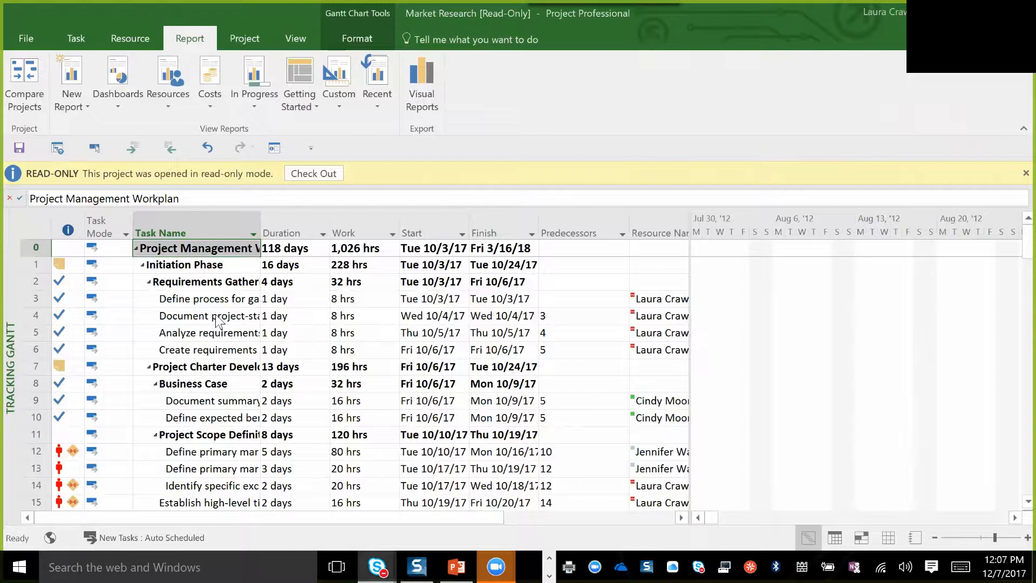
# Look at the available new-project templates and return to the project schedule.
pyautogui.click(24, 40)
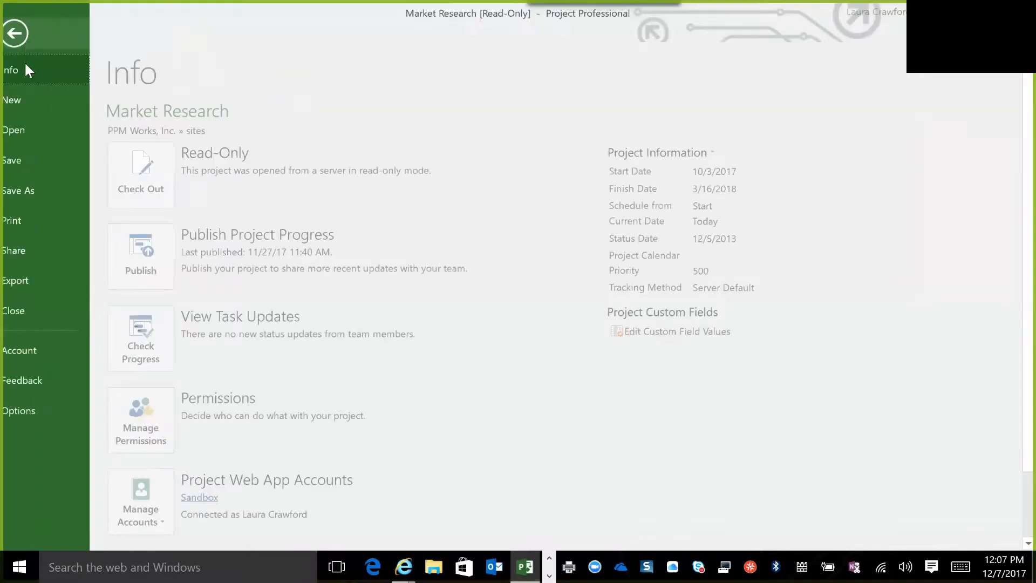
pyautogui.click(29, 100)
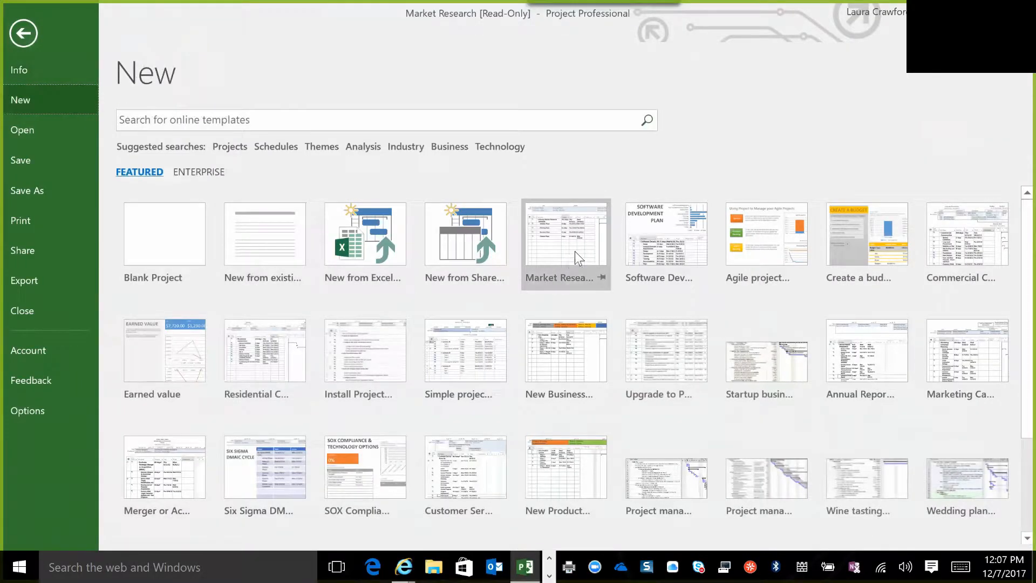
pyautogui.click(17, 36)
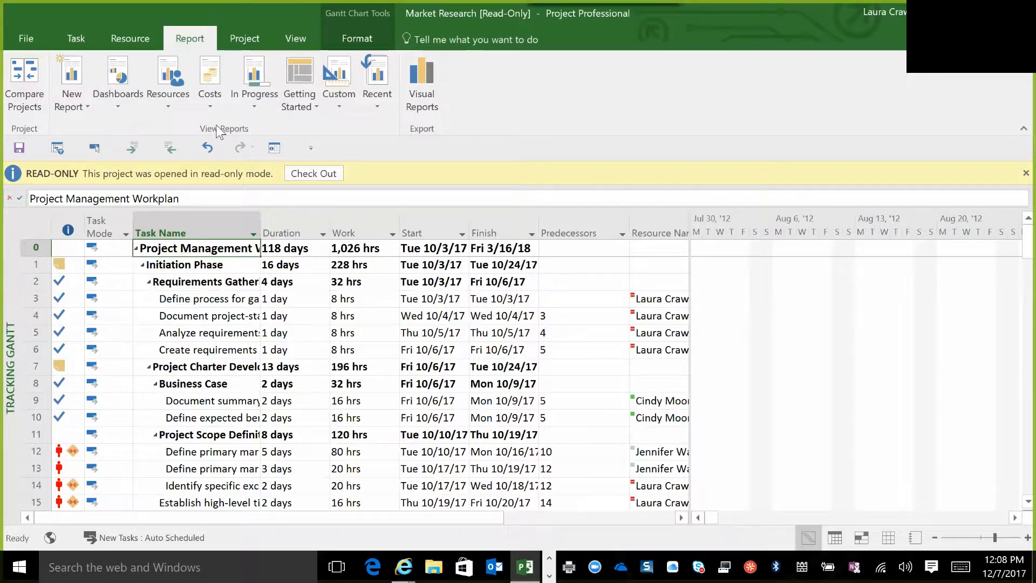
# Open the Best Practice Analyzer report and review its charts and tables down to the short-duration tasks.
pyautogui.click(316, 105)
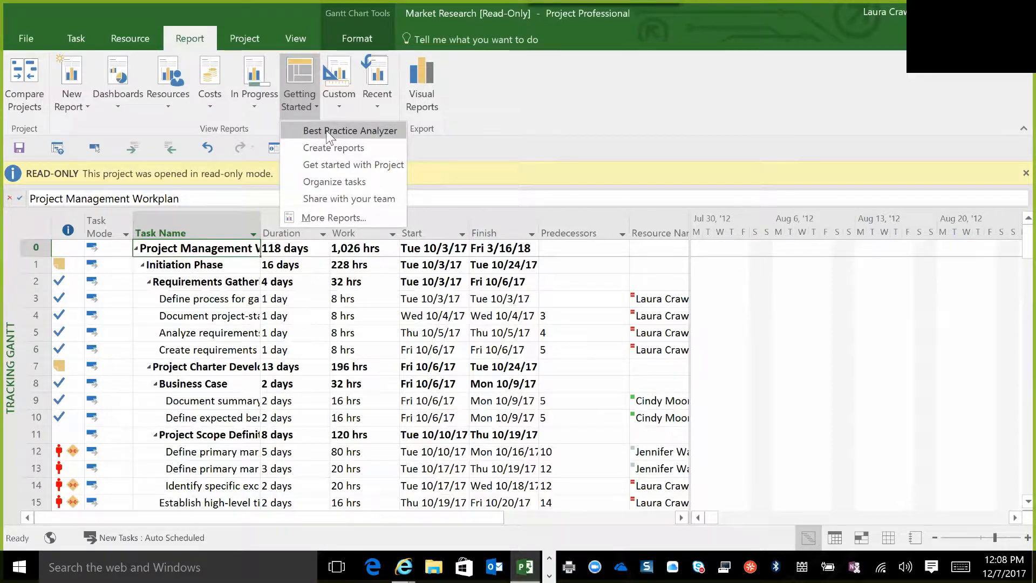
pyautogui.click(369, 138)
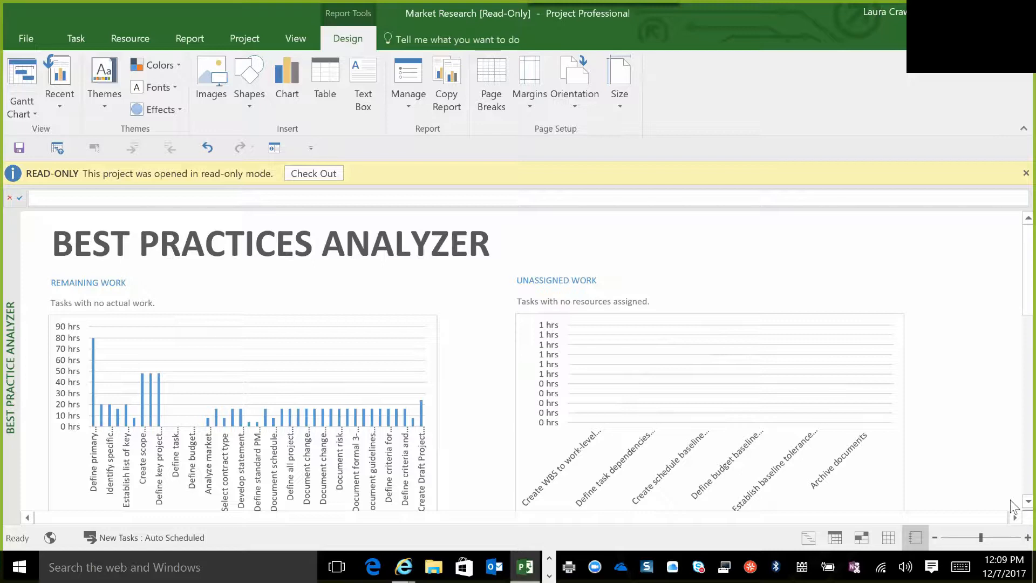
pyautogui.scroll(-2, 1012, 507)
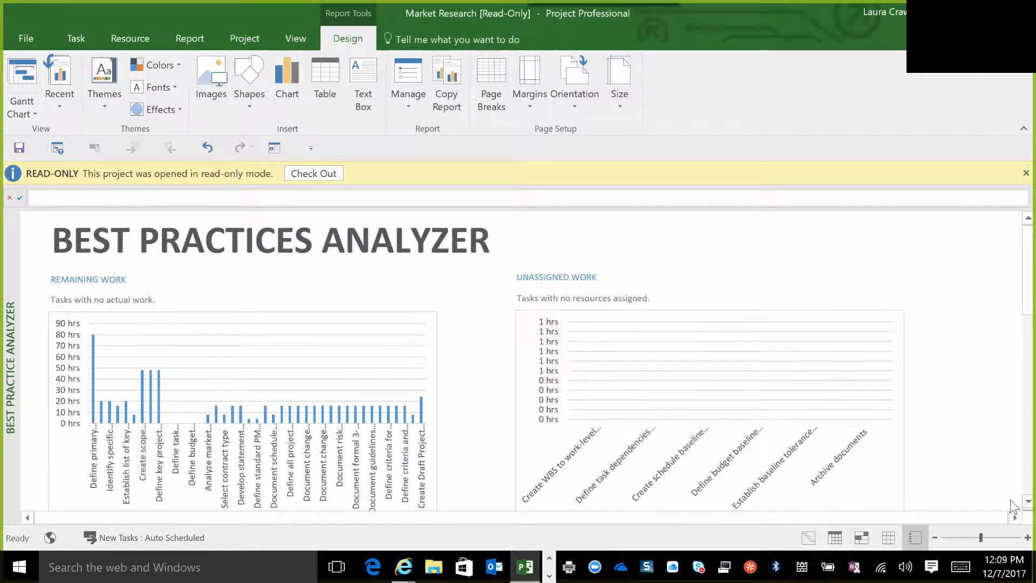
pyautogui.scroll(-3, 1012, 506)
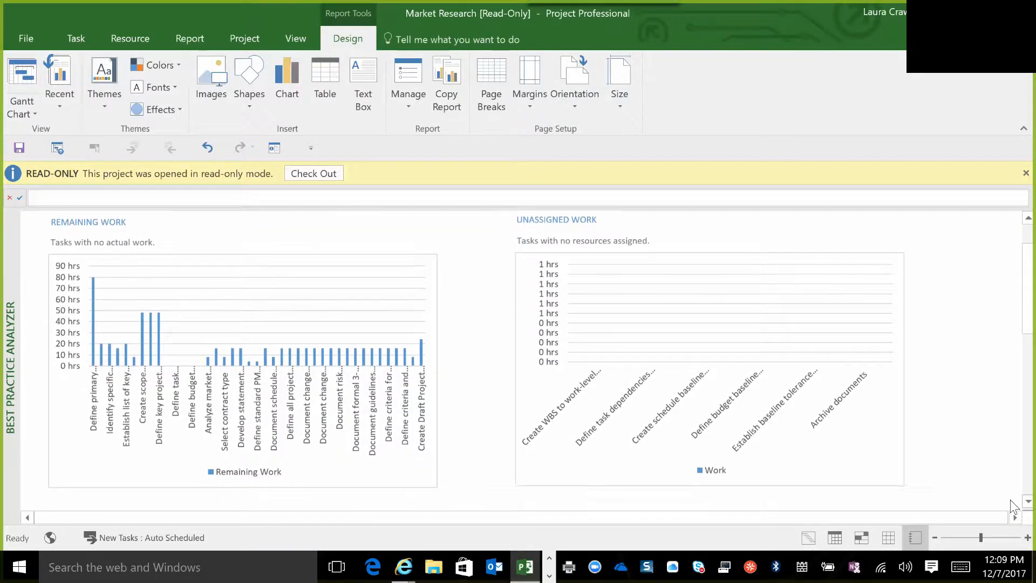
pyautogui.scroll(-6, 1012, 507)
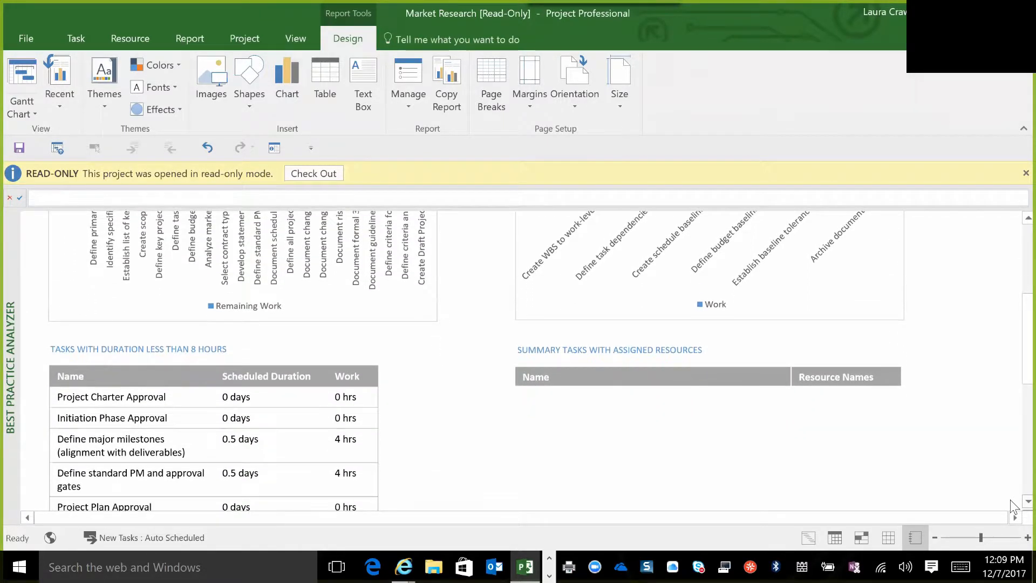
pyautogui.scroll(-1, 1012, 506)
pyautogui.scroll(-5, 1012, 506)
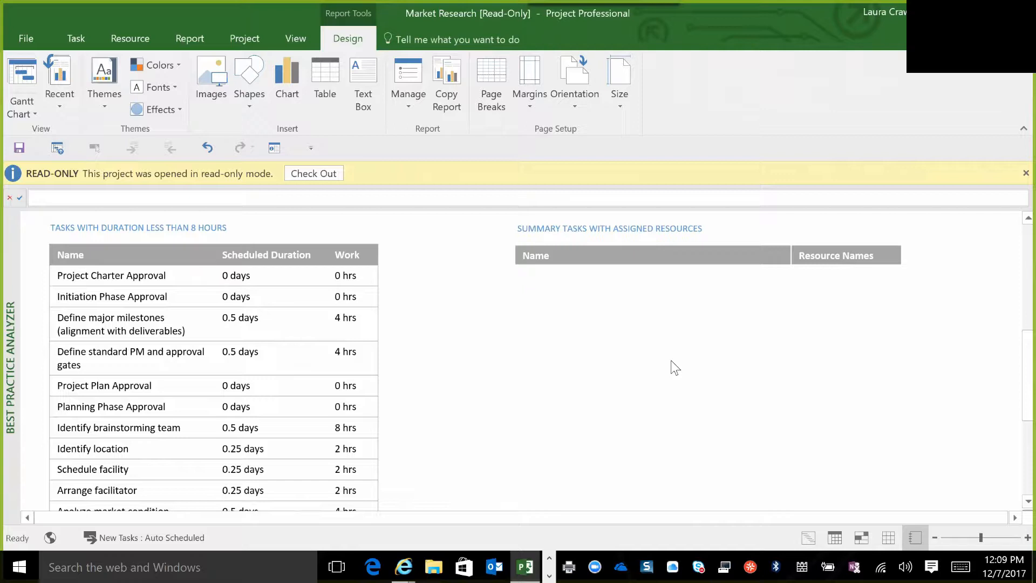
# Open the Get started with Project report and review its introduction page.
pyautogui.click(192, 39)
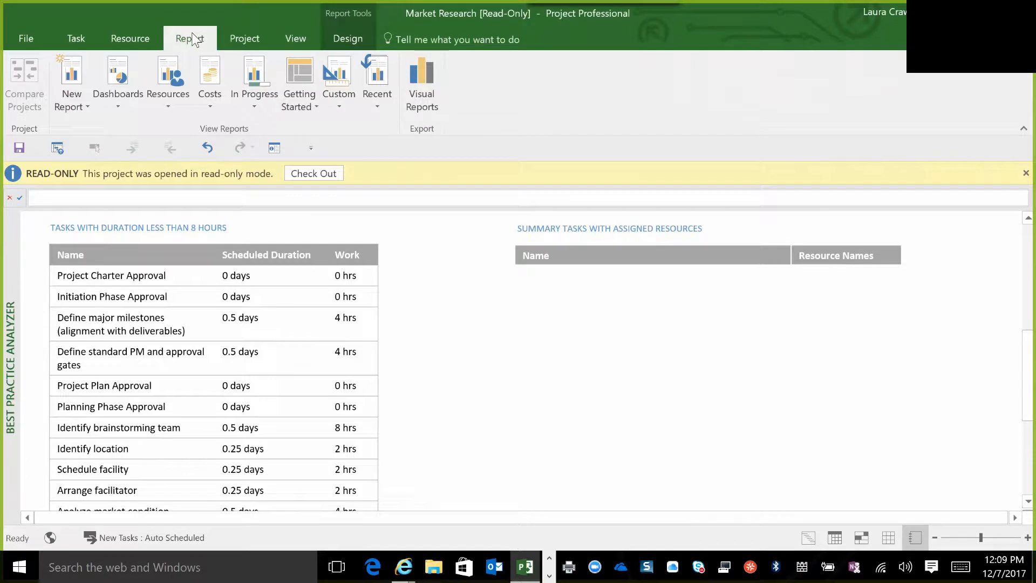
pyautogui.click(316, 105)
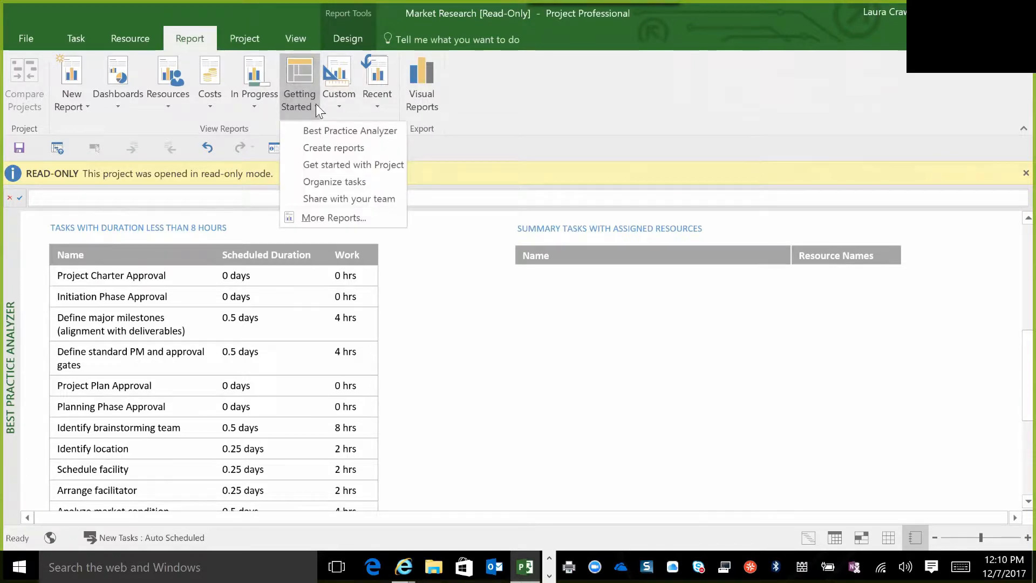
pyautogui.click(325, 164)
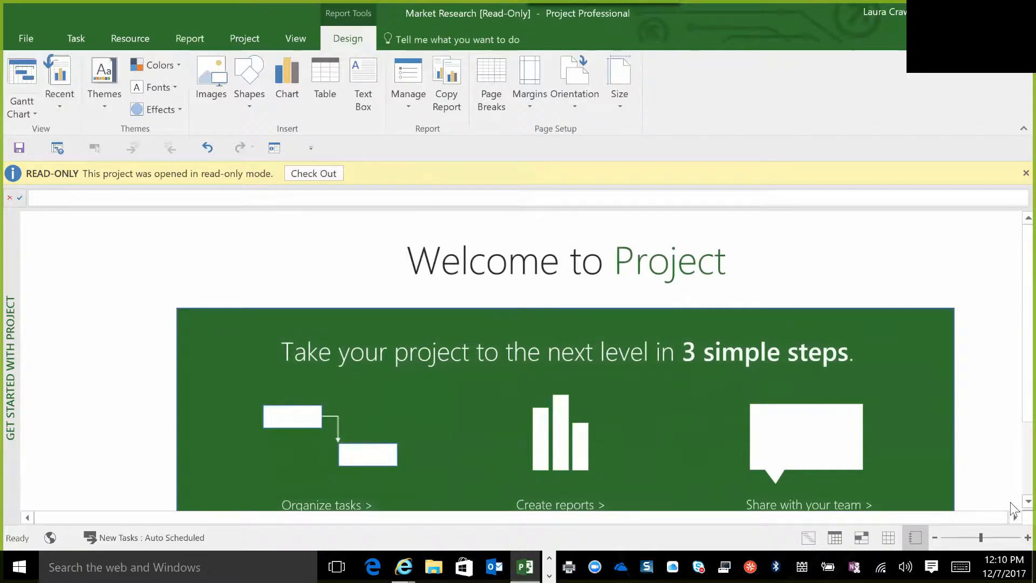
pyautogui.scroll(-1, 1014, 510)
pyautogui.scroll(-3, 1015, 510)
pyautogui.scroll(-2, 1013, 510)
pyautogui.scroll(-5, 1013, 511)
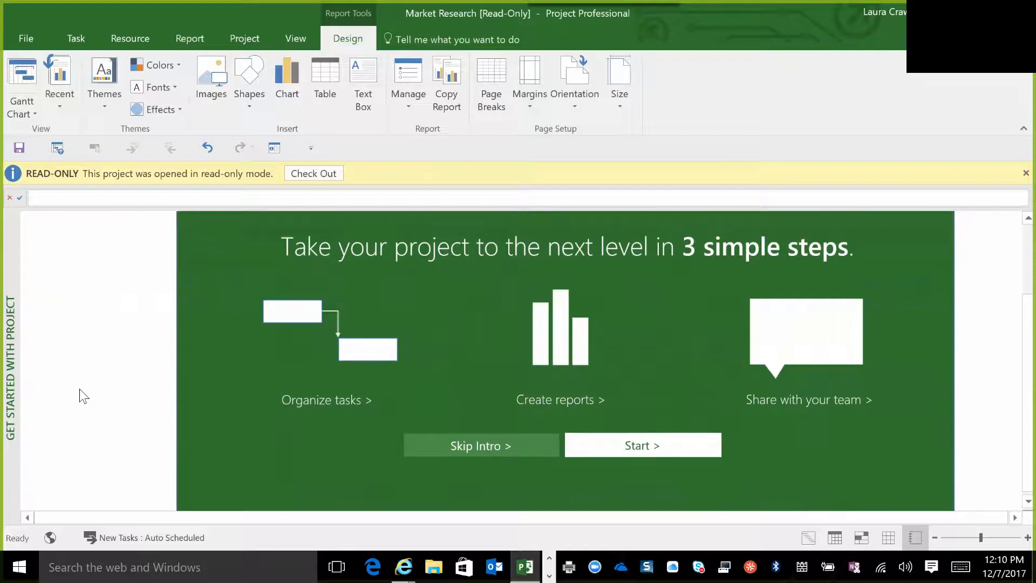
# Browse the dashboard, resource and cost report lists, and open the in-progress Slipping Tasks report.
pyautogui.click(196, 35)
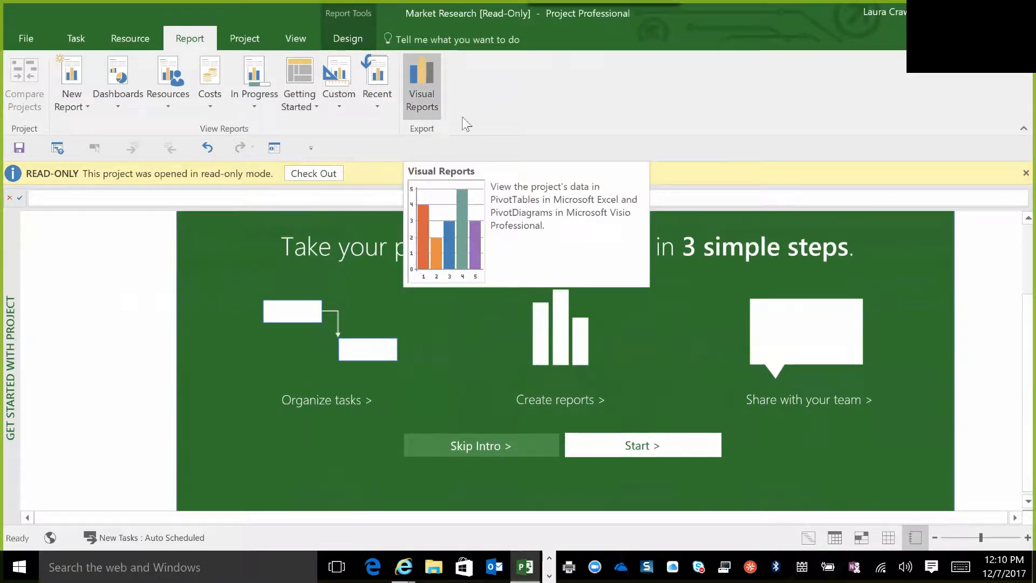
pyautogui.click(449, 102)
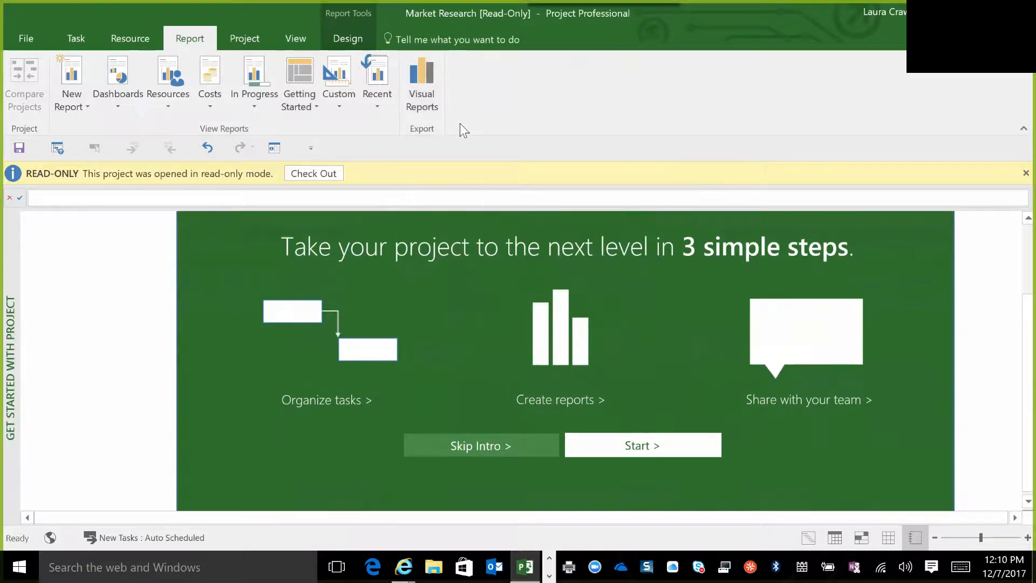
pyautogui.click(115, 103)
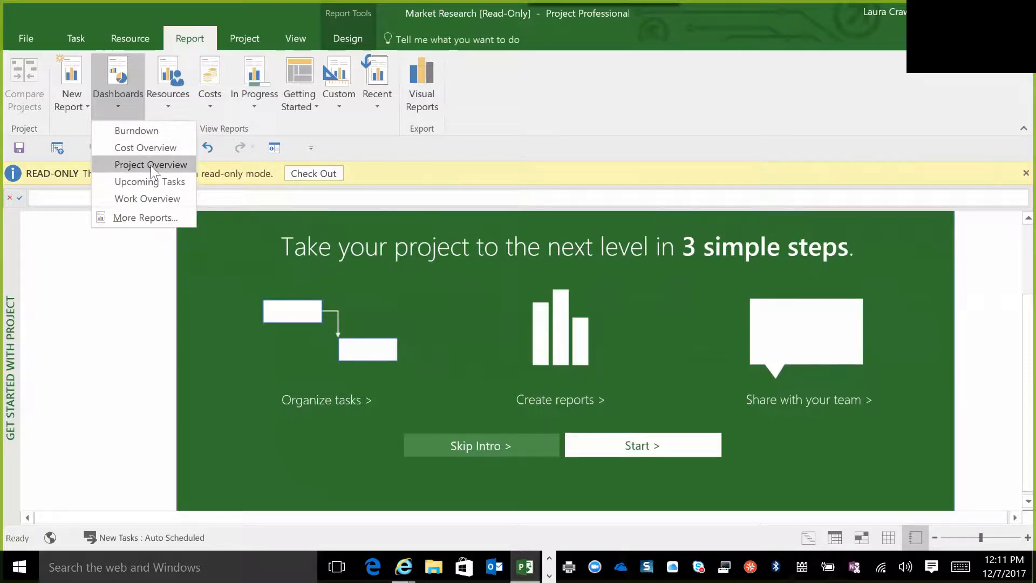
pyautogui.click(168, 106)
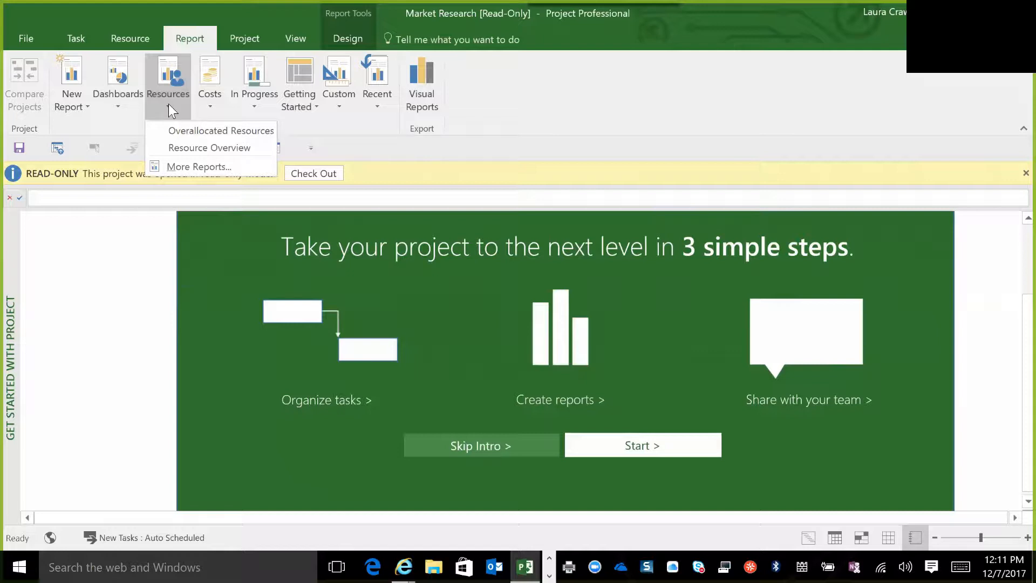
pyautogui.click(209, 101)
pyautogui.click(210, 100)
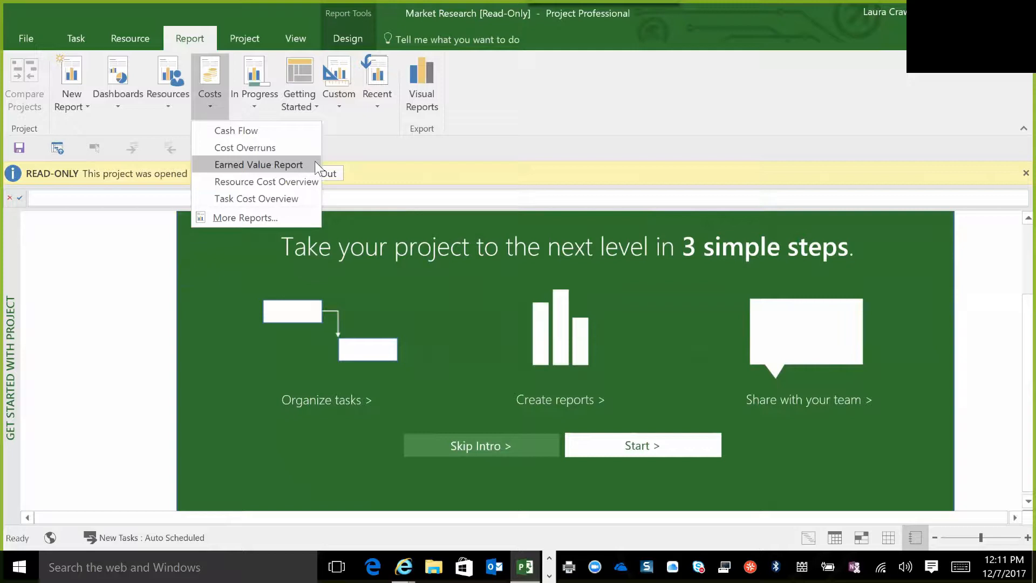
pyautogui.click(256, 105)
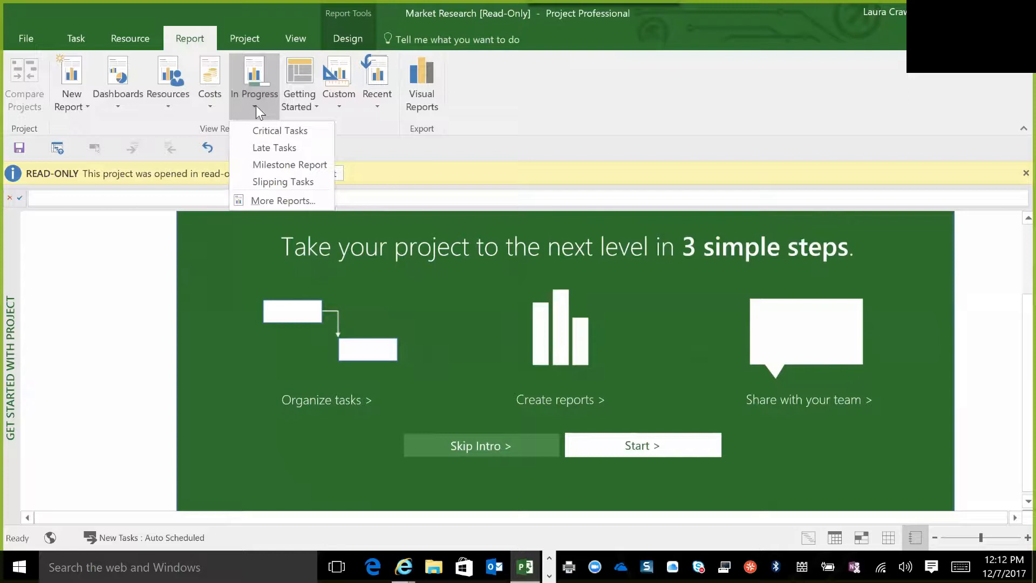
pyautogui.click(279, 181)
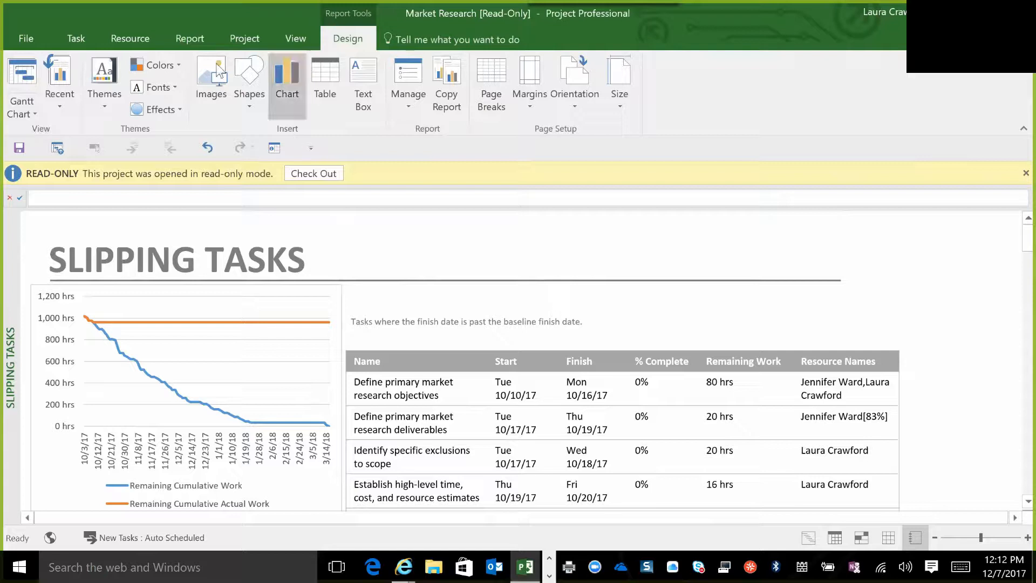
# Open the Project Overview dashboard report and check out the project for editing.
pyautogui.click(192, 39)
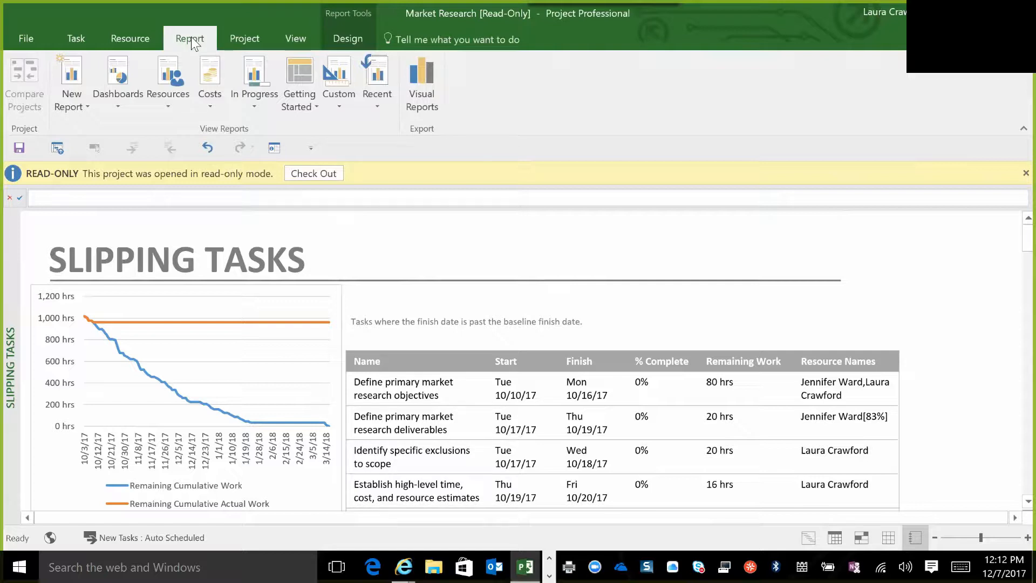
pyautogui.click(118, 106)
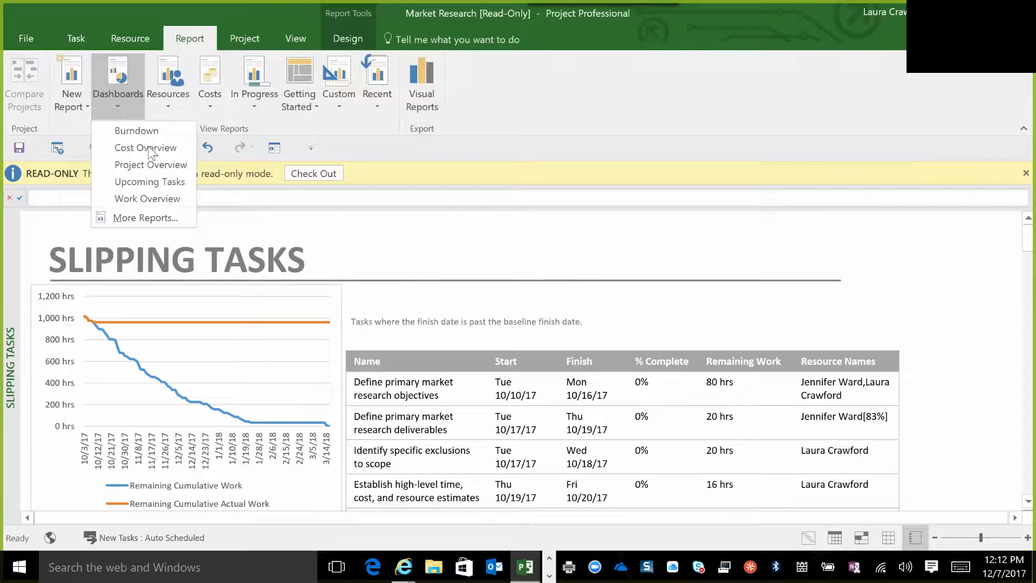
pyautogui.click(162, 165)
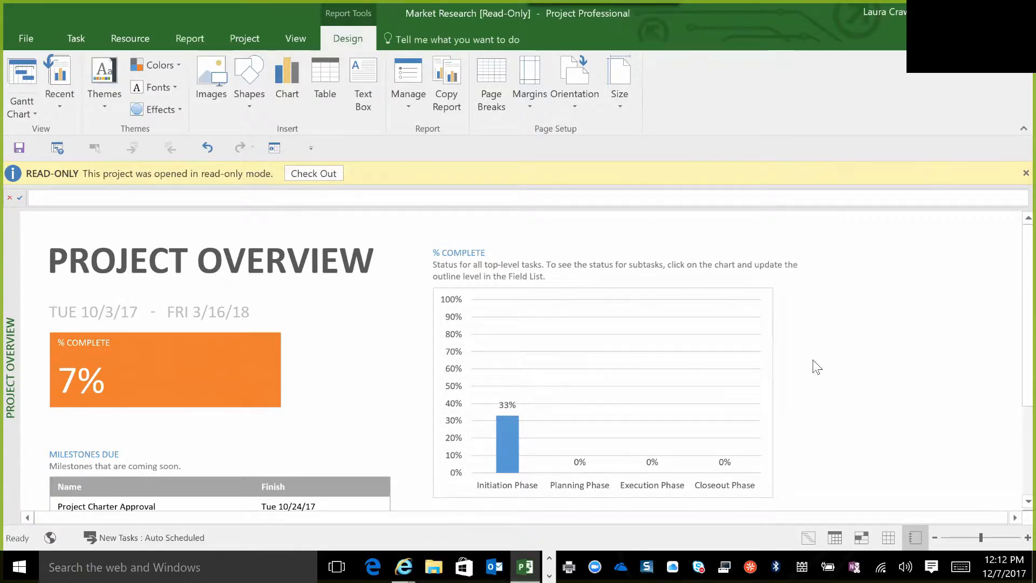
pyautogui.click(330, 179)
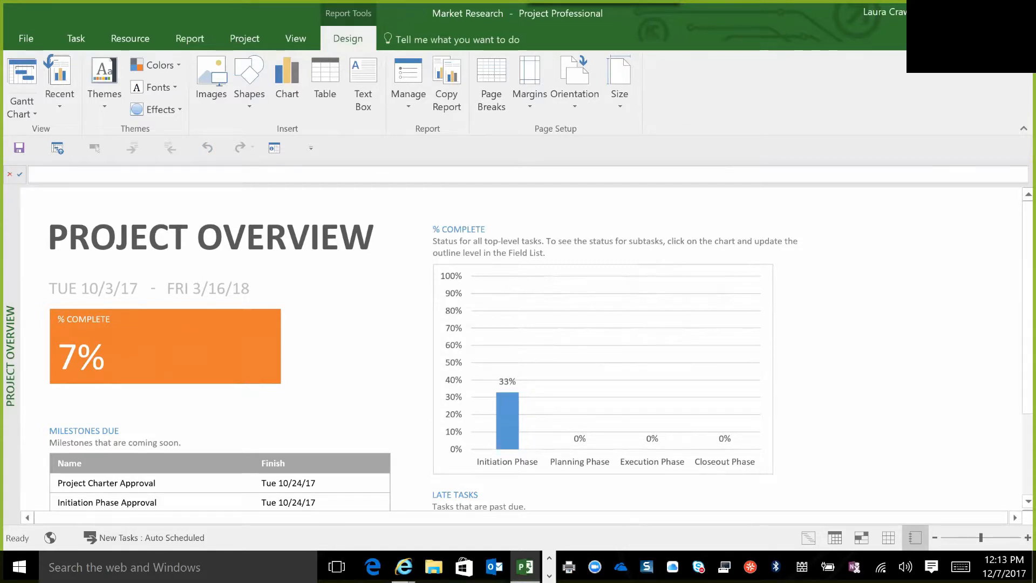
# Select the % Complete box in the Project Overview report and review the number fields available for it.
pyautogui.click(935, 538)
pyautogui.click(936, 538)
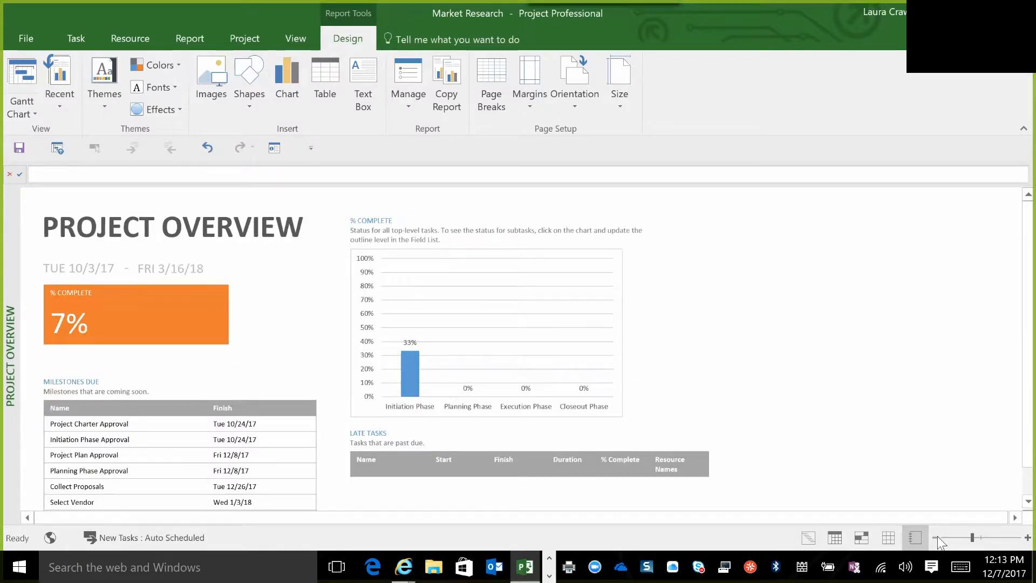
pyautogui.click(935, 538)
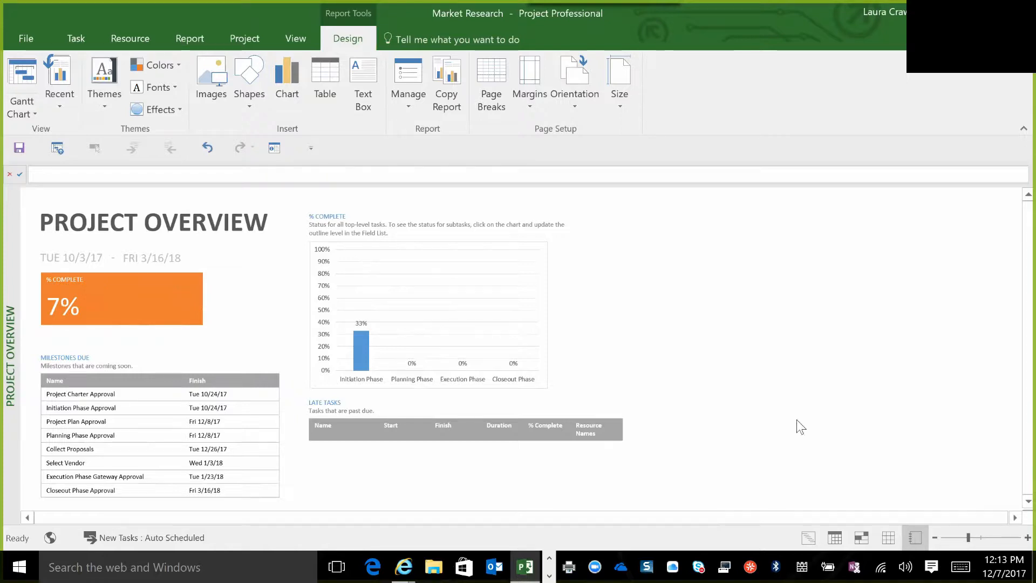
pyautogui.click(1013, 539)
pyautogui.click(1014, 539)
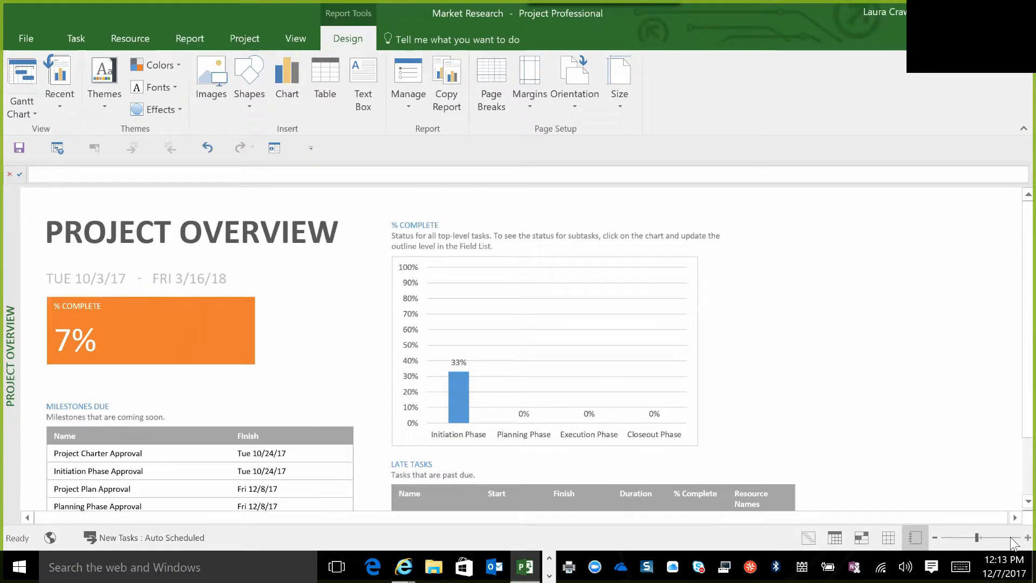
pyautogui.click(151, 336)
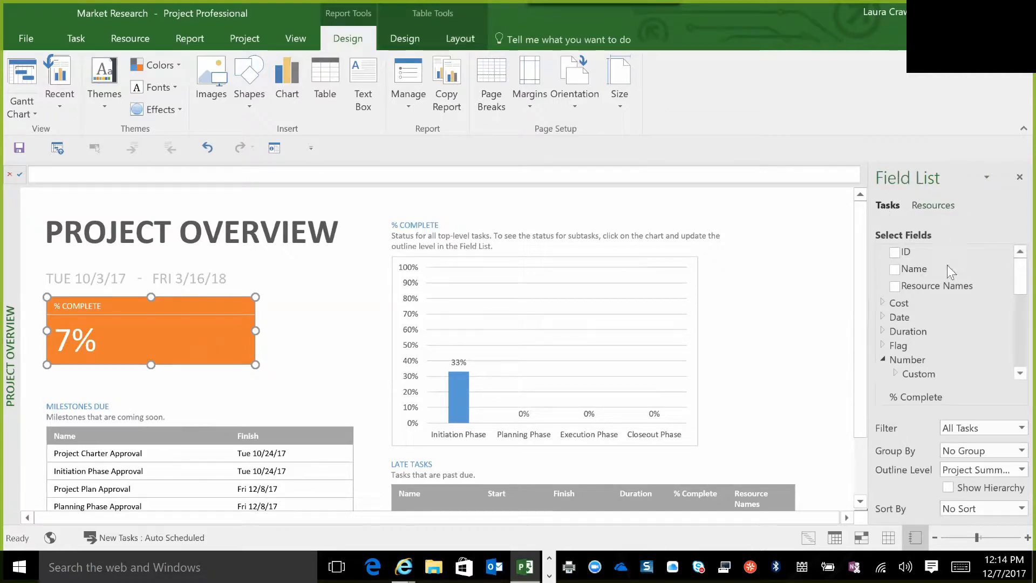
pyautogui.click(1012, 371)
pyautogui.click(1011, 372)
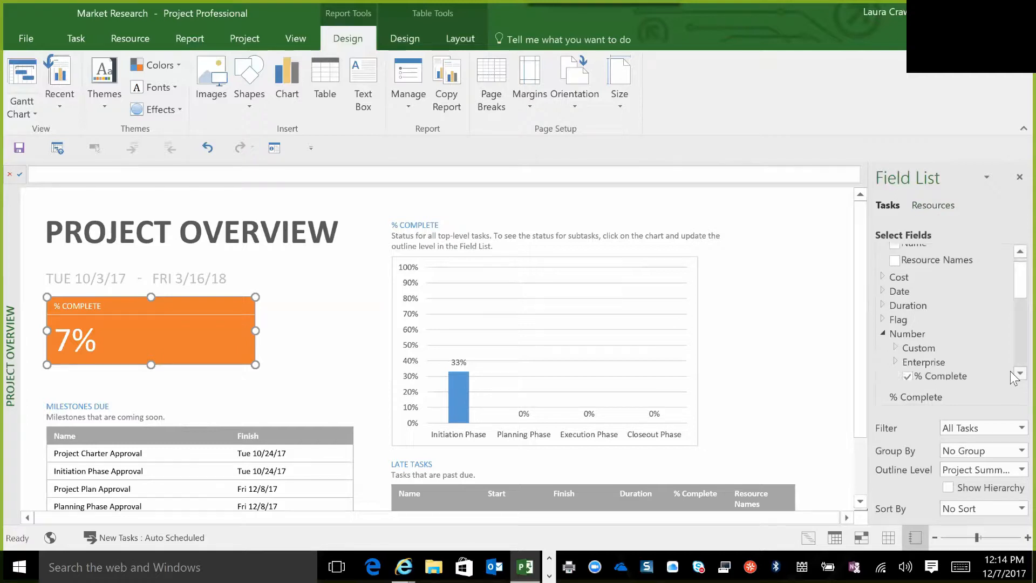
pyautogui.click(1011, 372)
pyautogui.click(1011, 371)
pyautogui.click(1011, 371)
pyautogui.click(1011, 371)
pyautogui.click(1011, 371)
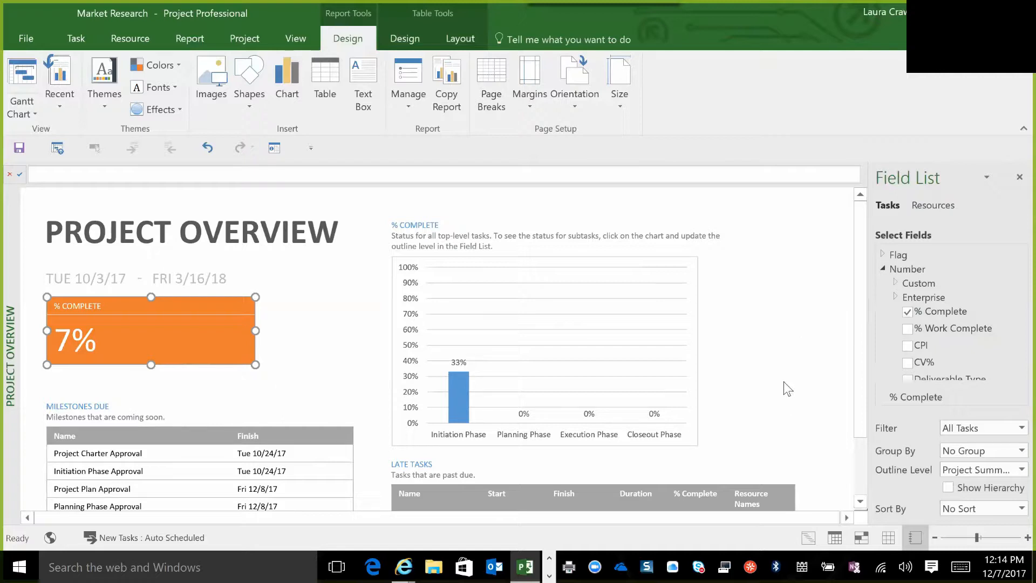
# Select the Milestones Due table in the Project Overview report and set its filter to Critical.
pyautogui.click(861, 503)
pyautogui.click(861, 503)
pyautogui.click(861, 503)
pyautogui.click(861, 503)
pyautogui.click(861, 503)
pyautogui.click(861, 503)
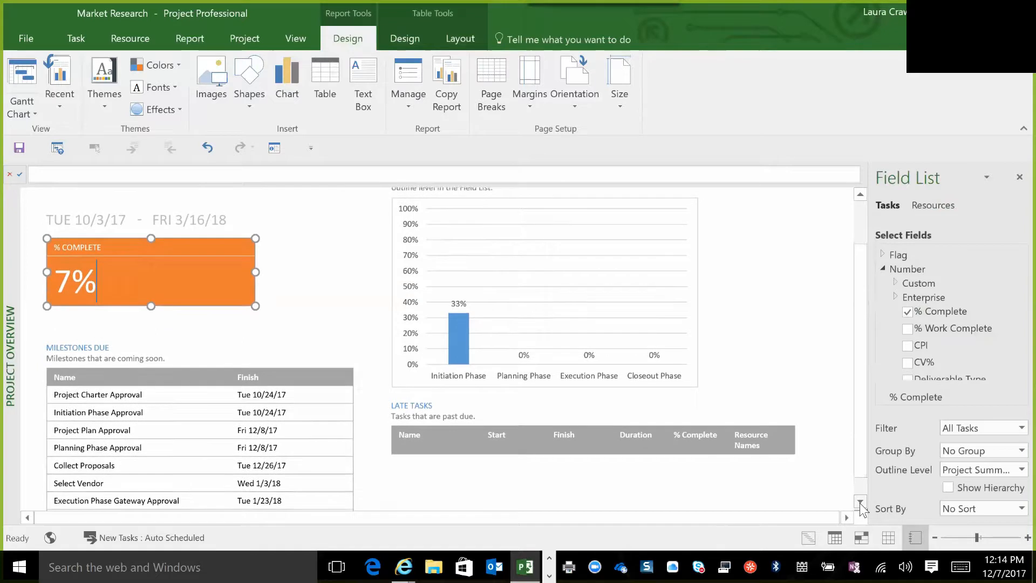
pyautogui.click(861, 503)
pyautogui.click(861, 503)
pyautogui.click(861, 503)
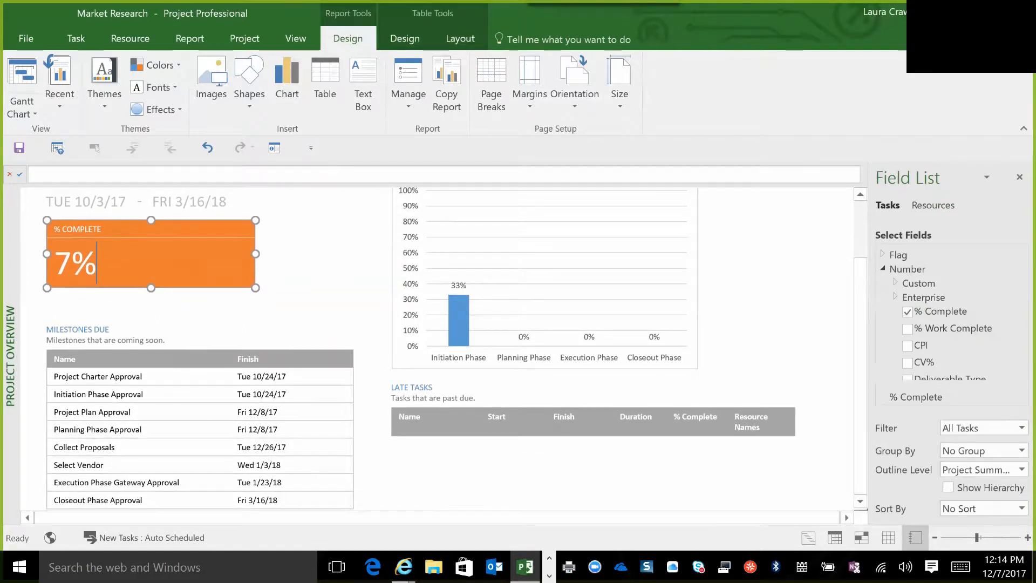
pyautogui.click(201, 429)
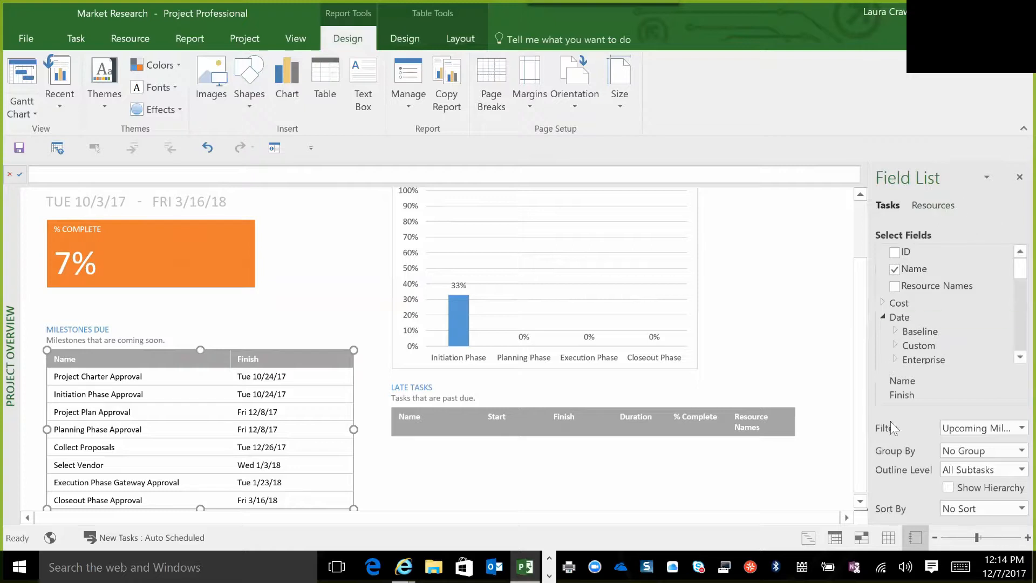
pyautogui.click(1013, 431)
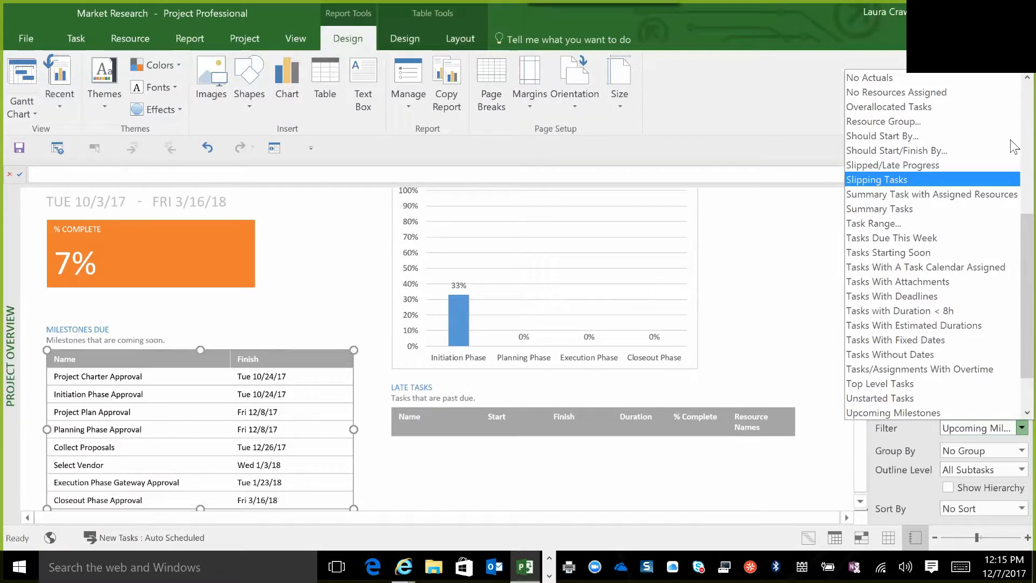
pyautogui.scroll(7, 1014, 147)
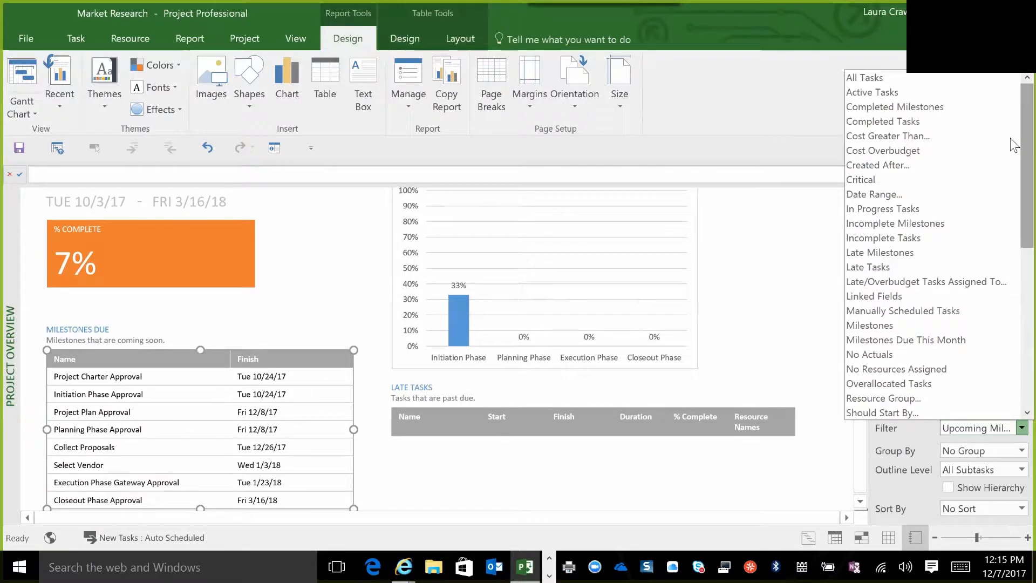
pyautogui.click(861, 181)
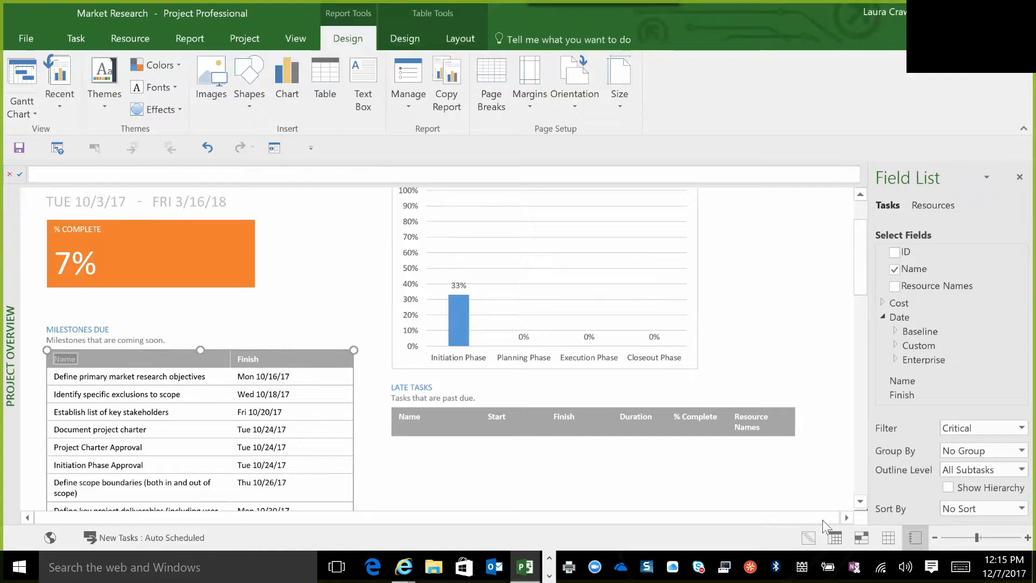
# Replace the heading above the filtered table with "Critical Tasks".
pyautogui.click(860, 502)
pyautogui.click(861, 503)
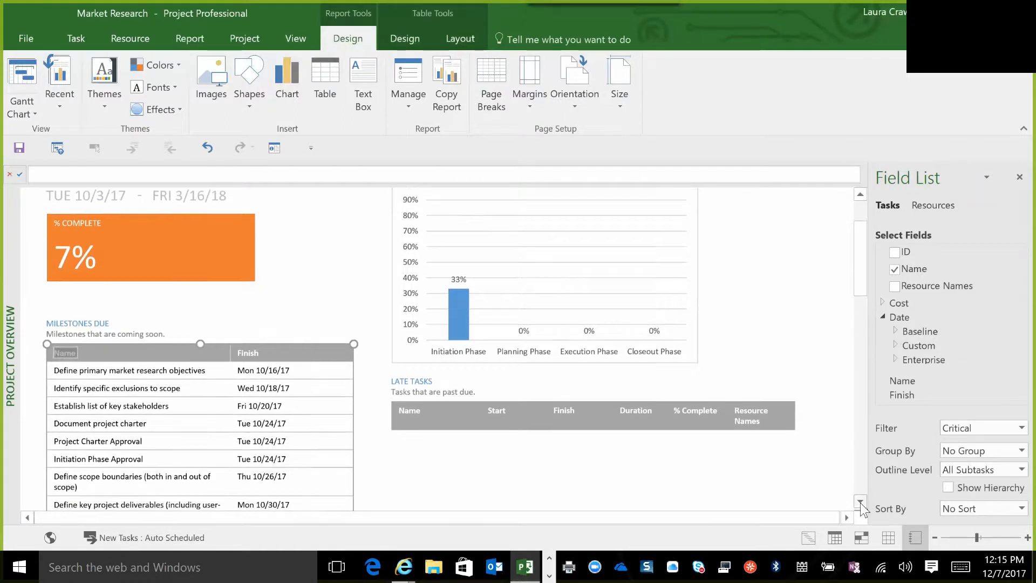
pyautogui.click(861, 503)
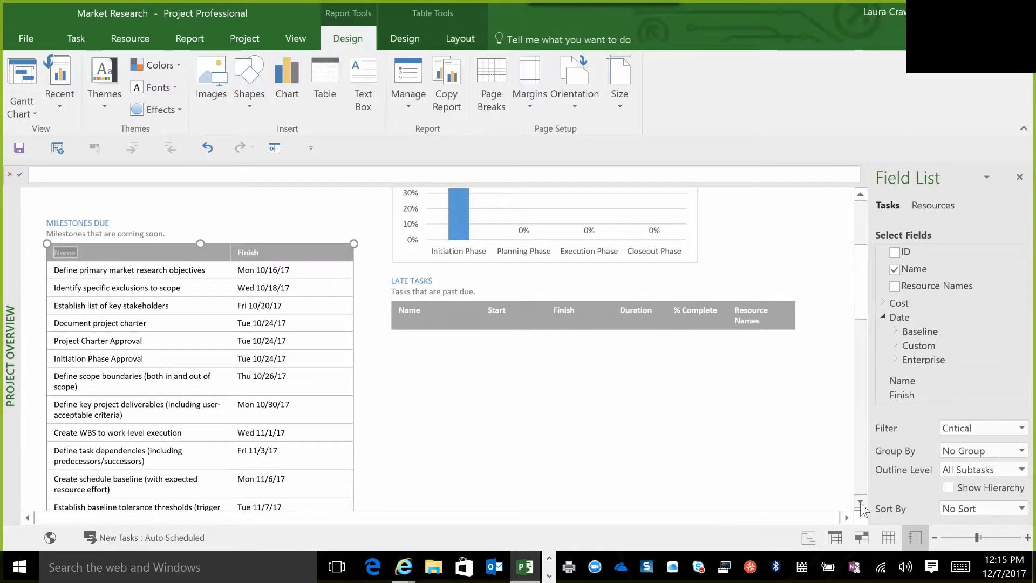
pyautogui.click(860, 194)
pyautogui.click(860, 195)
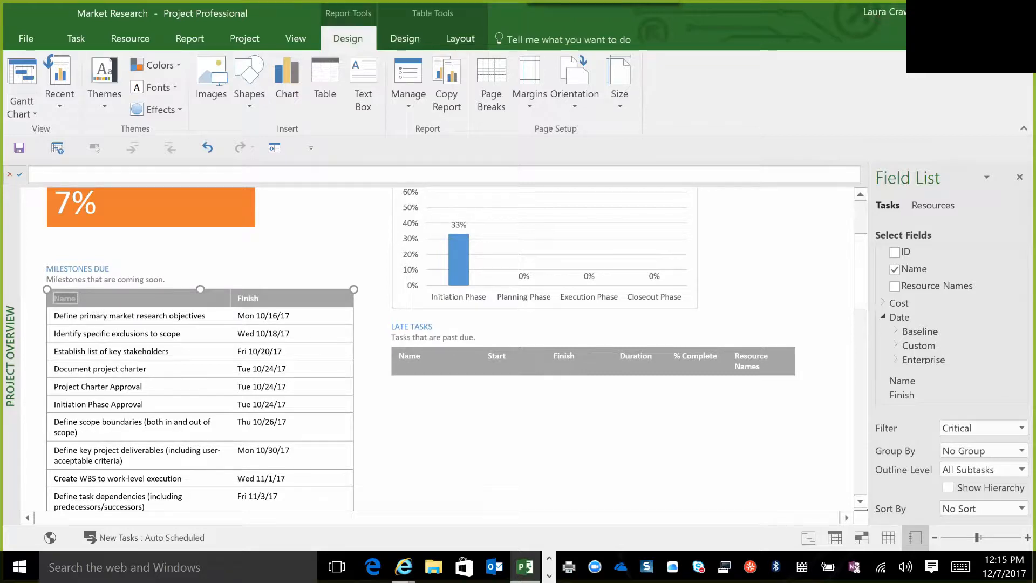
pyautogui.click(110, 269)
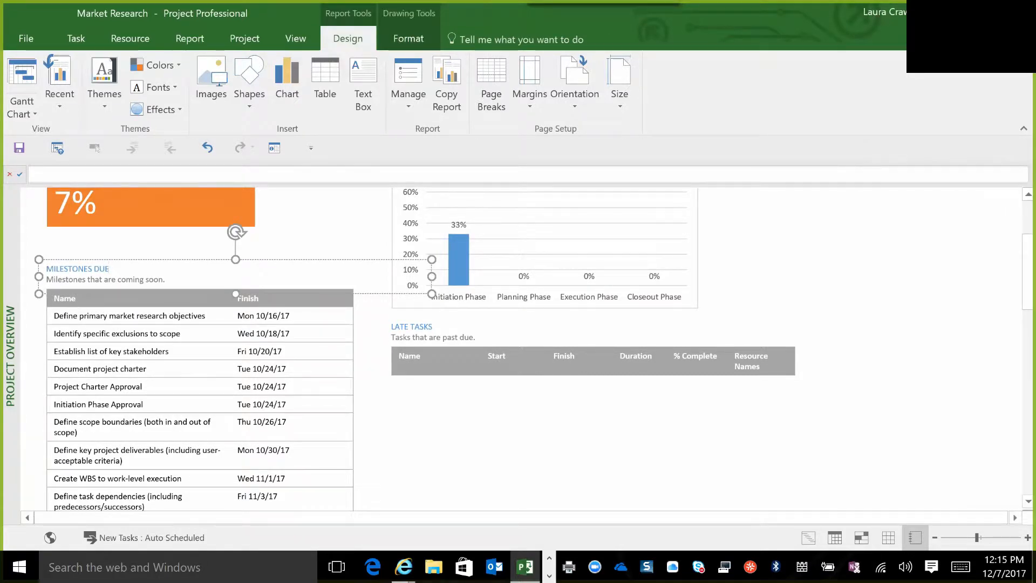
pyautogui.press('BackSpace')
pyautogui.press('BackSpace')
pyautogui.press('BackSpace')
pyautogui.press('BackSpace')
pyautogui.press('BackSpace')
pyautogui.press('BackSpace')
pyautogui.press('BackSpace')
pyautogui.press('BackSpace')
pyautogui.press('BackSpace')
pyautogui.press('BackSpace')
pyautogui.press('BackSpace')
pyautogui.press('BackSpace')
pyautogui.press('BackSpace')
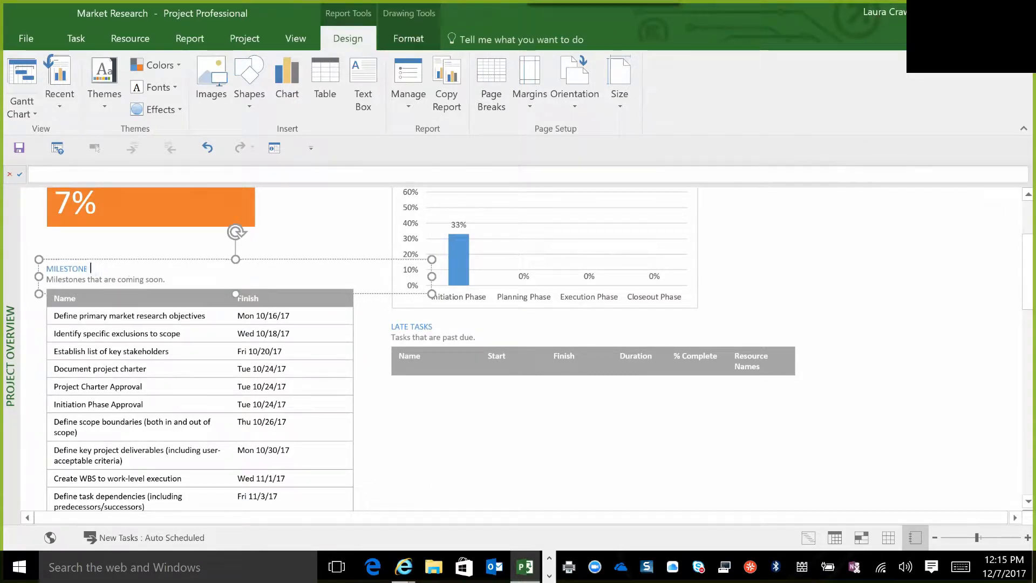
pyautogui.press('BackSpace')
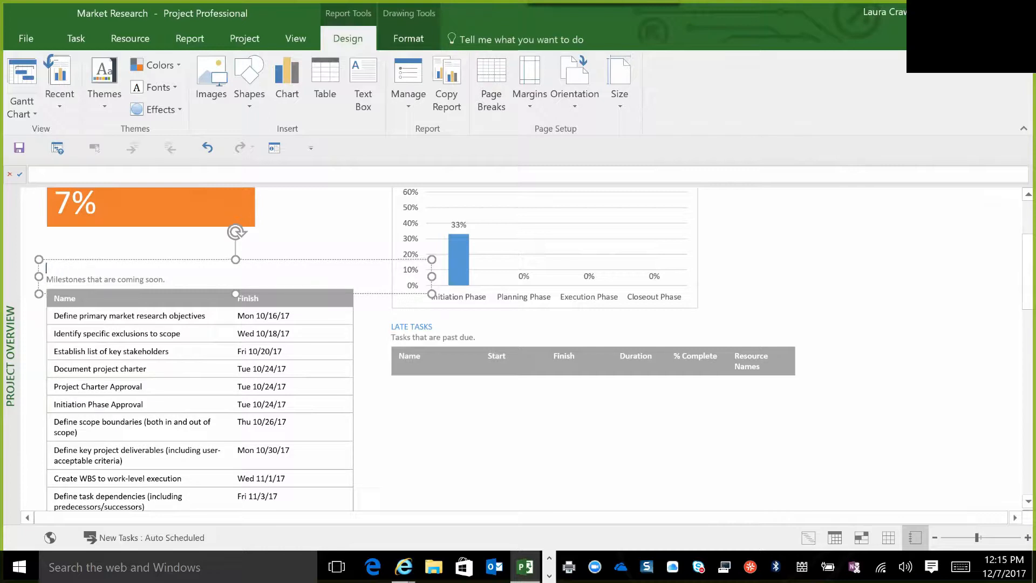
pyautogui.write('Critical Tasks')
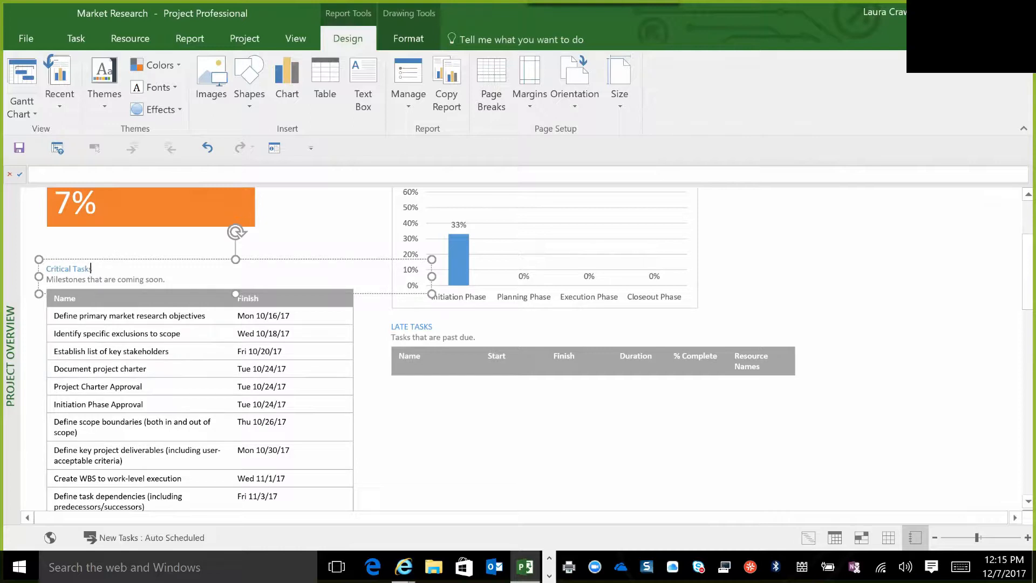
pyautogui.click(182, 334)
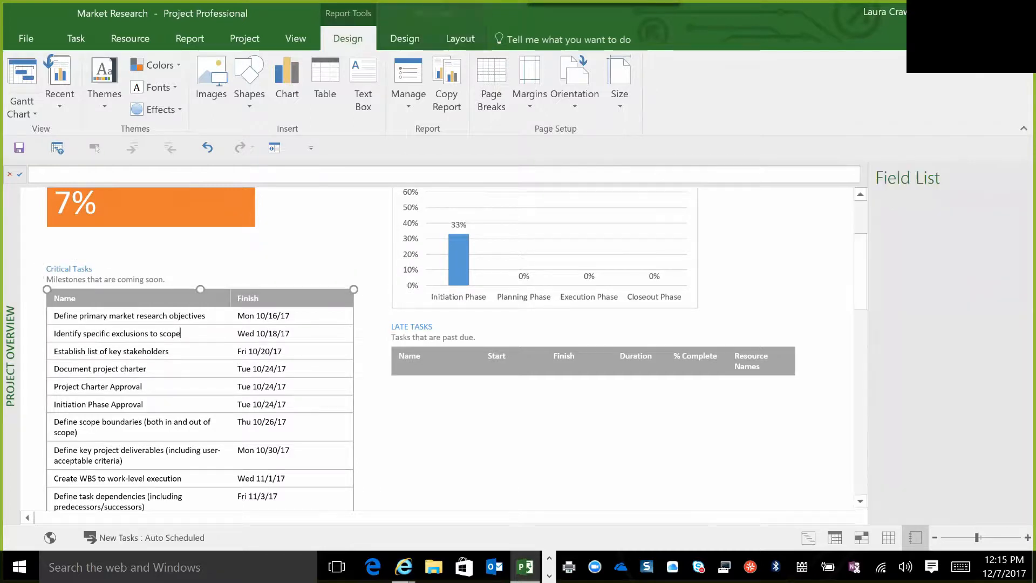
# Put the text cursor in the Critical Tasks heading and review the font formatting options available for it.
pyautogui.click(93, 269)
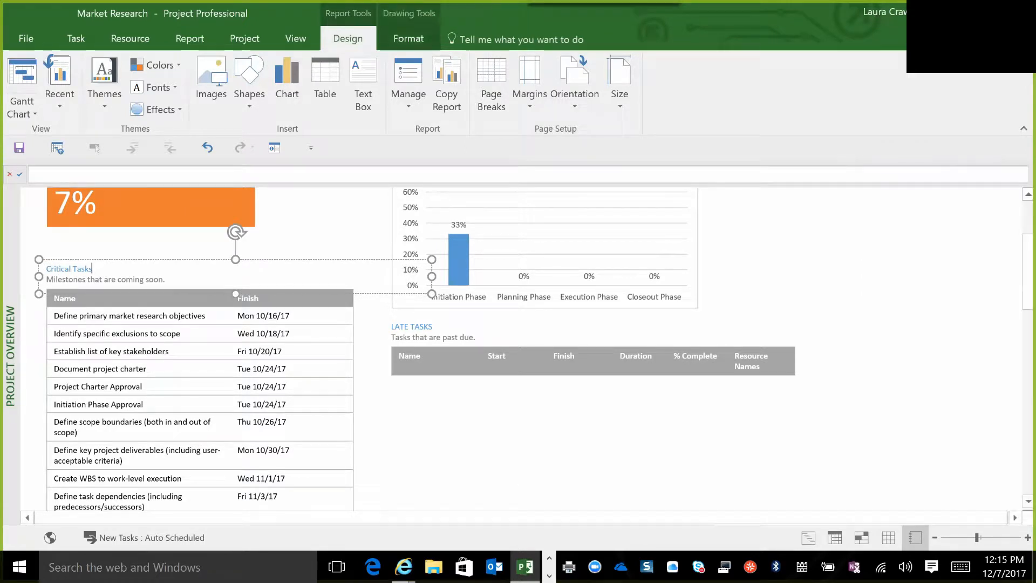
pyautogui.click(64, 269)
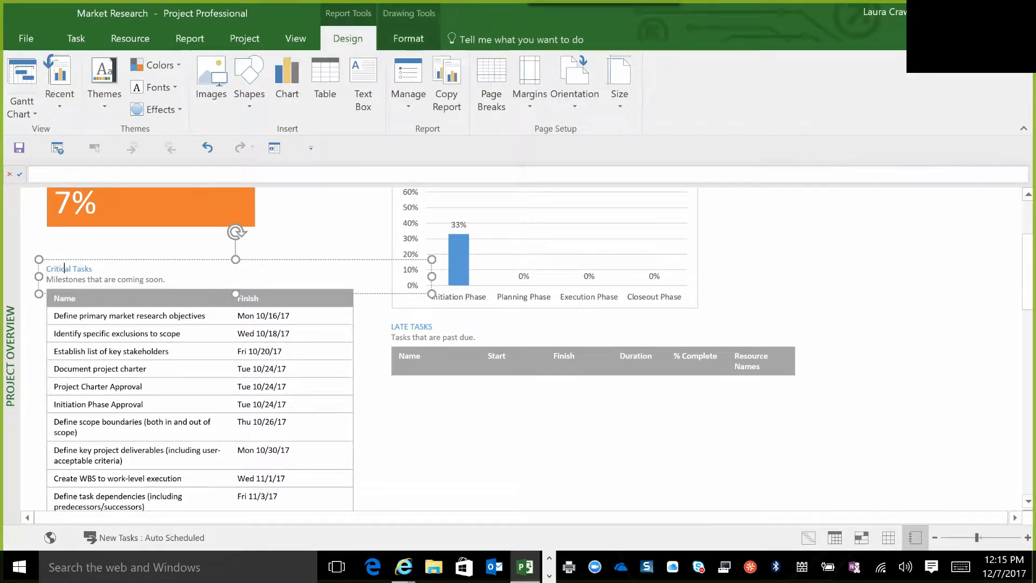
pyautogui.rightClick(65, 267)
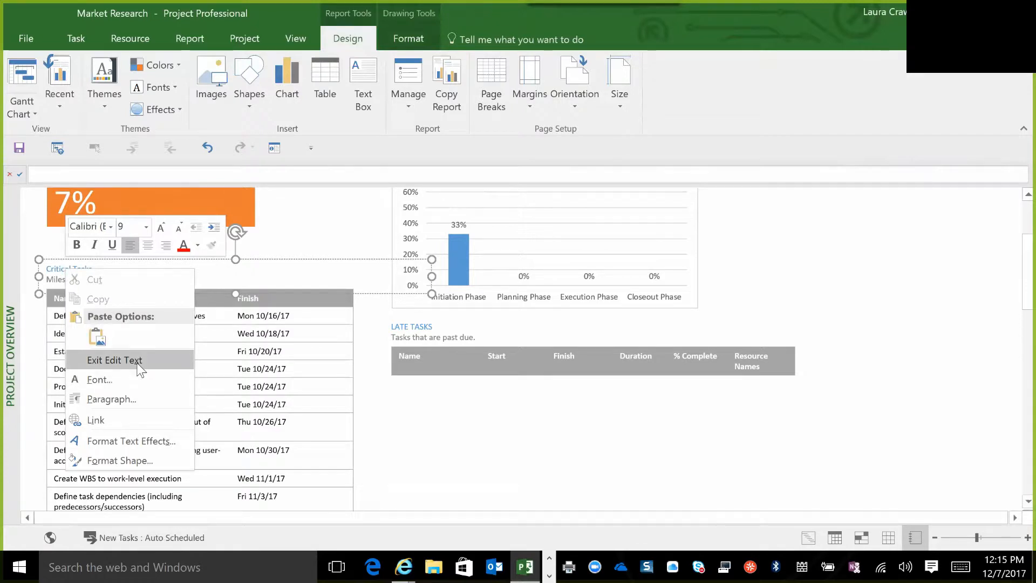
pyautogui.click(75, 37)
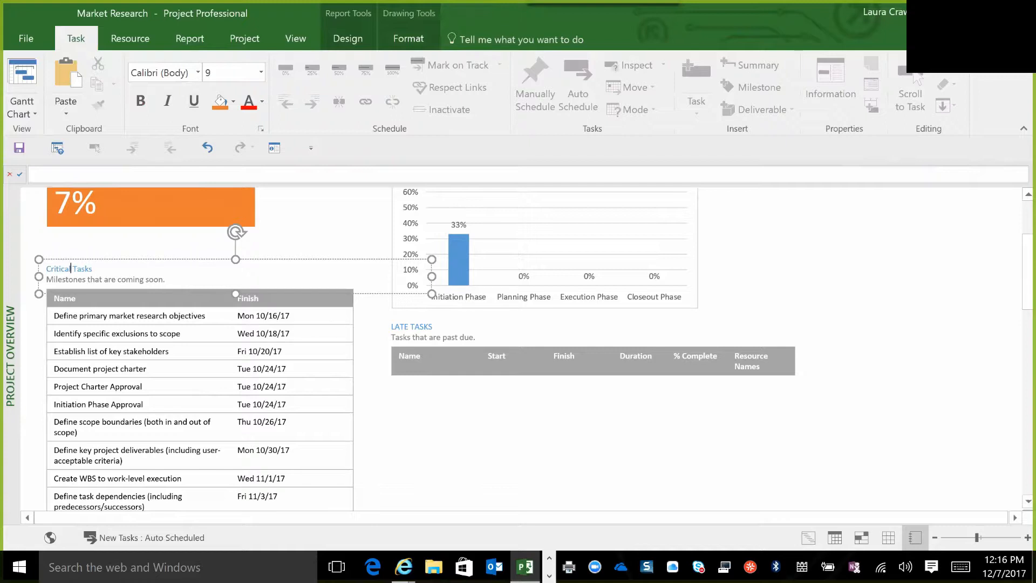
# Change the Critical Tasks heading text to "Milestone Due".
pyautogui.press('BackSpace')
pyautogui.press('BackSpace')
pyautogui.press('BackSpace')
pyautogui.press('BackSpace')
pyautogui.press('BackSpace')
pyautogui.press('BackSpace')
pyautogui.press('BackSpace')
pyautogui.press('BackSpace')
pyautogui.write('Milestone')
pyautogui.press('End')
pyautogui.press('BackSpace')
pyautogui.press('BackSpace')
pyautogui.press('BackSpace')
pyautogui.press('BackSpace')
pyautogui.press('BackSpace')
pyautogui.press('BackSpace')
pyautogui.write('Due')
# Try the Milestones filter and the Late Milestones filter on the table under the Milestone Due heading.
pyautogui.click(194, 339)
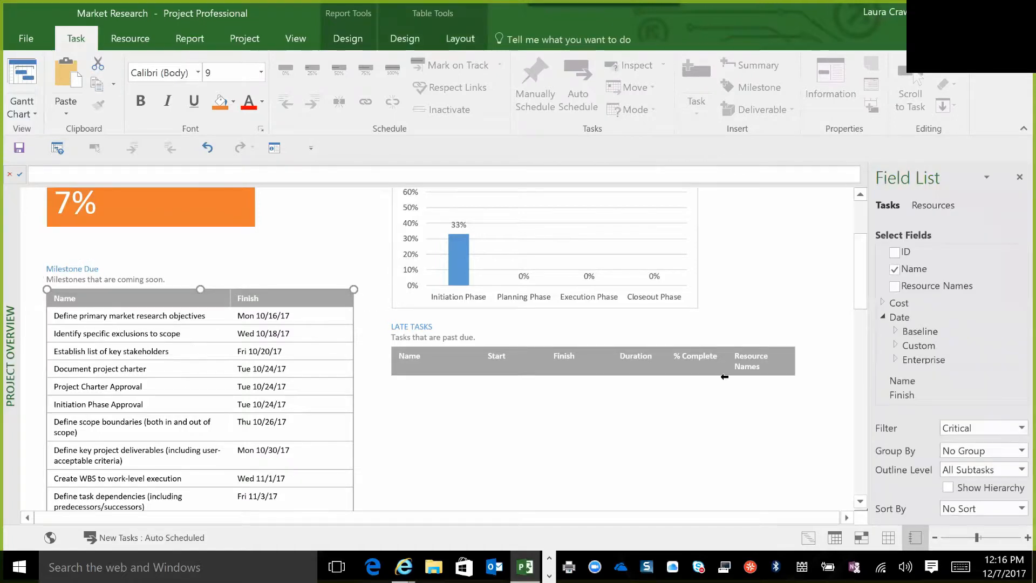
pyautogui.click(1012, 429)
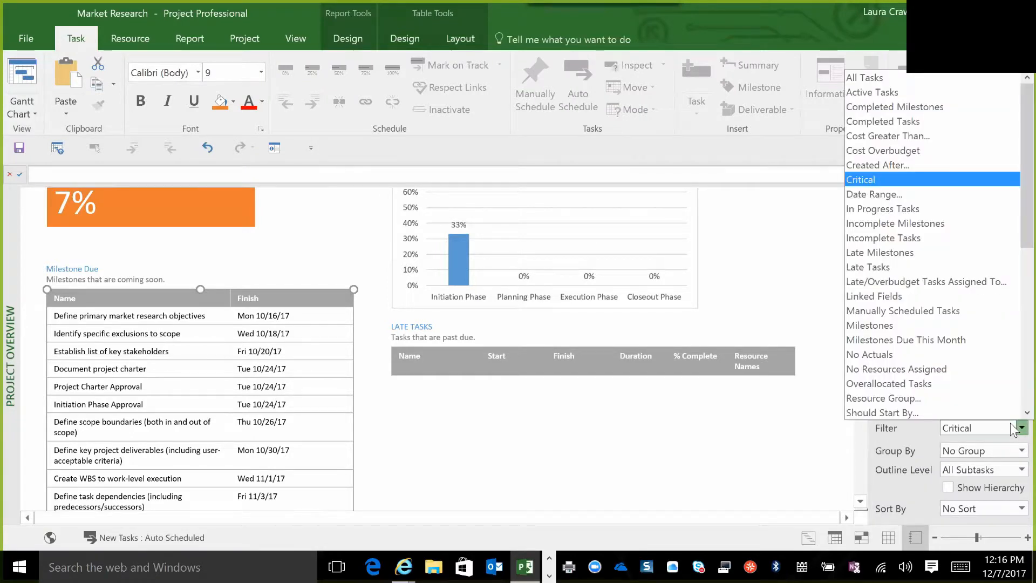
pyautogui.click(866, 326)
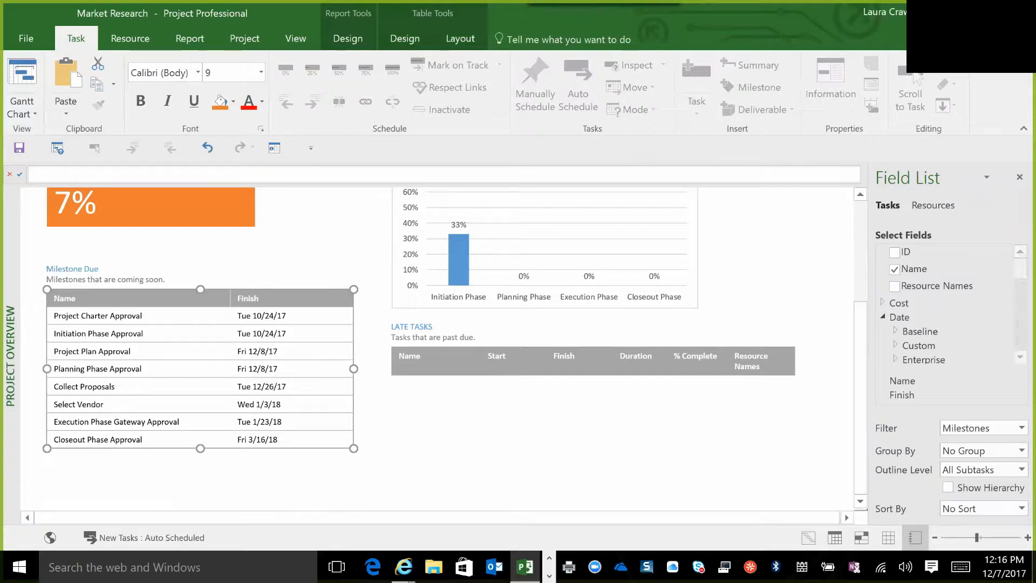
pyautogui.click(1013, 430)
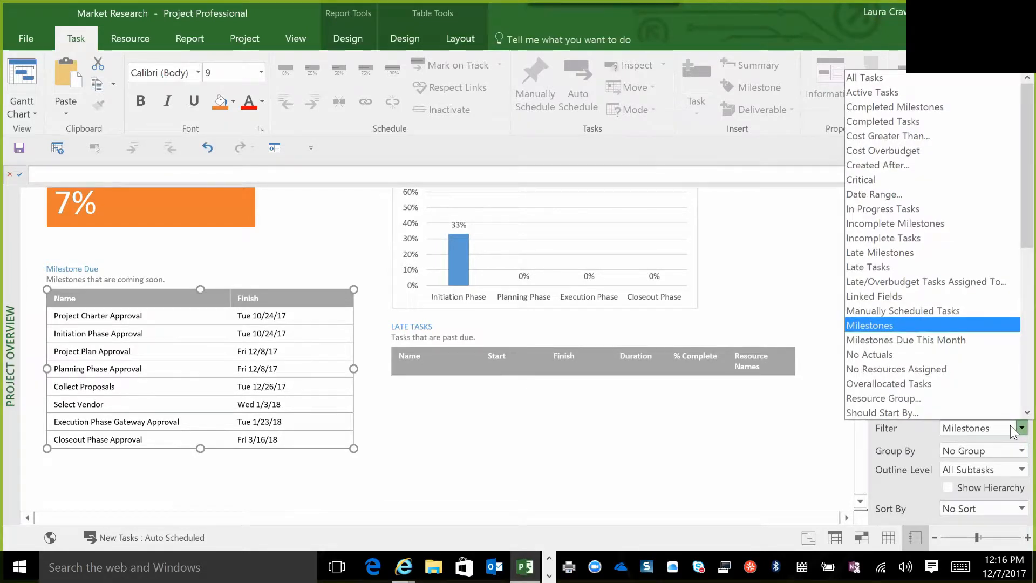
pyautogui.click(869, 253)
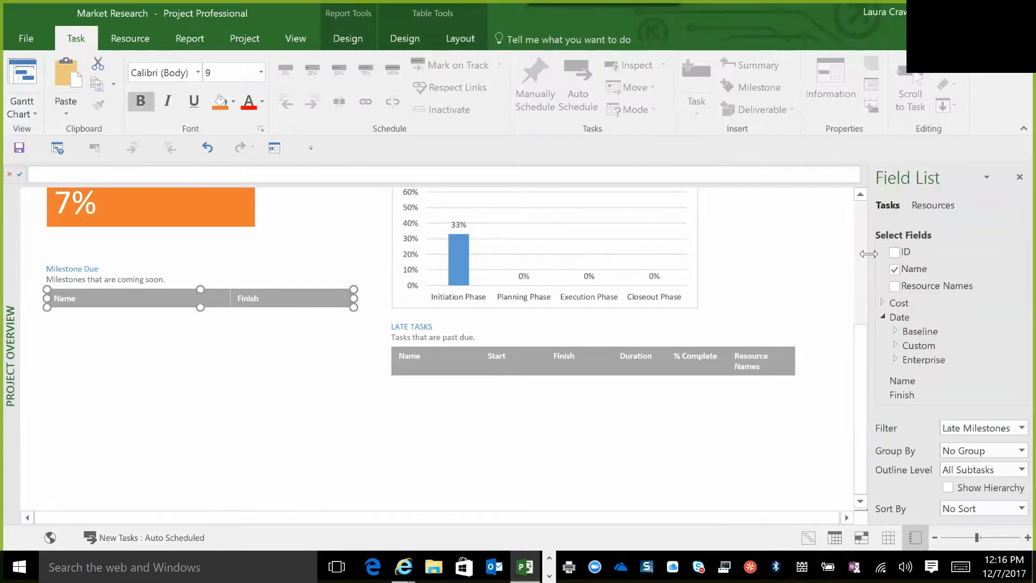
# Filter the table under the Milestone Due heading by Milestones Due This Month.
pyautogui.click(1011, 430)
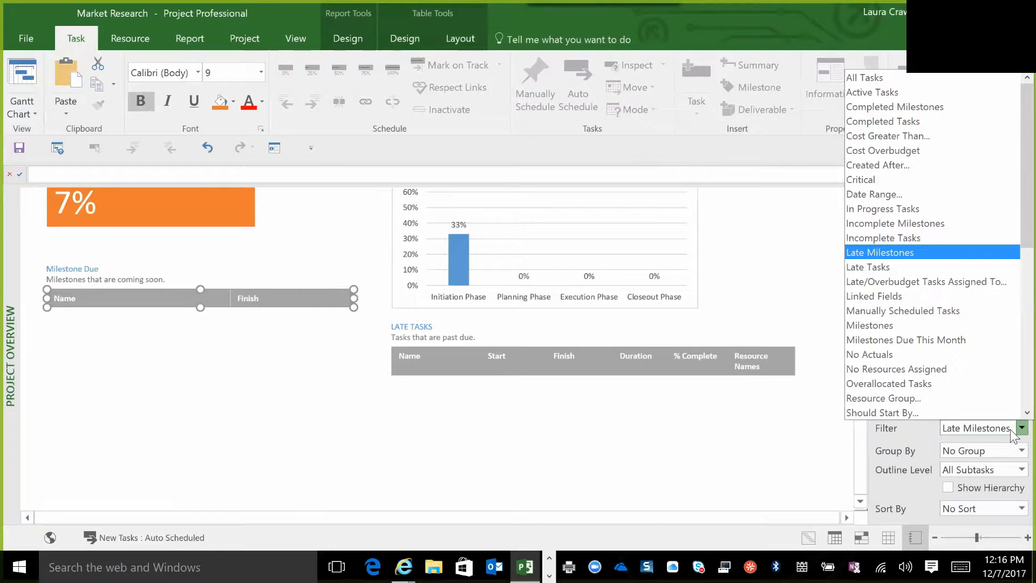
pyautogui.click(881, 340)
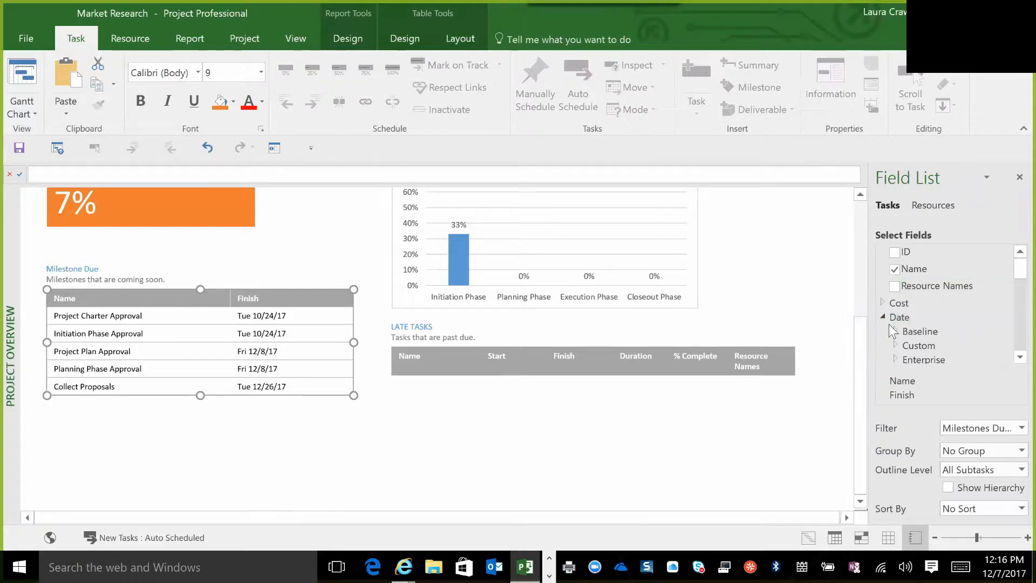
# Add the Deadline date field as a column to the milestone table and deselect the table.
pyautogui.click(895, 360)
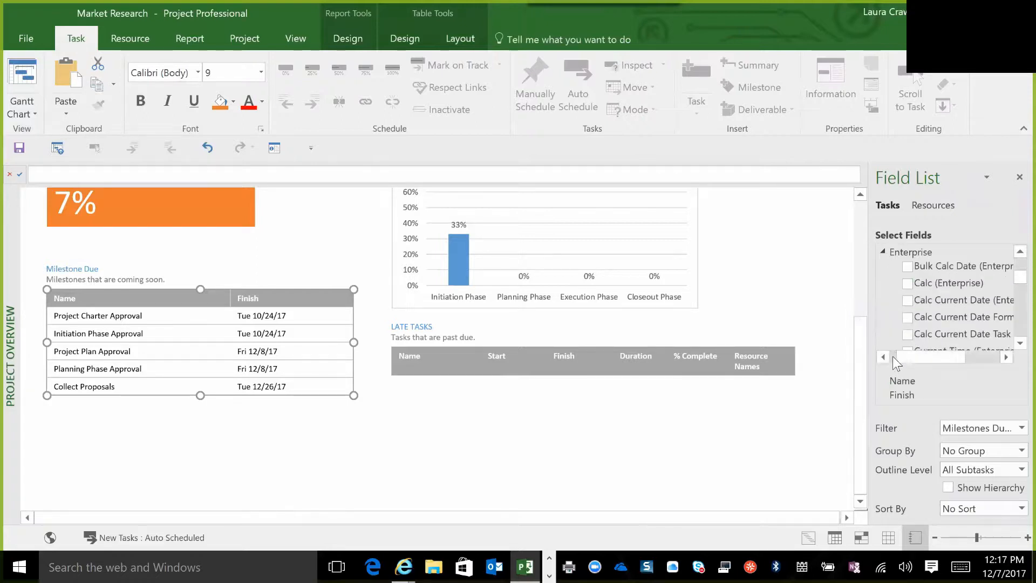
pyautogui.click(1015, 345)
pyautogui.click(1012, 345)
pyautogui.click(1013, 344)
pyautogui.click(1013, 344)
pyautogui.click(1012, 345)
pyautogui.click(1013, 344)
pyautogui.click(1012, 345)
pyautogui.click(1013, 346)
pyautogui.click(1013, 345)
pyautogui.click(1013, 345)
pyautogui.click(895, 336)
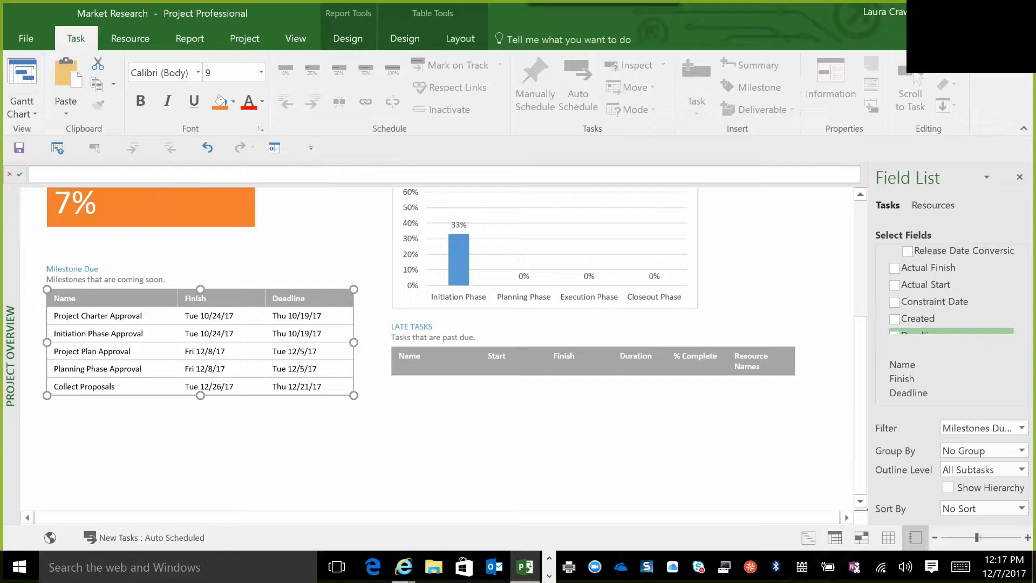
pyautogui.click(685, 459)
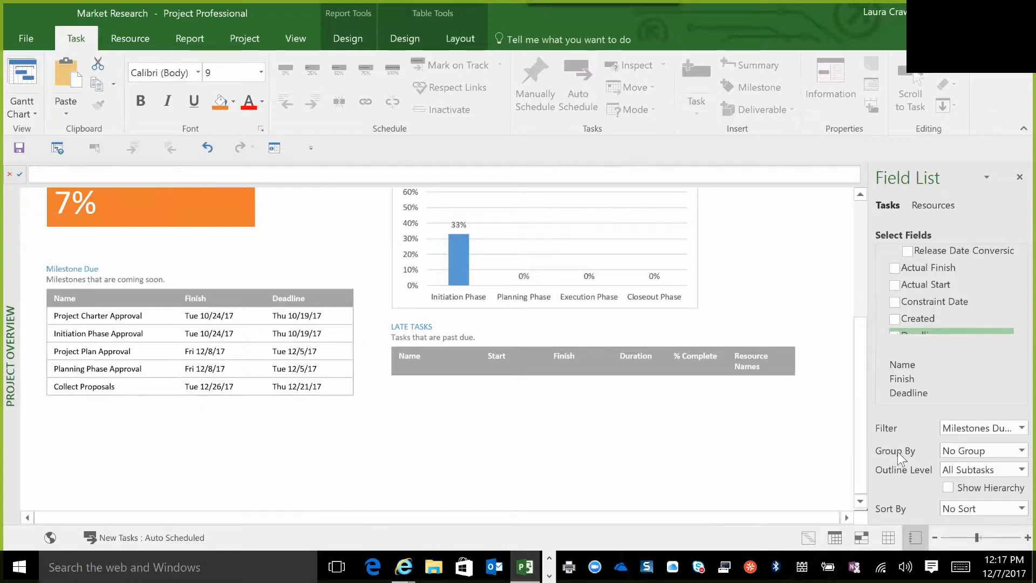
# Reselect the milestone table and review the remaining date fields and field categories available for it.
pyautogui.click(233, 333)
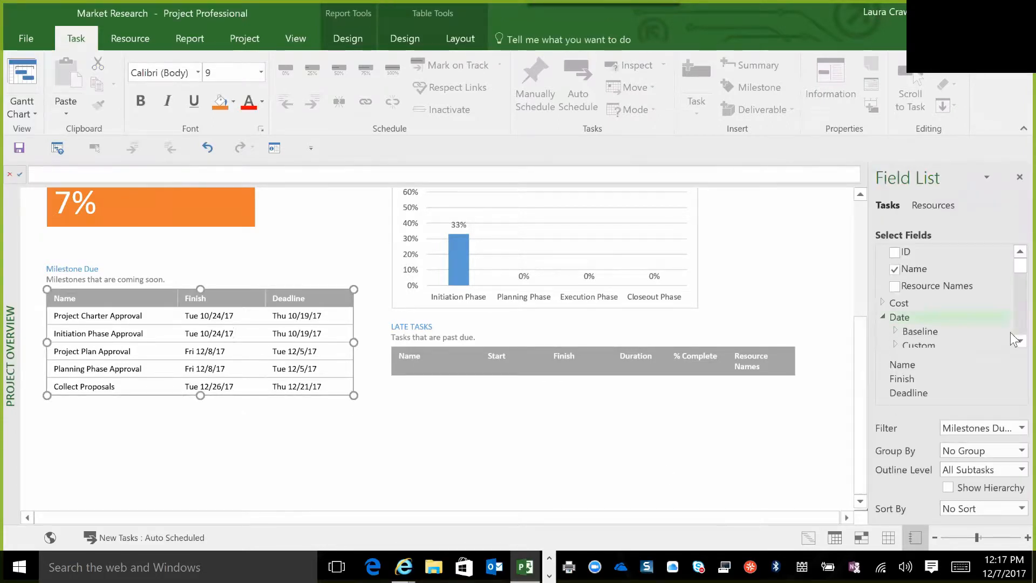
pyautogui.scroll(-5, 1011, 340)
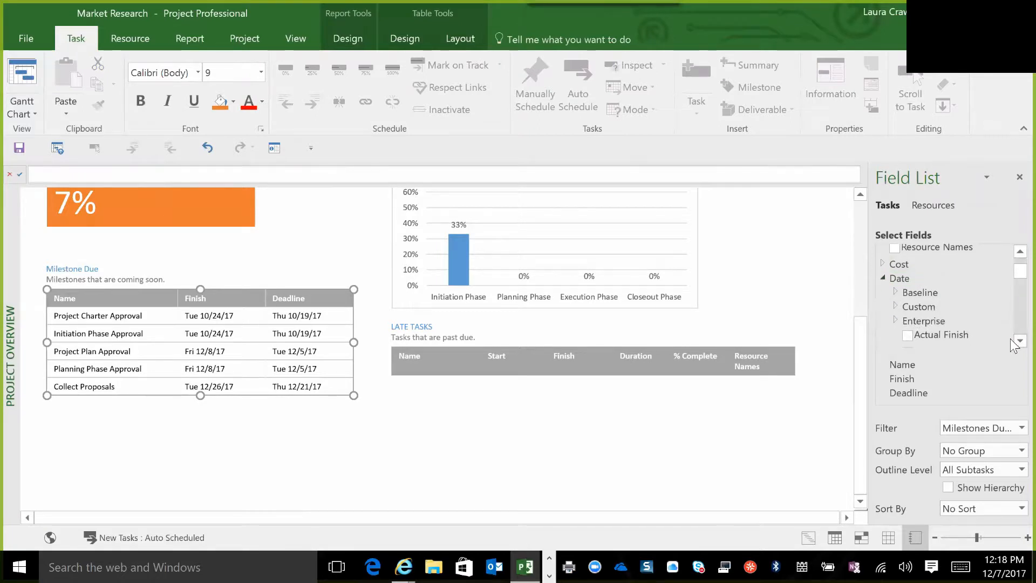
pyautogui.scroll(-3, 1010, 338)
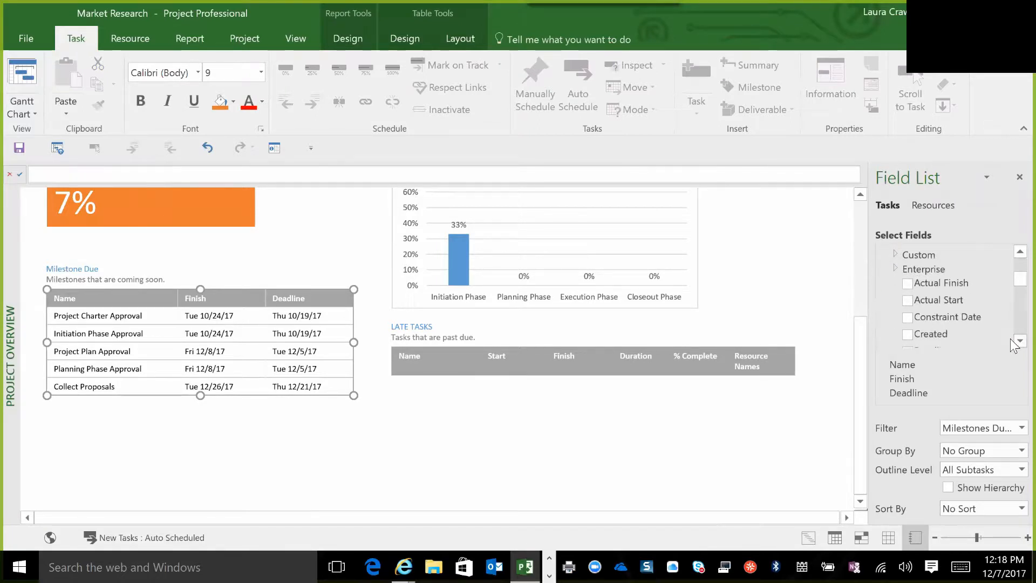
pyautogui.scroll(-1, 1011, 338)
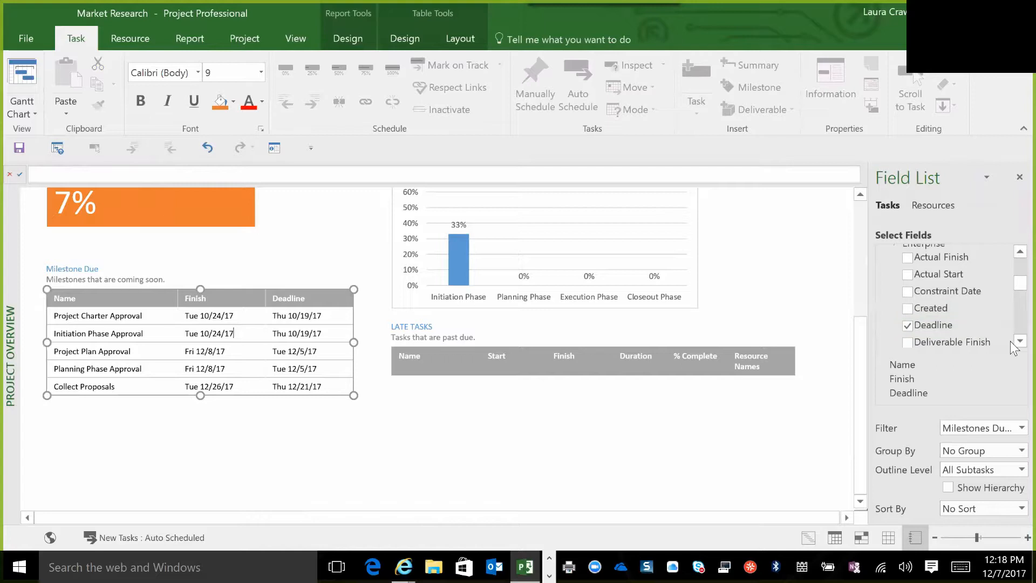
pyautogui.scroll(-5, 1011, 340)
pyautogui.scroll(-8, 1011, 341)
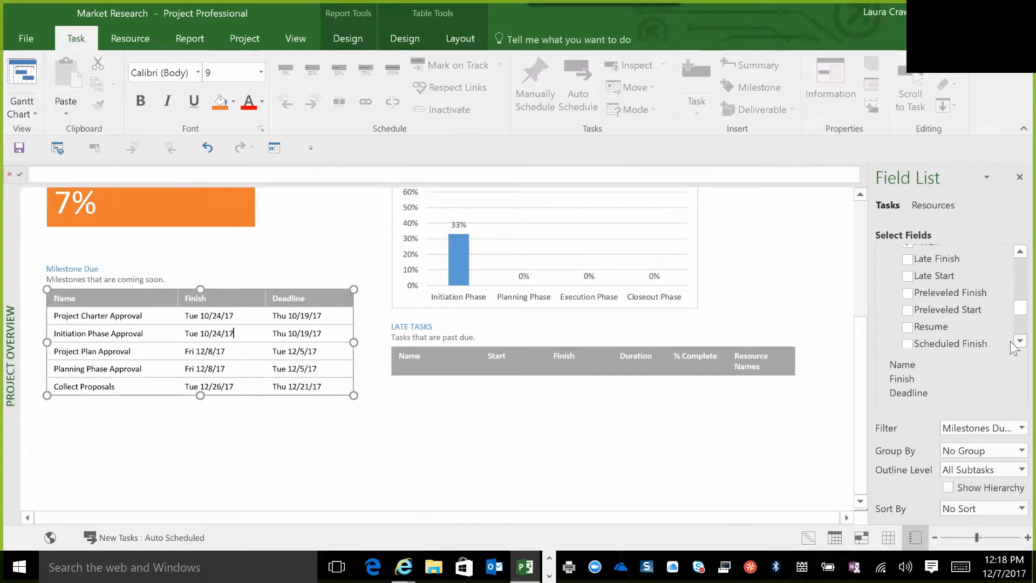
pyautogui.scroll(-3, 1010, 341)
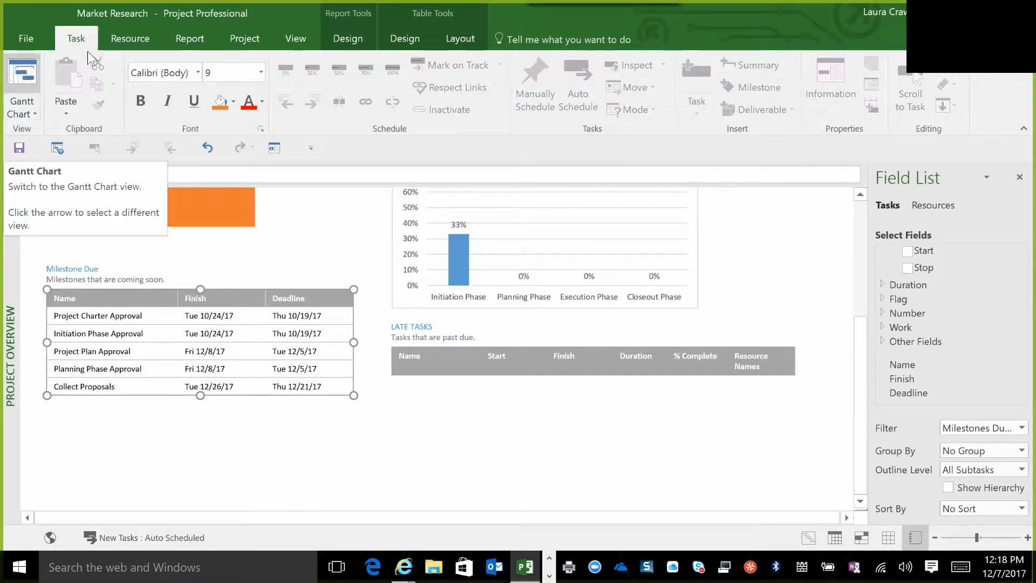
# Save the Market Research project with the customized Project Overview report.
pyautogui.click(19, 148)
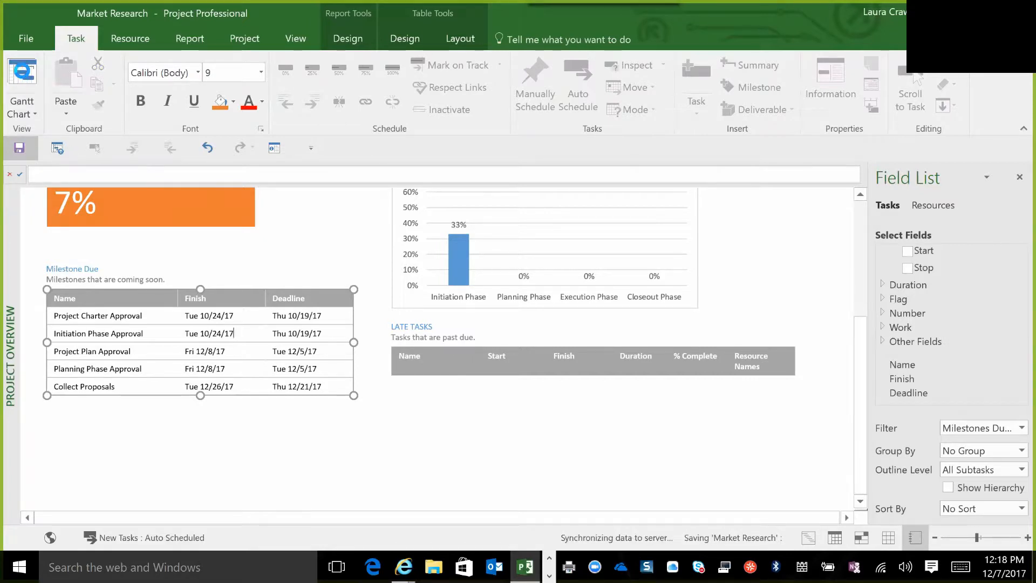
# Switch to the Gantt chart view, look at the Custom Fields settings from the Work column, and close them without changes.
pyautogui.click(26, 72)
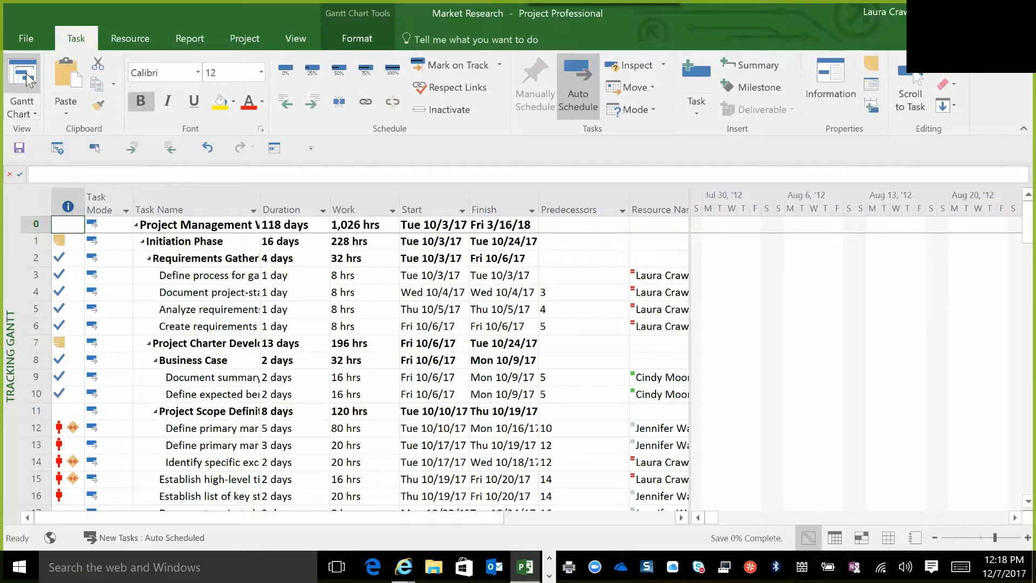
pyautogui.click(361, 204)
pyautogui.rightClick(361, 206)
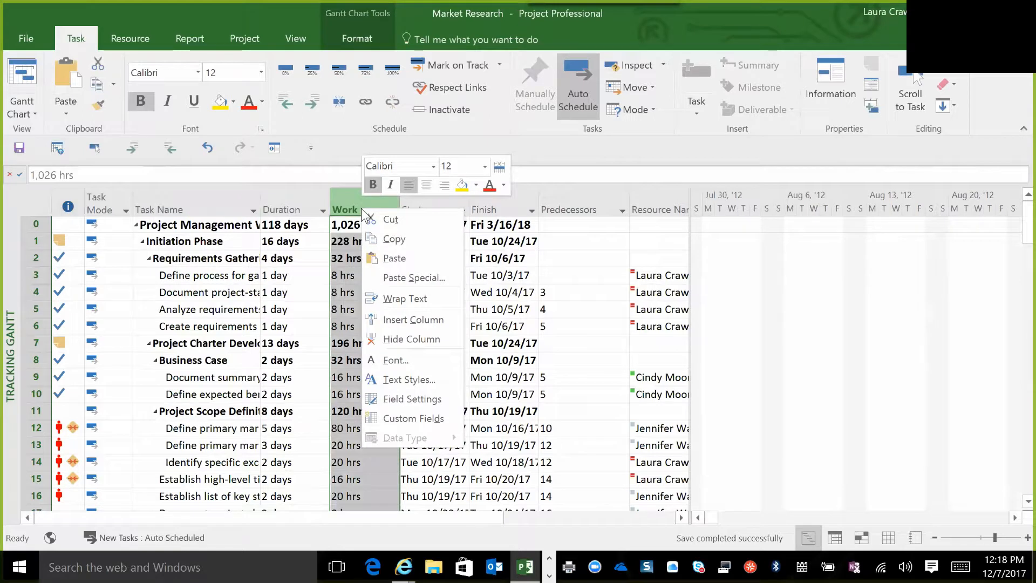
pyautogui.click(406, 419)
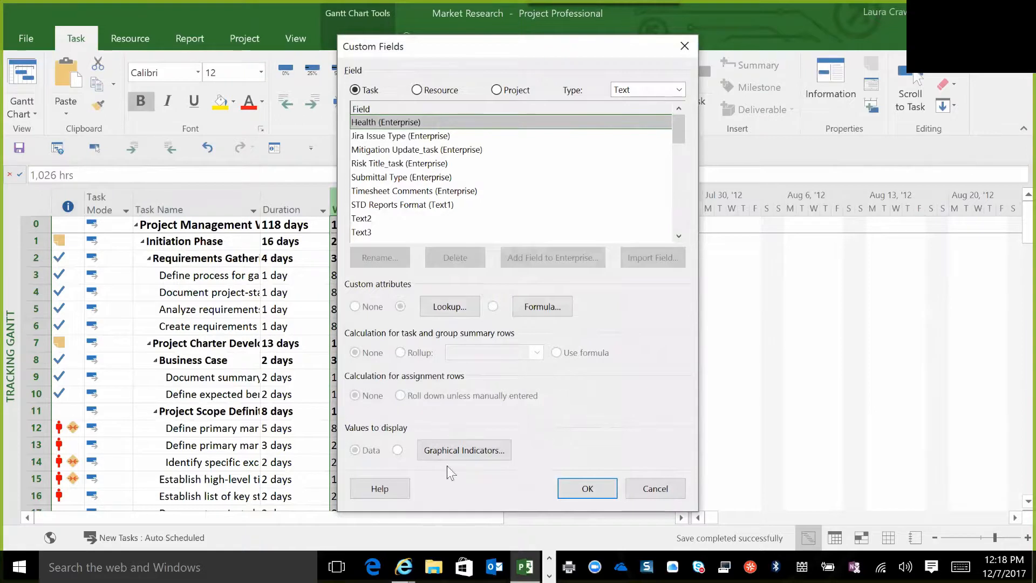
pyautogui.click(655, 489)
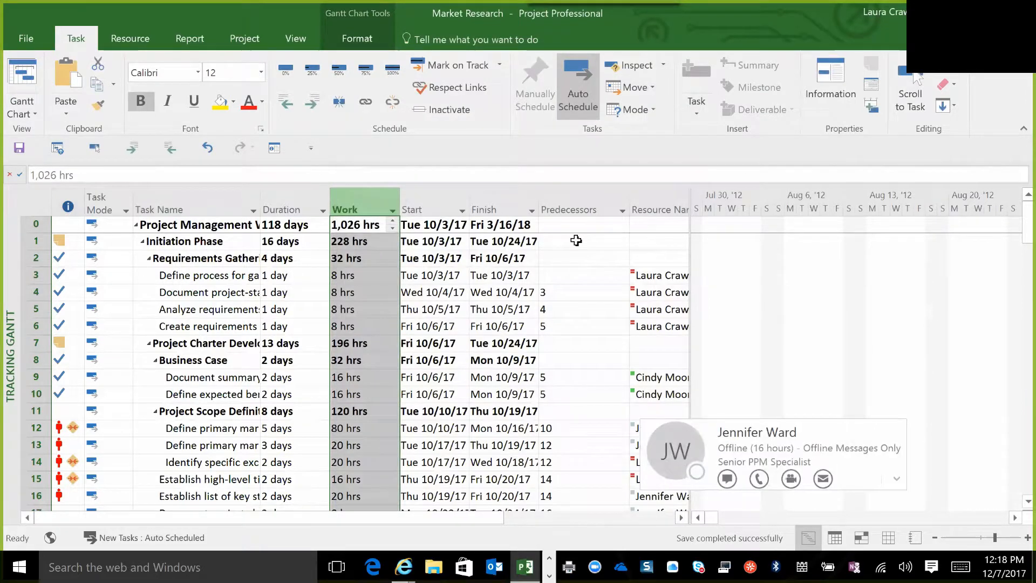
# Return to the Project Overview report and review its contents from the title to the milestone and late tasks tables.
pyautogui.click(201, 36)
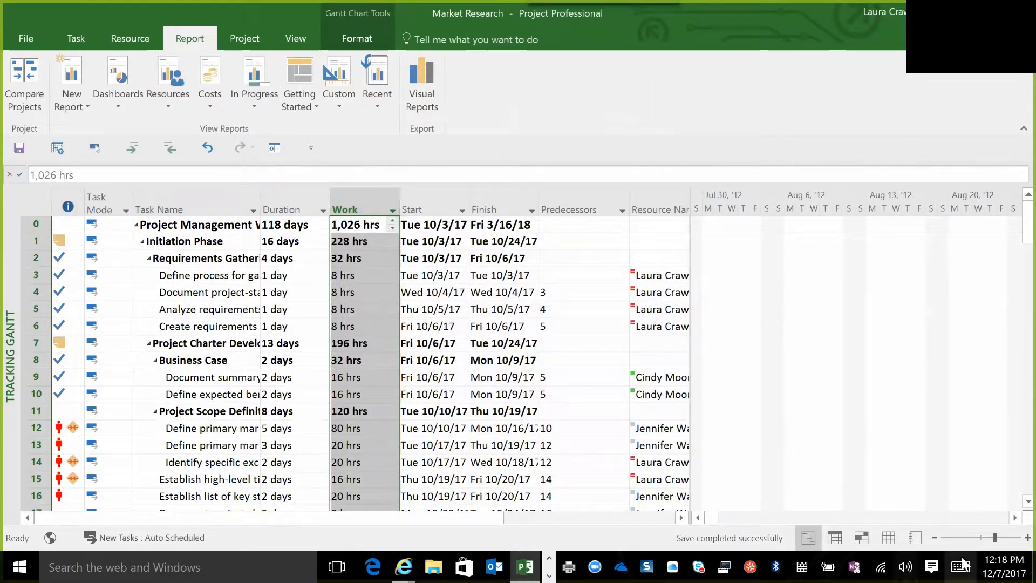
pyautogui.click(916, 538)
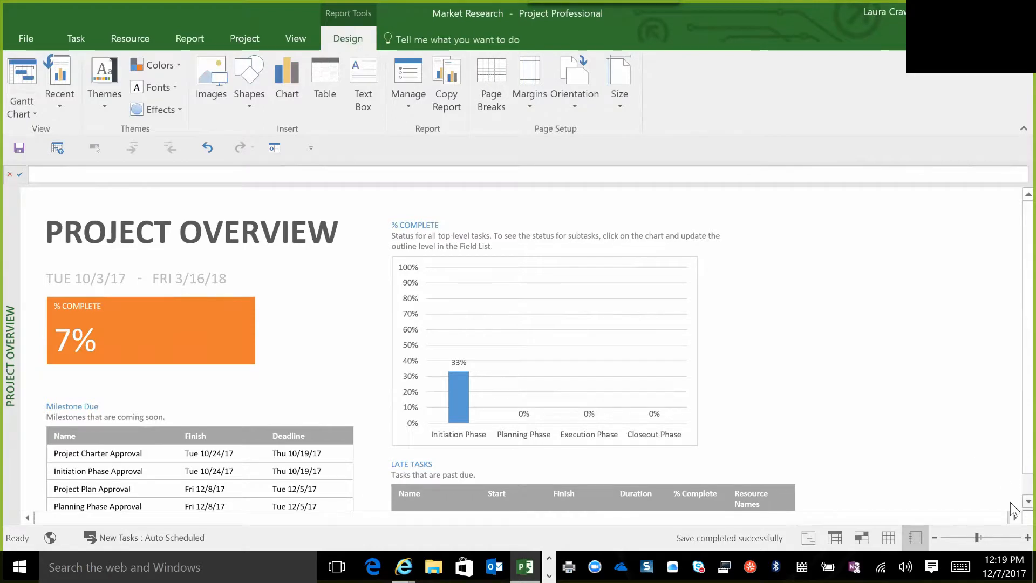
pyautogui.scroll(-2, 1013, 509)
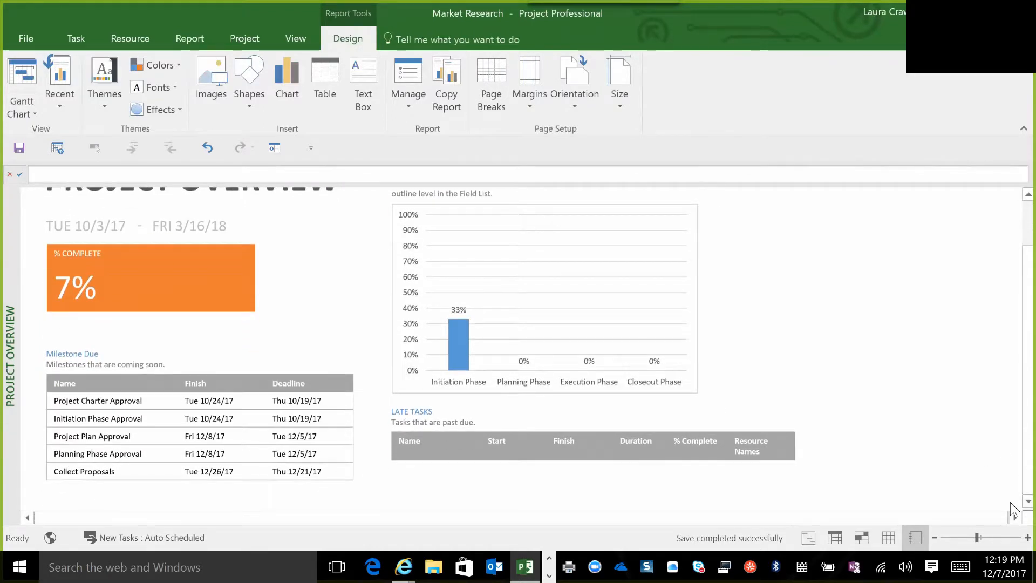
pyautogui.scroll(2, 1015, 201)
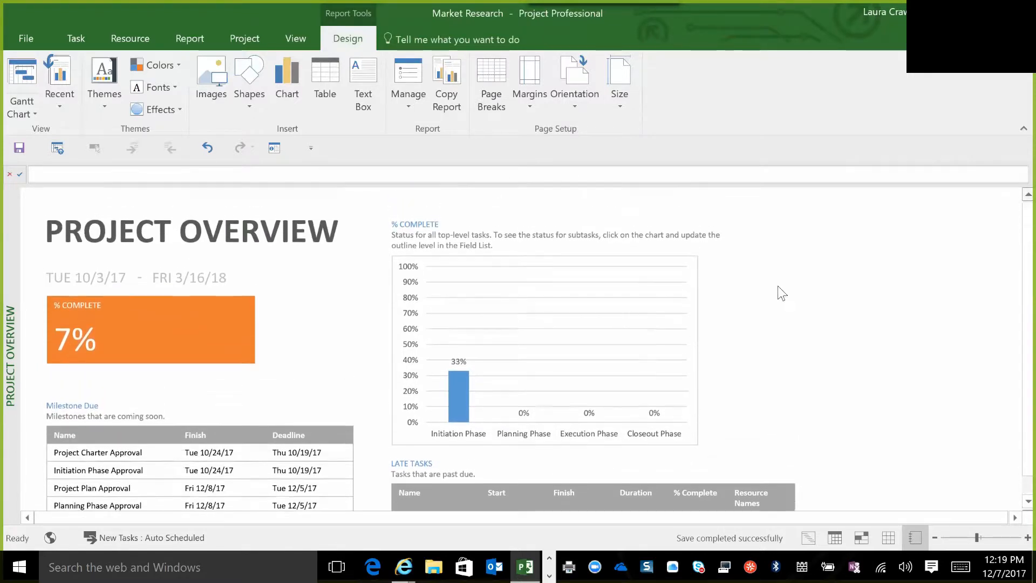
# Select the % Complete chart and examine the fields available for it, including the Duration category and its Baseline fields.
pyautogui.click(627, 329)
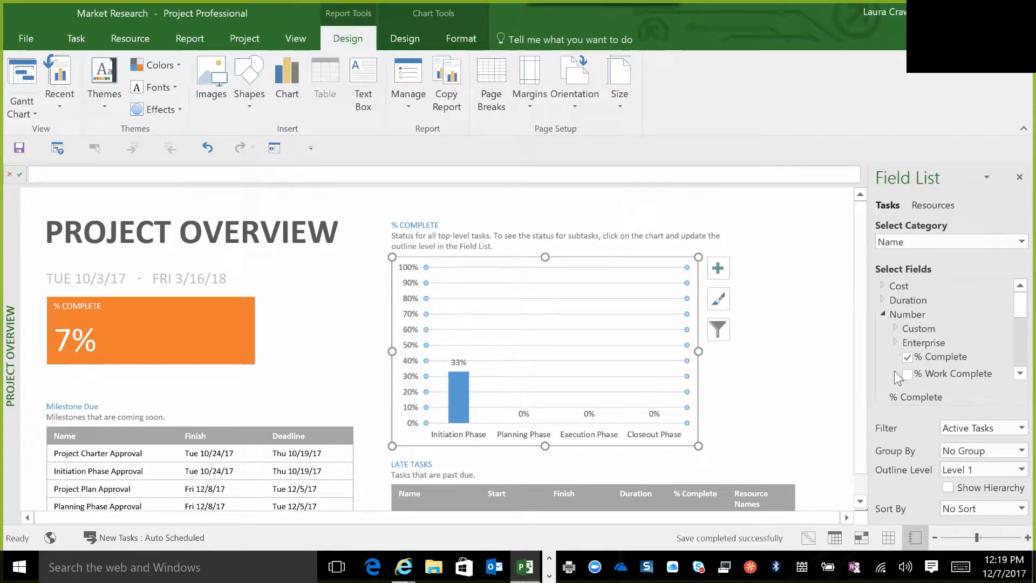
pyautogui.scroll(-5, 1010, 373)
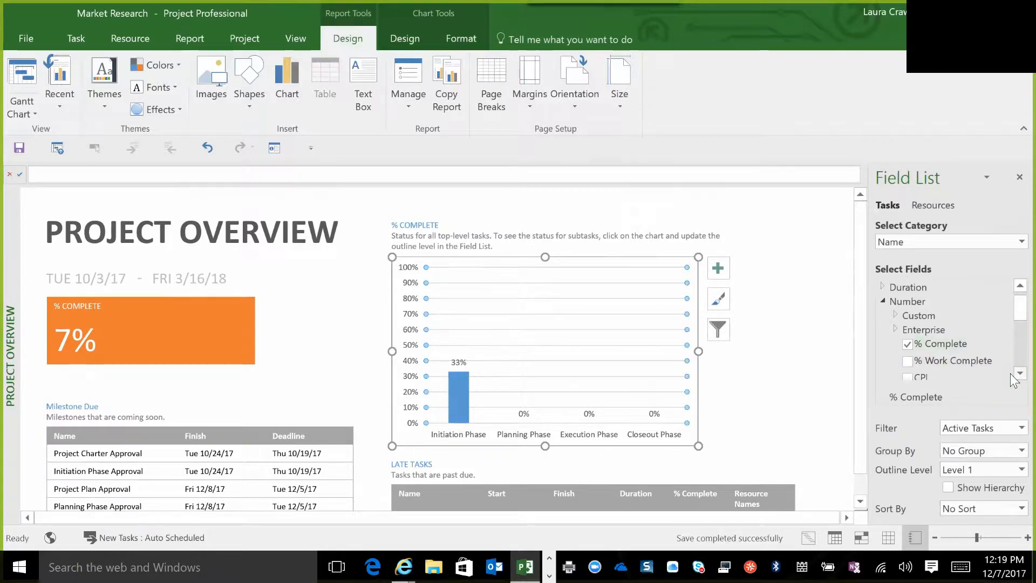
pyautogui.scroll(3, 1012, 289)
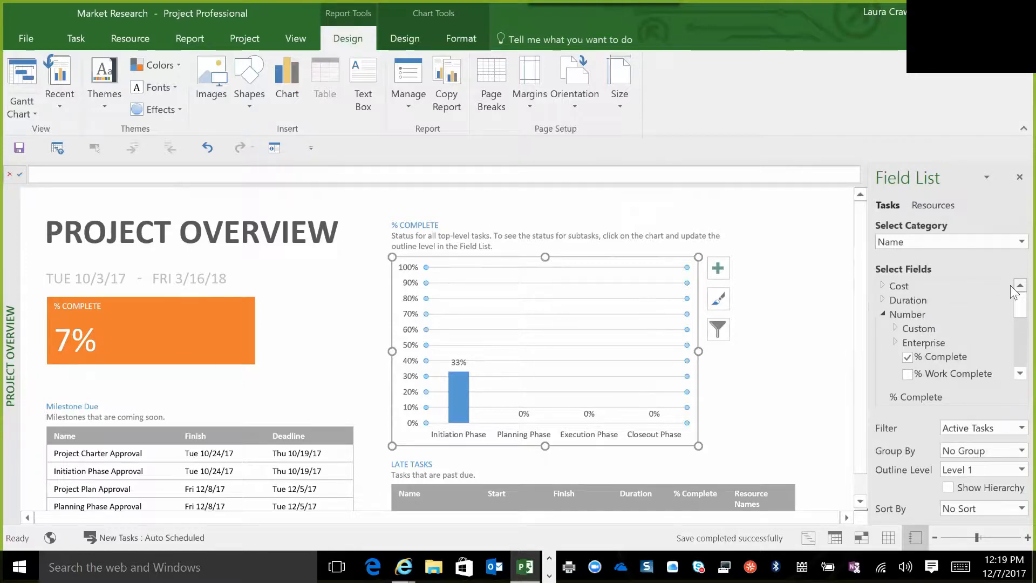
pyautogui.click(883, 299)
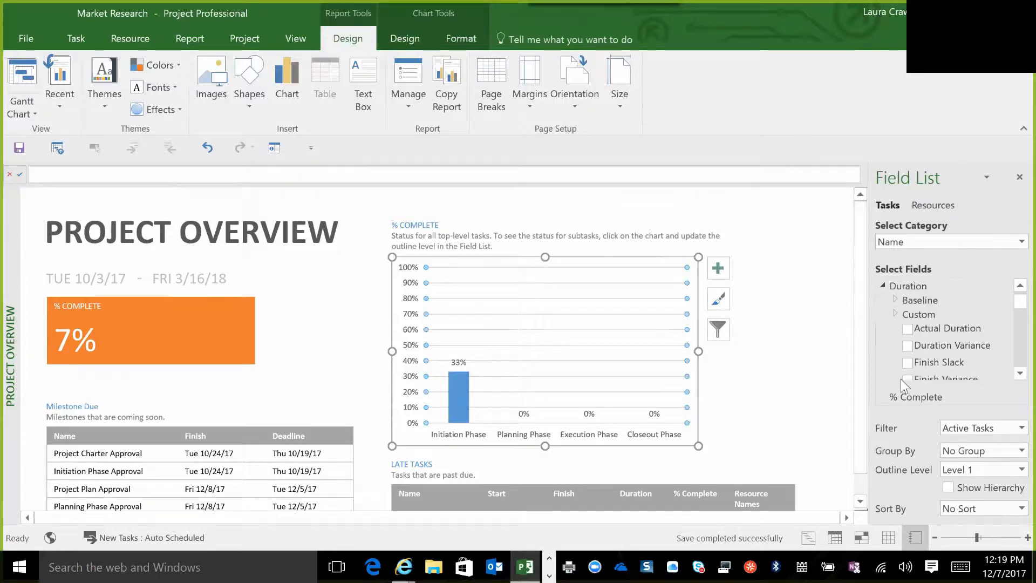
pyautogui.click(896, 299)
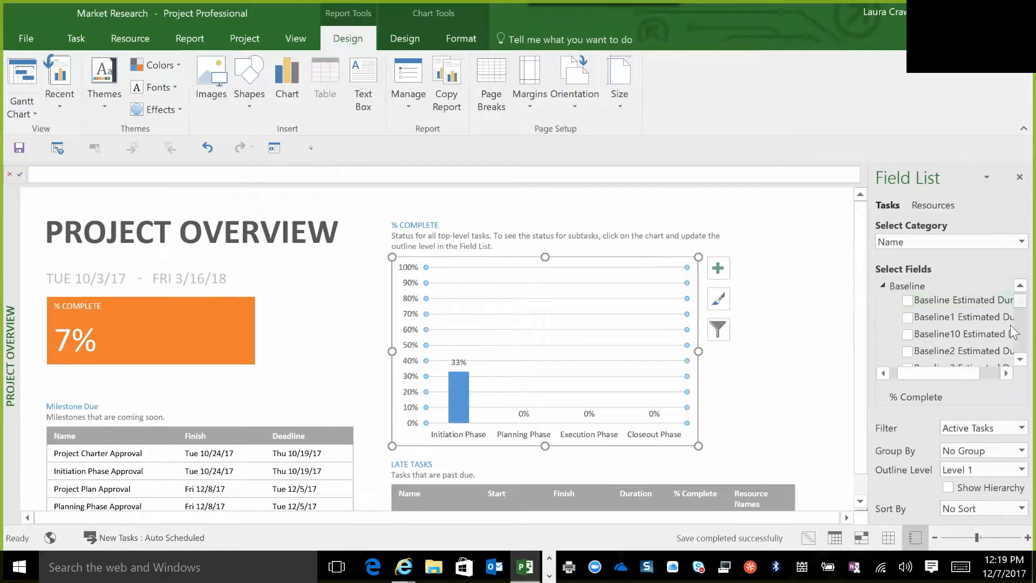
pyautogui.scroll(-2, 1013, 351)
pyautogui.scroll(-5, 1011, 360)
pyautogui.scroll(-3, 1013, 360)
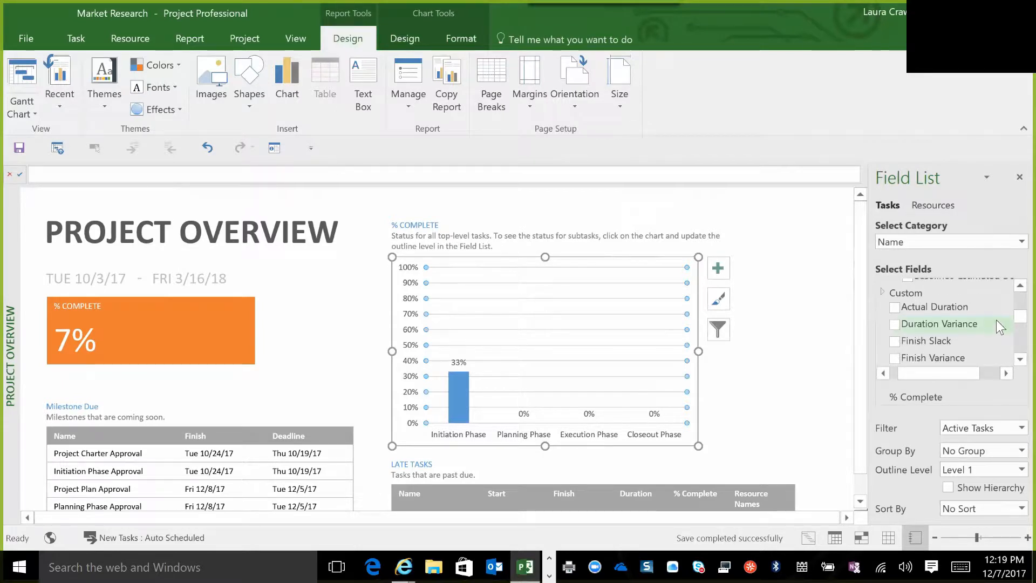
pyautogui.scroll(4, 1011, 289)
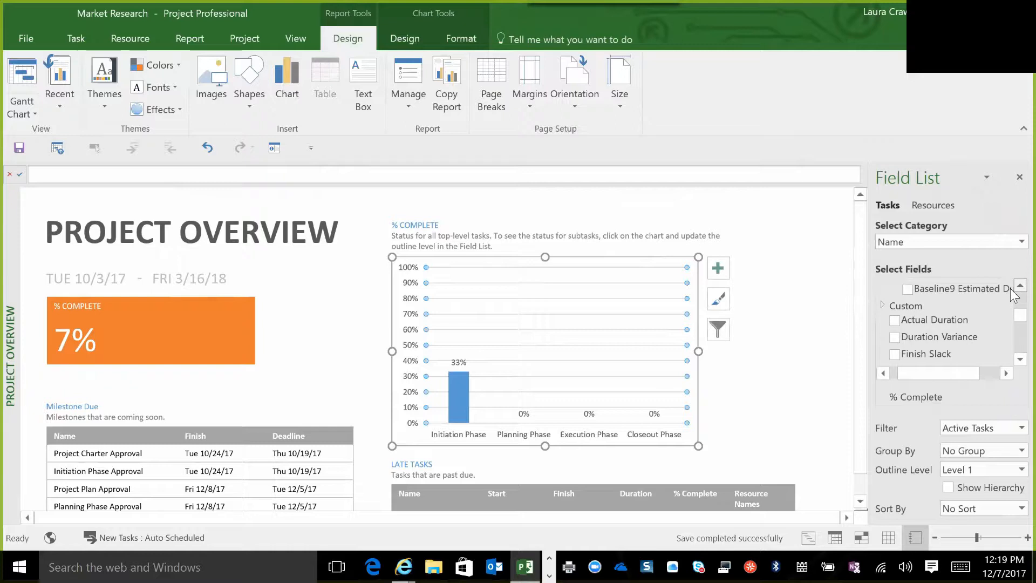
pyautogui.scroll(1, 1011, 290)
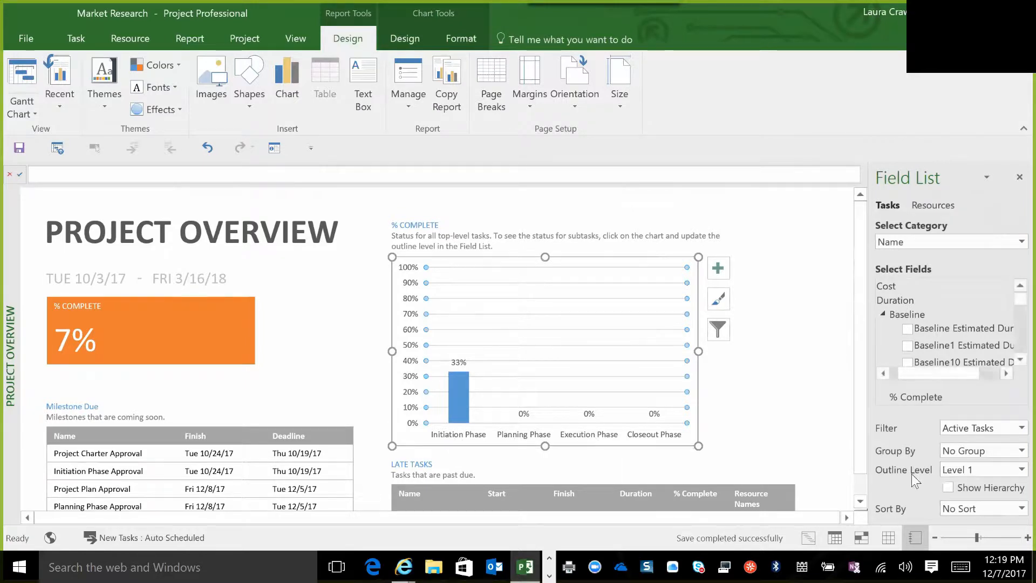
# Try the All Subtasks and Level 3 outline levels on the % Complete chart, and return it to Level 1.
pyautogui.click(1011, 468)
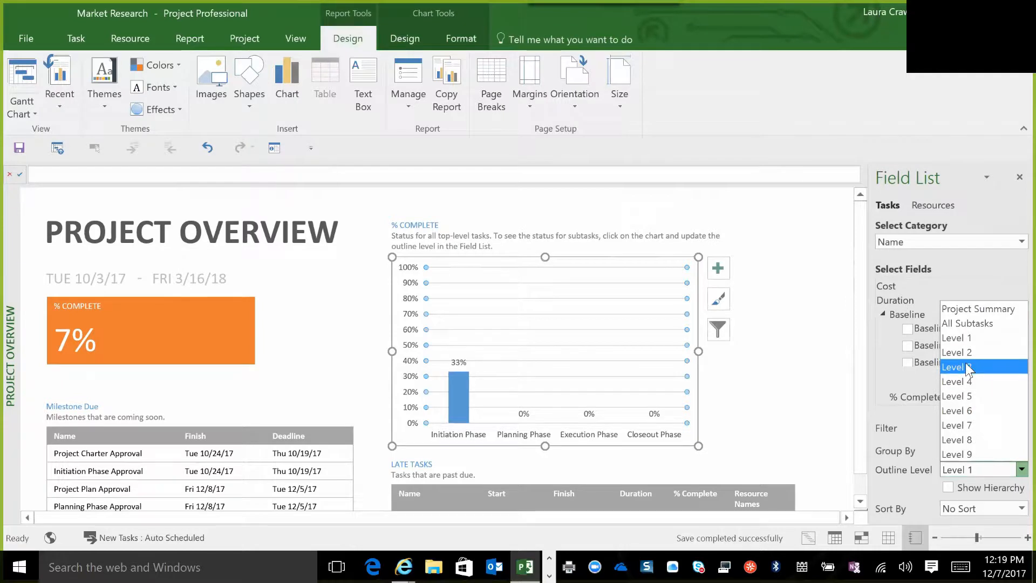
pyautogui.click(963, 322)
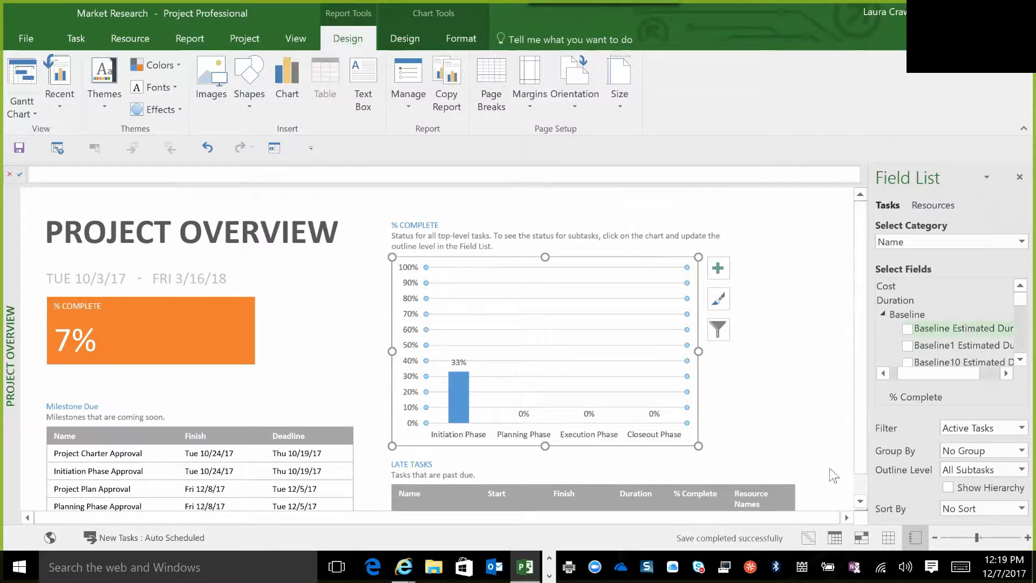
pyautogui.click(1010, 470)
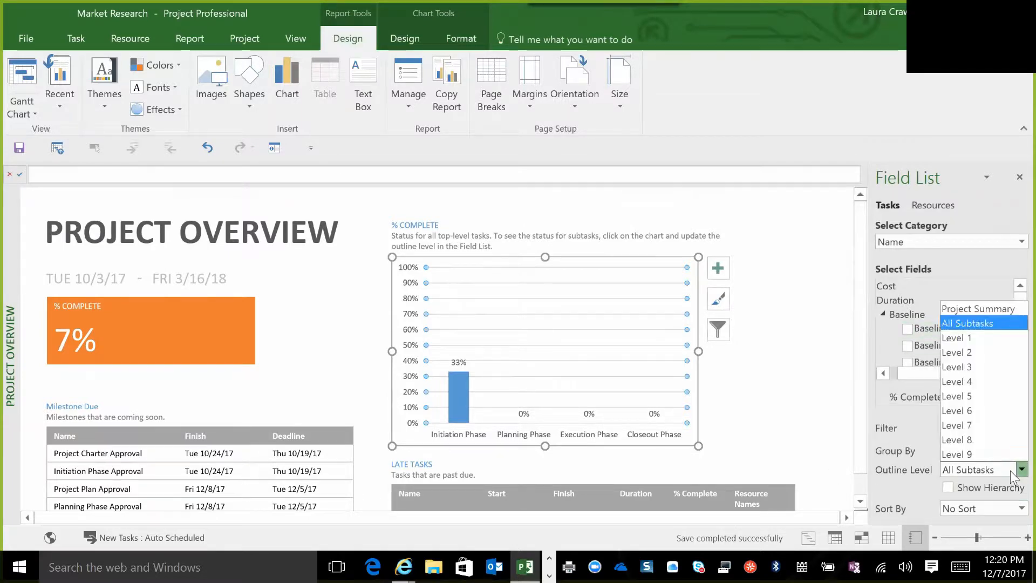
pyautogui.click(956, 369)
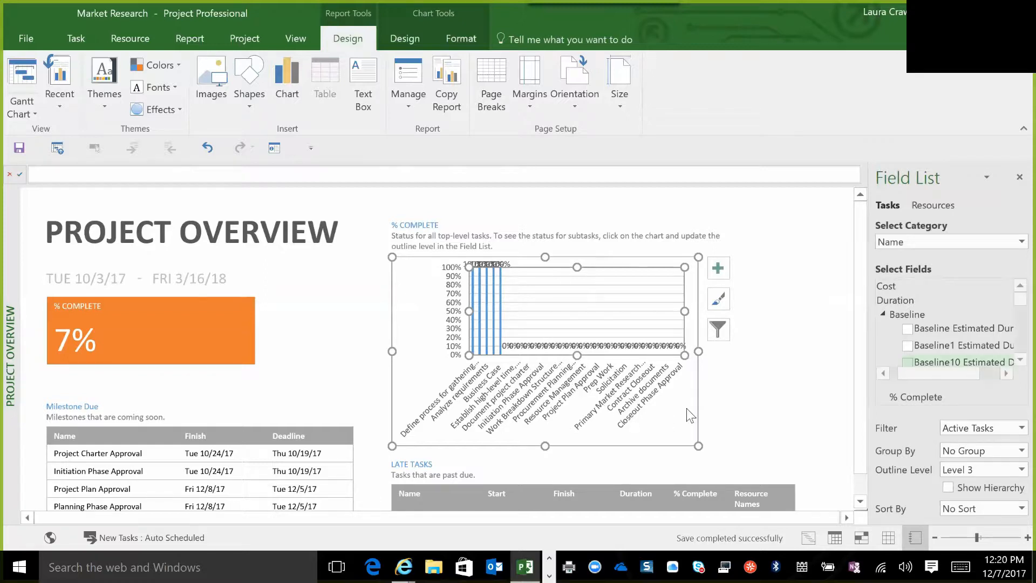
pyautogui.click(1011, 471)
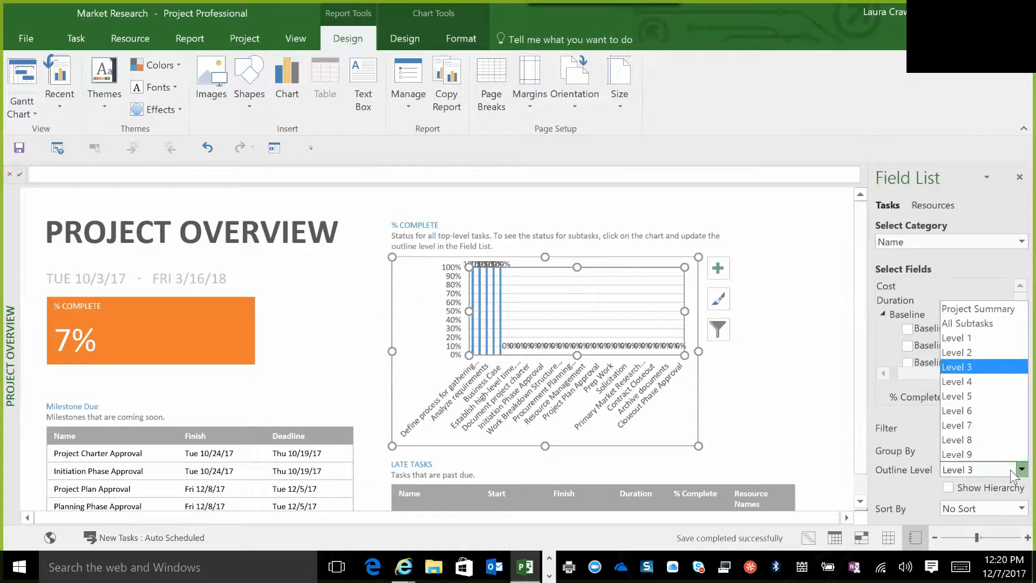
pyautogui.click(952, 337)
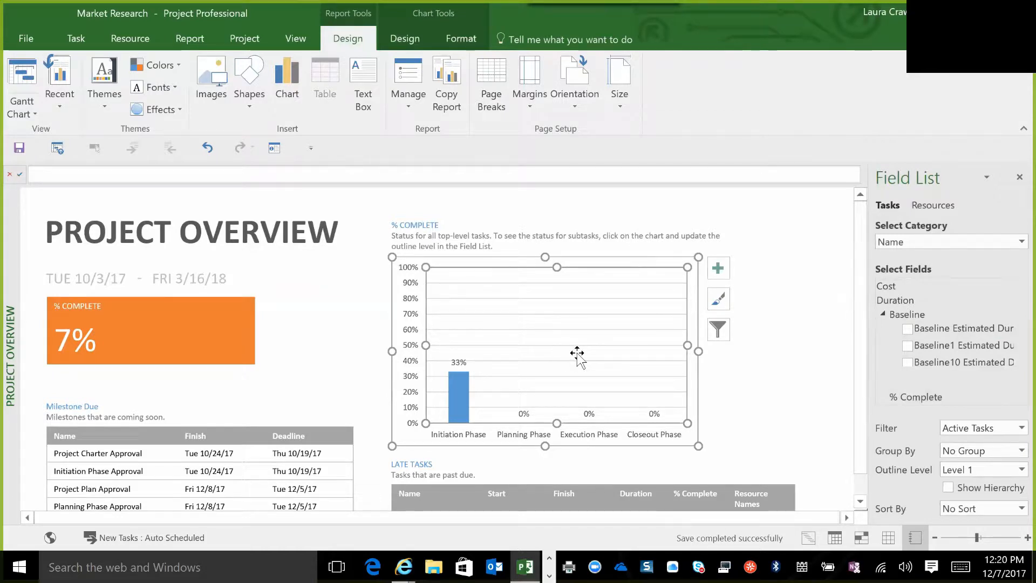
# Review the options for renaming and organizing the report, and deselect the % Complete chart.
pyautogui.click(406, 103)
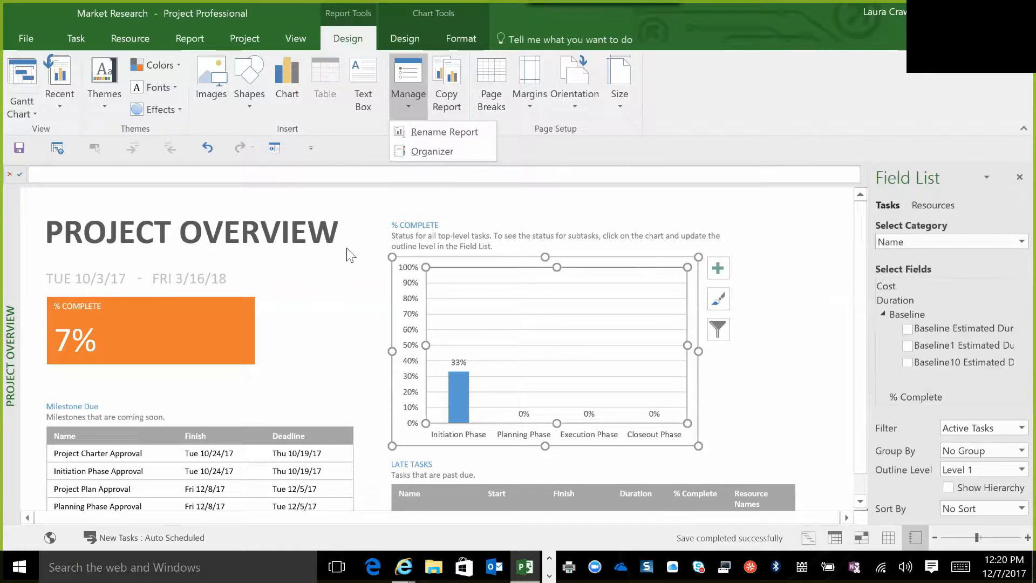
pyautogui.click(416, 103)
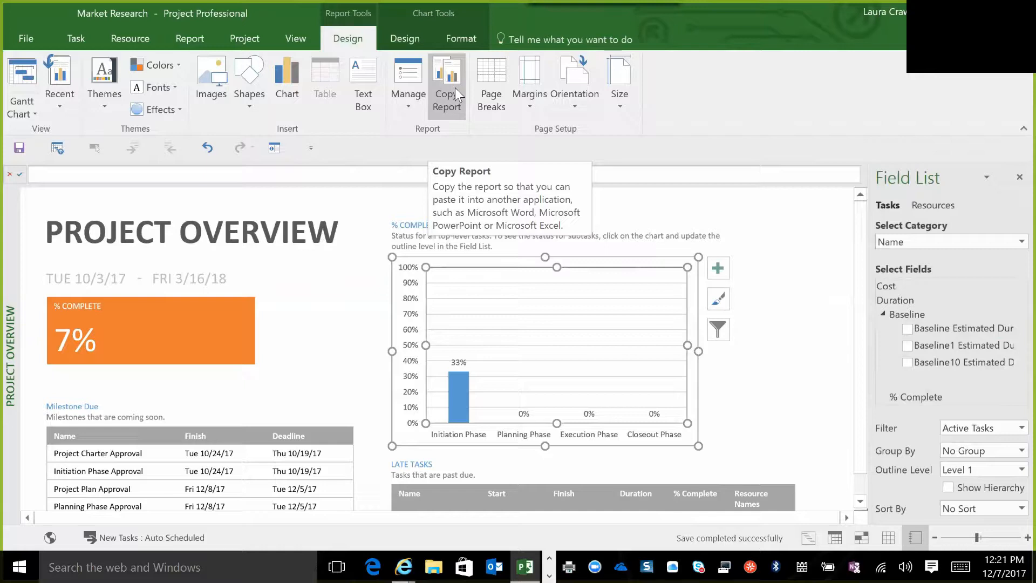
pyautogui.click(321, 372)
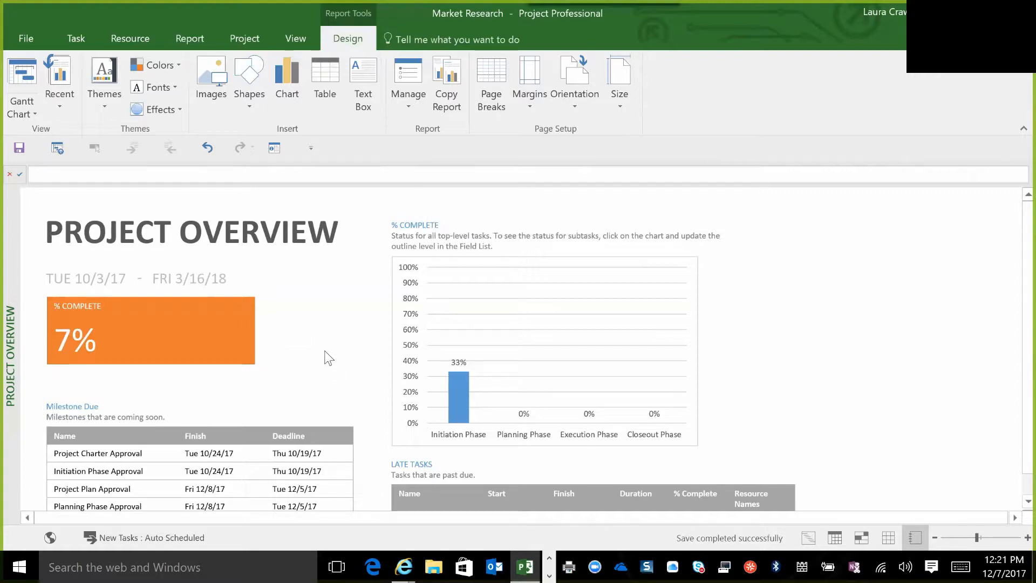
pyautogui.click(407, 107)
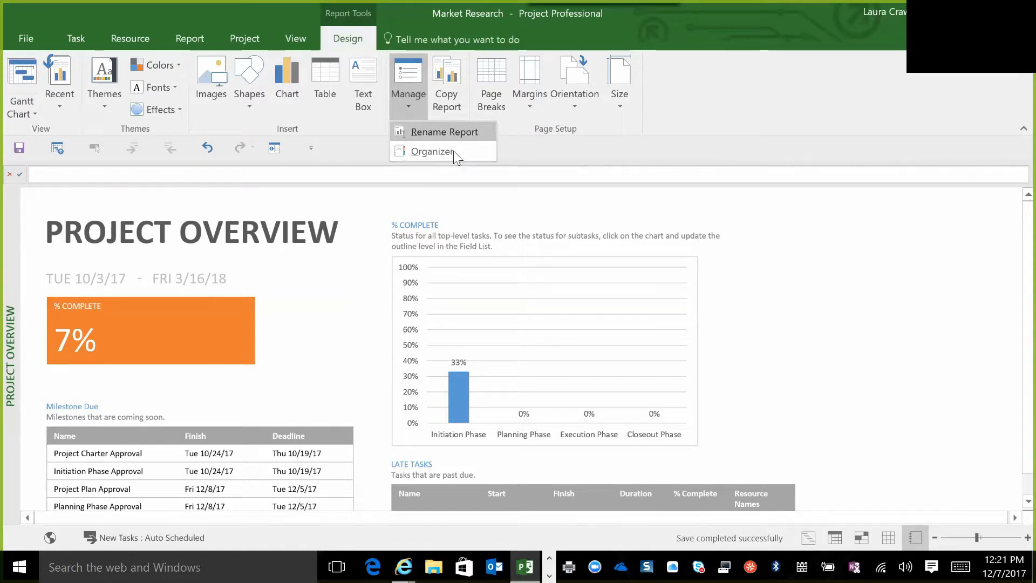
pyautogui.click(351, 306)
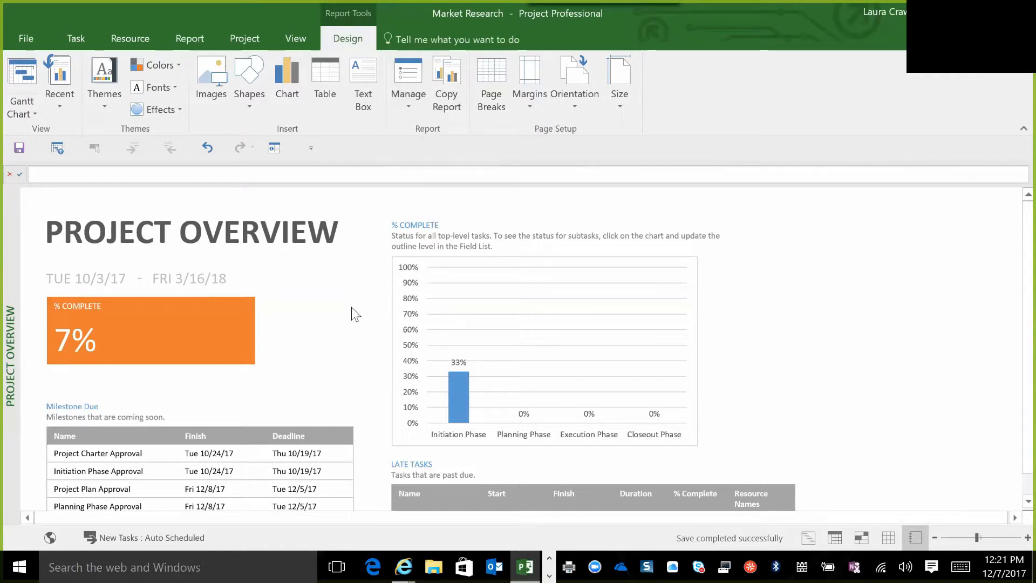
pyautogui.click(190, 36)
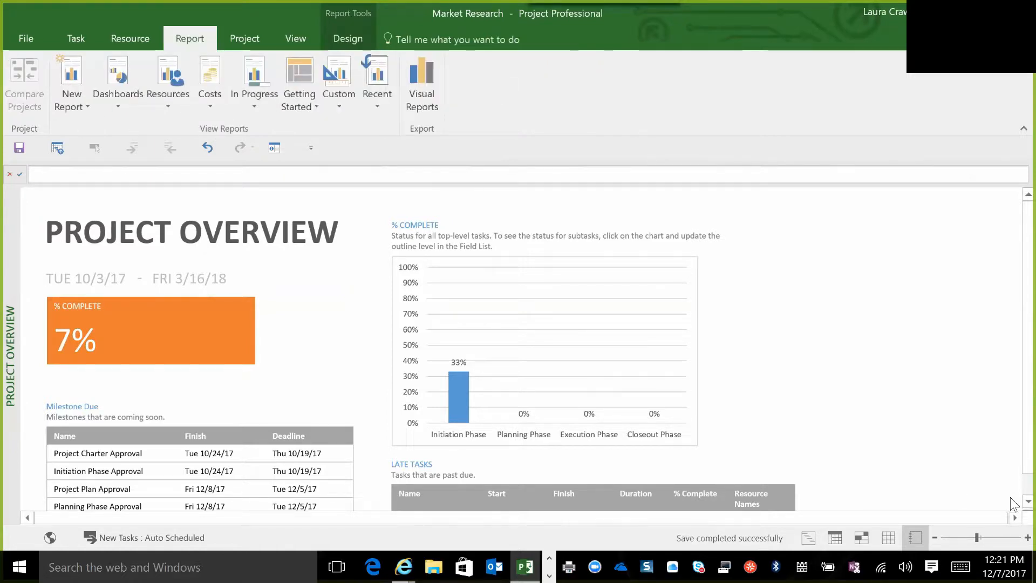
pyautogui.scroll(-3, 1013, 507)
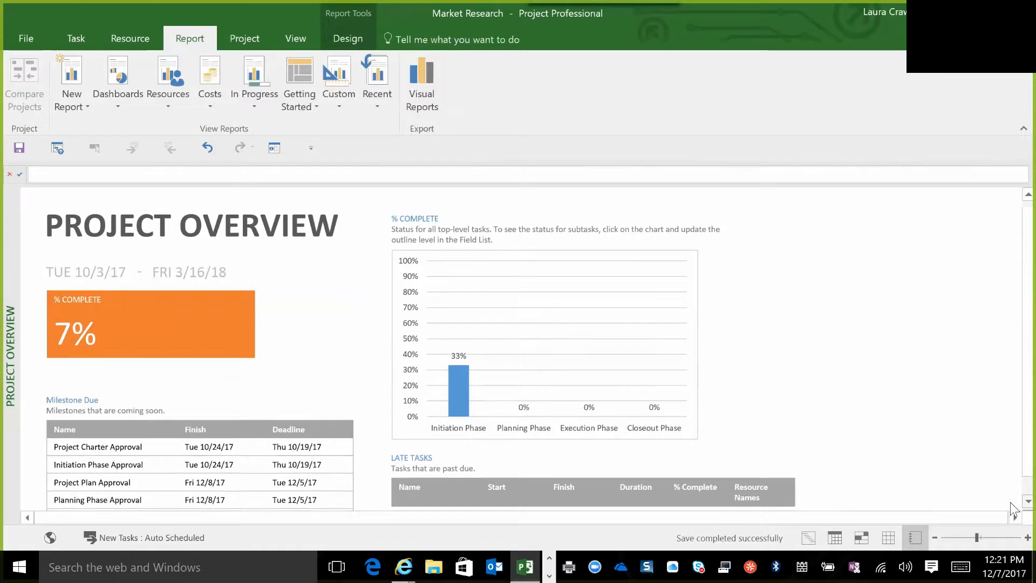
pyautogui.scroll(-5, 1012, 507)
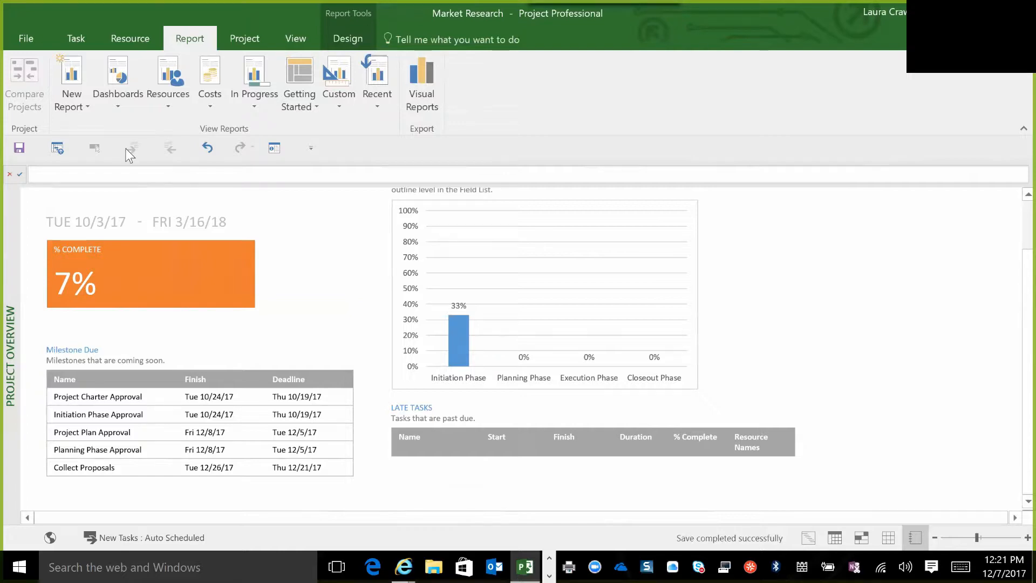
# Try inserting a new table into the Project Overview report, and undo the insertion.
pyautogui.click(340, 43)
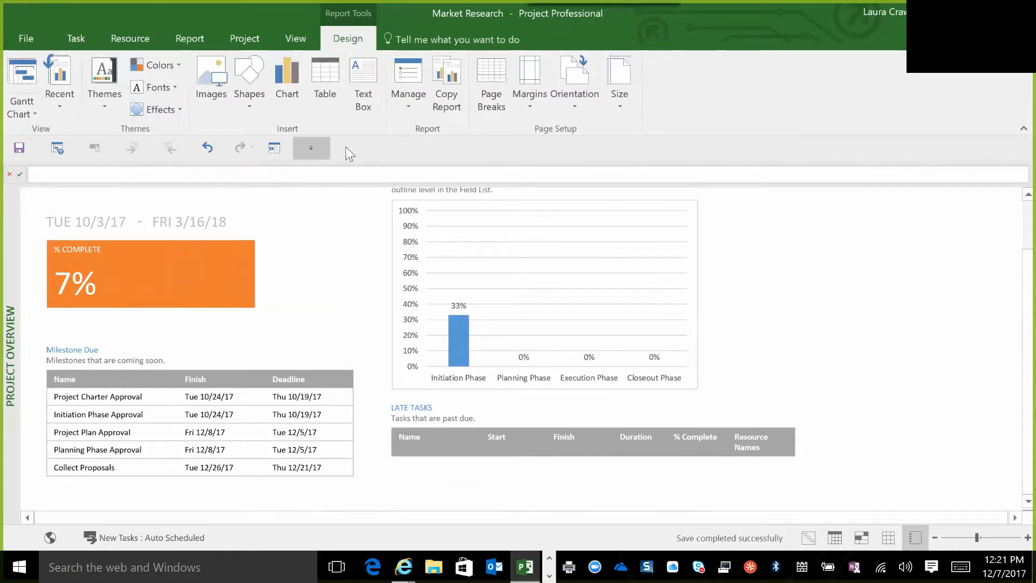
pyautogui.click(325, 78)
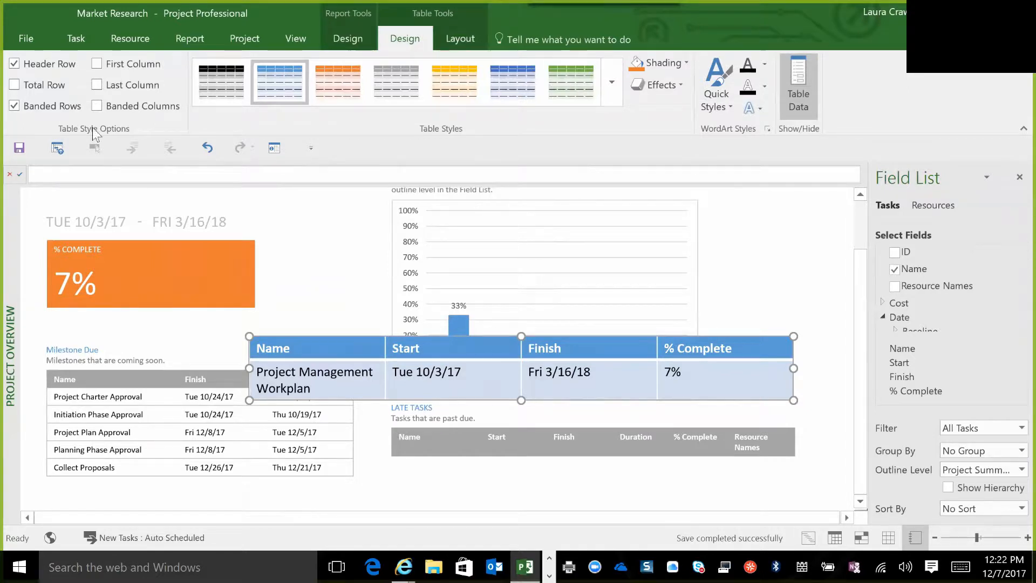
pyautogui.click(208, 148)
pyautogui.click(207, 148)
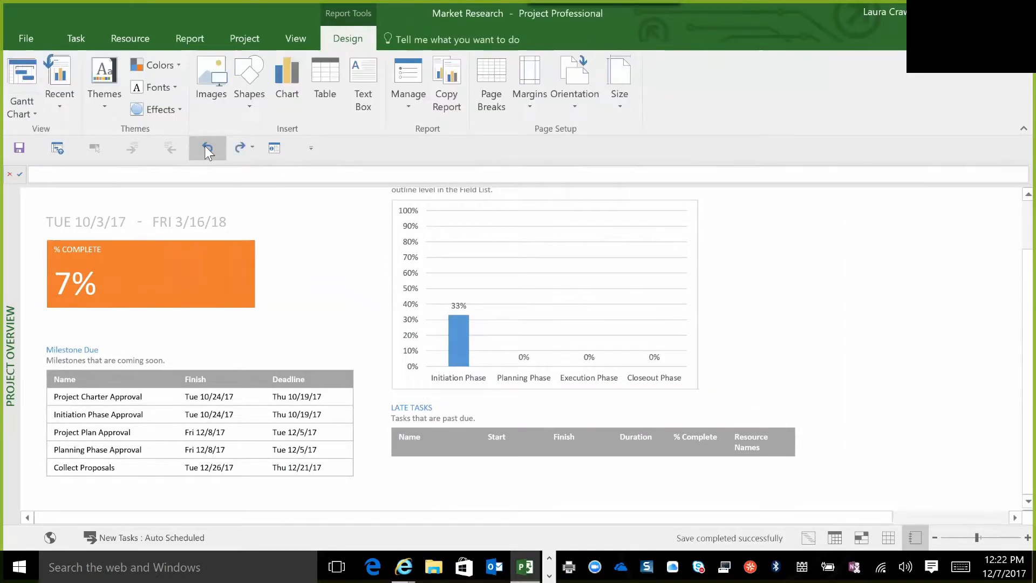
# Insert a Clustered Bar chart into the Project Overview report.
pyautogui.click(288, 93)
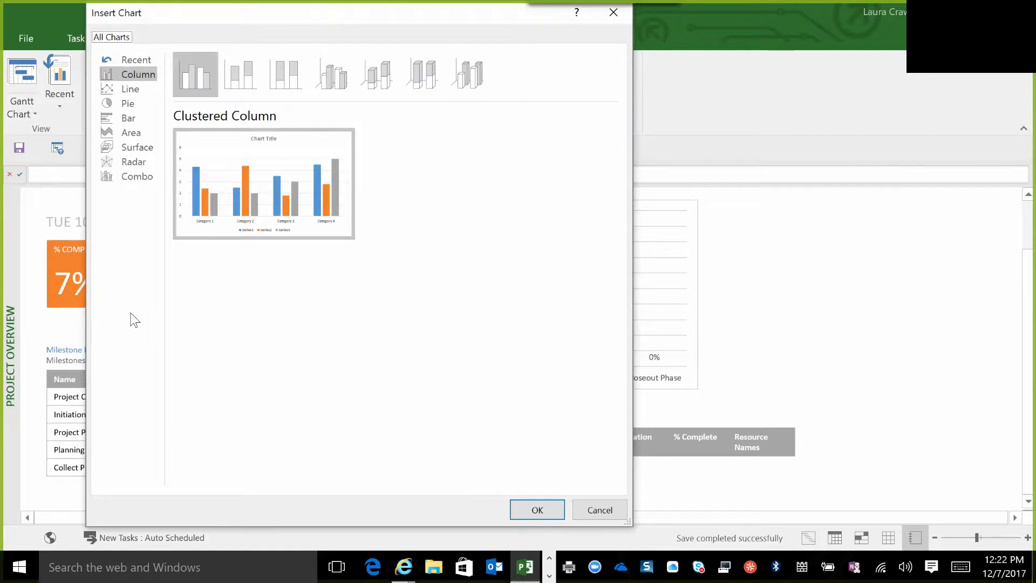
pyautogui.click(126, 119)
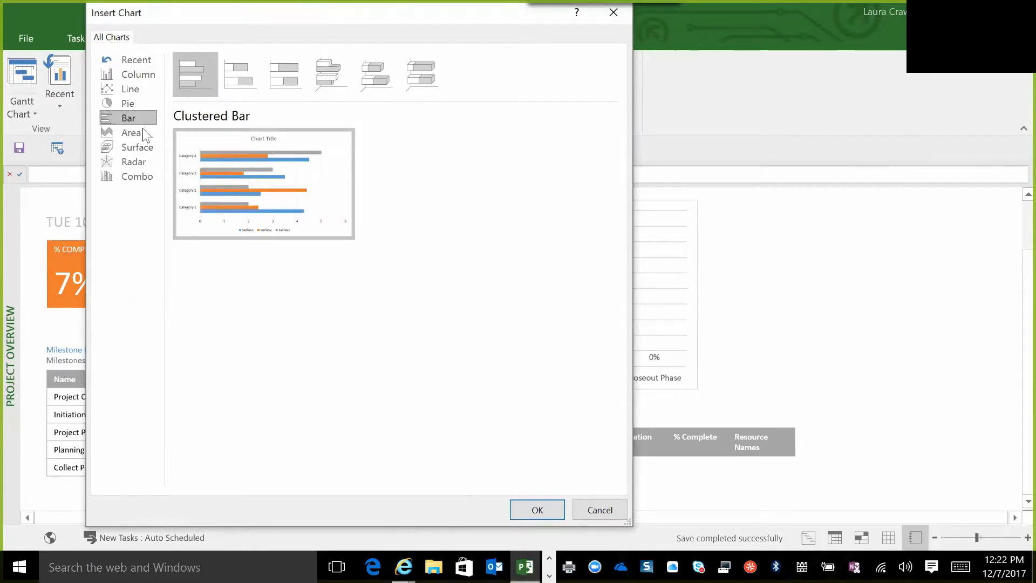
pyautogui.click(542, 511)
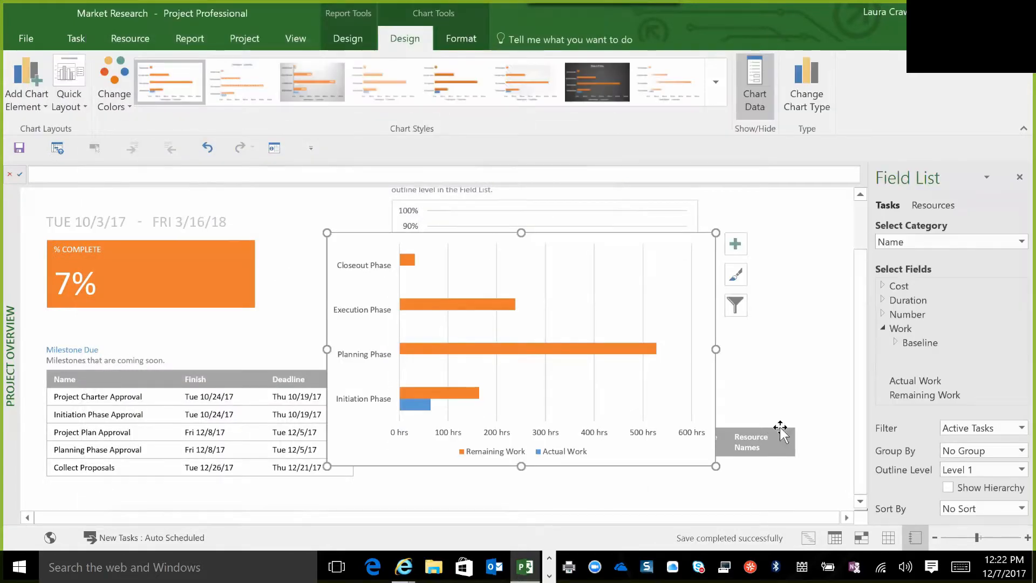
# Move the new bar chart into the empty space directly below the Milestone Due table.
pyautogui.click(515, 308)
pyautogui.moveTo(515, 309); pyautogui.dragTo(513, 212)
pyautogui.moveTo(364, 240); pyautogui.dragTo(416, 482)
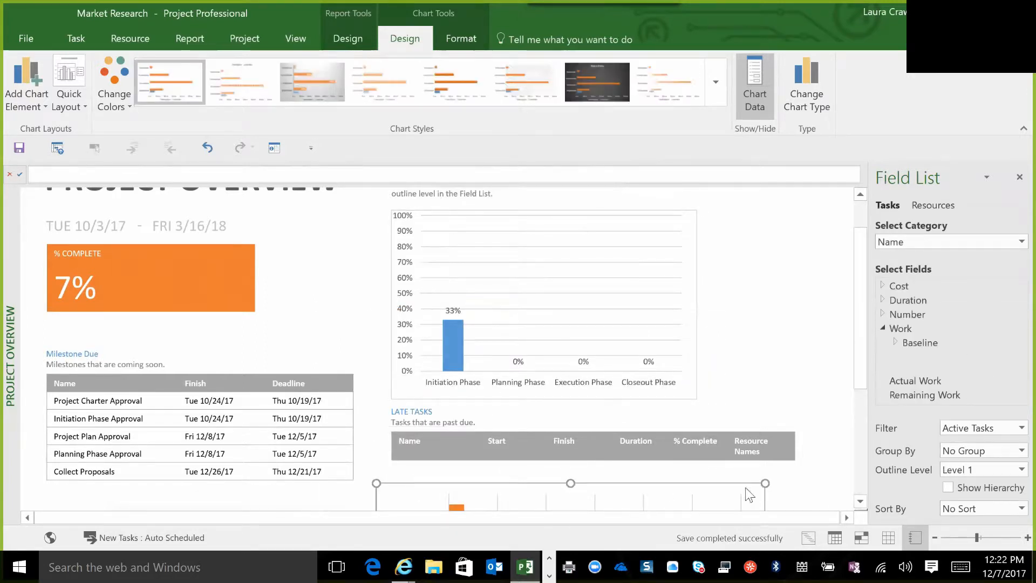
pyautogui.click(860, 502)
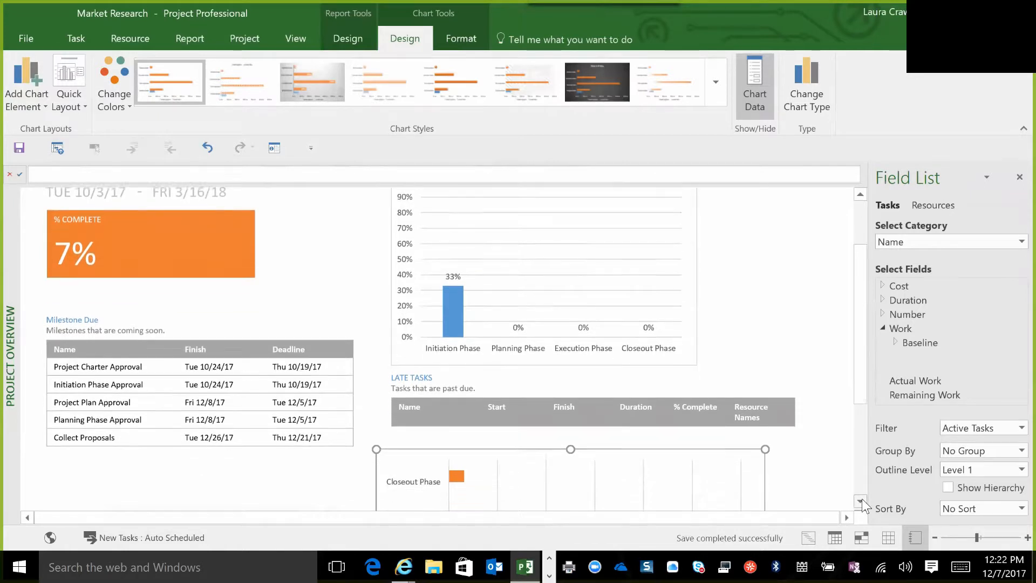
pyautogui.click(862, 501)
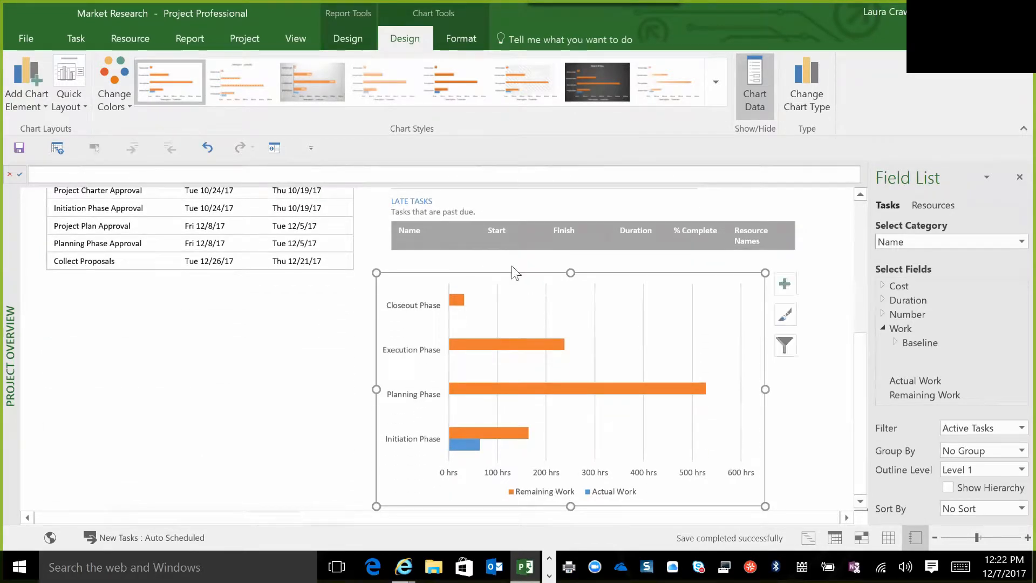
pyautogui.moveTo(293, 320); pyautogui.dragTo(178, 278)
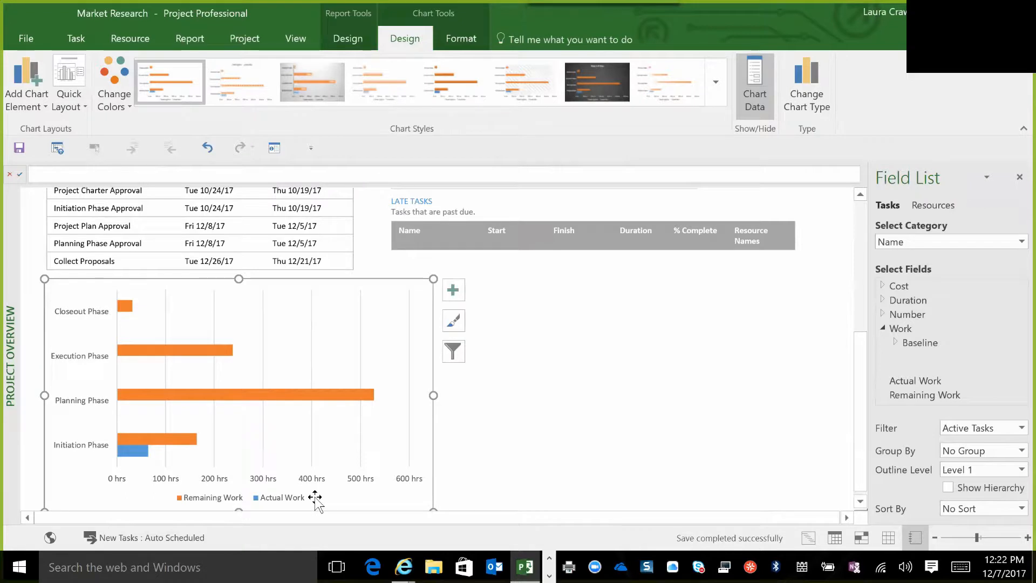
pyautogui.click(860, 502)
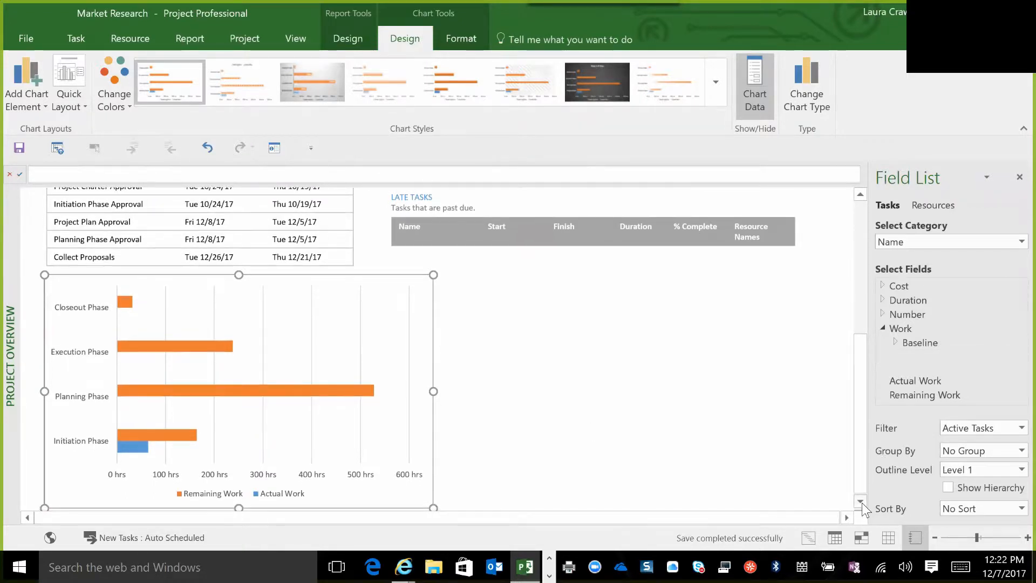
# Replace the bar chart's Remaining Work and Actual Work fields with the Baseline Work field.
pyautogui.click(895, 342)
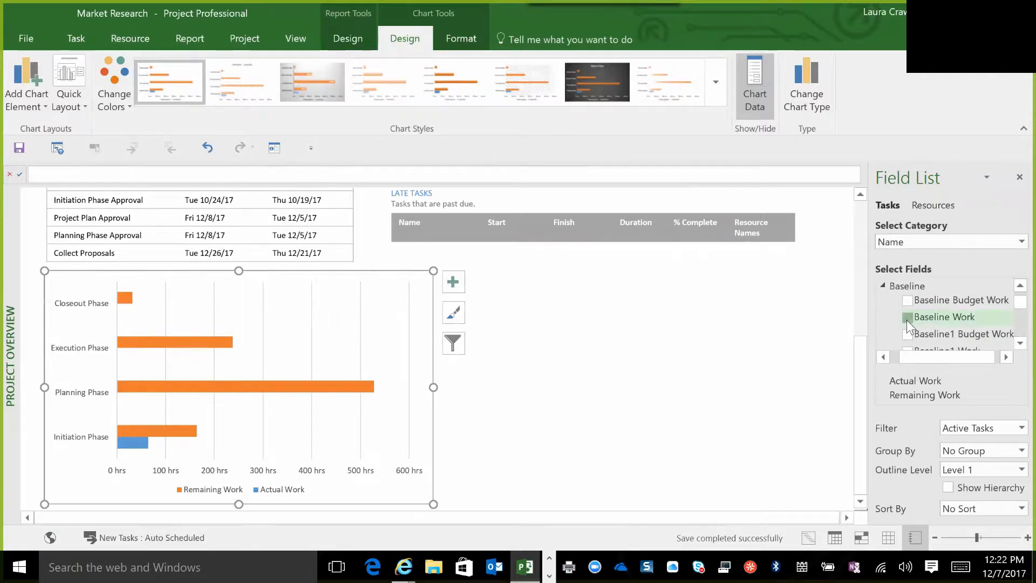
pyautogui.click(908, 317)
pyautogui.click(1007, 327)
pyautogui.click(1007, 327)
pyautogui.click(1007, 328)
pyautogui.click(1008, 274)
pyautogui.click(1007, 274)
pyautogui.click(1007, 274)
pyautogui.click(1007, 274)
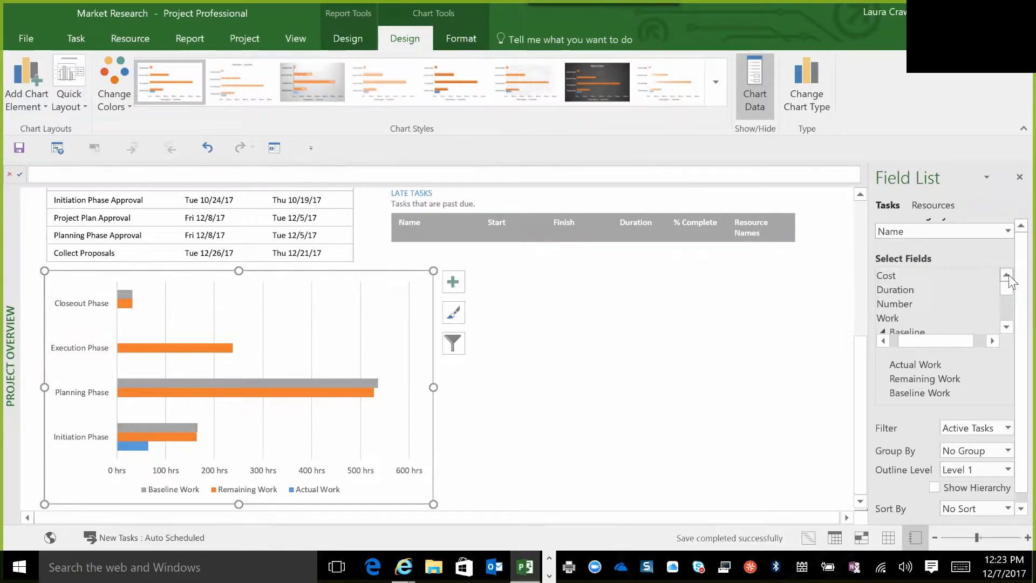
pyautogui.click(1007, 327)
pyautogui.click(1007, 328)
pyautogui.click(1008, 328)
pyautogui.click(1007, 328)
pyautogui.click(1007, 328)
pyautogui.click(1007, 327)
pyautogui.click(1007, 328)
pyautogui.click(1008, 328)
pyautogui.click(1007, 328)
pyautogui.click(1007, 328)
pyautogui.click(1008, 328)
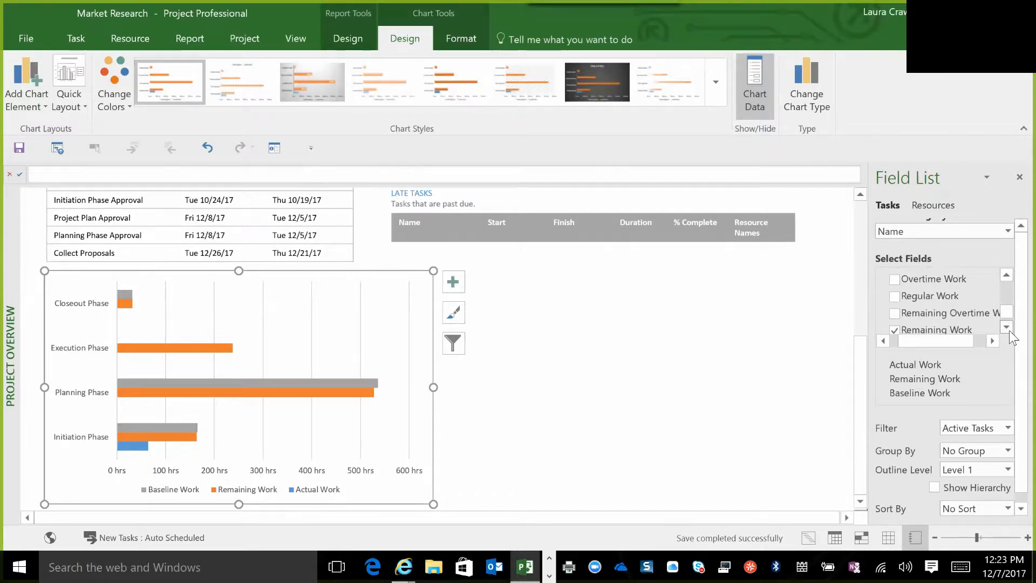
pyautogui.click(895, 330)
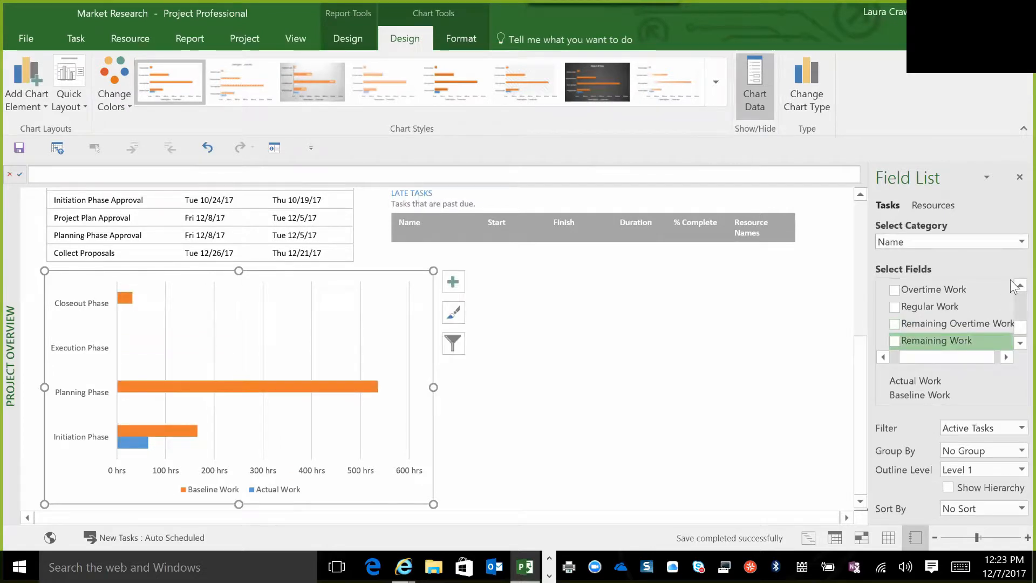
pyautogui.scroll(1, 1010, 283)
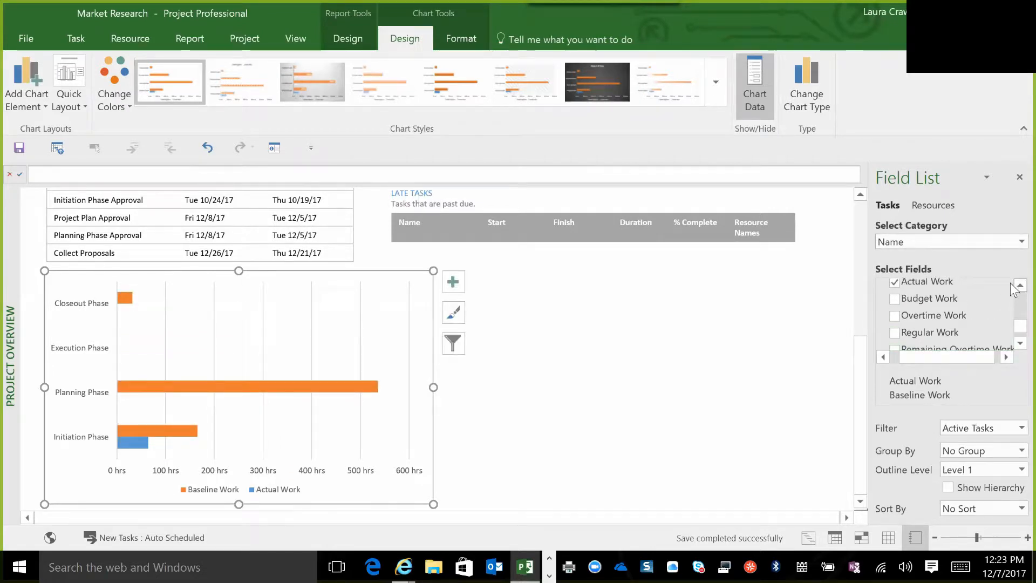
pyautogui.click(895, 282)
# Add the Work and Work Variance fields to the bar chart.
pyautogui.scroll(-3, 1010, 361)
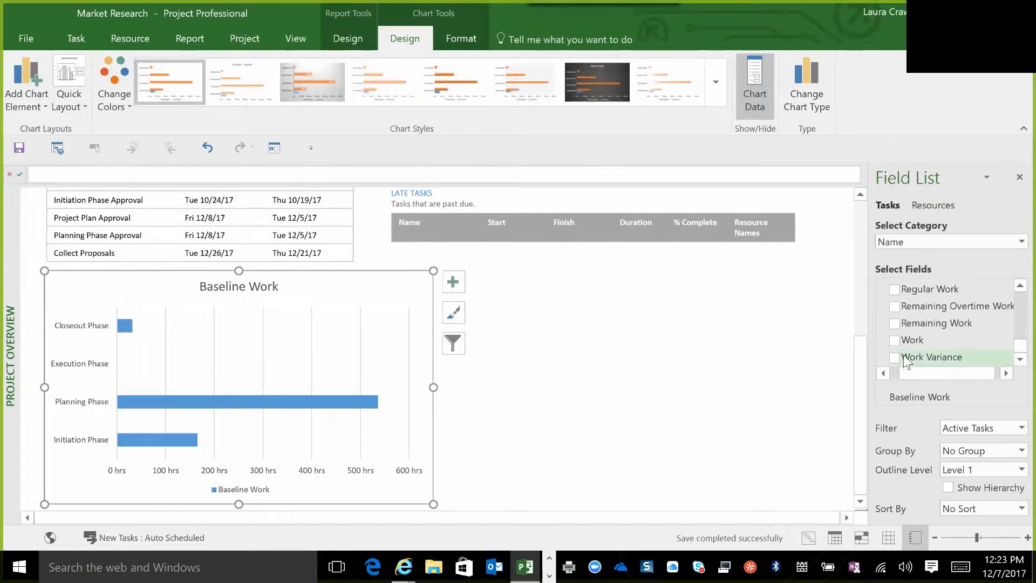
pyautogui.click(895, 336)
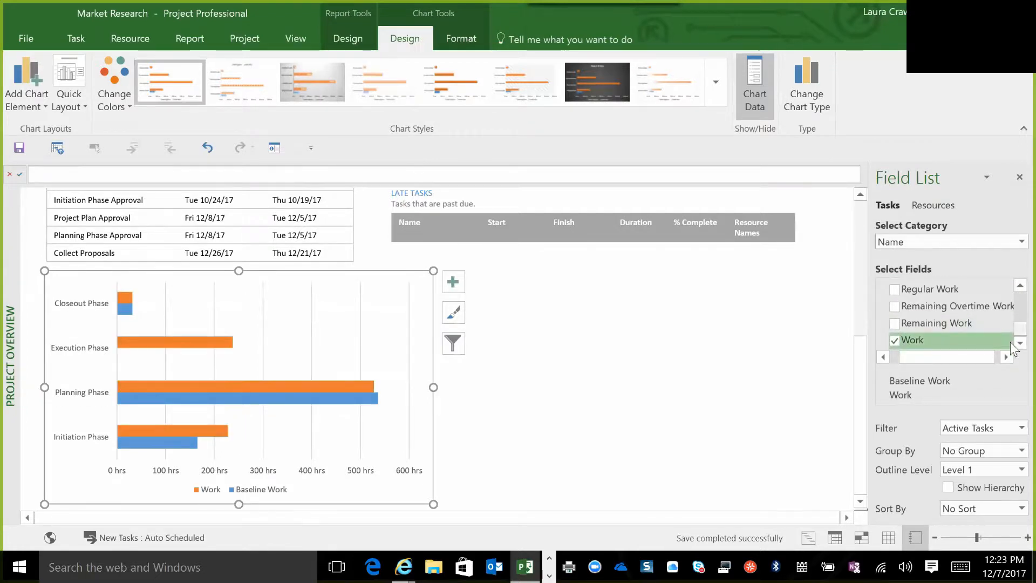
pyautogui.scroll(-1, 1011, 343)
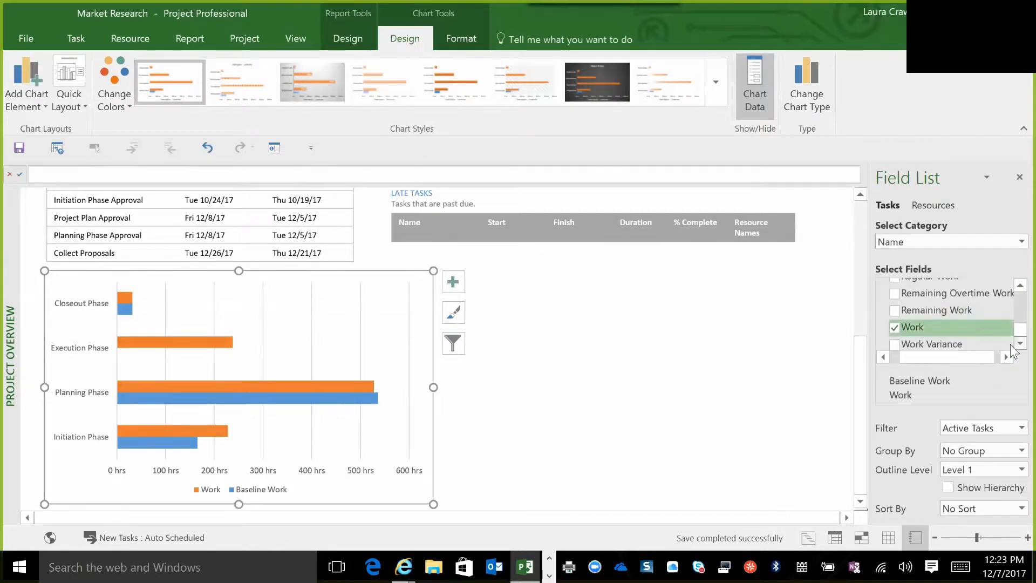
pyautogui.click(896, 345)
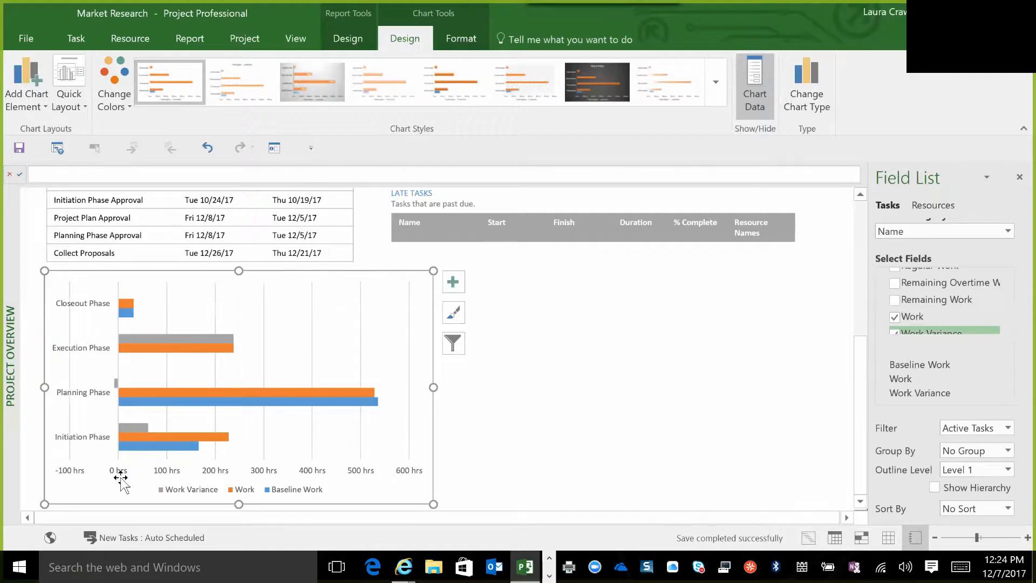
# Try the Line chart type for the Baseline Work series in the bar chart, and cancel the change.
pyautogui.click(171, 447)
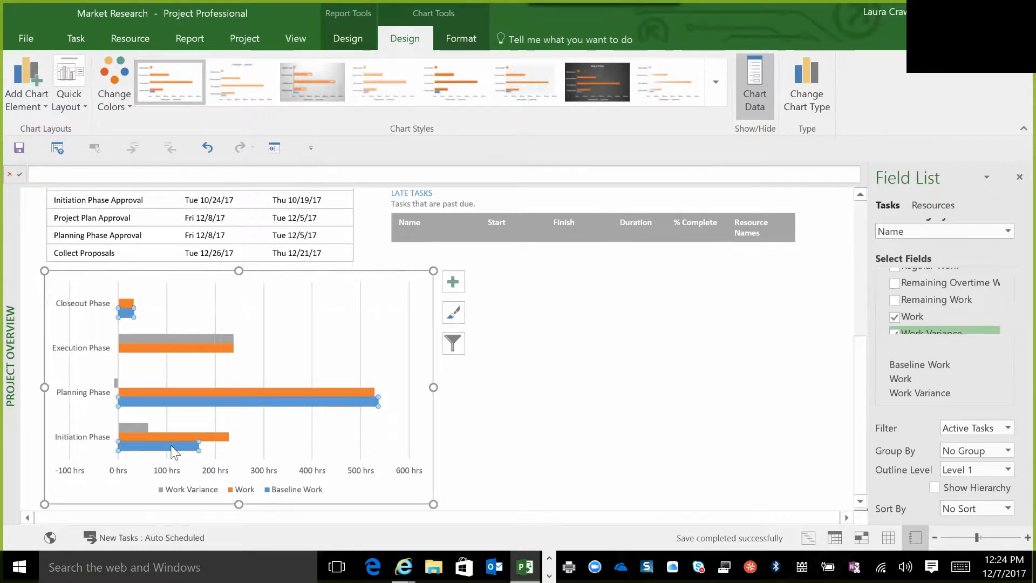
pyautogui.rightClick(172, 447)
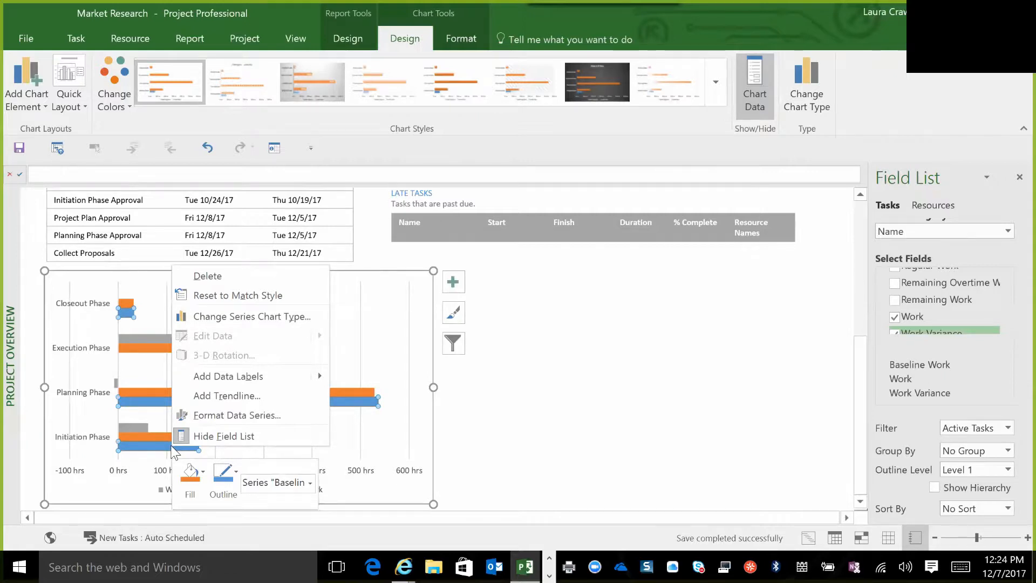
pyautogui.click(254, 316)
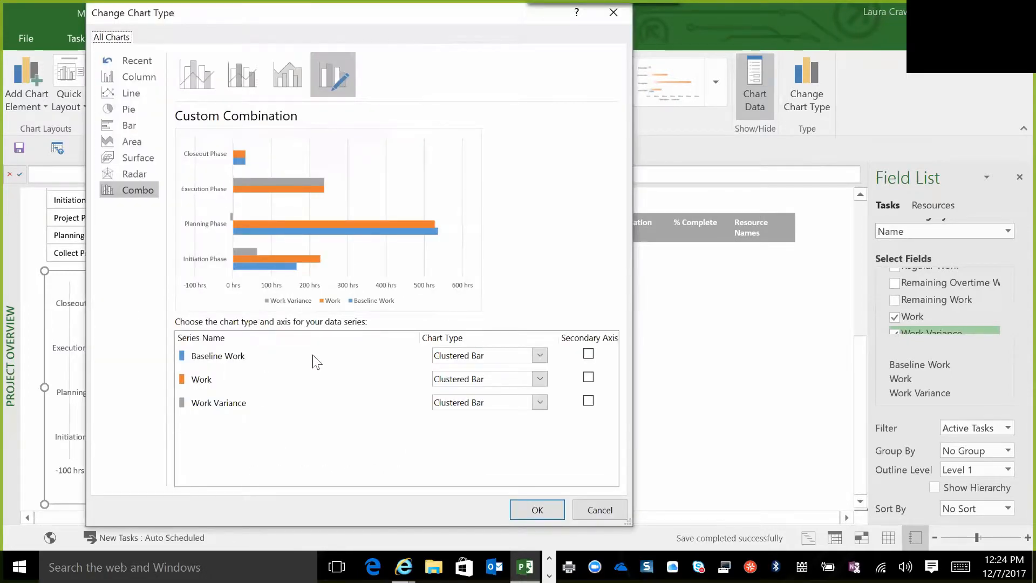
pyautogui.click(540, 355)
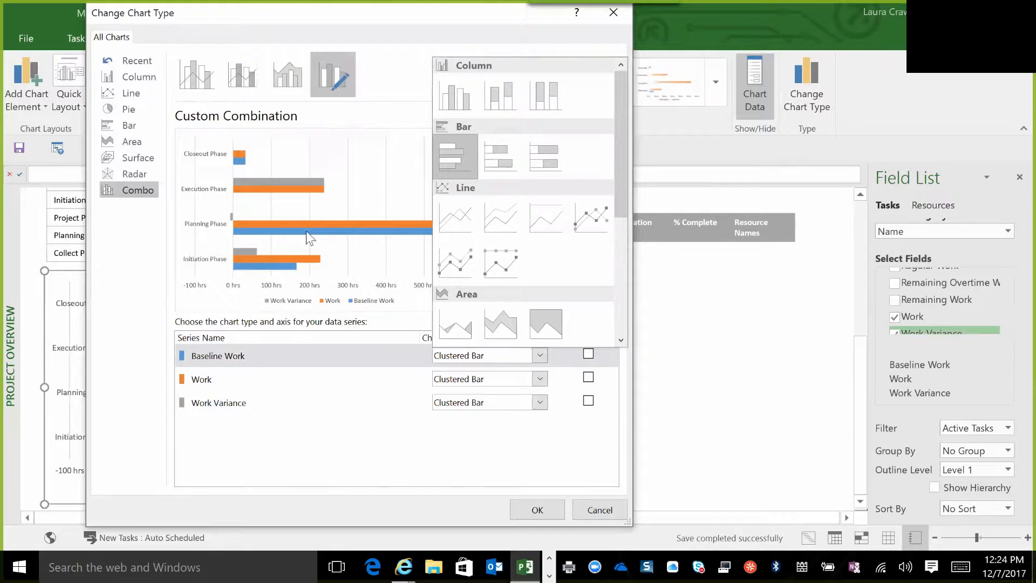
pyautogui.click(455, 219)
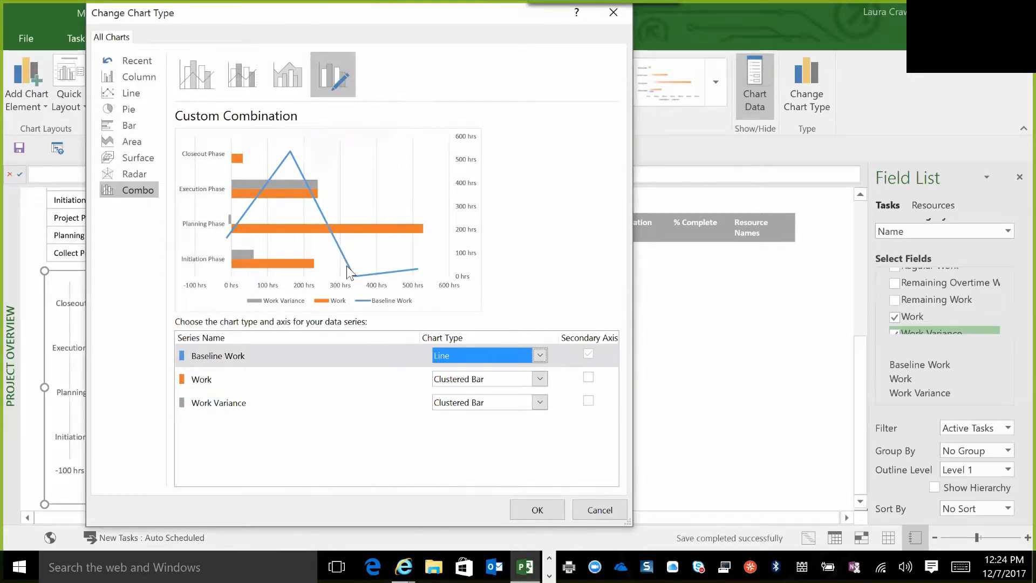
pyautogui.click(540, 354)
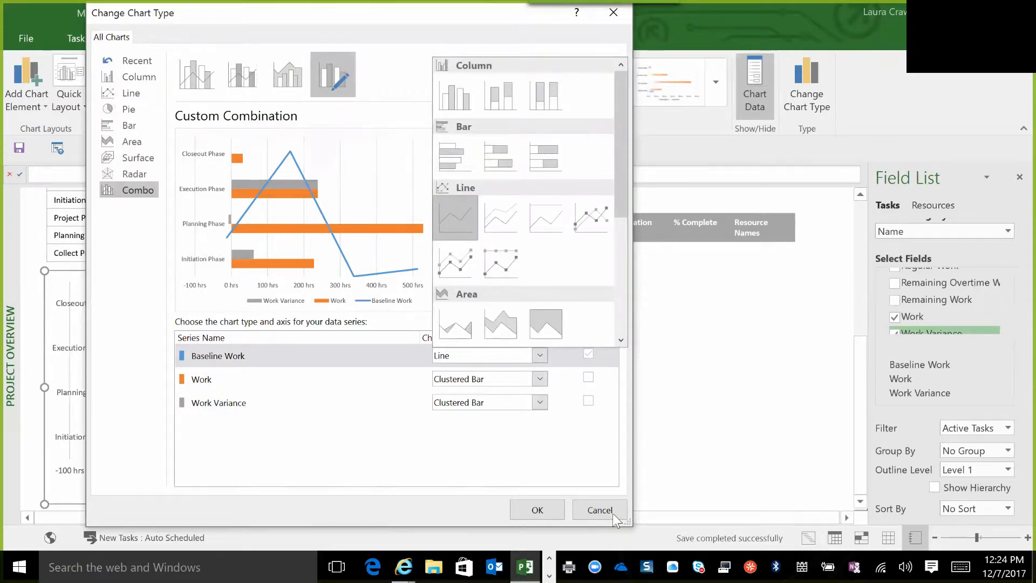
pyautogui.click(506, 453)
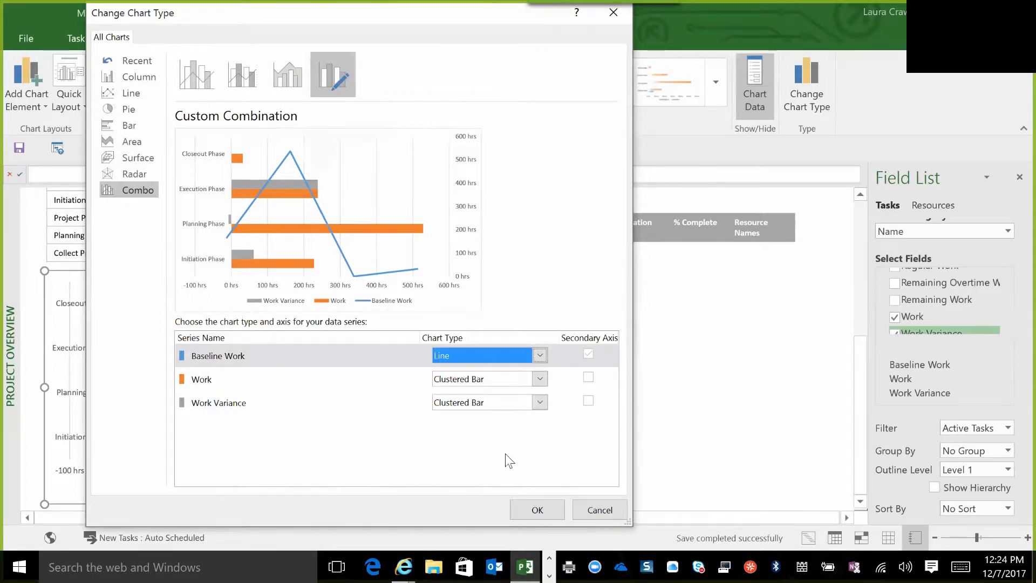
pyautogui.click(599, 511)
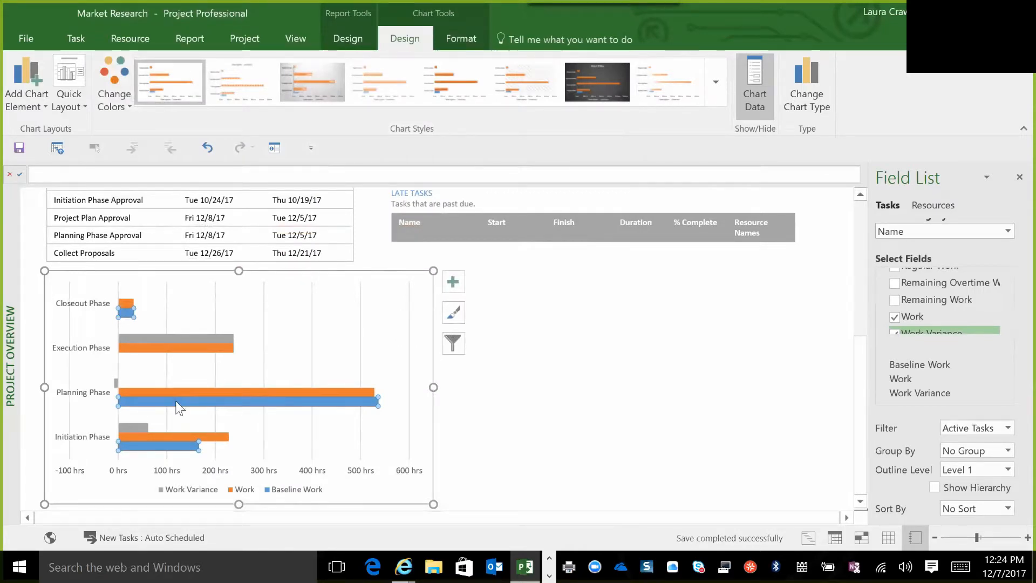
# Review the chart types assigned to the bar chart's data series, and deselect the chart.
pyautogui.rightClick(177, 403)
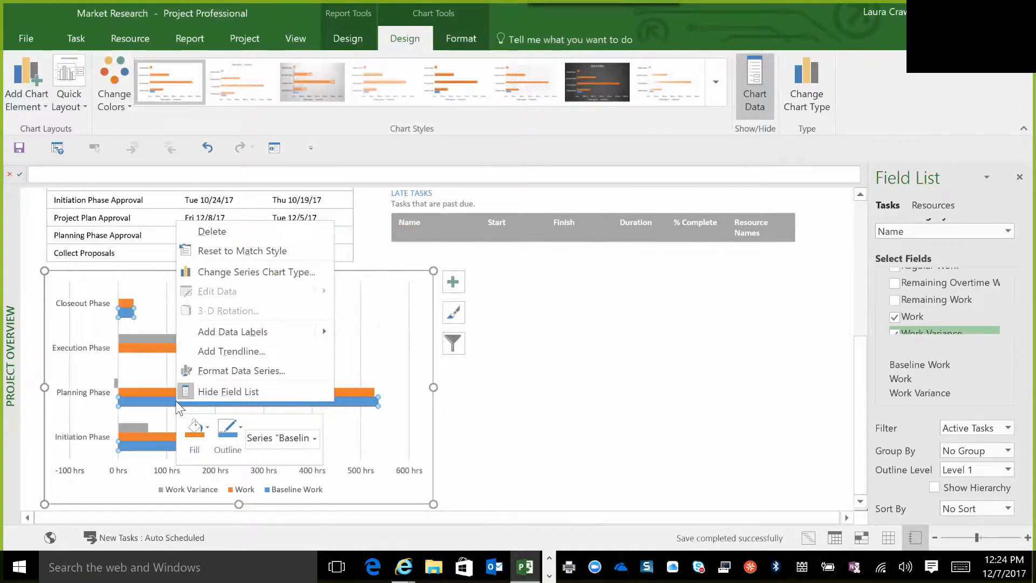
pyautogui.click(272, 270)
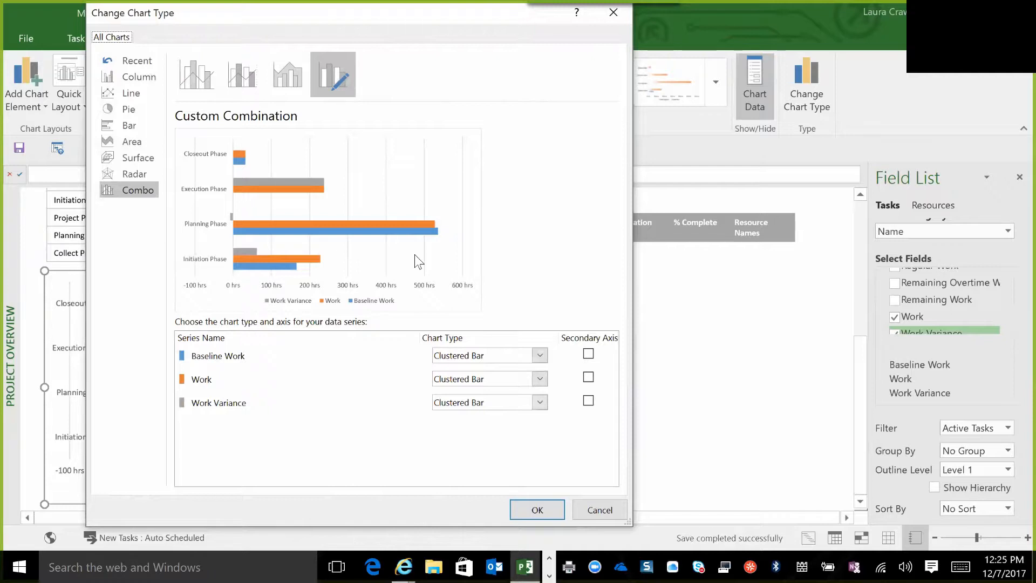
pyautogui.click(598, 515)
pyautogui.click(665, 432)
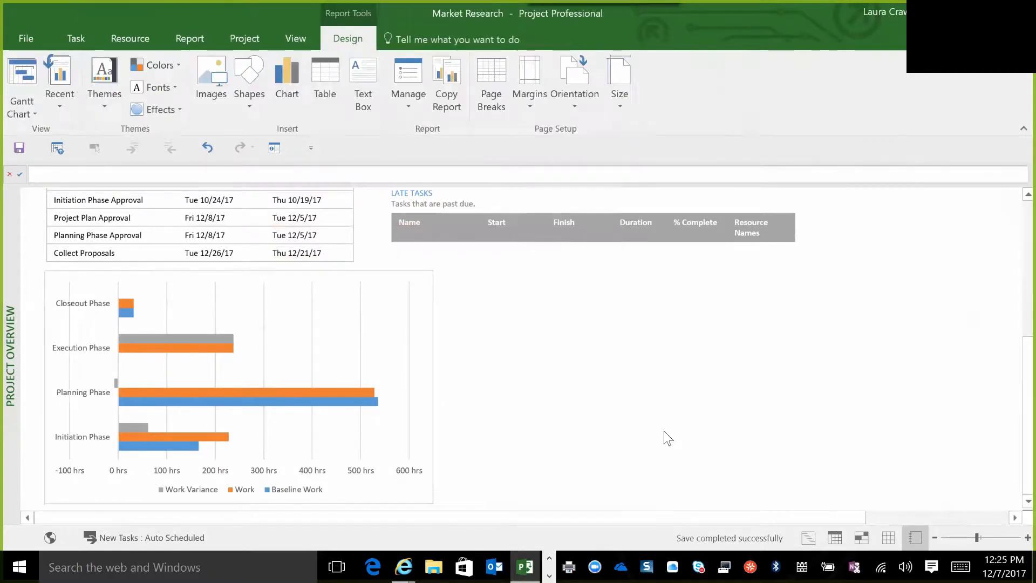
# Select the bar chart and turn on its Chart Title element.
pyautogui.click(379, 345)
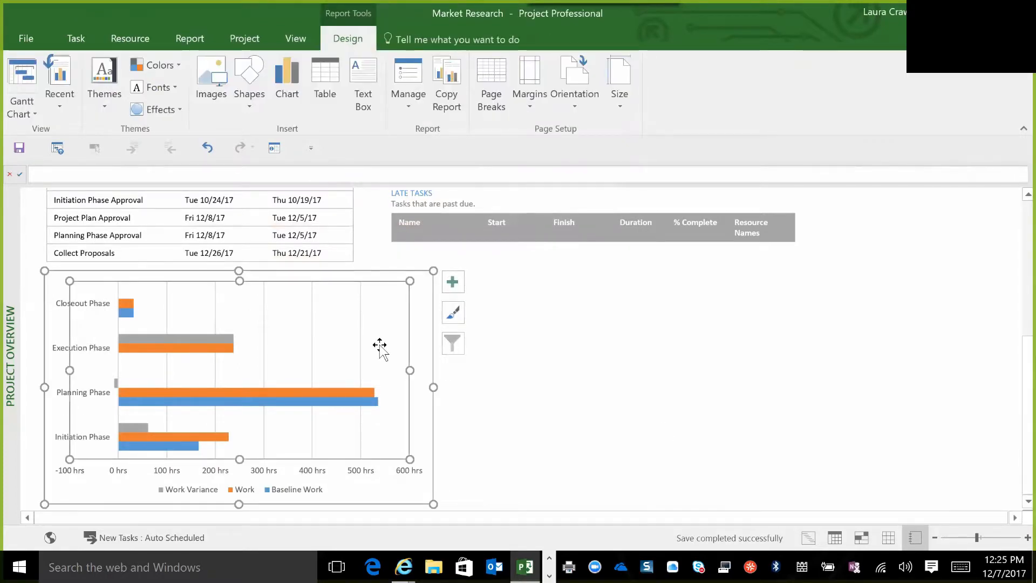
pyautogui.click(454, 281)
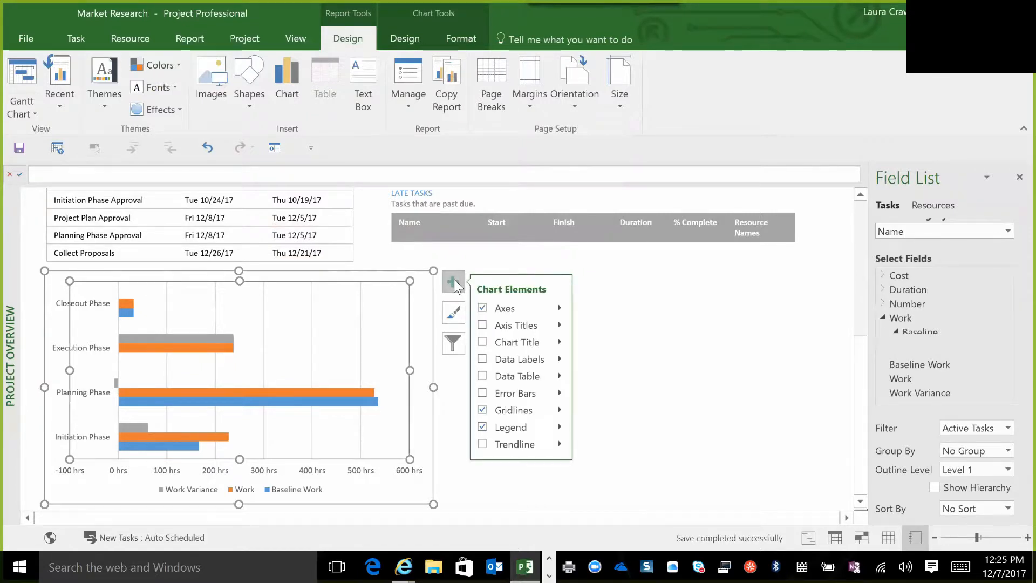
pyautogui.click(483, 341)
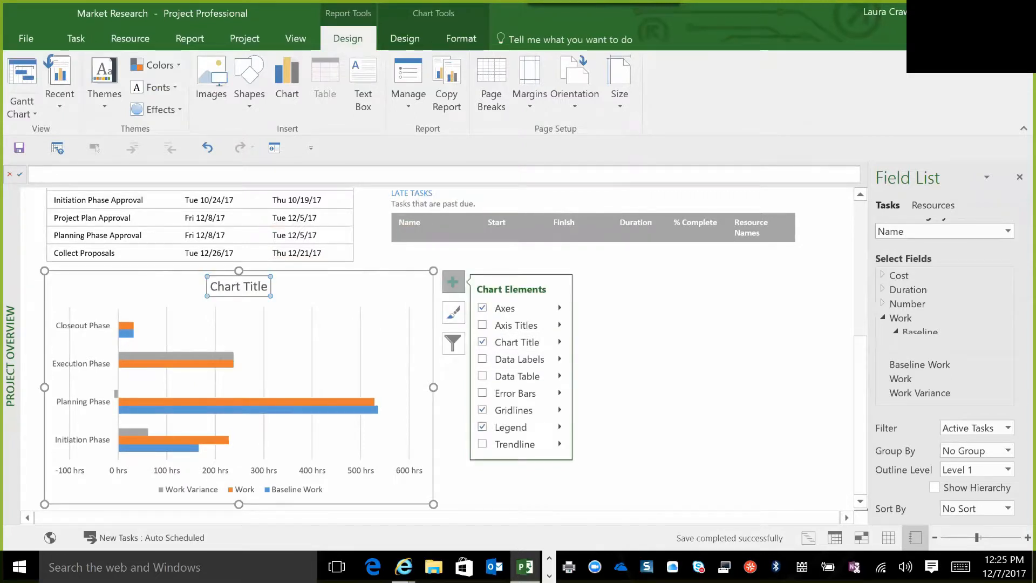
# Replace the bar chart's placeholder title text with "Work Variance".
pyautogui.click(211, 287)
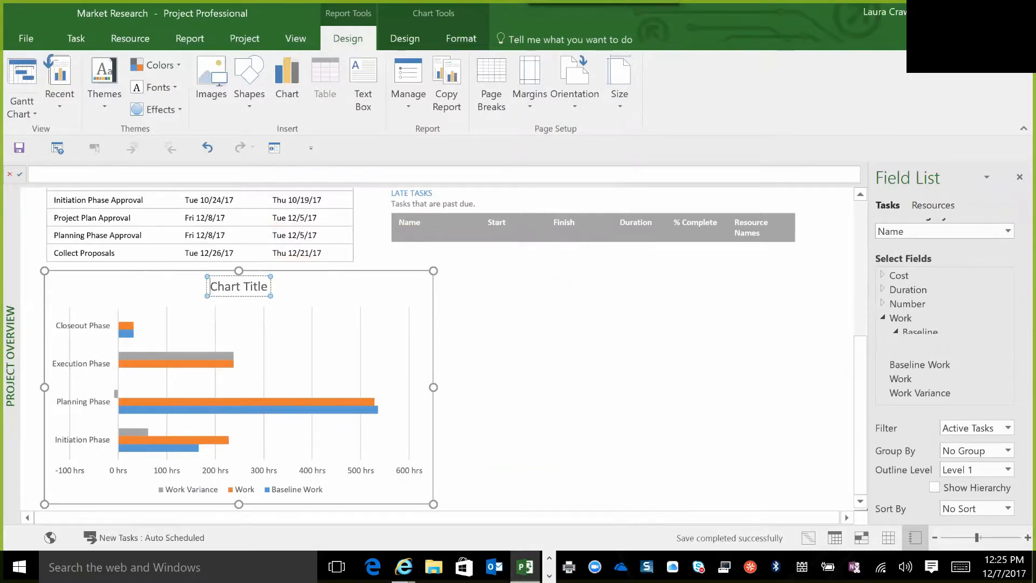
pyautogui.press('Delete')
pyautogui.press('Delete')
pyautogui.press('Delete')
pyautogui.press('Delete')
pyautogui.press('Delete')
pyautogui.press('Delete')
pyautogui.press('Delete')
pyautogui.press('Delete')
pyautogui.press('Delete')
pyautogui.press('Delete')
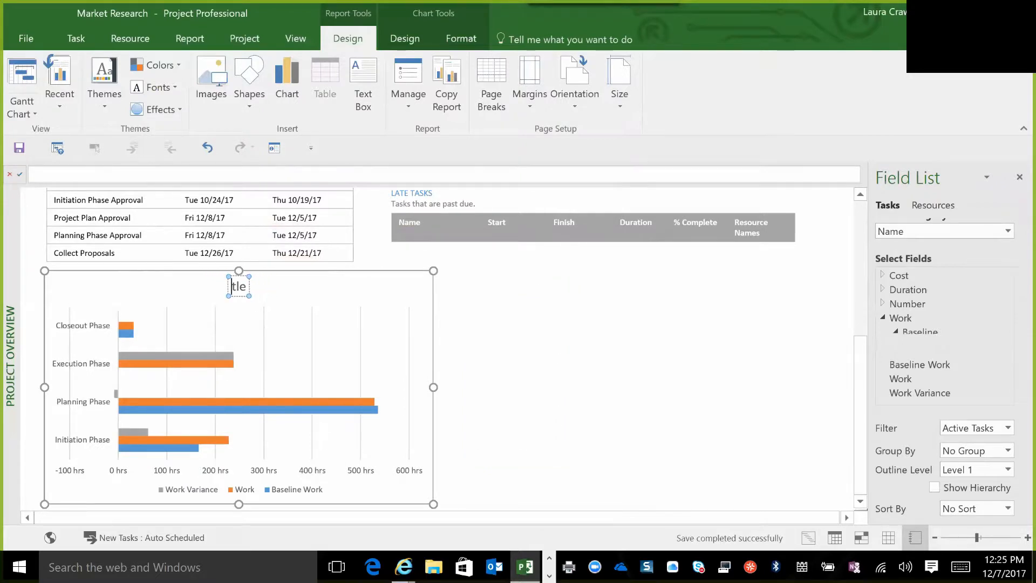
pyautogui.press('Delete')
pyautogui.write('Work Variance')
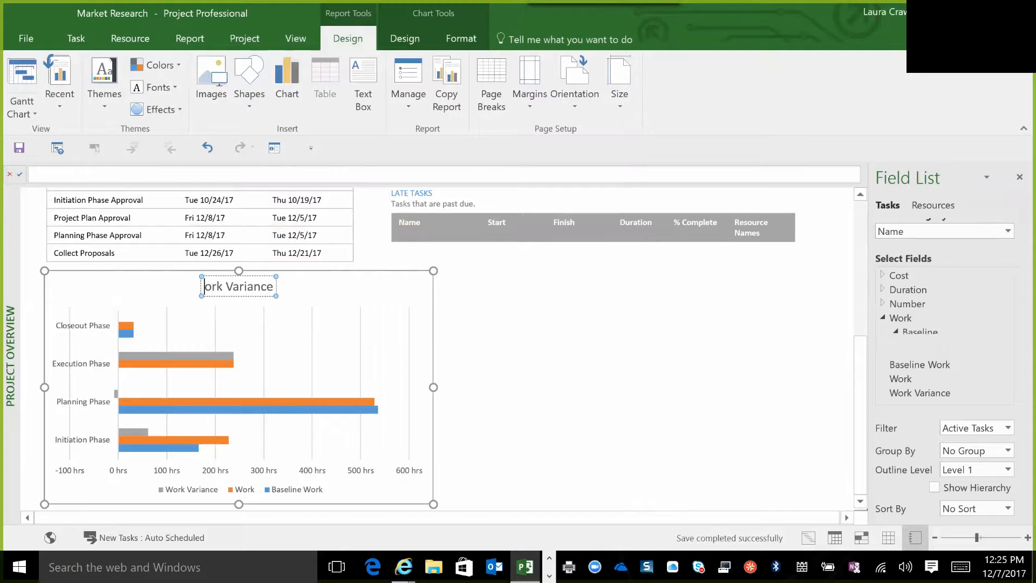
pyautogui.write('W')
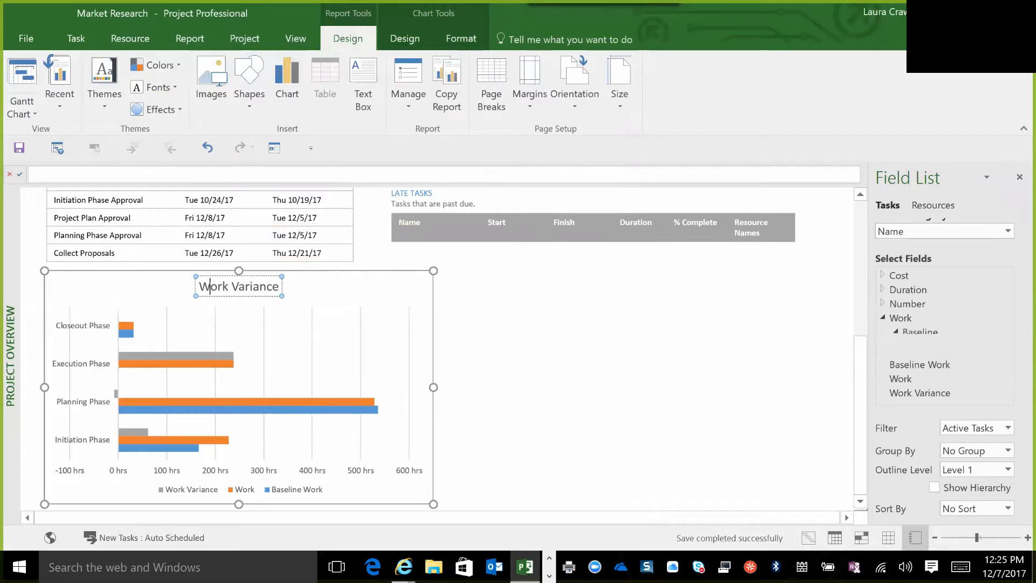
# Deselect the Work Variance chart and review the Project Overview report from its beginning.
pyautogui.click(331, 284)
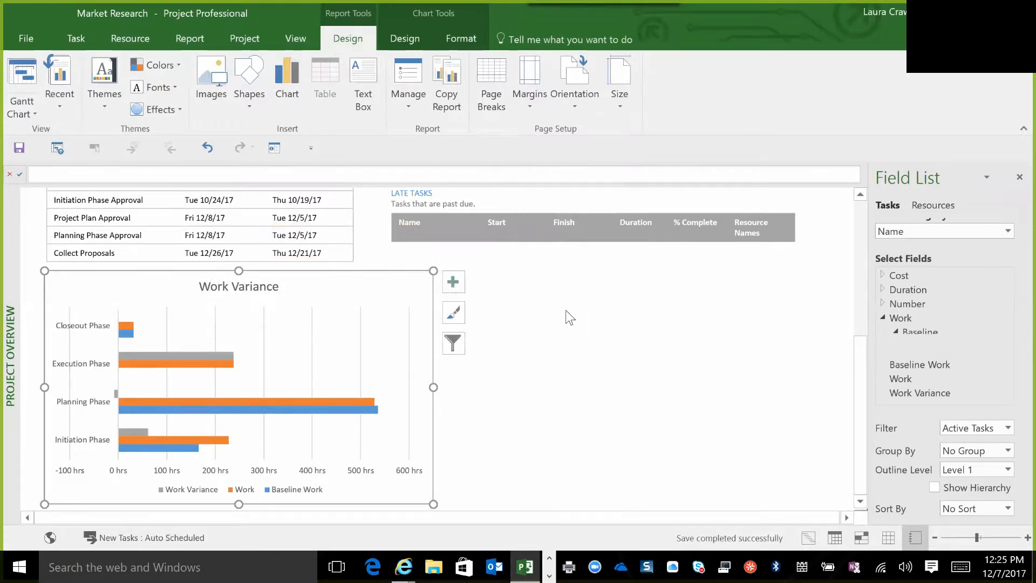
pyautogui.click(574, 356)
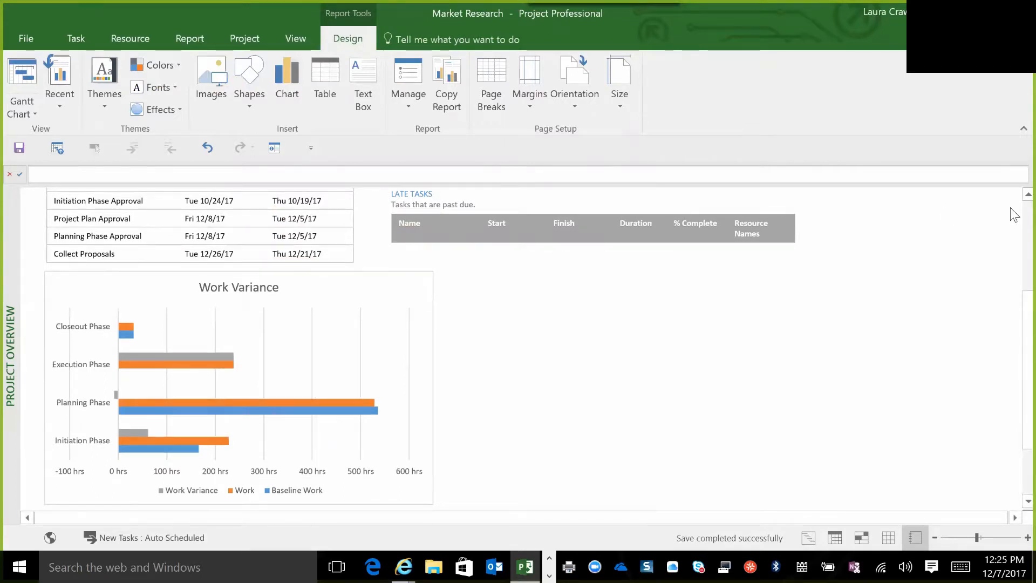
pyautogui.scroll(5, 1013, 214)
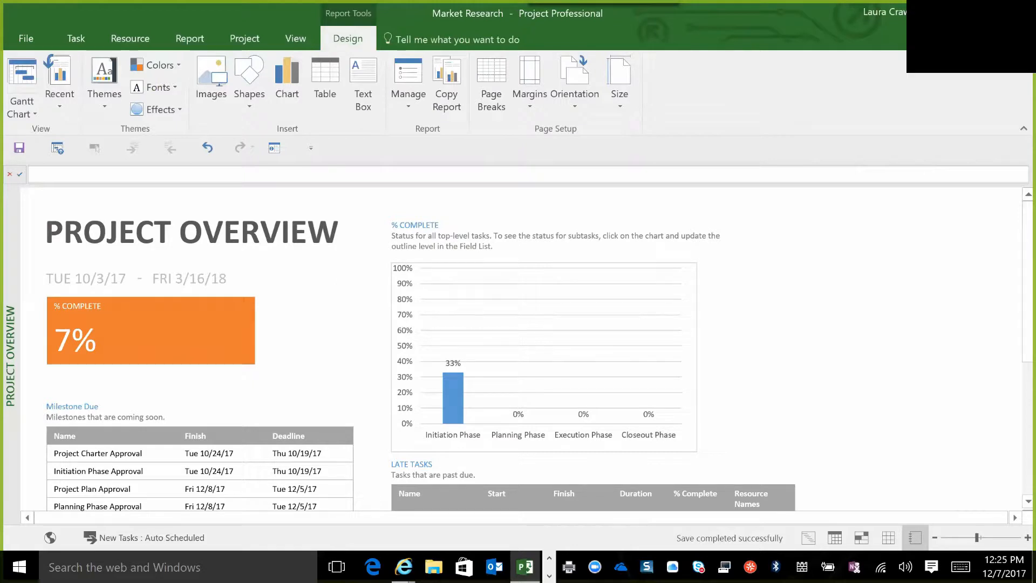
# Open the Overallocated Resources report and review its work status and overallocation charts.
pyautogui.click(189, 39)
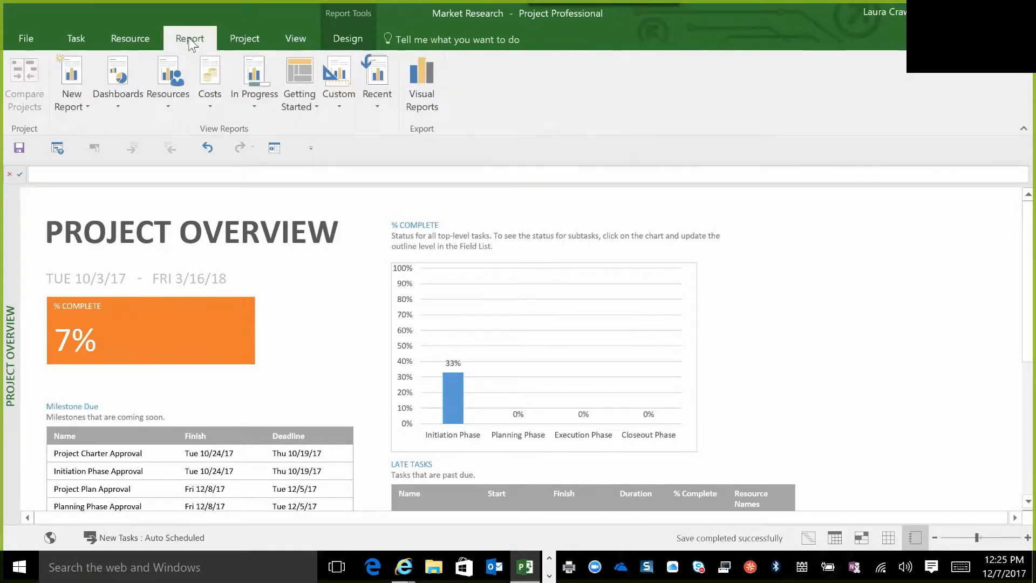
pyautogui.click(165, 109)
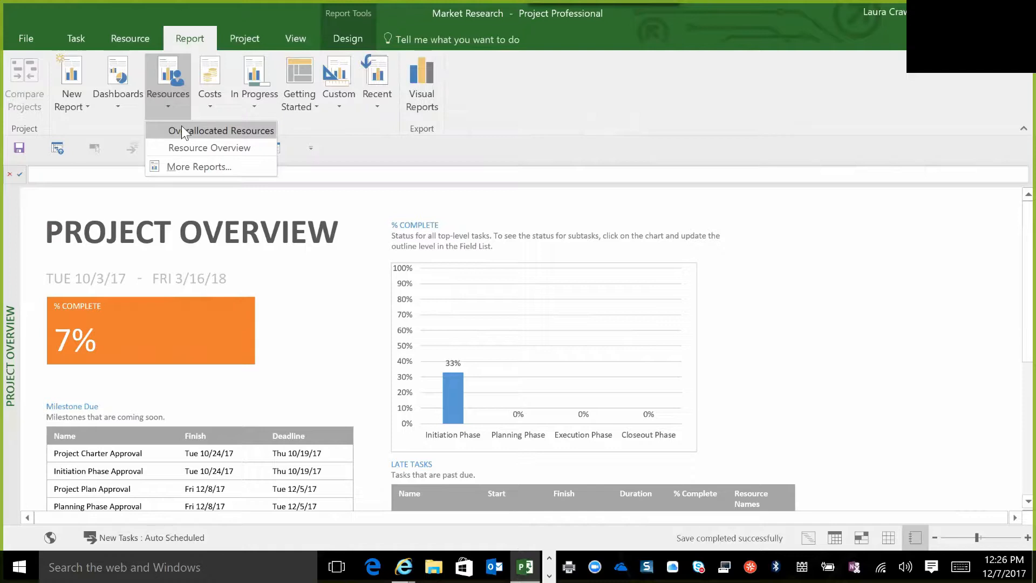
pyautogui.click(182, 130)
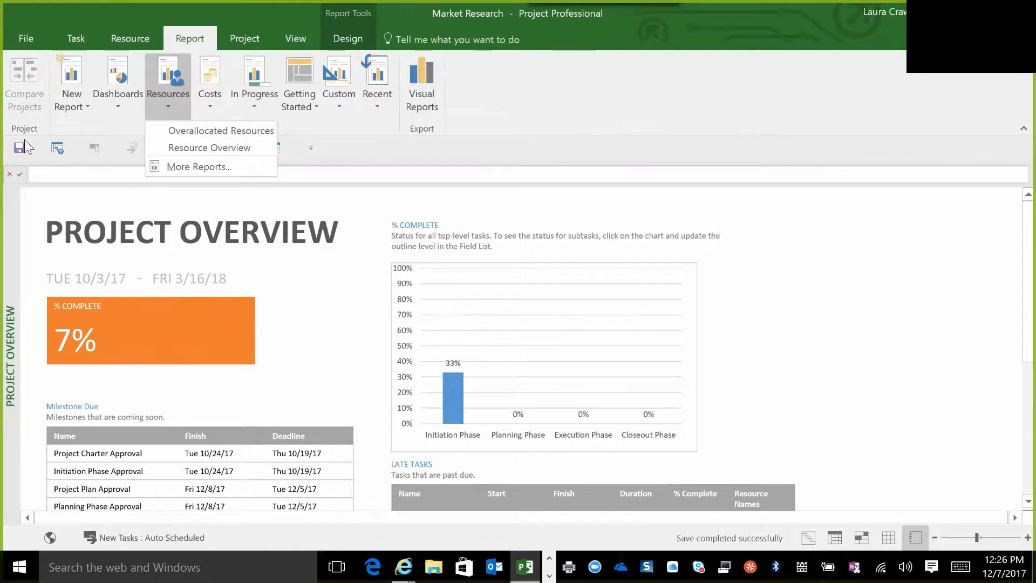
pyautogui.click(170, 109)
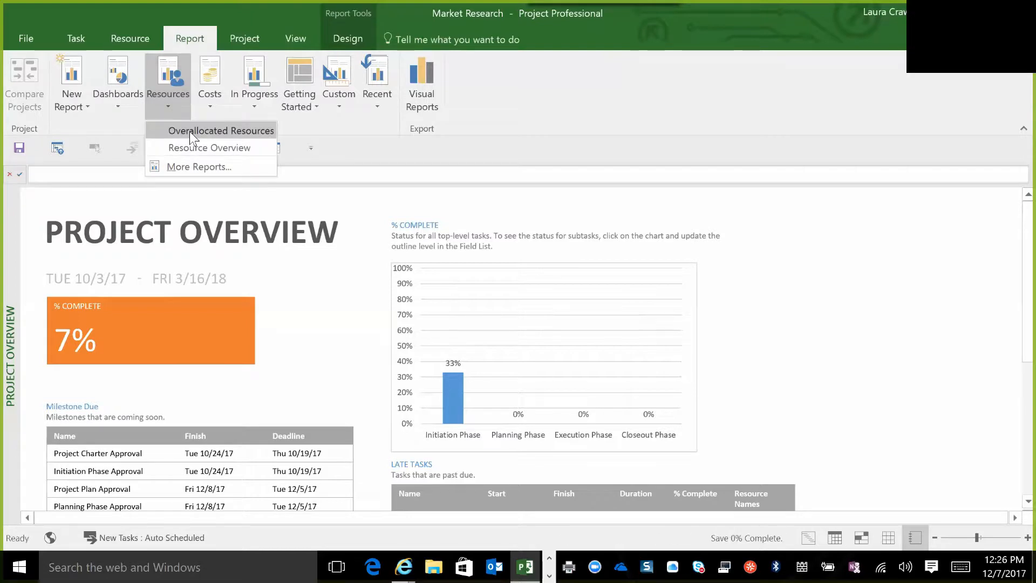
pyautogui.click(190, 131)
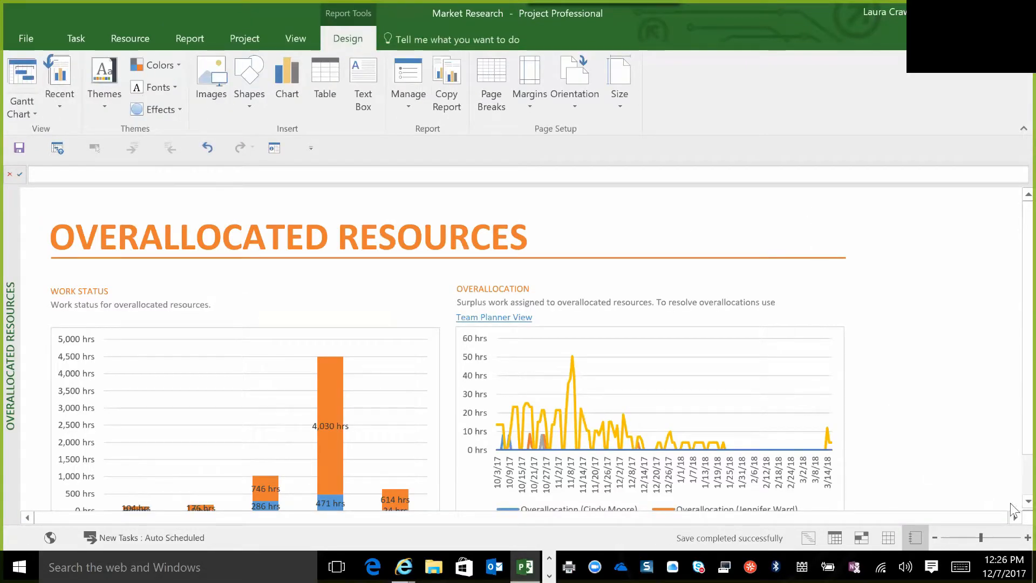
pyautogui.scroll(-2, 1013, 509)
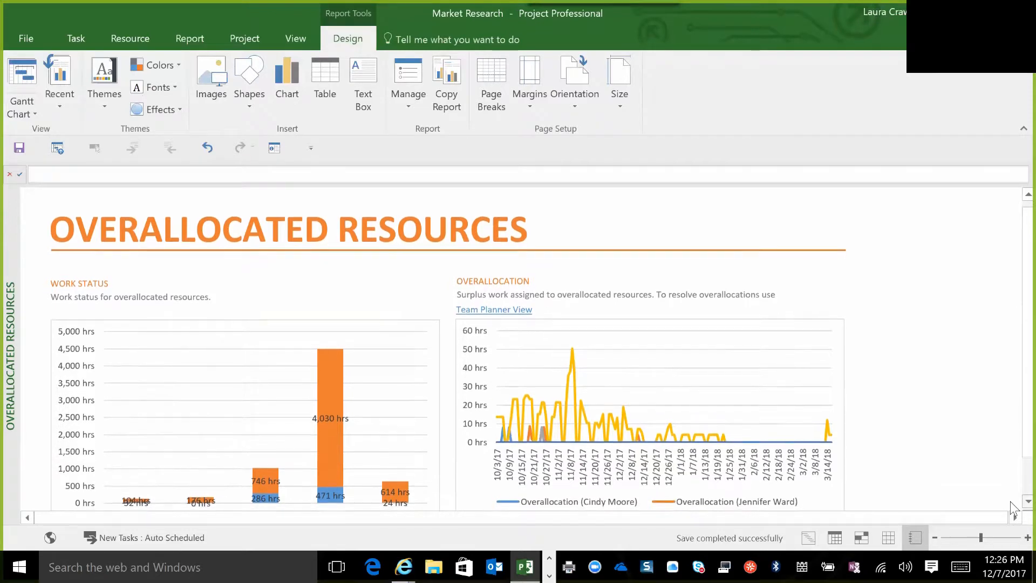
pyautogui.scroll(-3, 1013, 509)
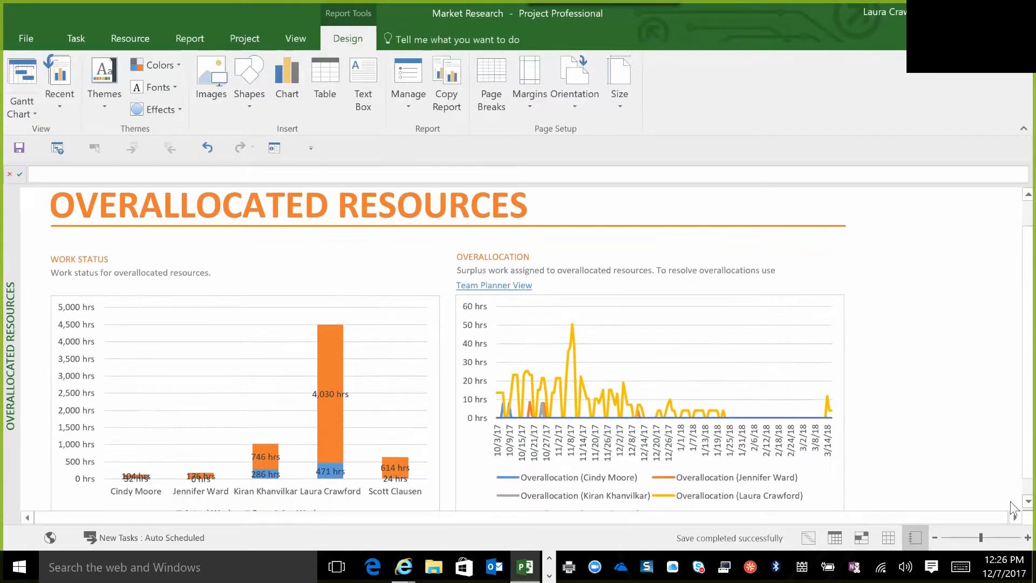
pyautogui.scroll(-5, 1013, 509)
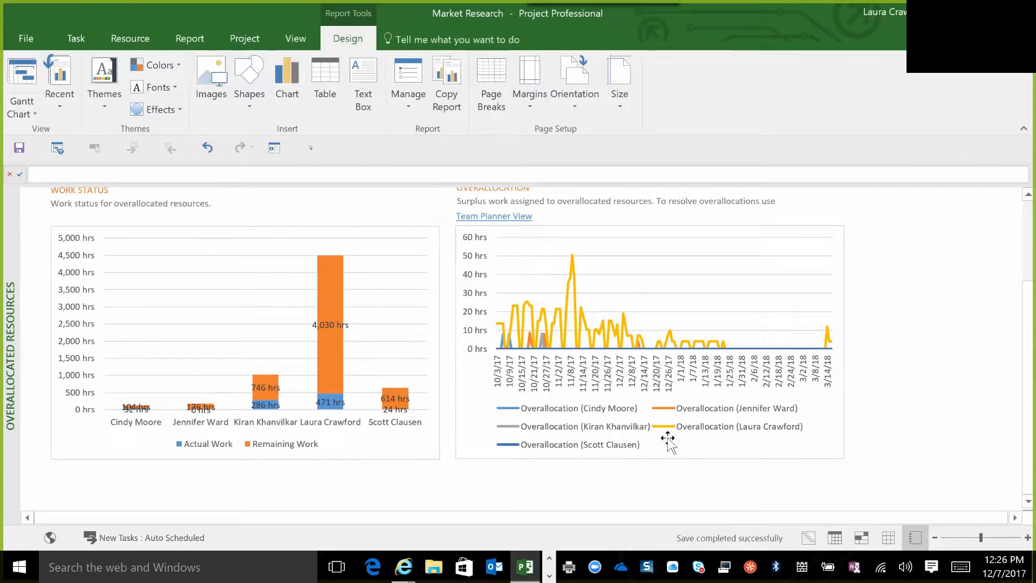
# Remove the Actual Work field from the Work Status chart.
pyautogui.click(236, 313)
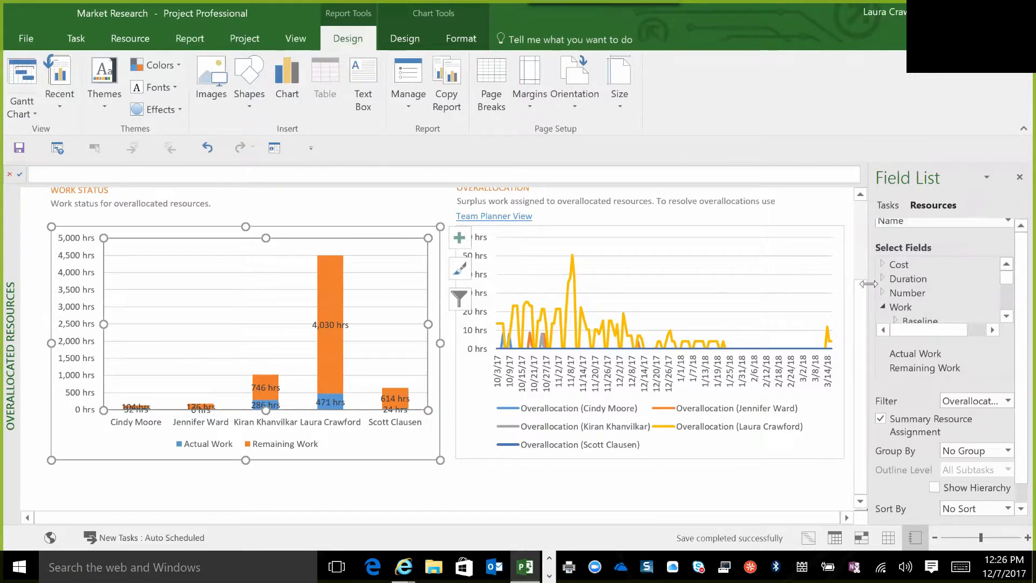
pyautogui.click(1007, 316)
pyautogui.click(1007, 316)
pyautogui.click(1007, 315)
pyautogui.click(1008, 316)
pyautogui.click(1007, 316)
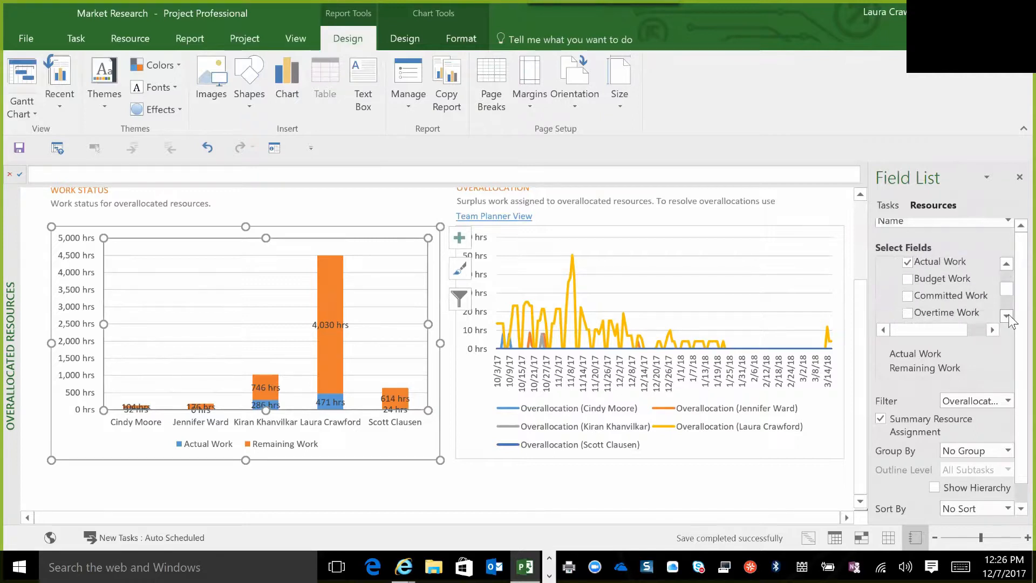
pyautogui.click(908, 259)
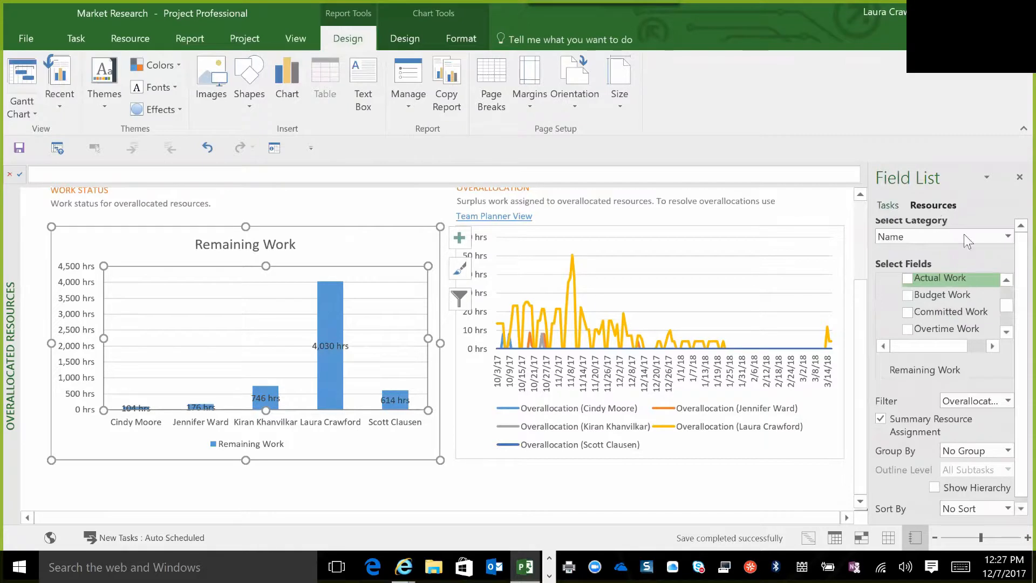
# Remove the Remaining Work field from the Work Status chart.
pyautogui.click(1007, 331)
pyautogui.click(1007, 332)
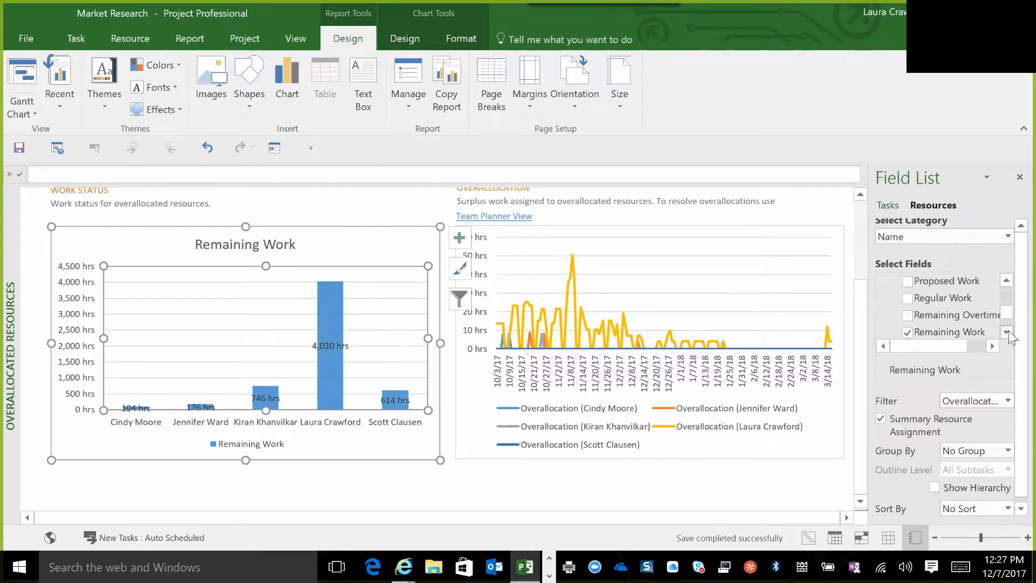
pyautogui.click(1007, 331)
pyautogui.click(1006, 332)
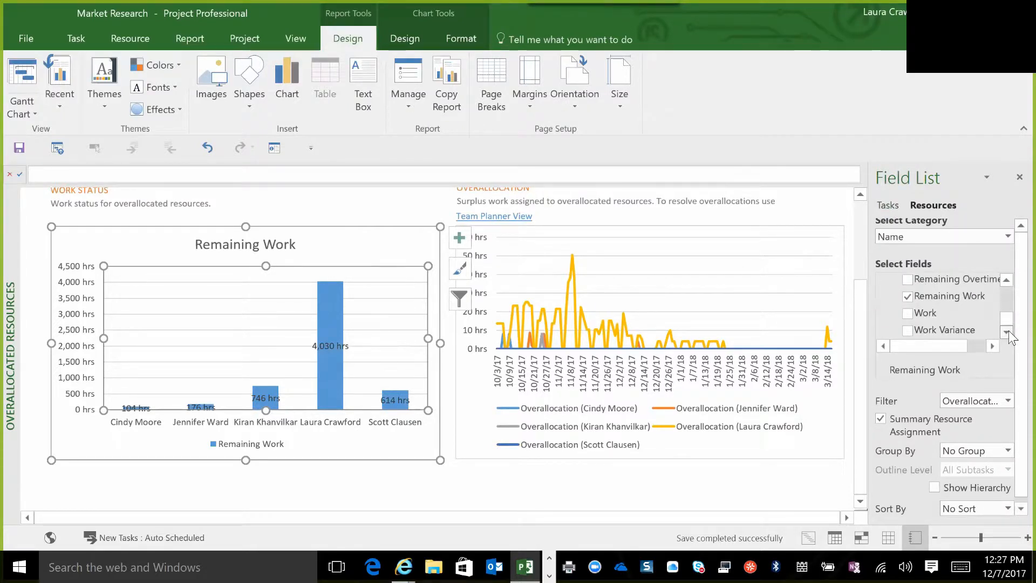
pyautogui.click(1007, 280)
pyautogui.click(1007, 279)
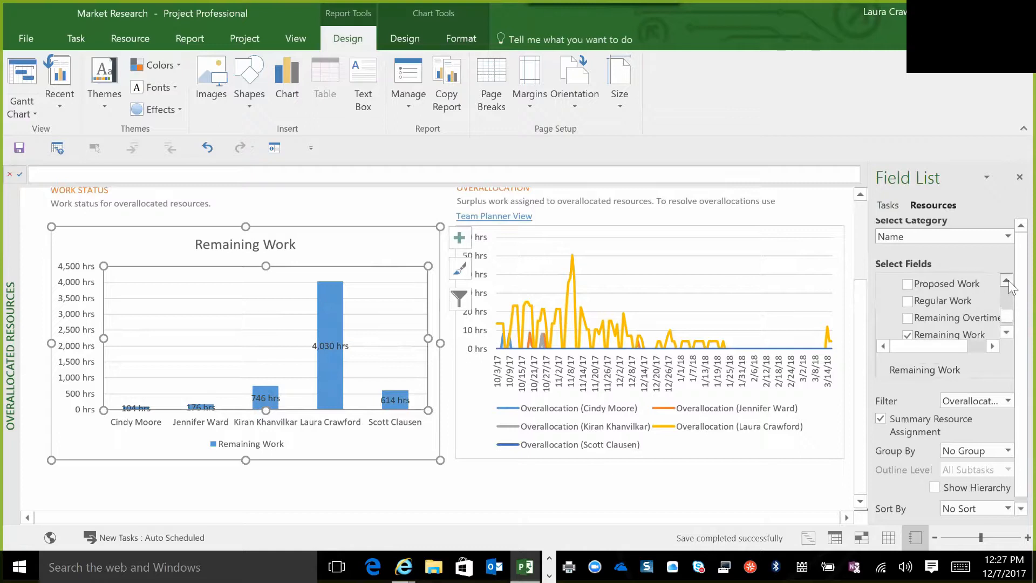
pyautogui.click(911, 335)
# Examine the resource fields available under Work for rebuilding the Work Status chart.
pyautogui.scroll(1, 1011, 287)
pyautogui.scroll(3, 1010, 288)
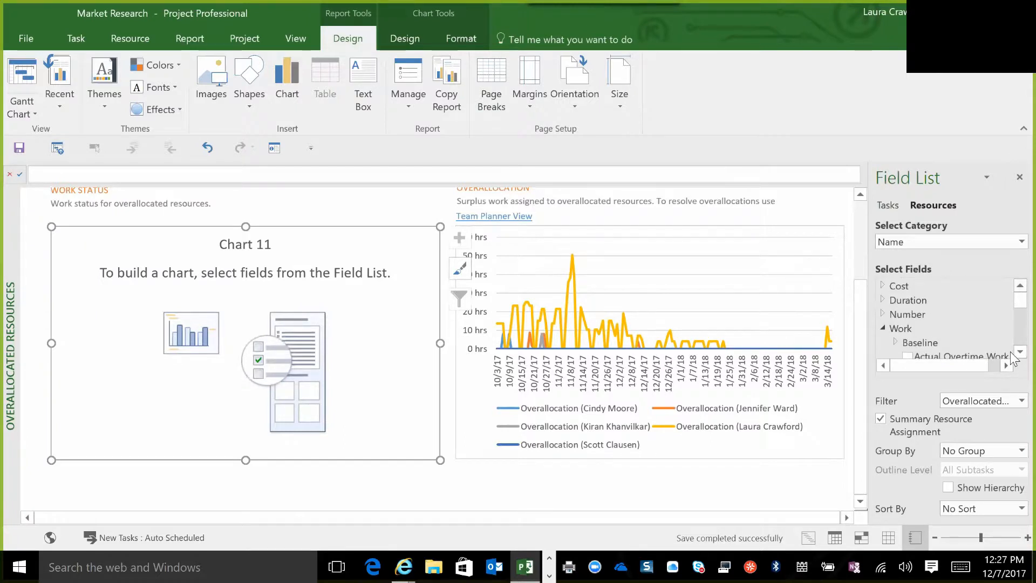
pyautogui.scroll(-5, 1010, 352)
pyautogui.scroll(-4, 1010, 351)
pyautogui.scroll(-1, 1011, 351)
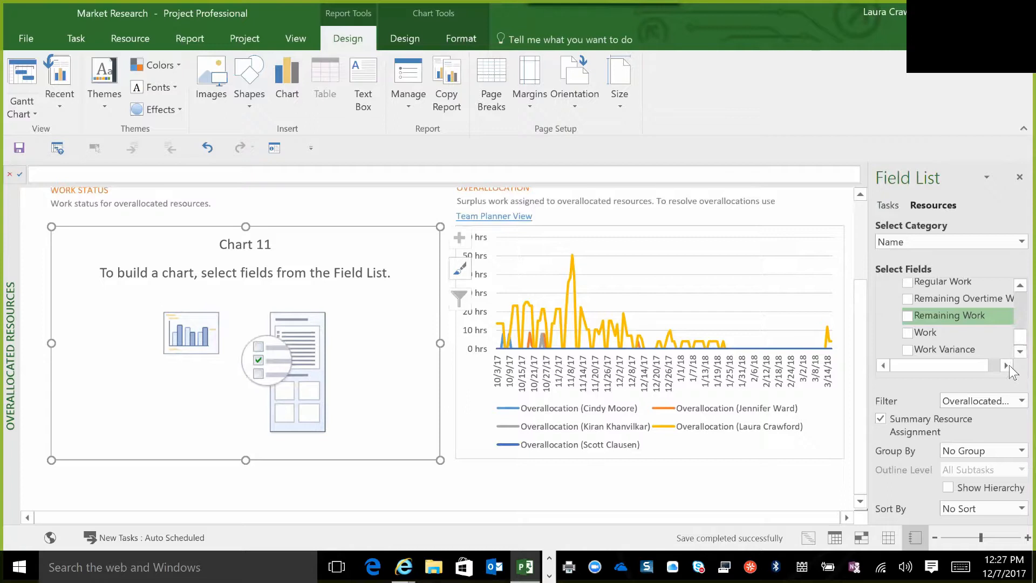
pyautogui.click(1007, 365)
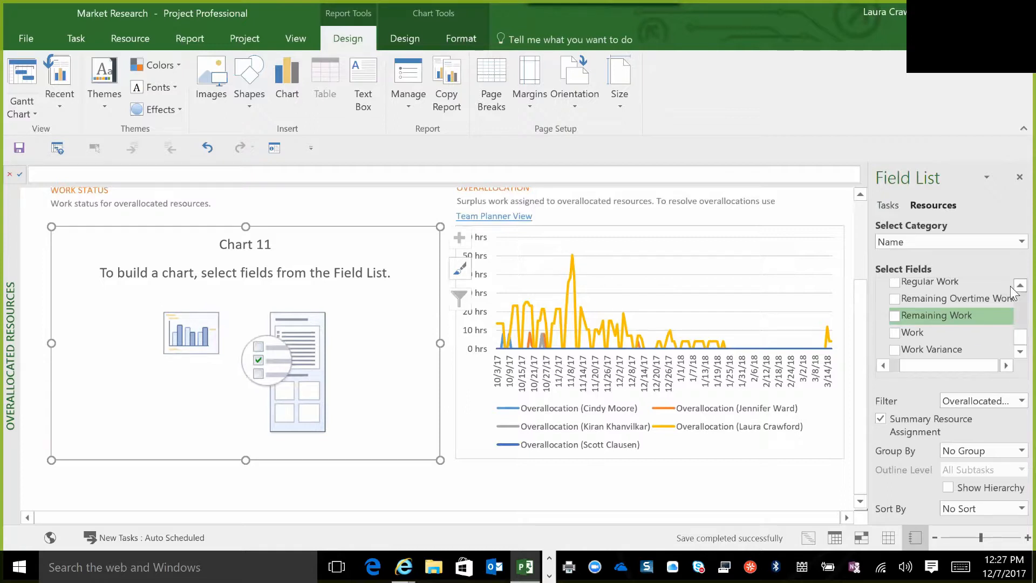
pyautogui.scroll(10, 1010, 286)
pyautogui.scroll(1, 1010, 286)
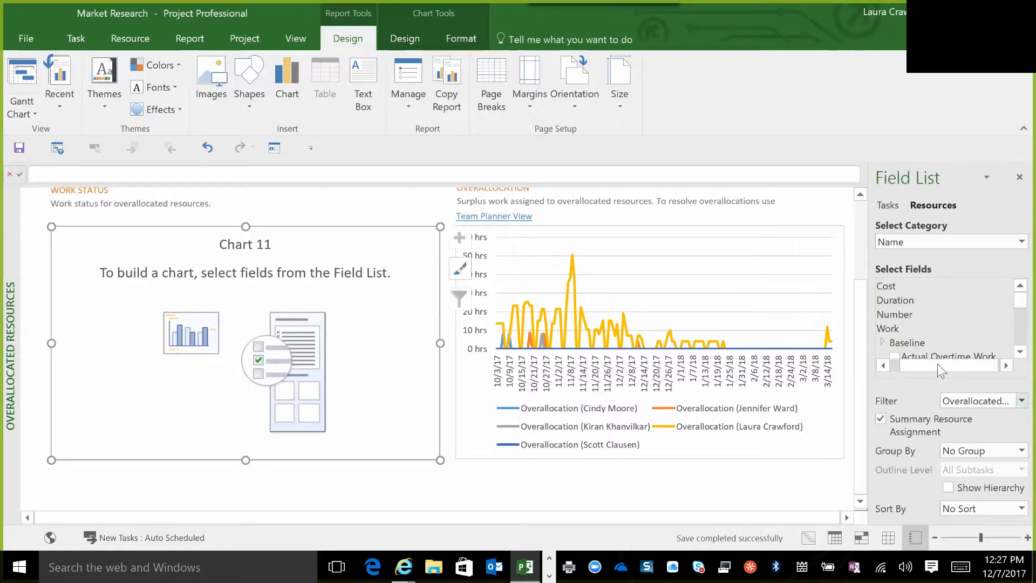
pyautogui.scroll(-6, 1011, 351)
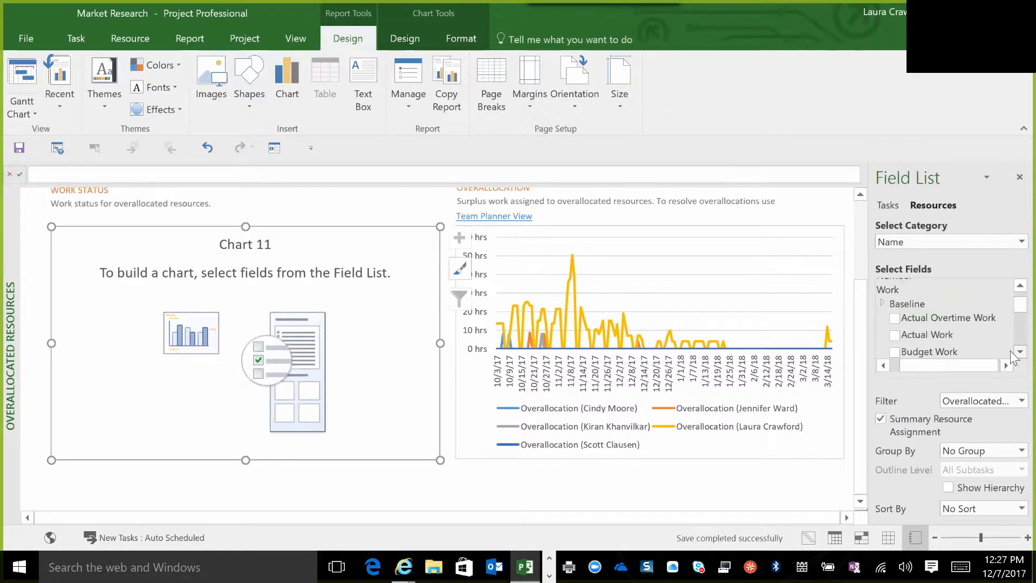
pyautogui.scroll(2, 1010, 284)
pyautogui.scroll(4, 1010, 280)
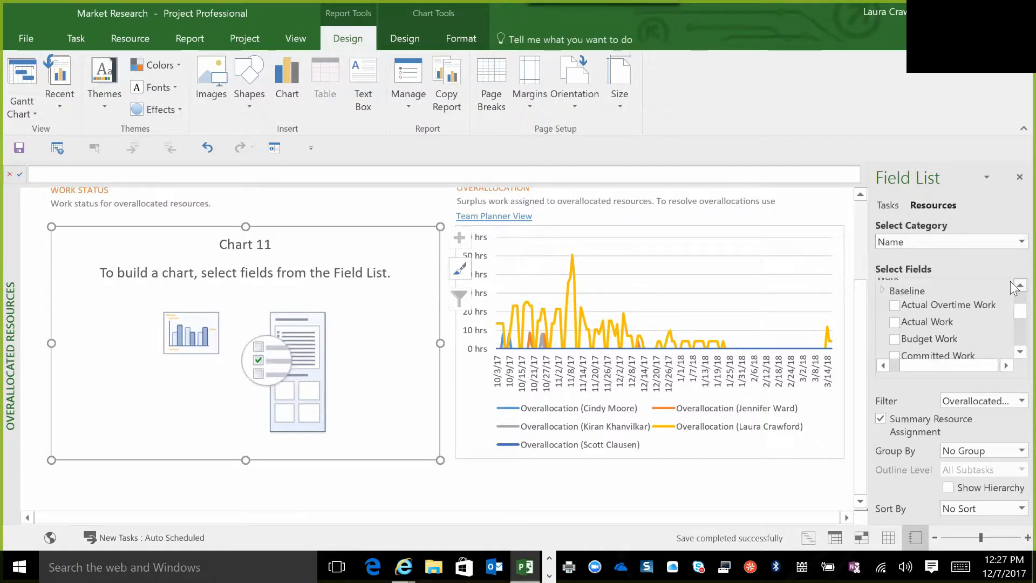
# Expand the Baseline group under Work and look through its baseline work and budget work fields.
pyautogui.click(884, 316)
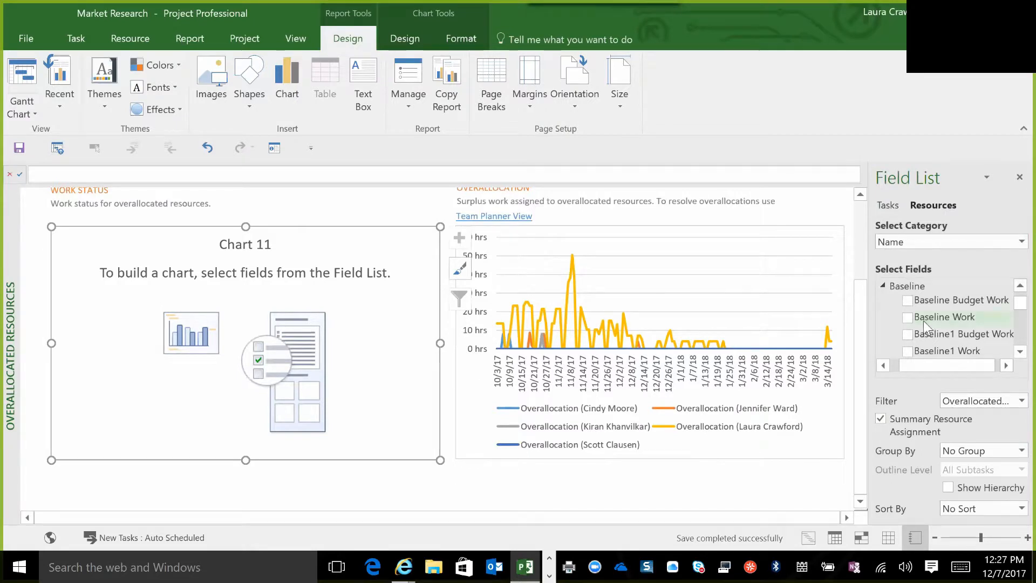
pyautogui.scroll(4, 1010, 284)
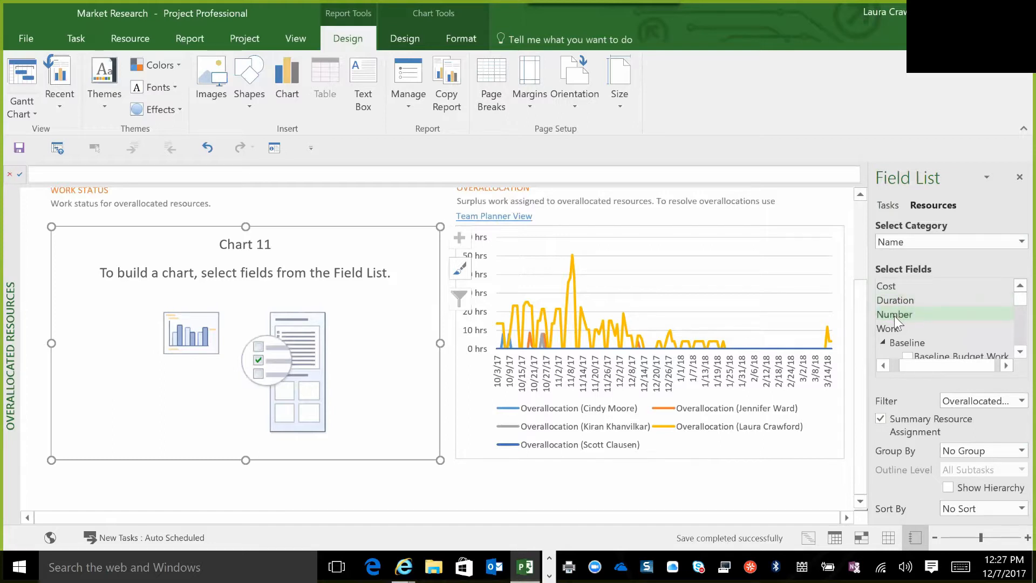
pyautogui.click(895, 315)
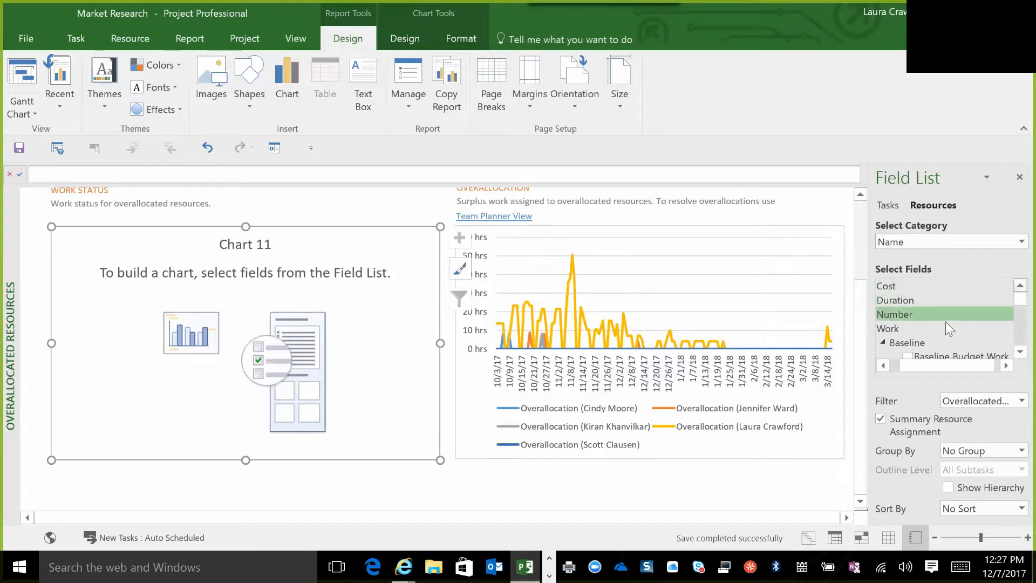
pyautogui.click(893, 302)
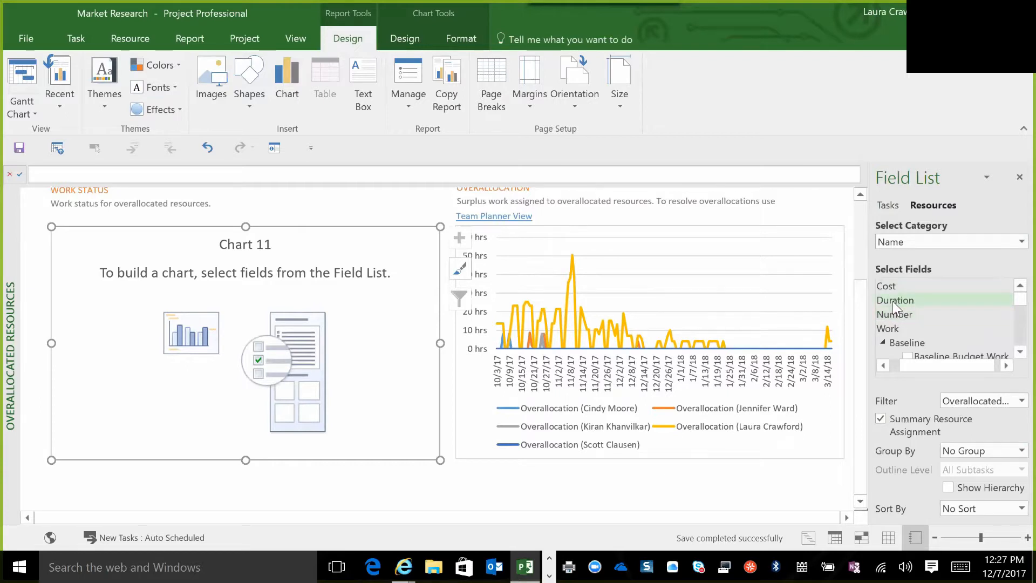
pyautogui.scroll(-2, 1011, 352)
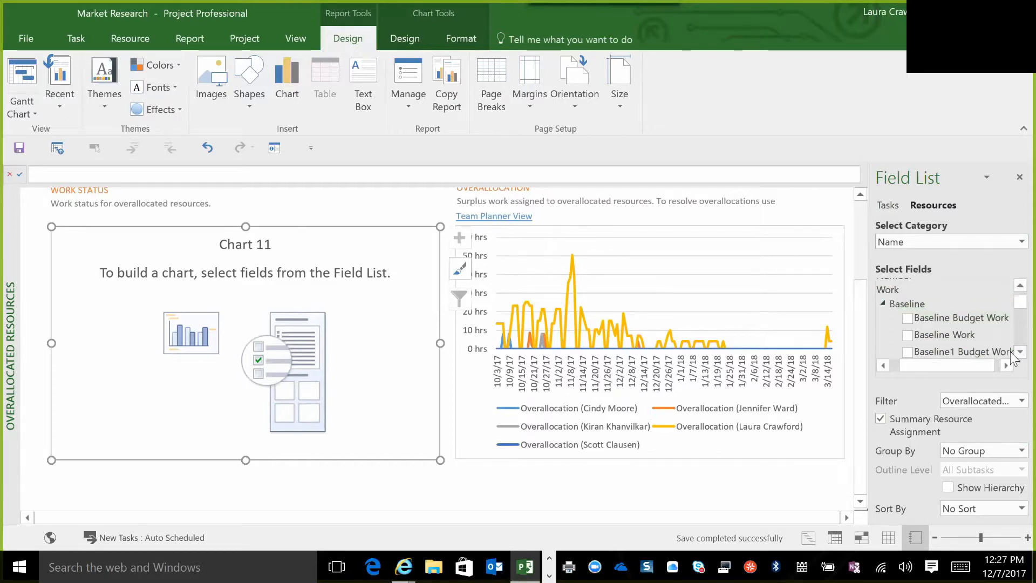
pyautogui.scroll(-3, 1011, 351)
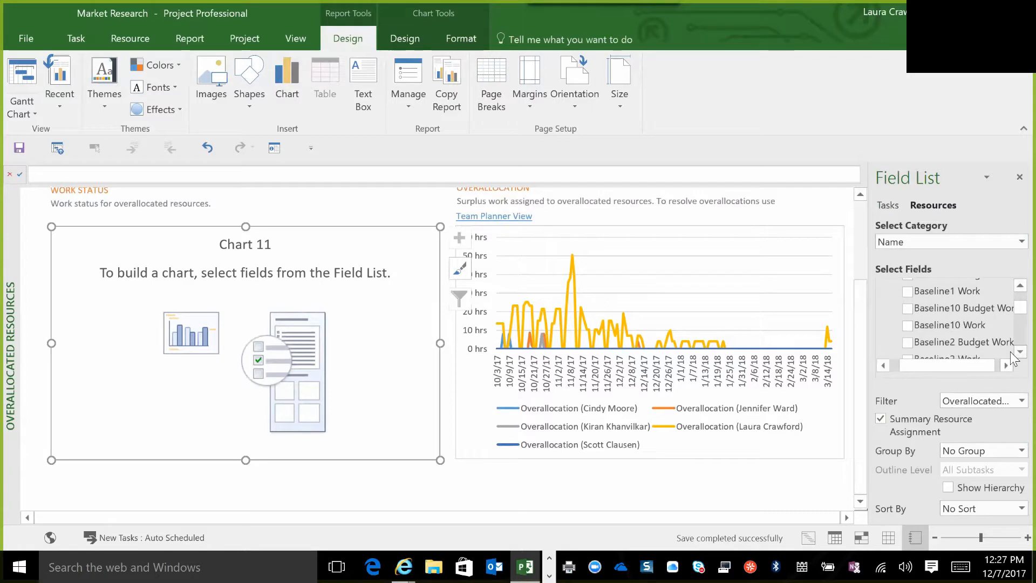
pyautogui.scroll(-4, 1010, 352)
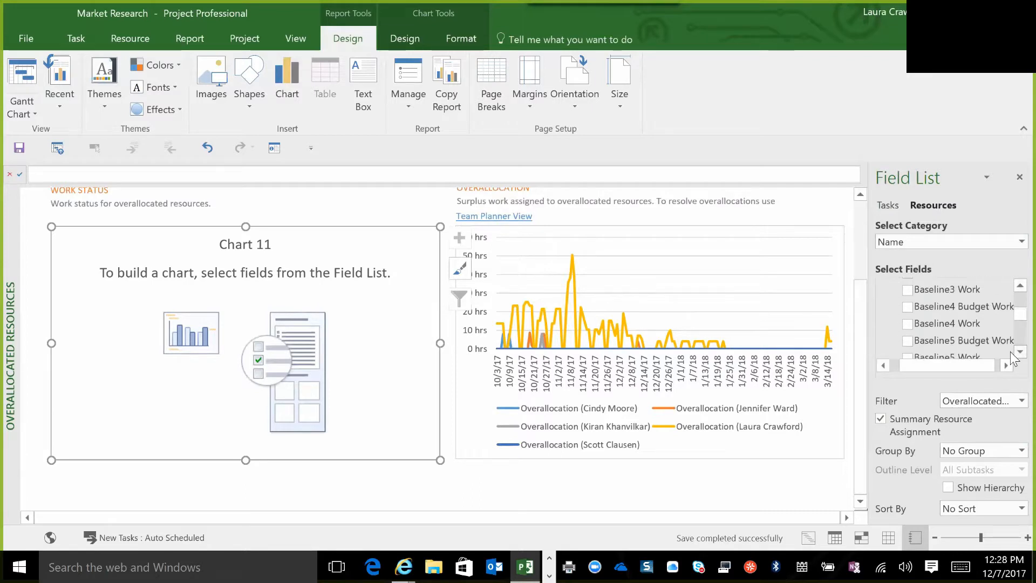
pyautogui.scroll(-2, 1012, 349)
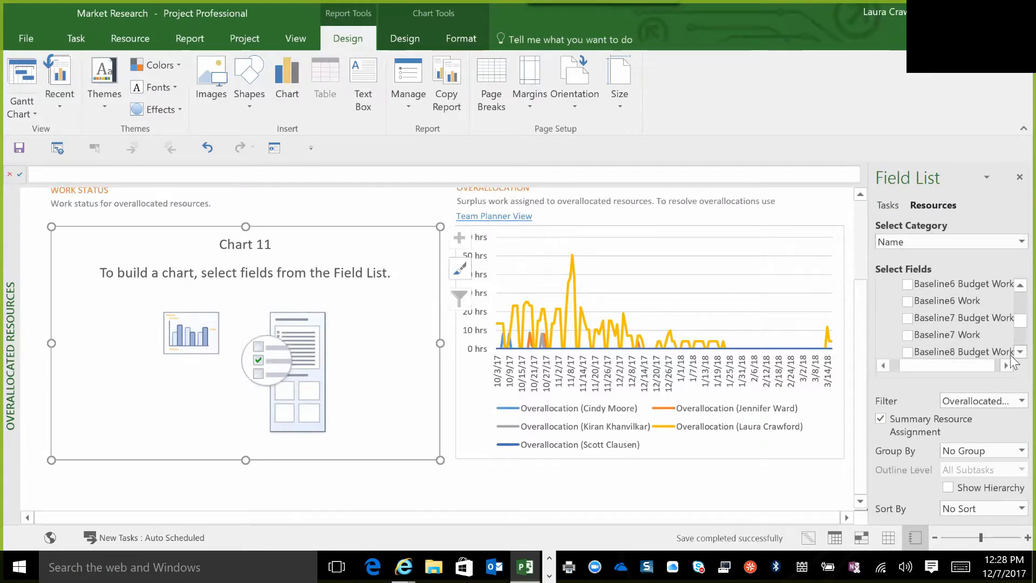
# Set the Work Status chart's filter to All Resources.
pyautogui.click(1012, 402)
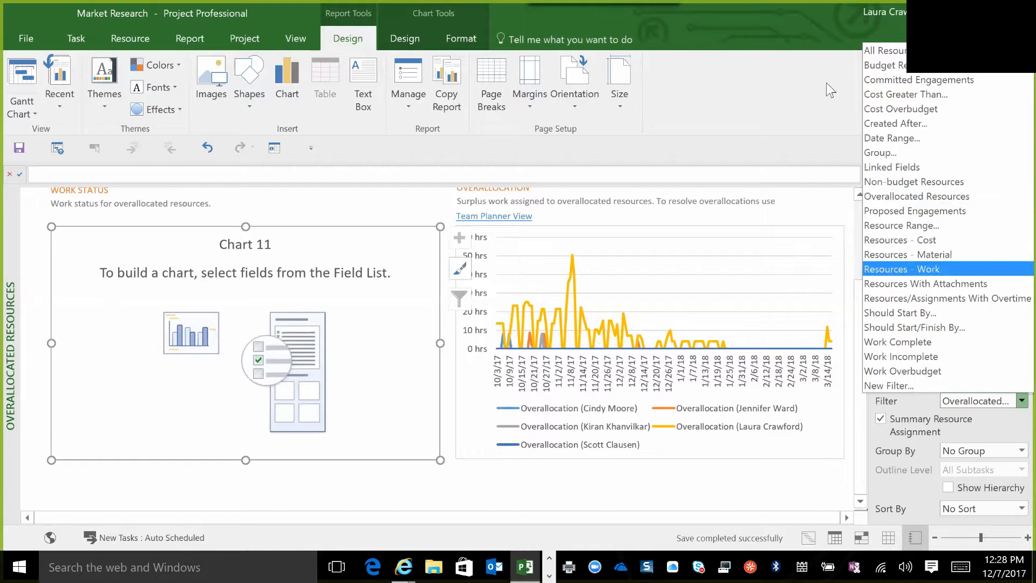
pyautogui.click(877, 50)
# Look through the remaining resource work fields listed beyond the Baseline group for the empty Work Status chart.
pyautogui.click(1019, 352)
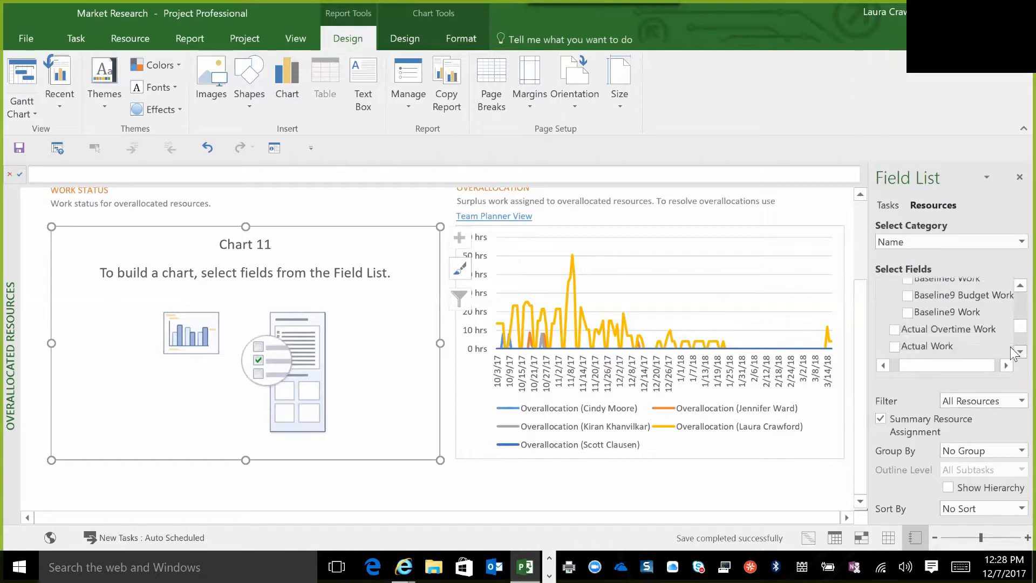
pyautogui.click(1015, 351)
pyautogui.click(1015, 351)
pyautogui.click(1015, 352)
pyautogui.click(1015, 351)
pyautogui.click(1011, 348)
pyautogui.click(1011, 348)
pyautogui.click(1011, 348)
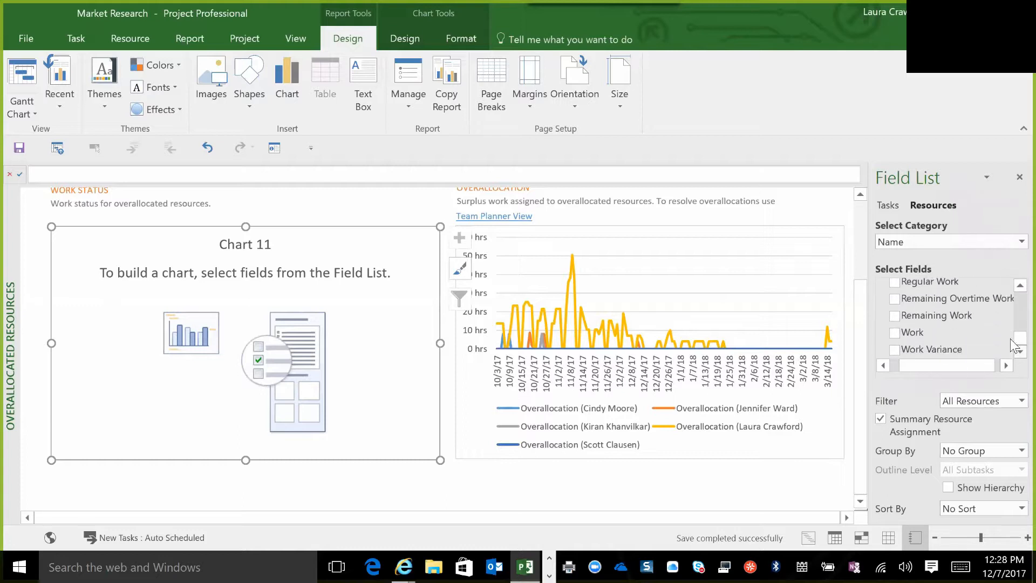
pyautogui.click(1013, 282)
pyautogui.click(1013, 281)
pyautogui.click(1012, 282)
pyautogui.click(1013, 282)
pyautogui.click(1013, 282)
pyautogui.click(1011, 282)
pyautogui.click(1011, 281)
pyautogui.click(1011, 282)
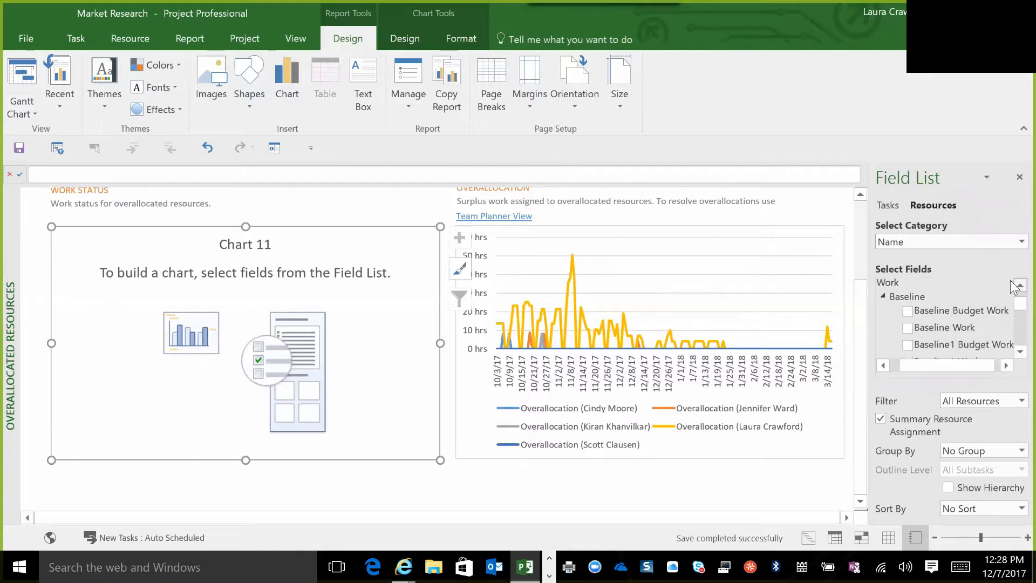
pyautogui.click(1012, 282)
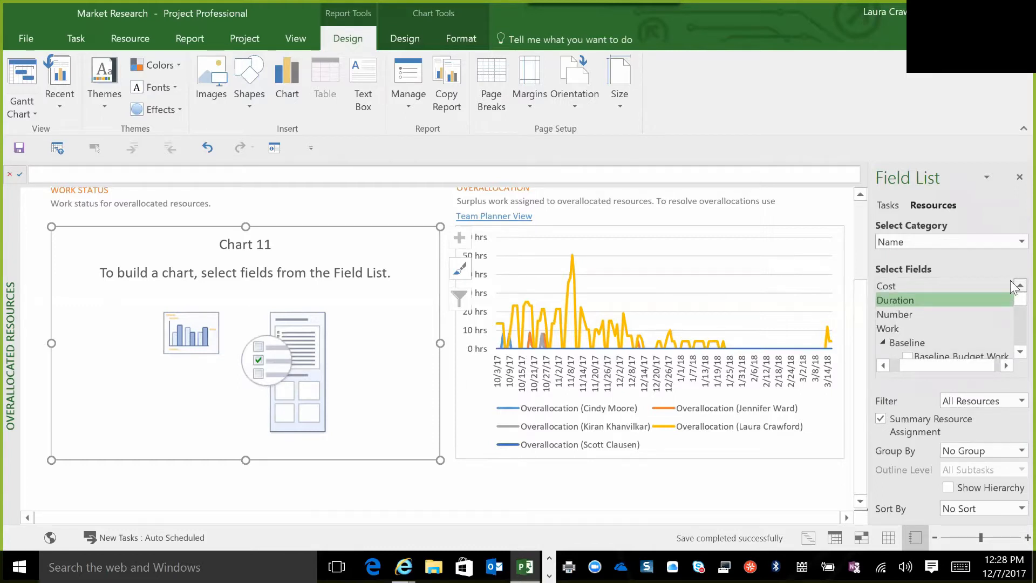
# Reselect the Work Status chart and add the Actual Work field from the Work group.
pyautogui.click(494, 481)
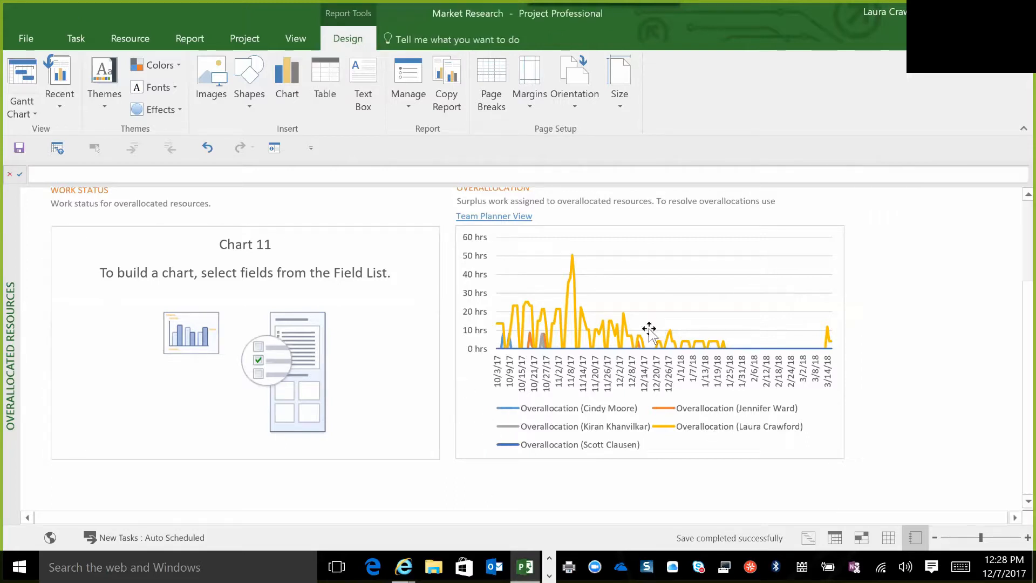
pyautogui.click(364, 335)
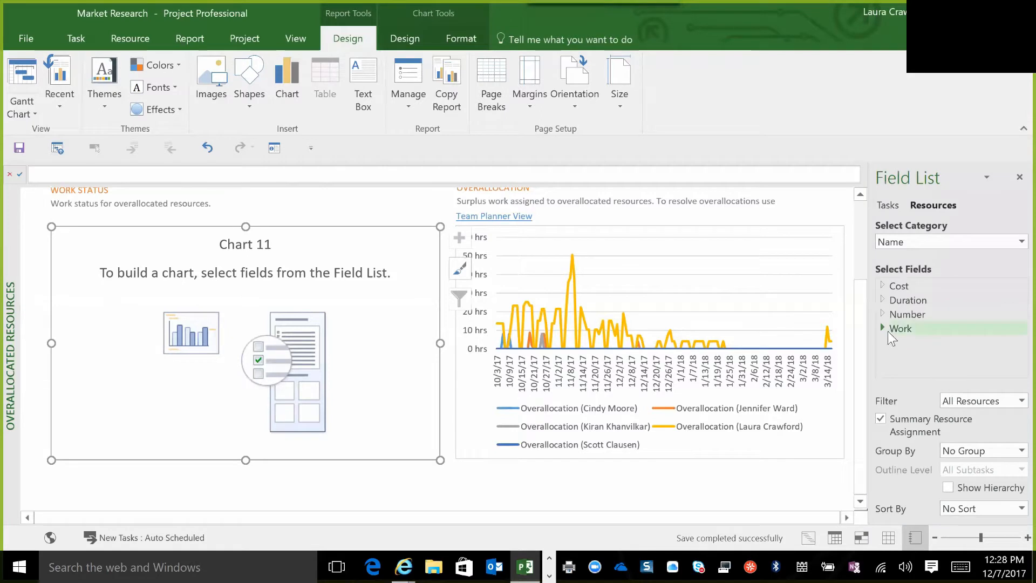
pyautogui.click(882, 330)
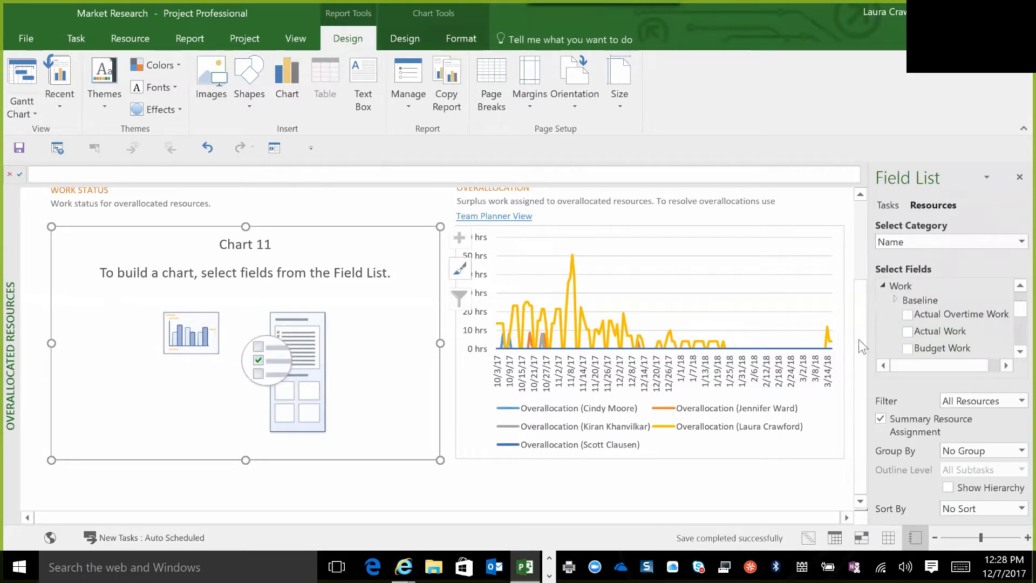
pyautogui.click(909, 329)
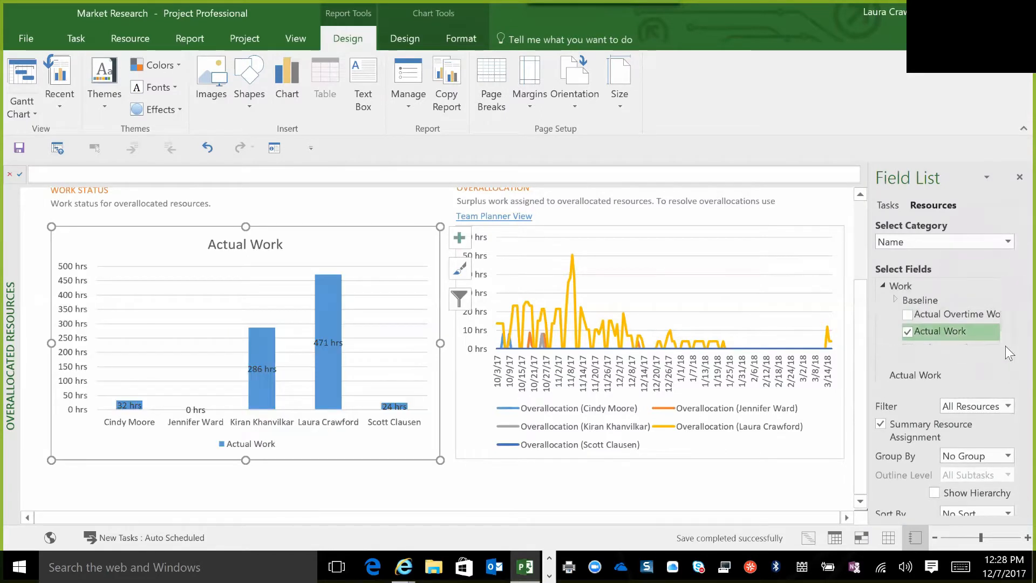
# Add the Remaining Work field to the Work Status chart and review the resulting bars in the report.
pyautogui.click(1005, 333)
pyautogui.click(1005, 332)
pyautogui.click(1005, 333)
pyautogui.click(1006, 332)
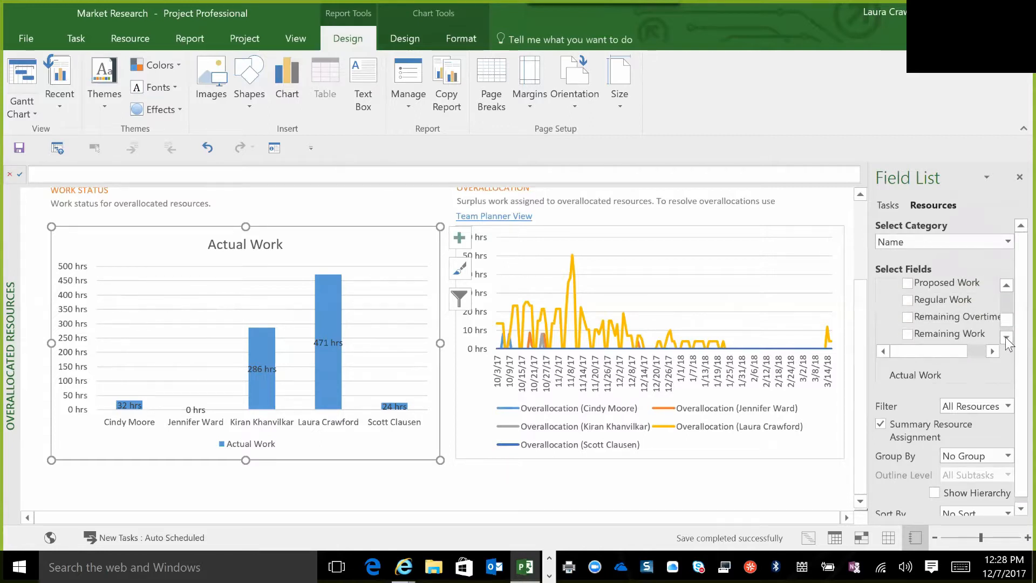
pyautogui.click(1006, 337)
pyautogui.click(1005, 337)
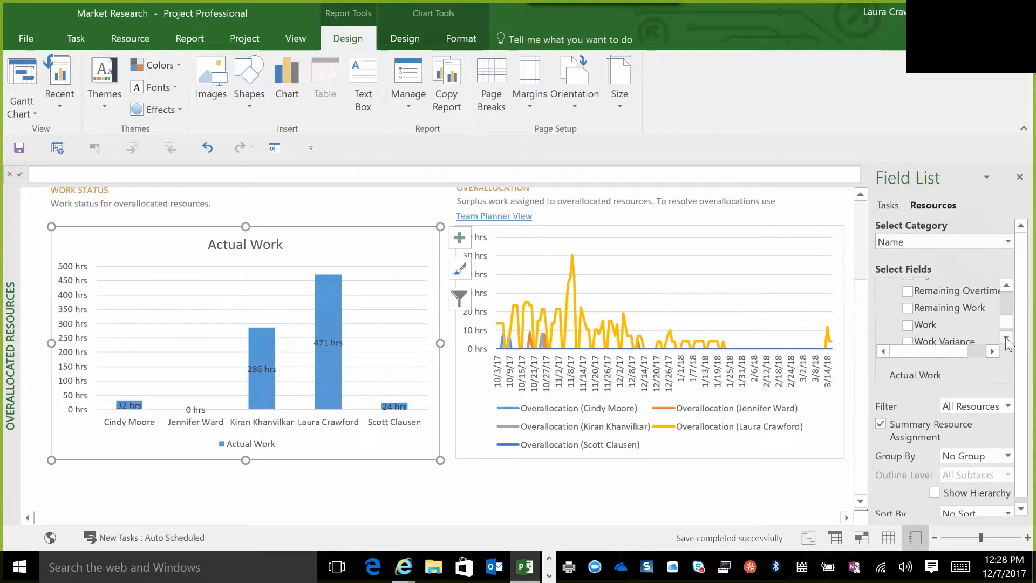
pyautogui.click(908, 308)
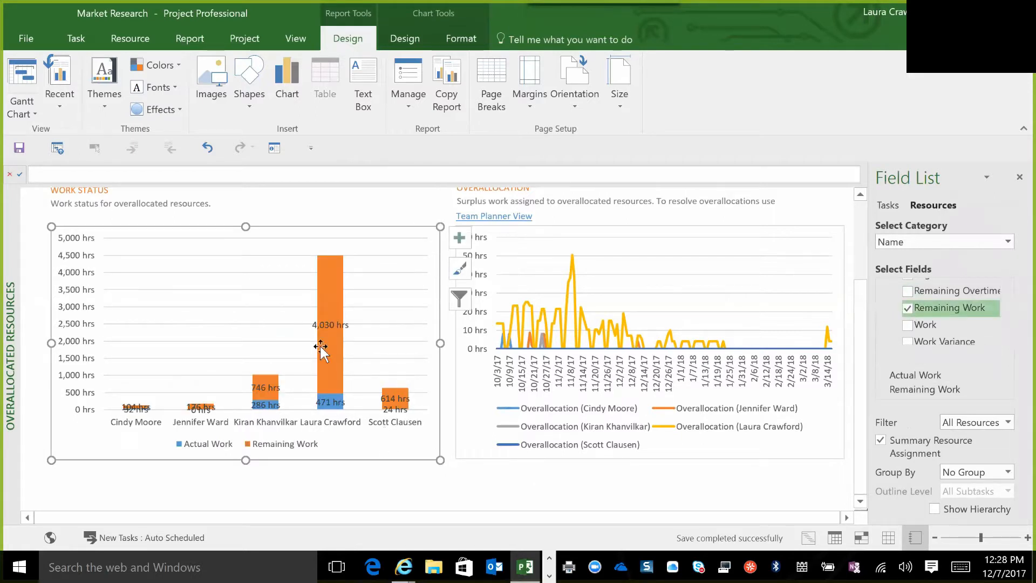
pyautogui.click(332, 347)
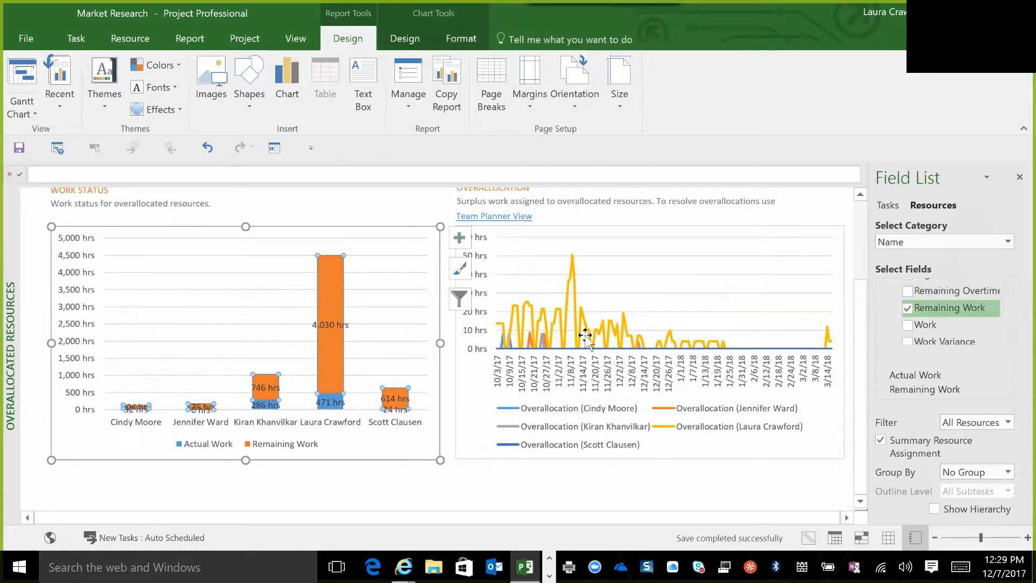
pyautogui.scroll(2, 864, 197)
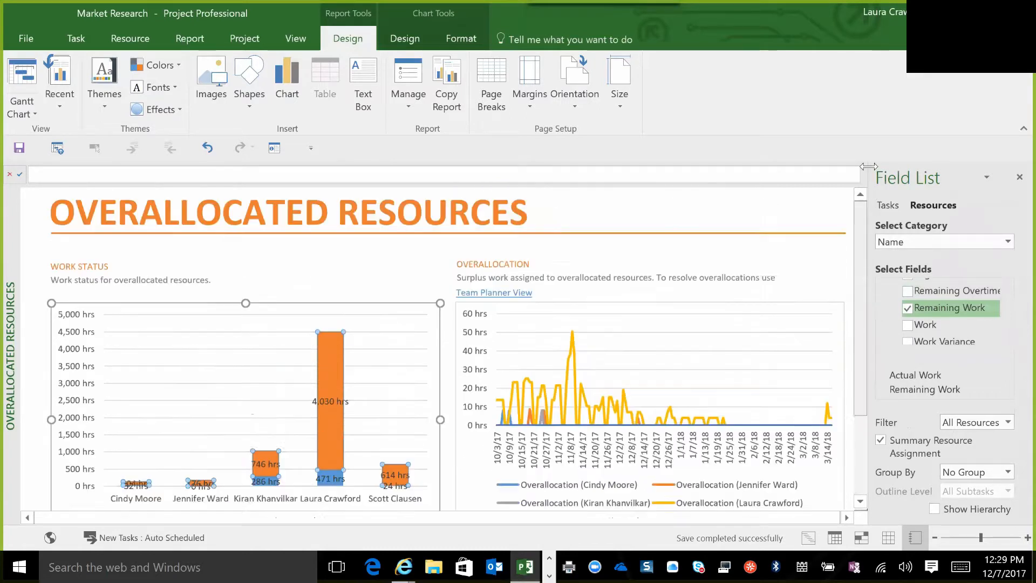
# Create a new table report named Weekly To Do List.
pyautogui.click(185, 40)
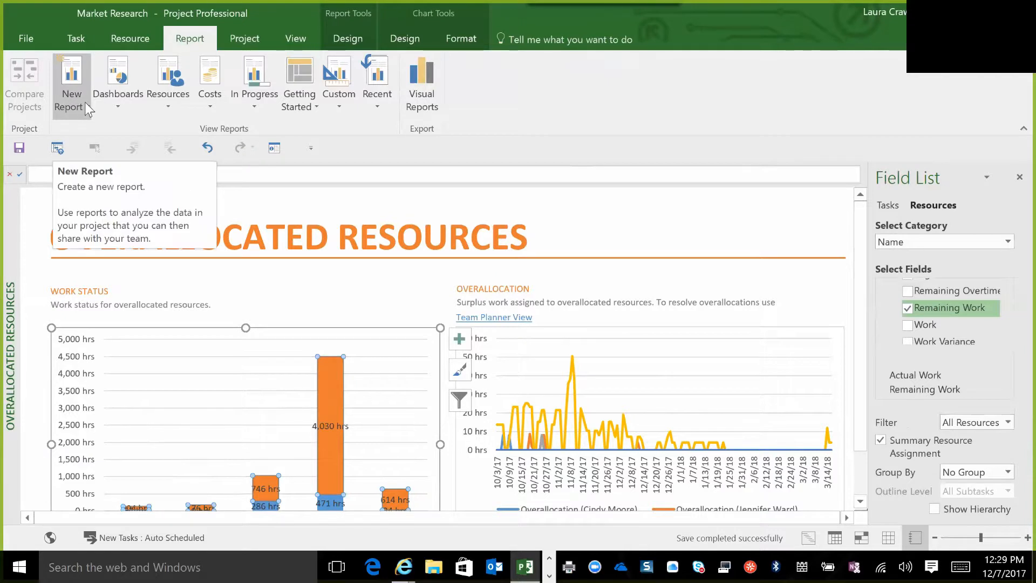
pyautogui.click(86, 108)
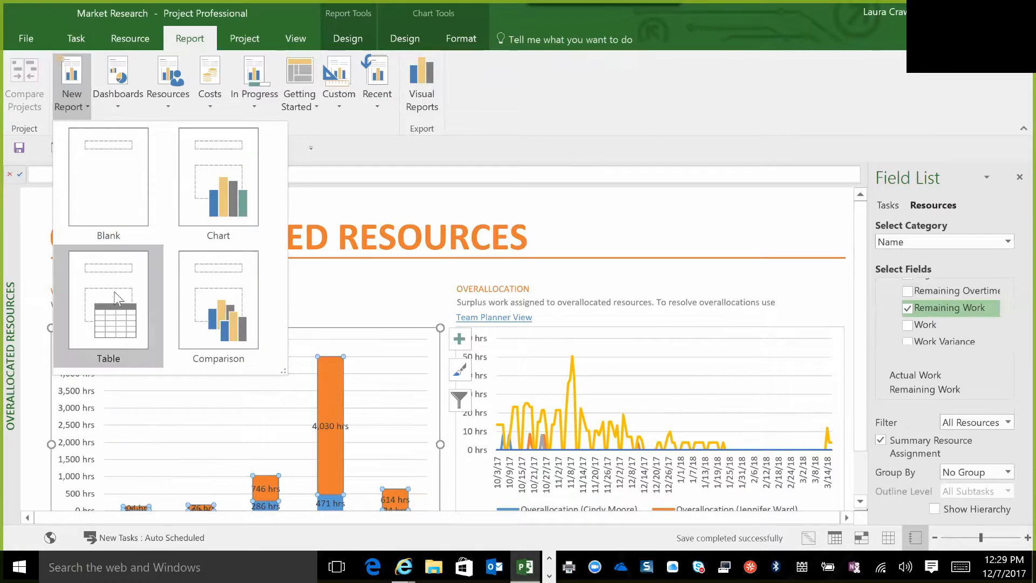
pyautogui.click(119, 321)
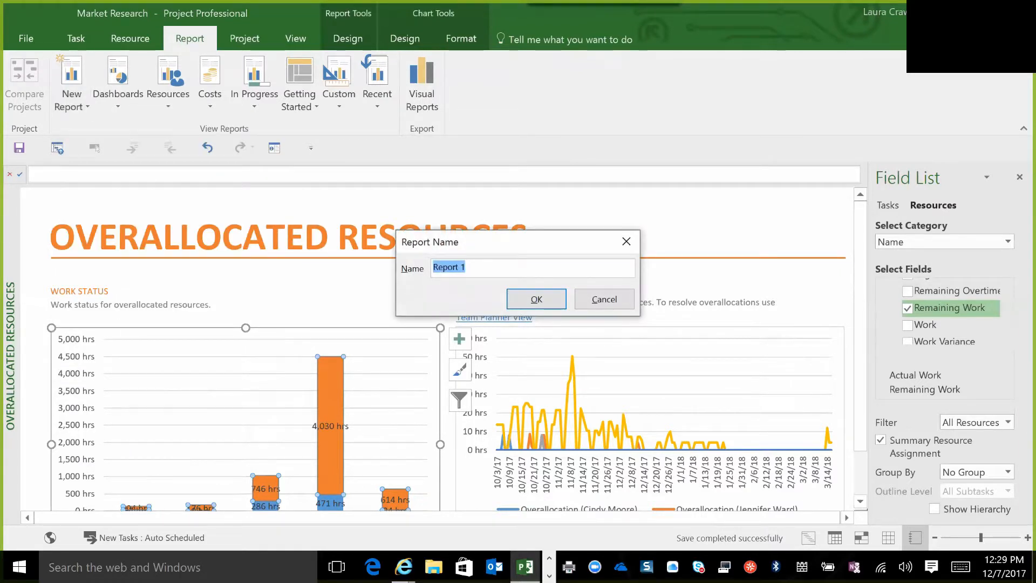
pyautogui.press('BackSpace')
pyautogui.write('Weekly To')
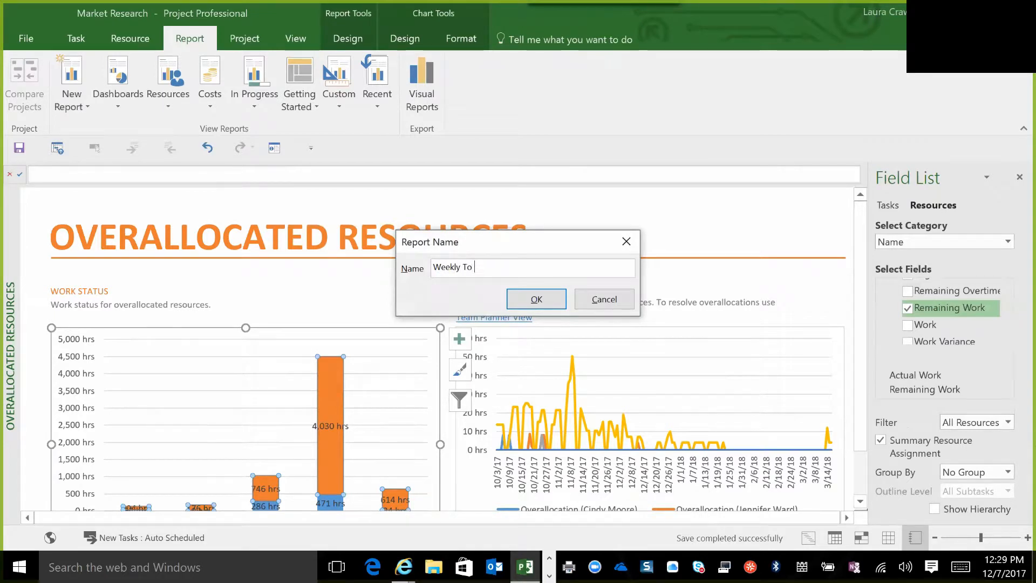
pyautogui.write(' Do List')
pyautogui.click(526, 300)
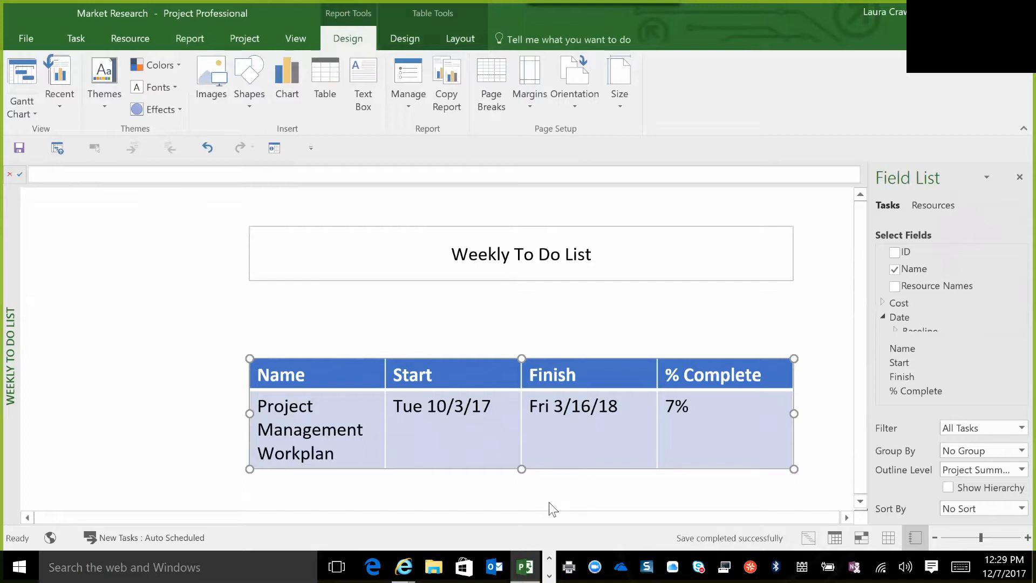
# Select the report's title box and table together and move them to the upper-left corner of the page.
pyautogui.click(807, 473)
pyautogui.moveTo(807, 472)
pyautogui.mouseDown()
pyautogui.moveTo(587, 264)
pyautogui.moveTo(303, 266)
pyautogui.moveTo(234, 227)
pyautogui.mouseUp()
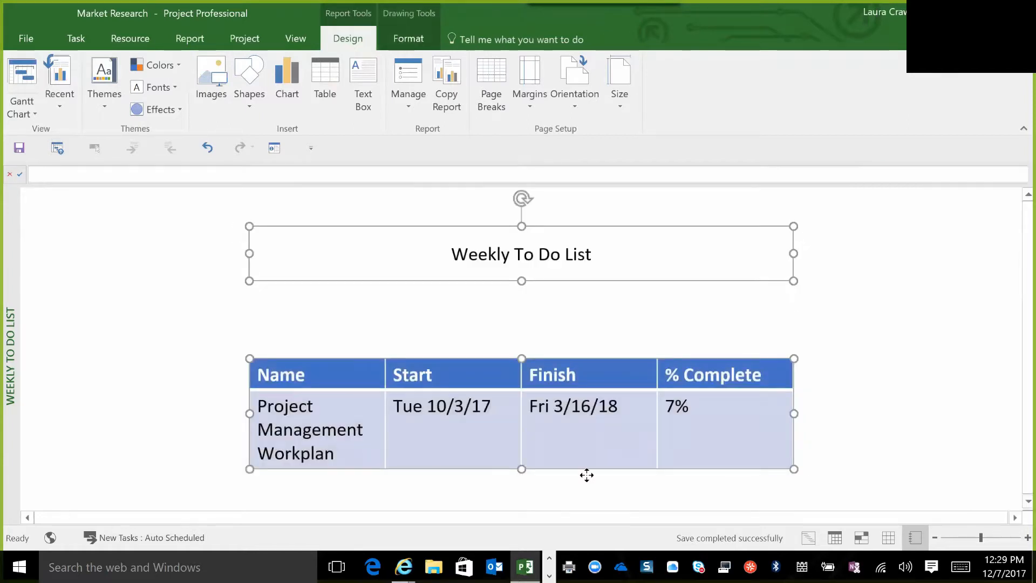
pyautogui.moveTo(268, 225); pyautogui.dragTo(38, 184)
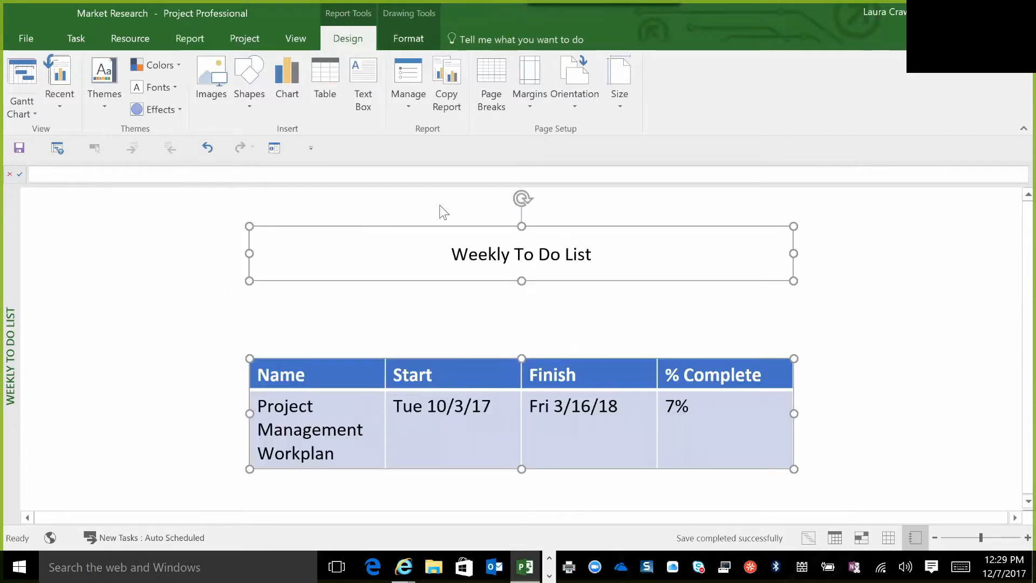
pyautogui.moveTo(299, 226); pyautogui.dragTo(70, 190)
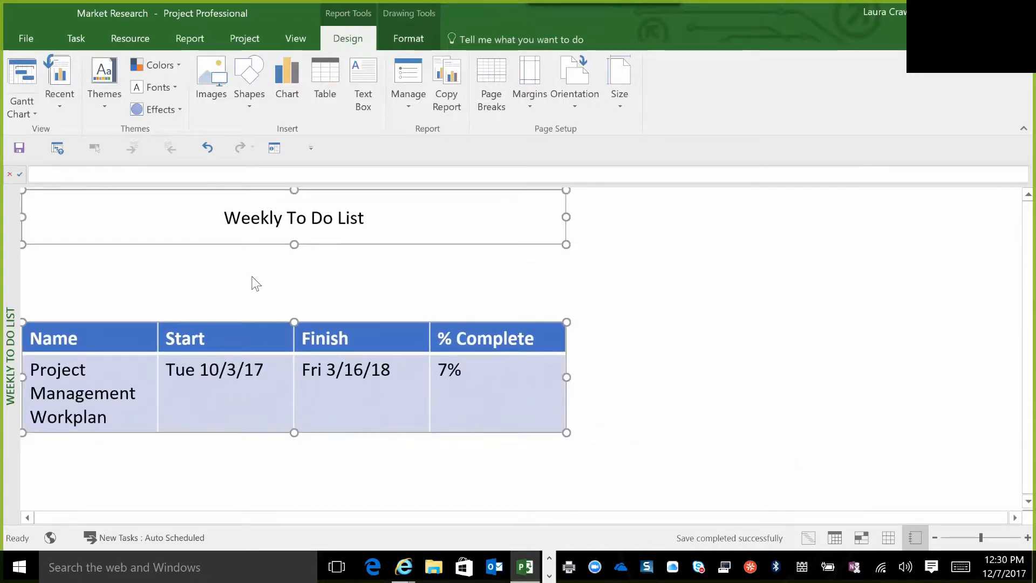
pyautogui.click(686, 407)
pyautogui.moveTo(506, 394)
pyautogui.mouseDown()
pyautogui.moveTo(101, 232)
pyautogui.moveTo(5, 178)
pyautogui.mouseUp()
# Set the font size of the Weekly To Do List title to 28.
pyautogui.click(337, 232)
pyautogui.click(281, 244)
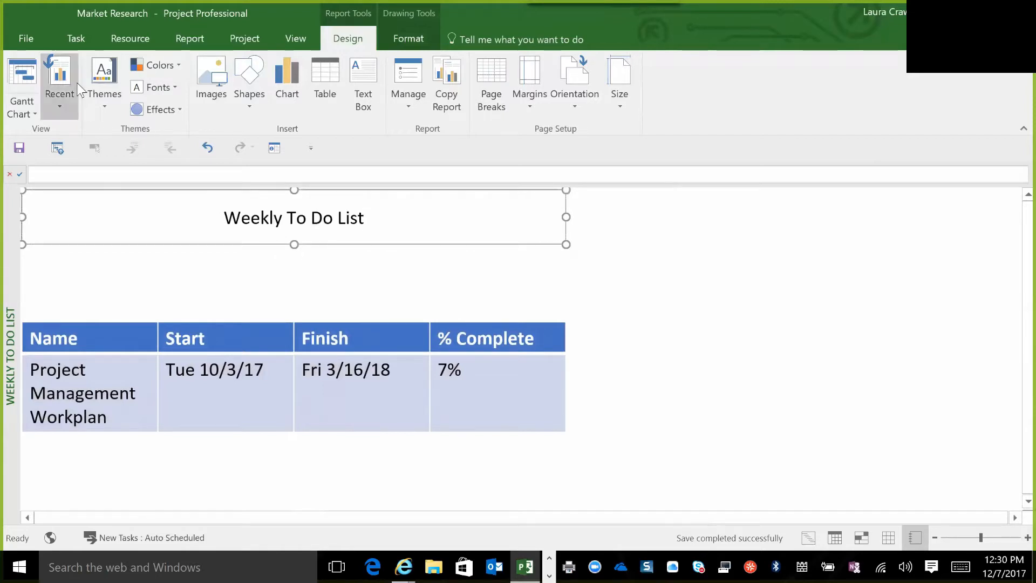
pyautogui.click(76, 40)
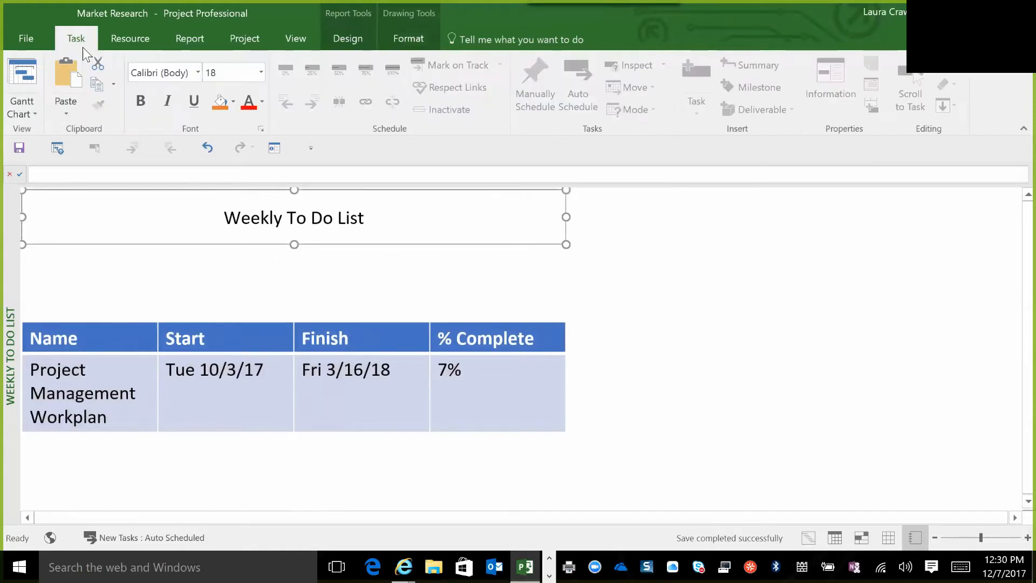
pyautogui.click(261, 72)
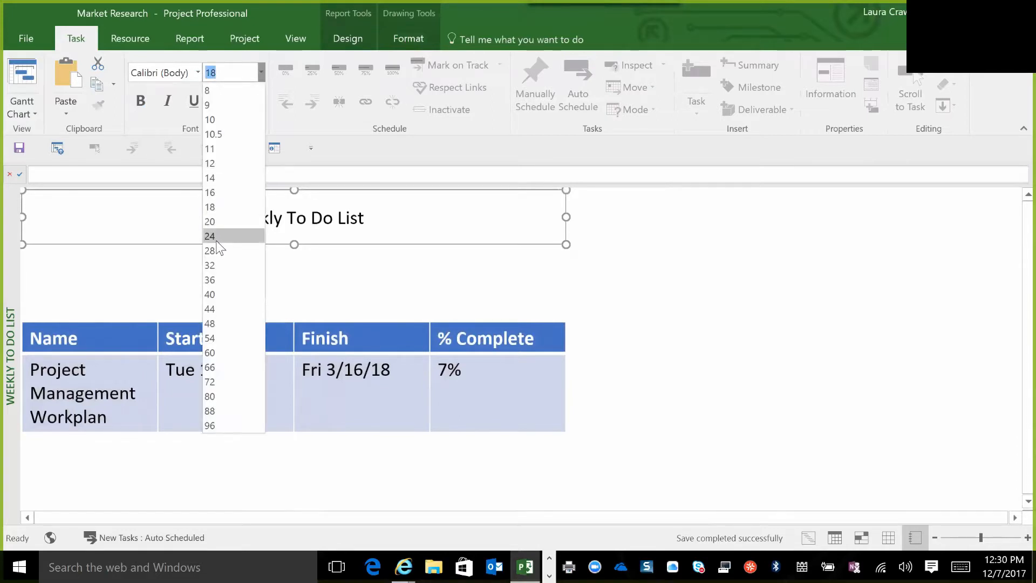
pyautogui.press('Escape')
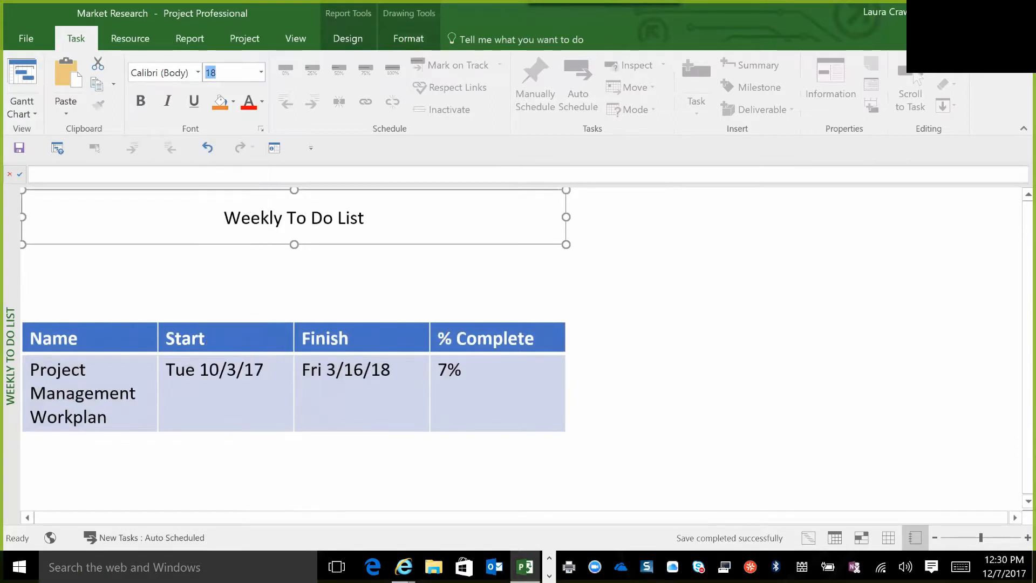
pyautogui.write('28')
pyautogui.press('Return')
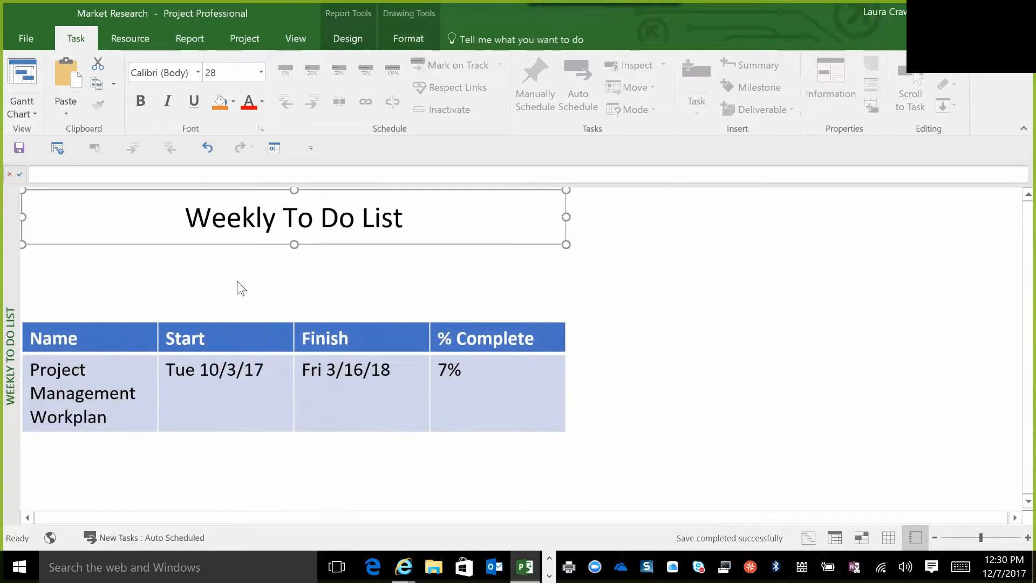
# Fill the Weekly To Do List title box with a light blue theme color.
pyautogui.click(233, 102)
pyautogui.click(352, 39)
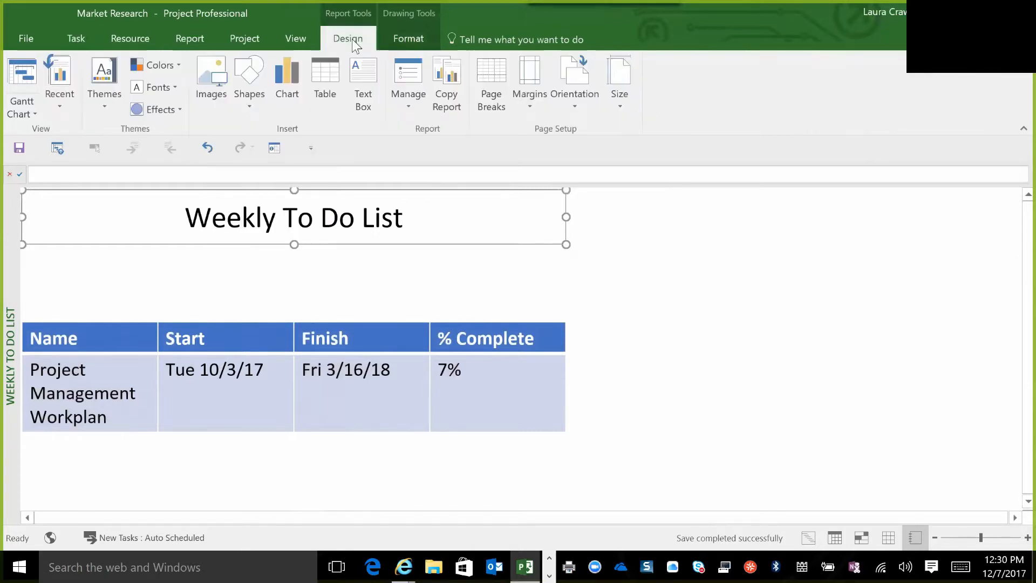
pyautogui.click(394, 35)
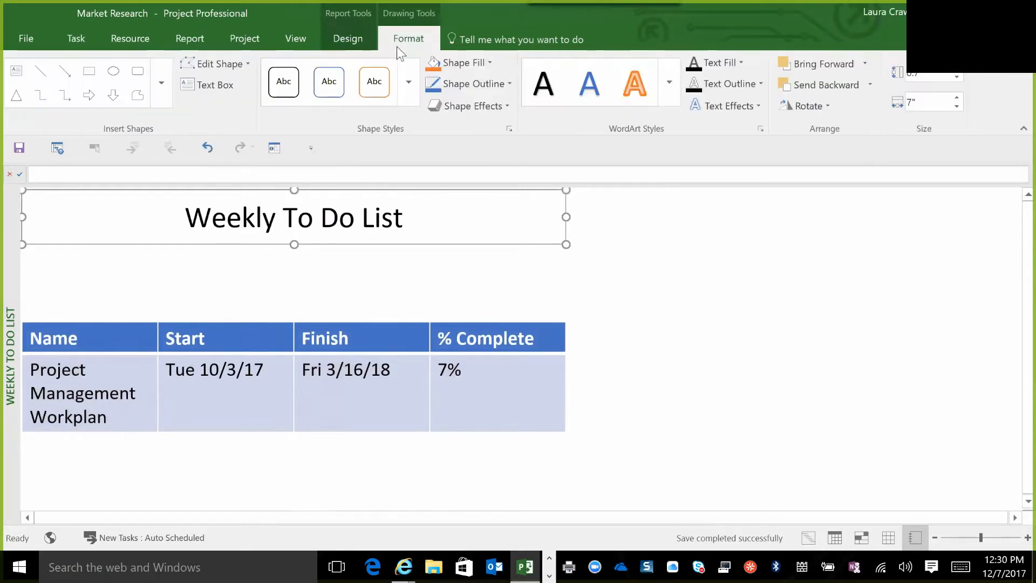
pyautogui.click(488, 62)
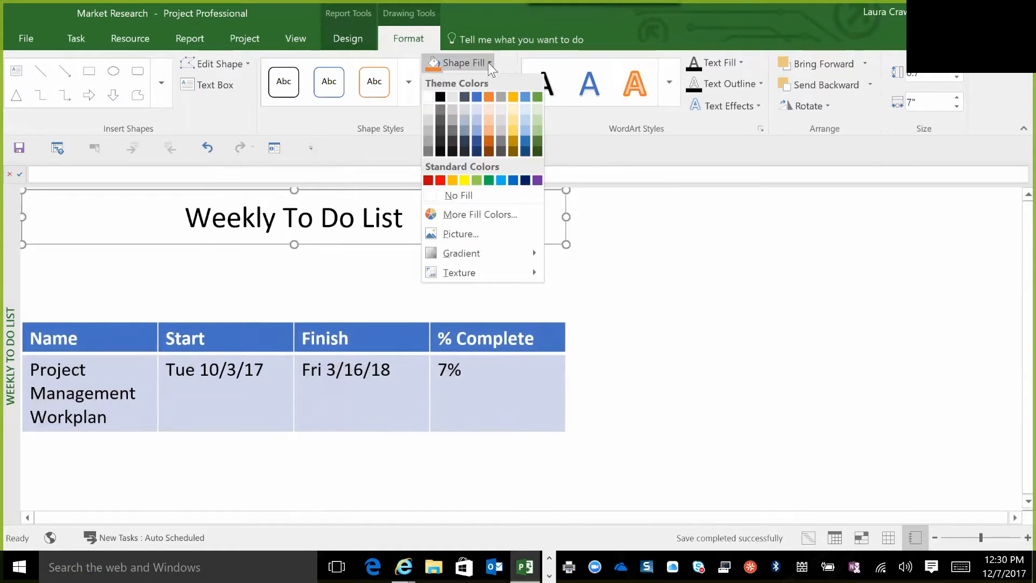
pyautogui.click(478, 119)
pyautogui.click(407, 281)
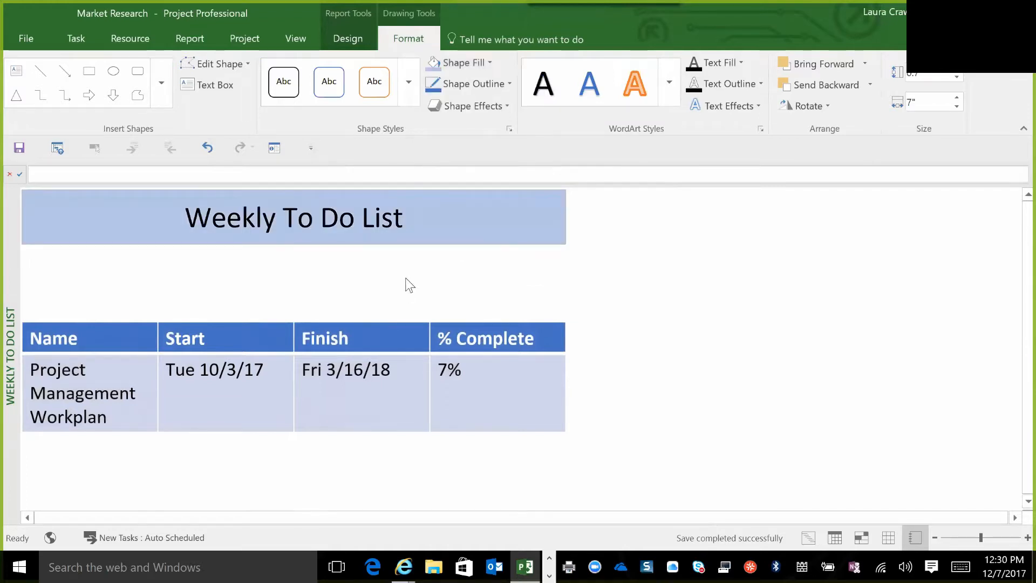
# Select the whole table below the title and set its font size to 14.
pyautogui.click(348, 318)
pyautogui.click(279, 322)
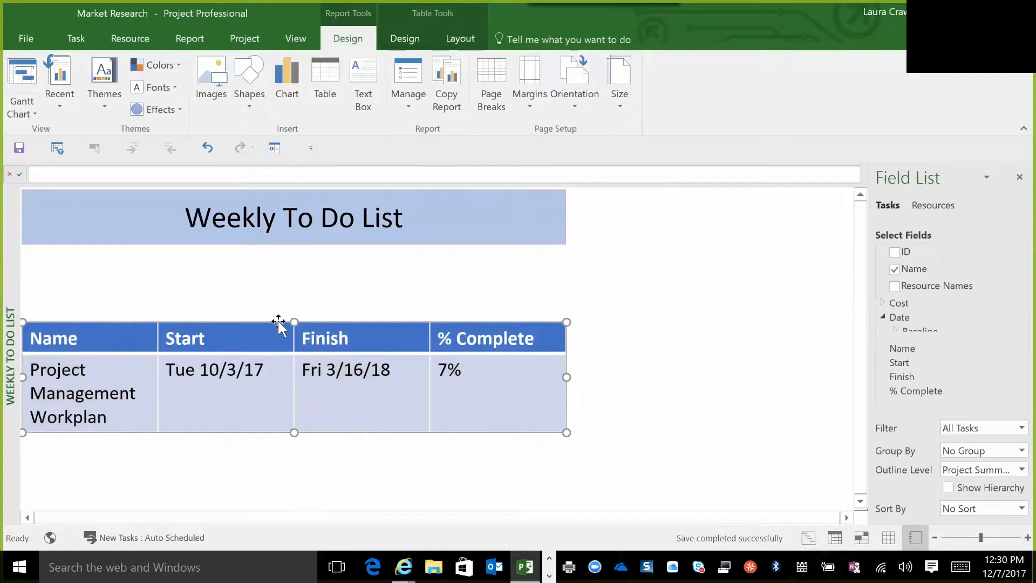
pyautogui.click(78, 37)
pyautogui.click(261, 74)
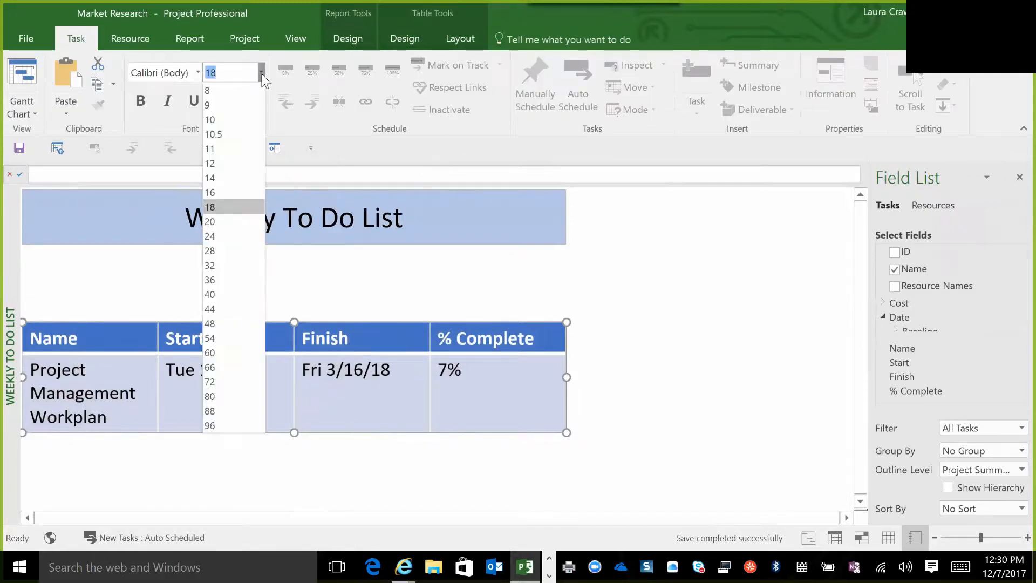
pyautogui.click(229, 180)
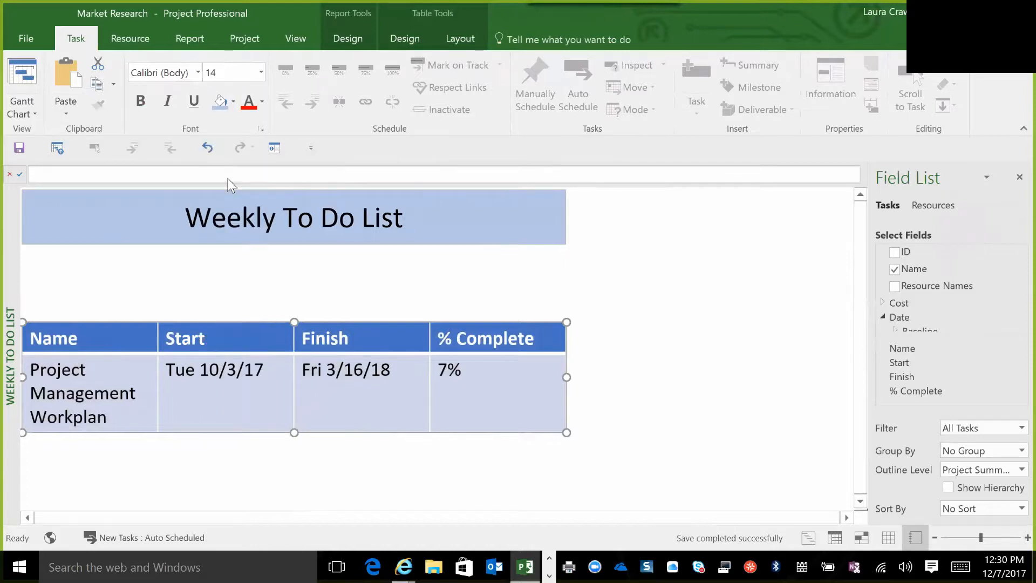
# Set the font size of the whole table below the title to 11.
pyautogui.rightClick(261, 75)
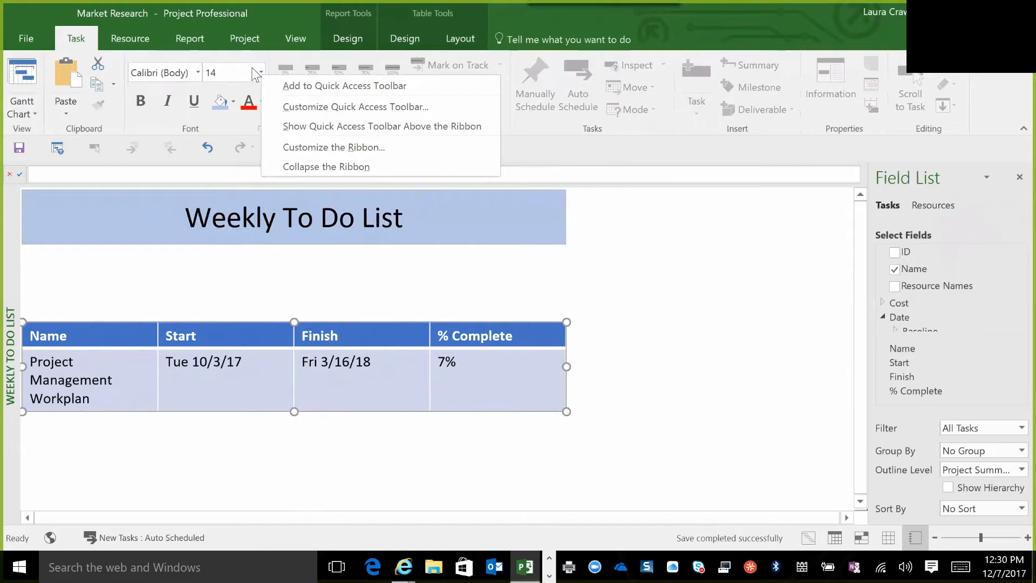
pyautogui.click(334, 85)
pyautogui.click(261, 72)
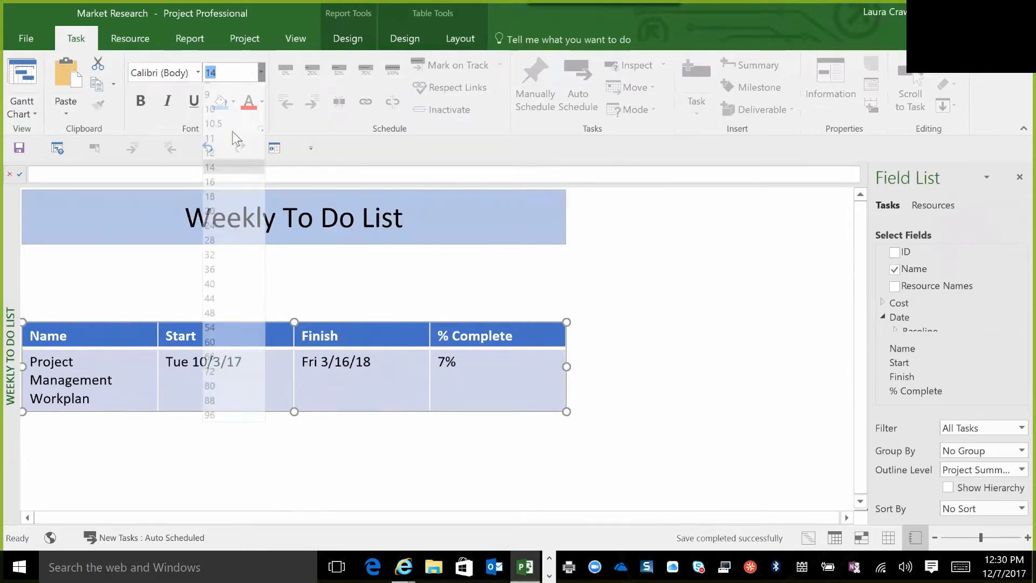
pyautogui.click(228, 148)
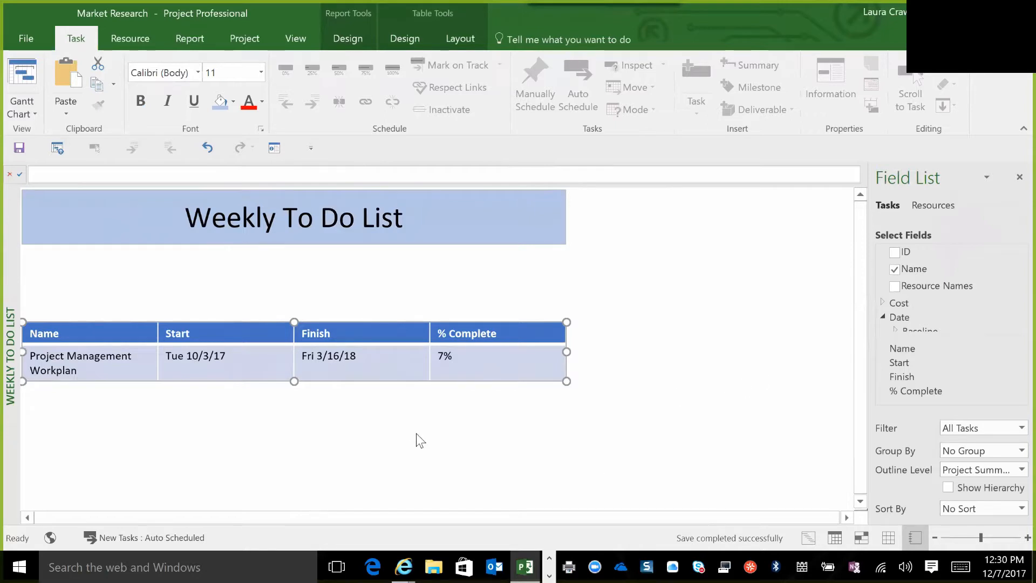
# Widen the table slightly and adjust its column widths, narrowing % Complete and making Name wide enough for one-line task names.
pyautogui.moveTo(429, 332); pyautogui.dragTo(493, 332)
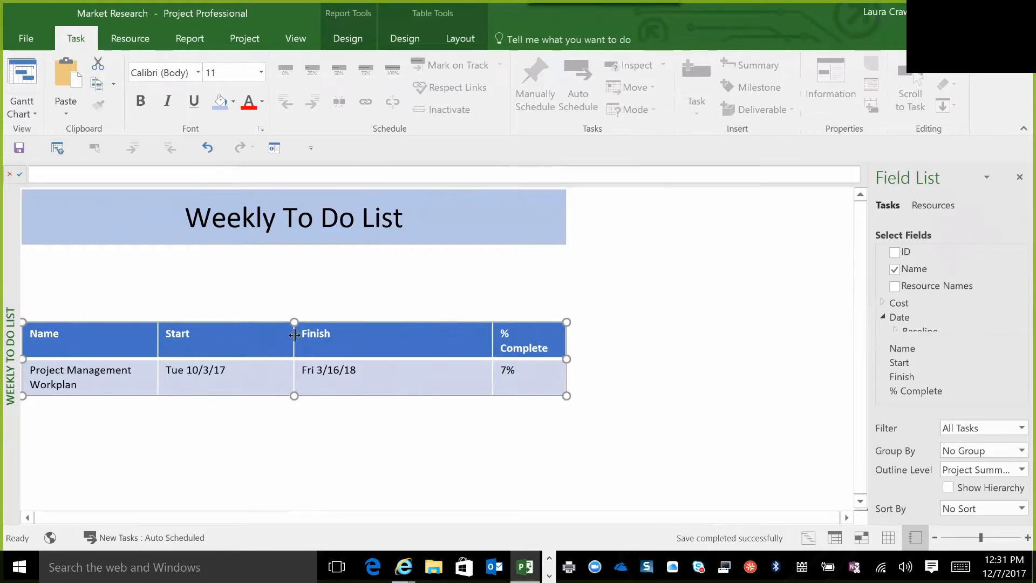
pyautogui.moveTo(567, 359); pyautogui.dragTo(588, 356)
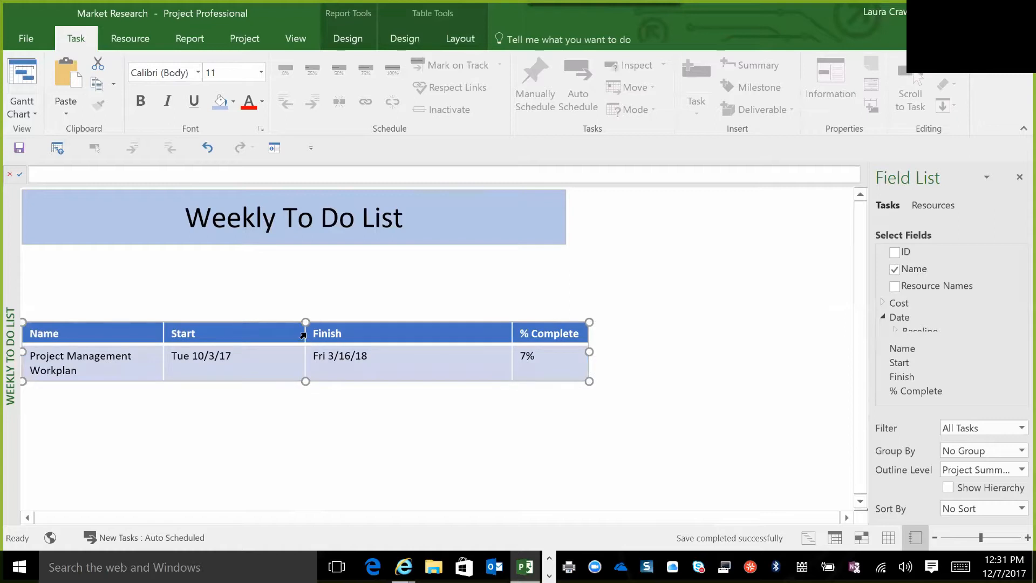
pyautogui.moveTo(366, 335); pyautogui.dragTo(392, 335)
pyautogui.moveTo(162, 342); pyautogui.dragTo(284, 333)
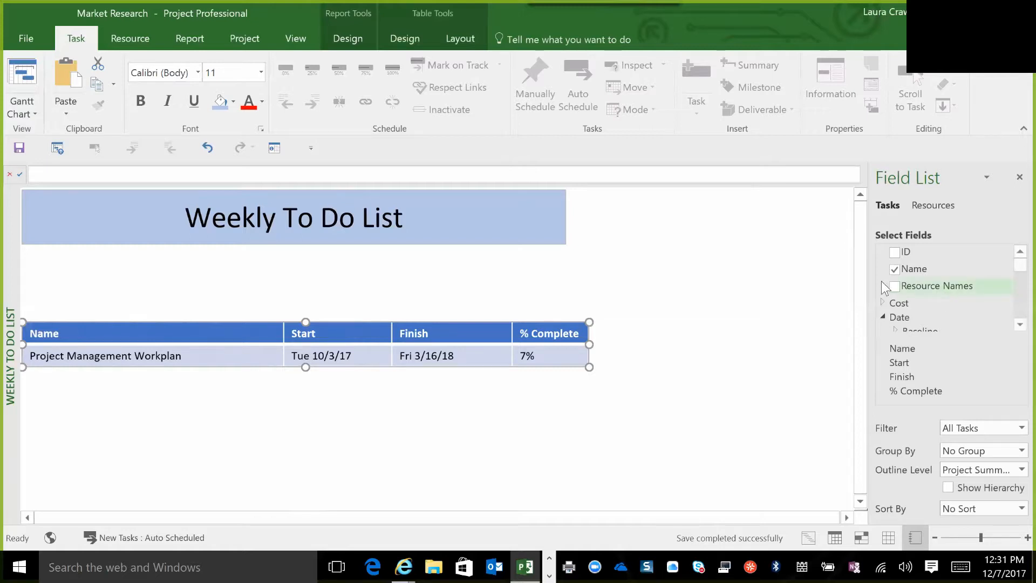
# Add the Resource Names field to the table and widen the table to make room for the extra column.
pyautogui.click(895, 287)
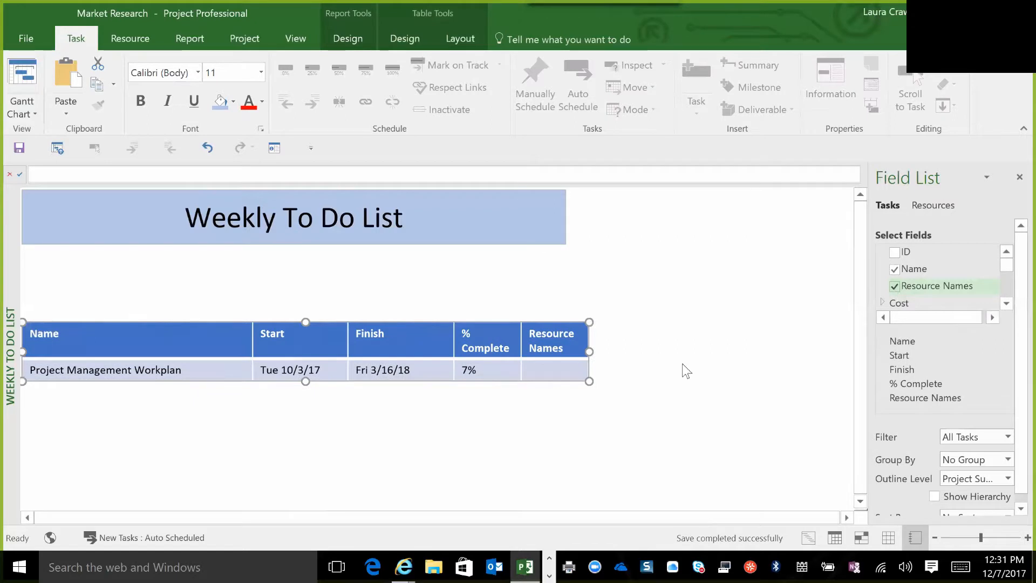
pyautogui.moveTo(588, 354); pyautogui.dragTo(718, 361)
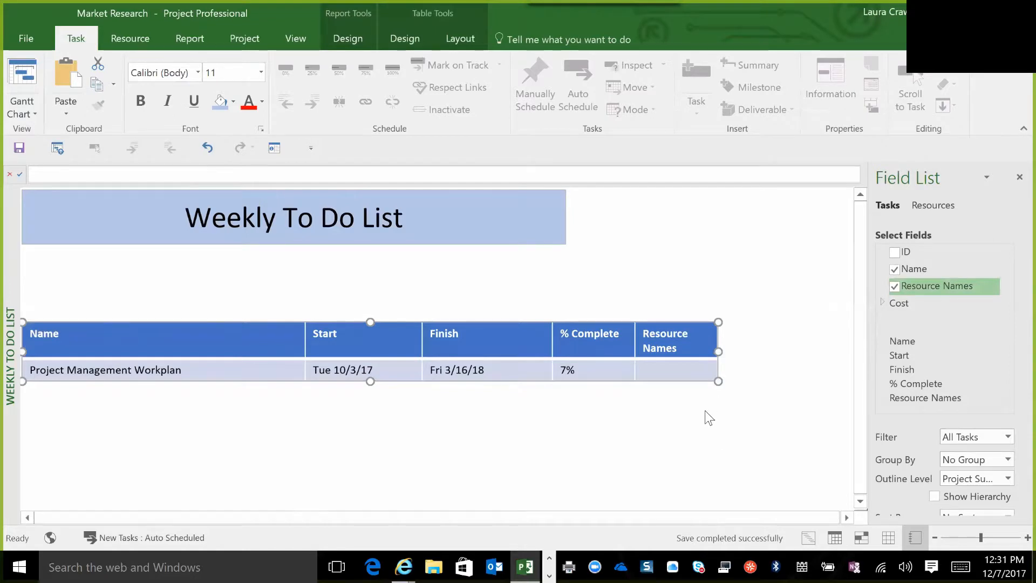
pyautogui.moveTo(719, 351); pyautogui.dragTo(754, 360)
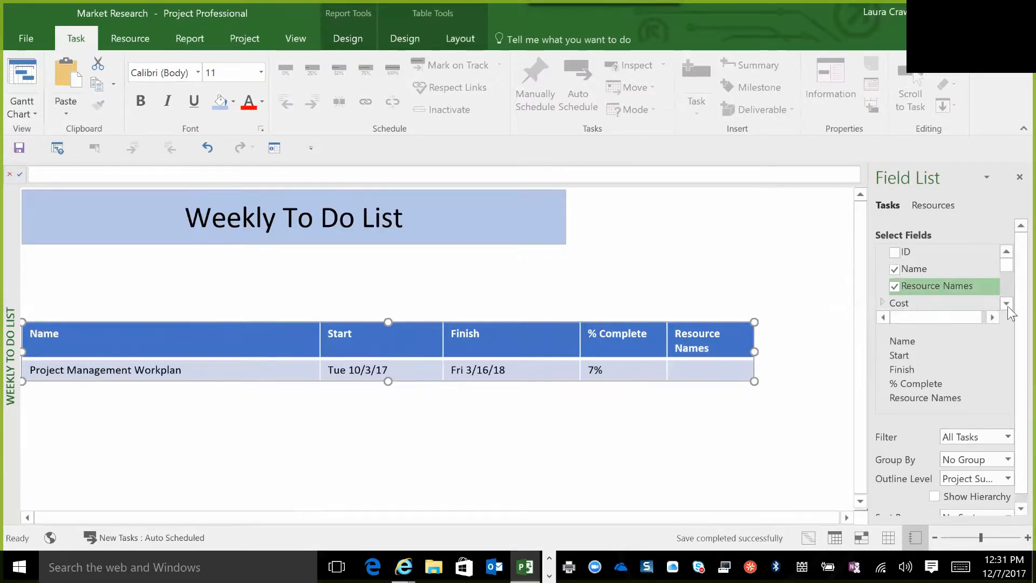
# Set the table's outline level to Level 1 to list the project phases.
pyautogui.click(1007, 302)
pyautogui.click(1007, 302)
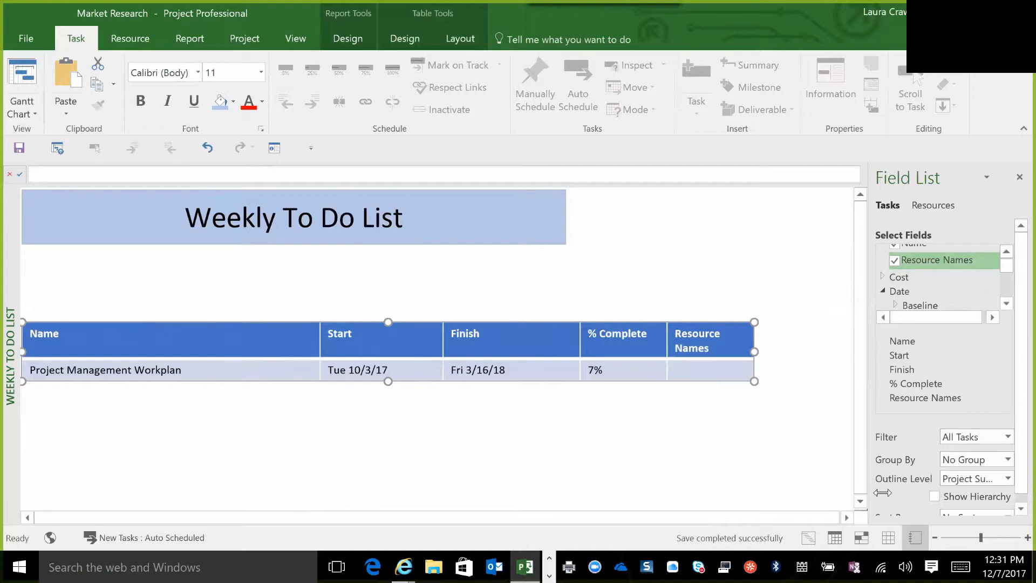
pyautogui.click(1008, 479)
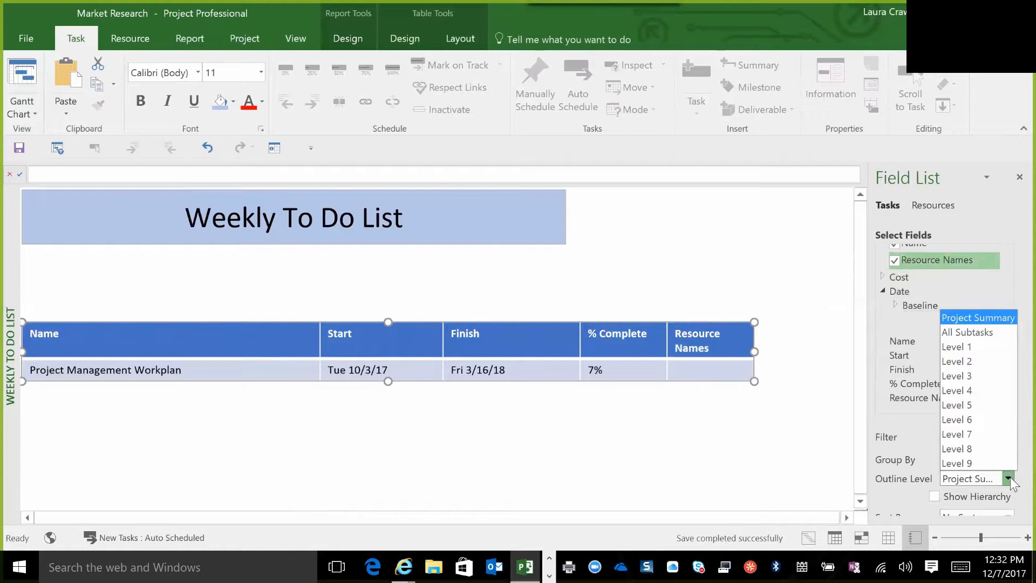
pyautogui.click(955, 347)
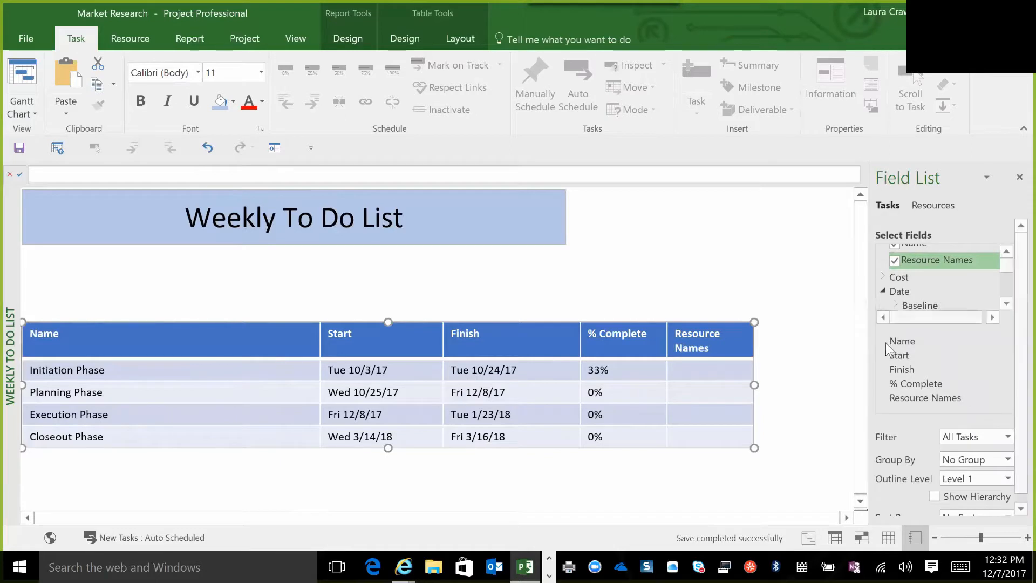
# Deepen the table's outline level to Level 3 and on to Level 4 to list the detailed tasks.
pyautogui.click(1008, 478)
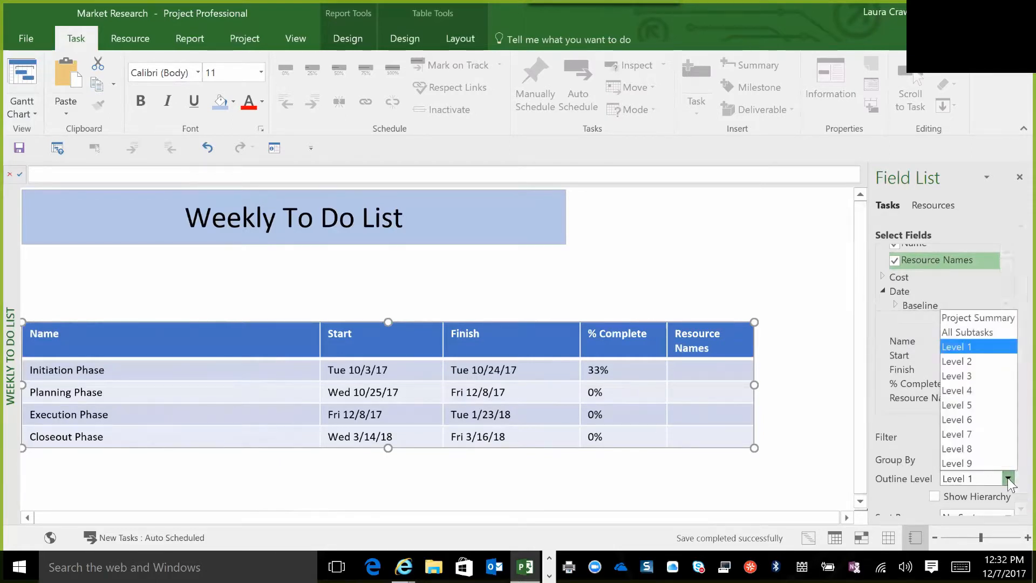
pyautogui.click(948, 376)
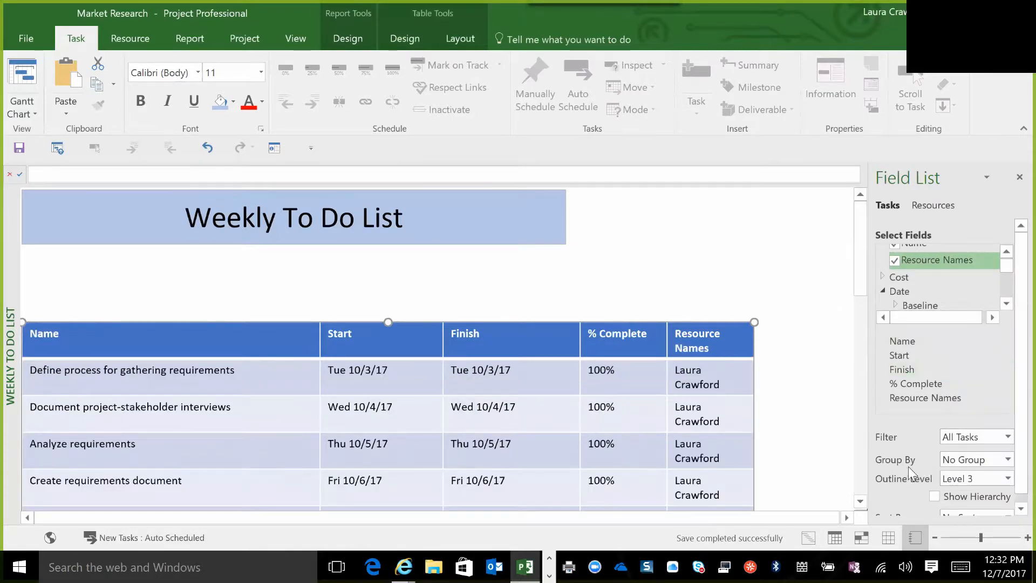
pyautogui.click(1004, 479)
pyautogui.click(953, 391)
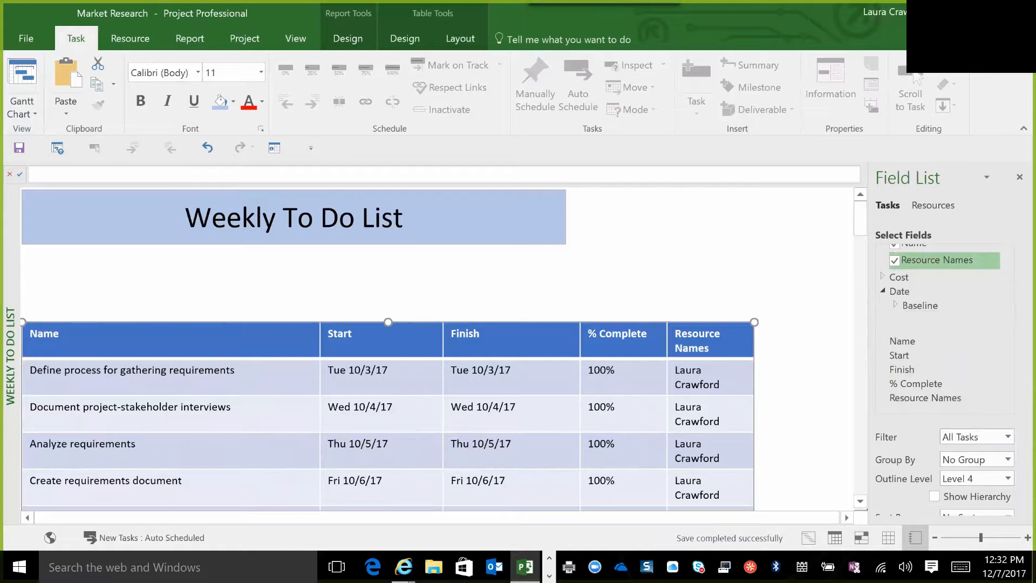
# Filter the table to Tasks Due This Week.
pyautogui.click(1008, 435)
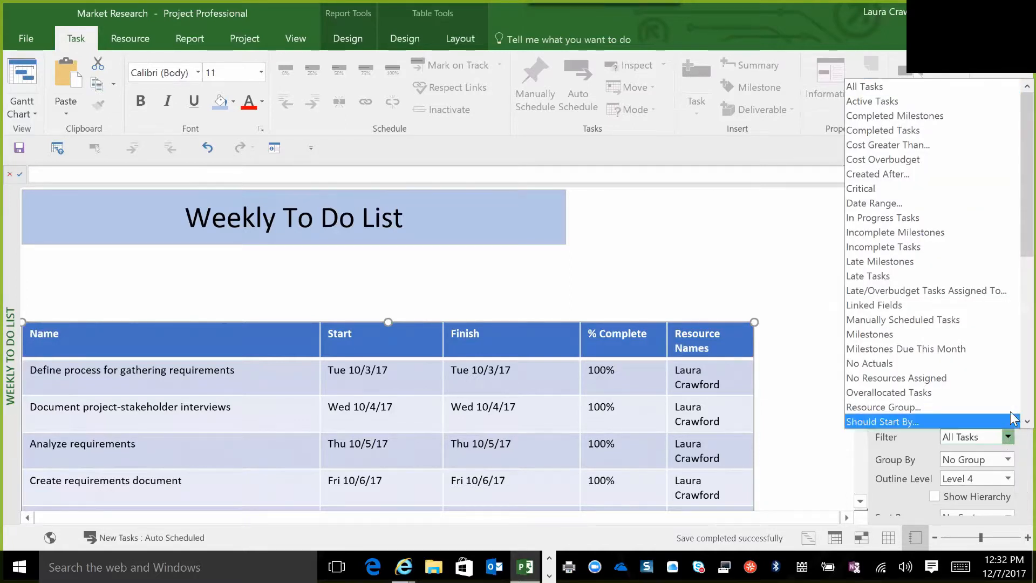
pyautogui.scroll(-2, 1010, 418)
pyautogui.scroll(-4, 1010, 418)
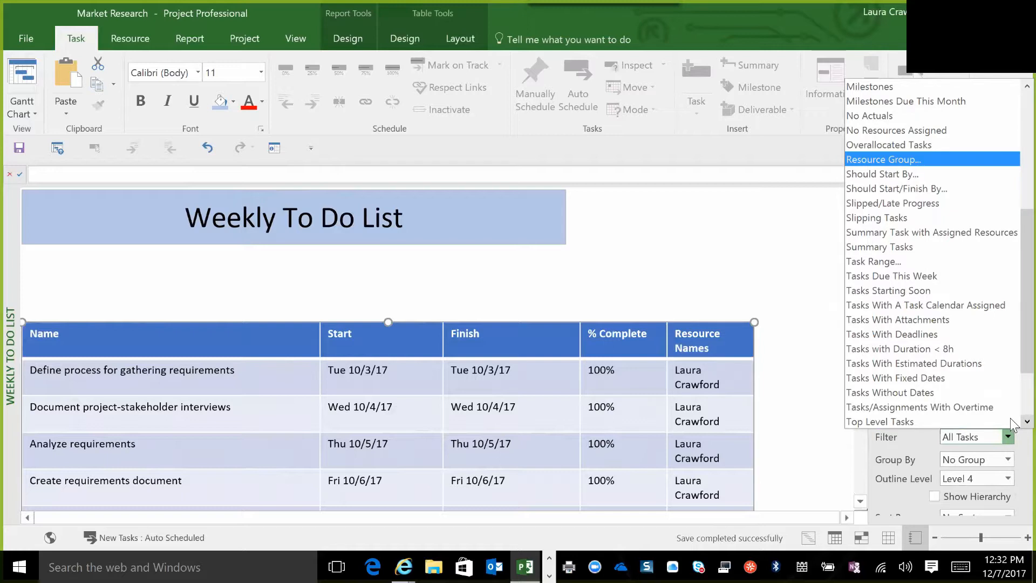
pyautogui.scroll(-1, 1011, 418)
pyautogui.scroll(-1, 1011, 418)
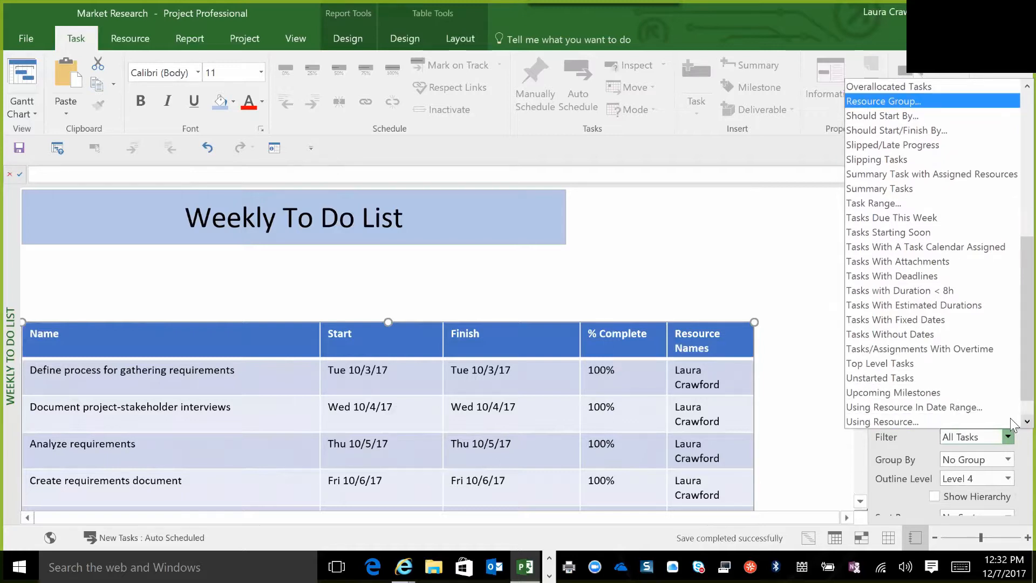
pyautogui.click(890, 218)
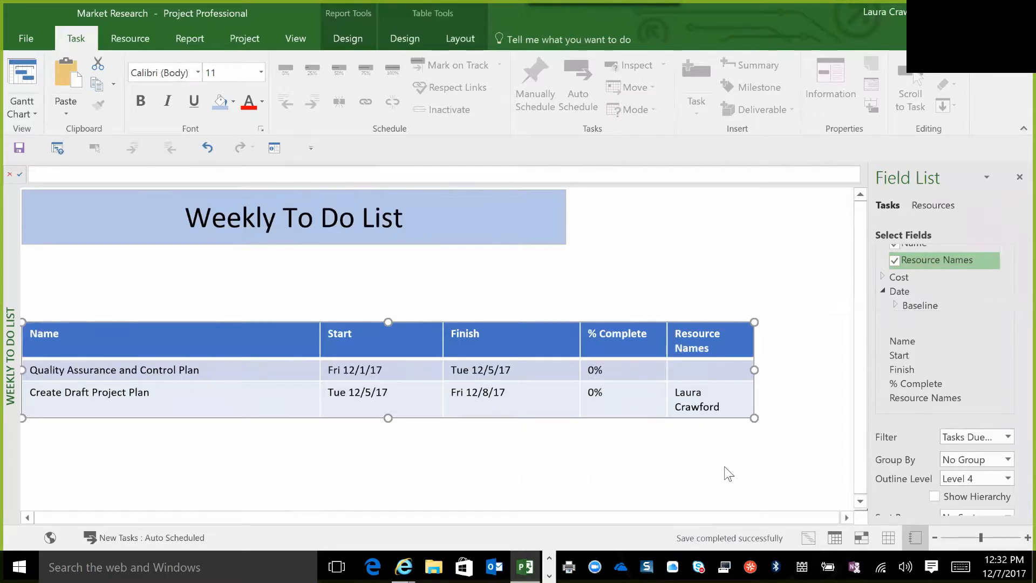
# Set the table's outline level to All Subtasks and widen the table so the resource names fit better.
pyautogui.click(1008, 478)
pyautogui.click(965, 334)
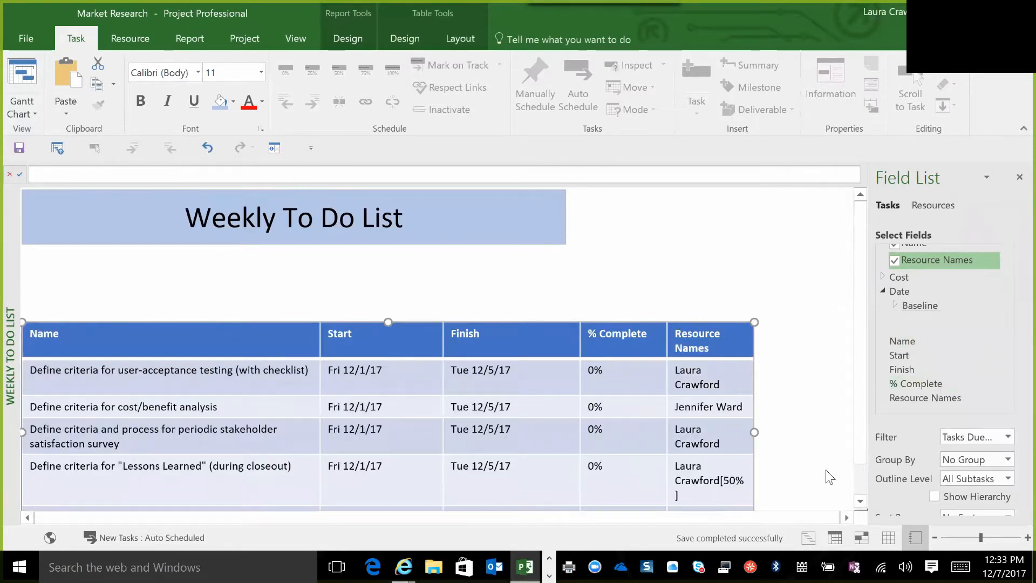
pyautogui.click(861, 501)
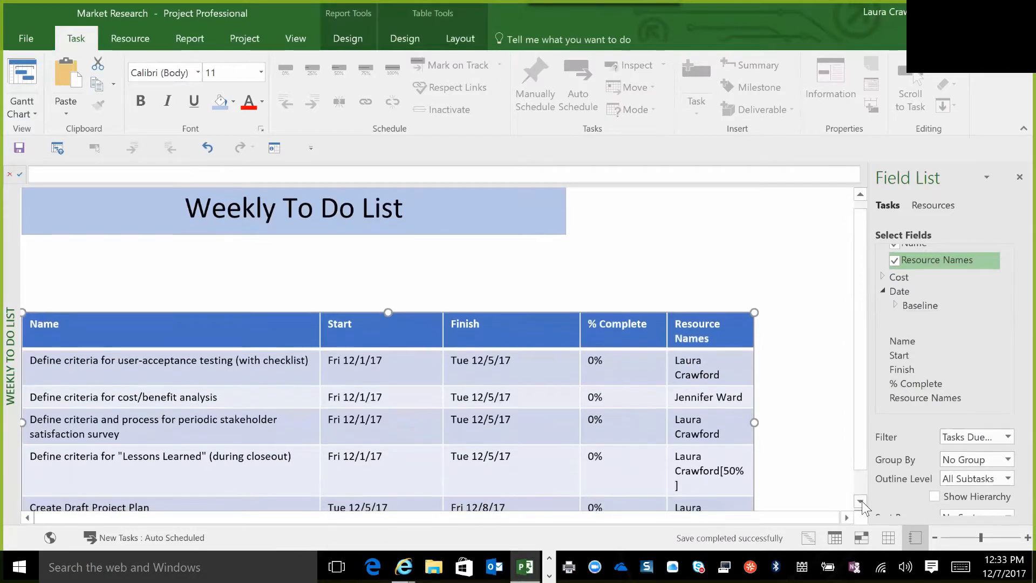
pyautogui.click(861, 501)
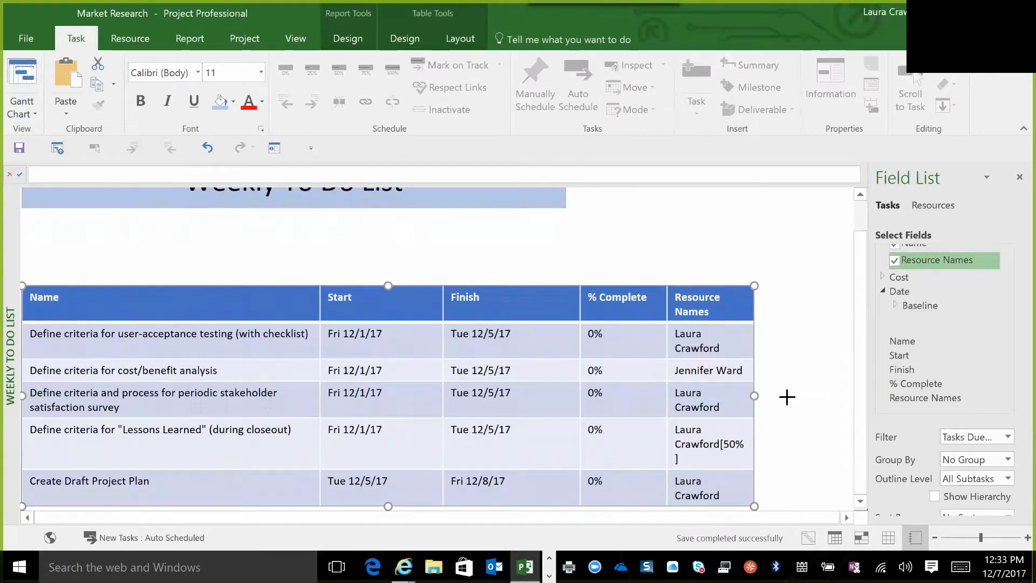
pyautogui.moveTo(806, 391); pyautogui.dragTo(822, 393)
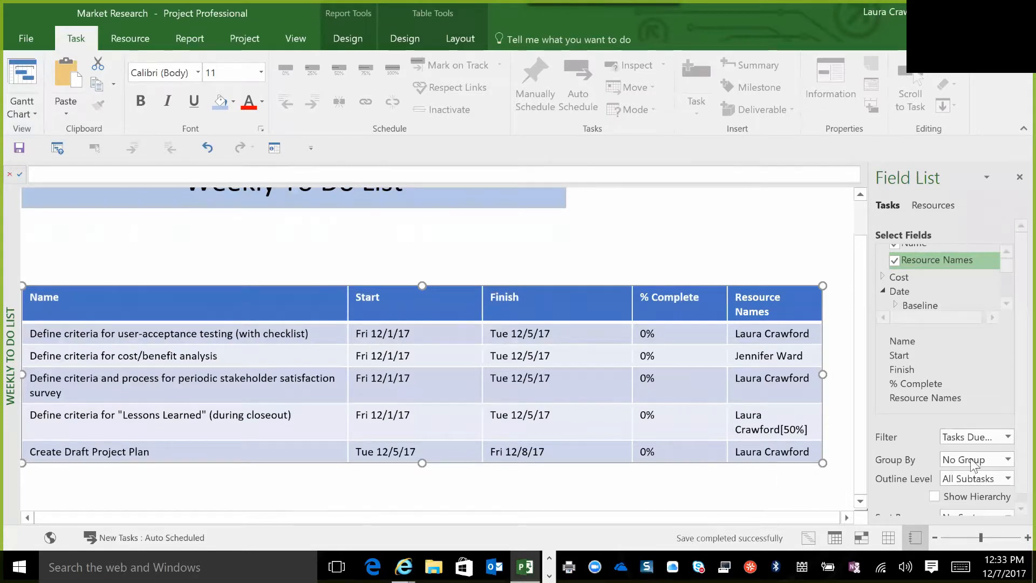
# Group the table by Resource and set its outline level to Level 4.
pyautogui.click(1008, 460)
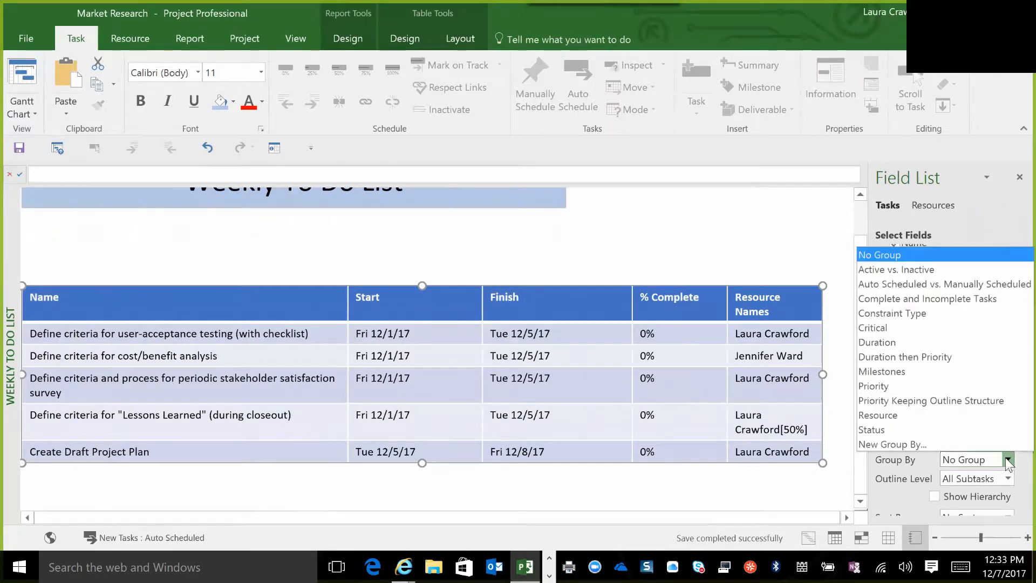
pyautogui.click(878, 415)
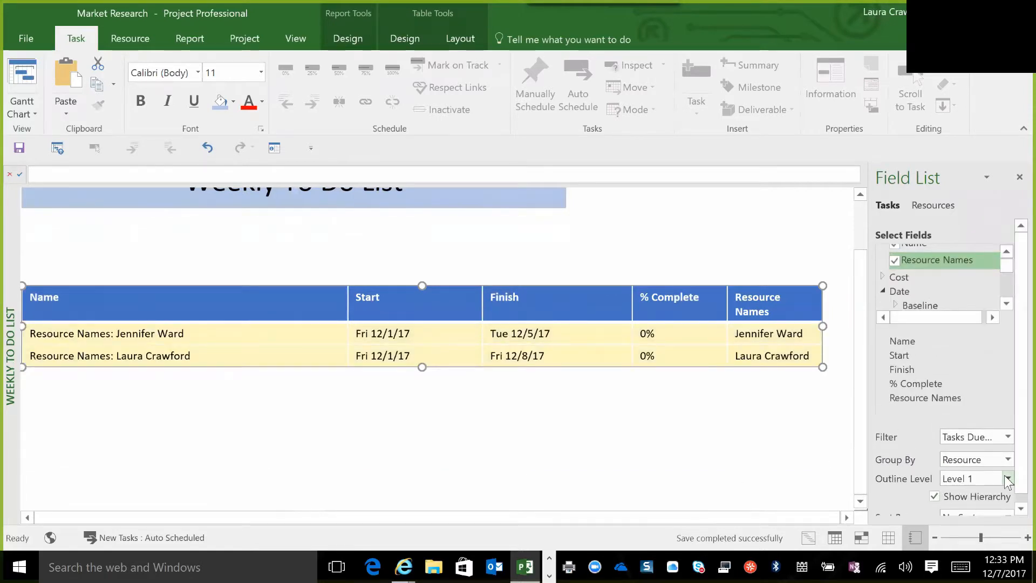
pyautogui.click(1008, 479)
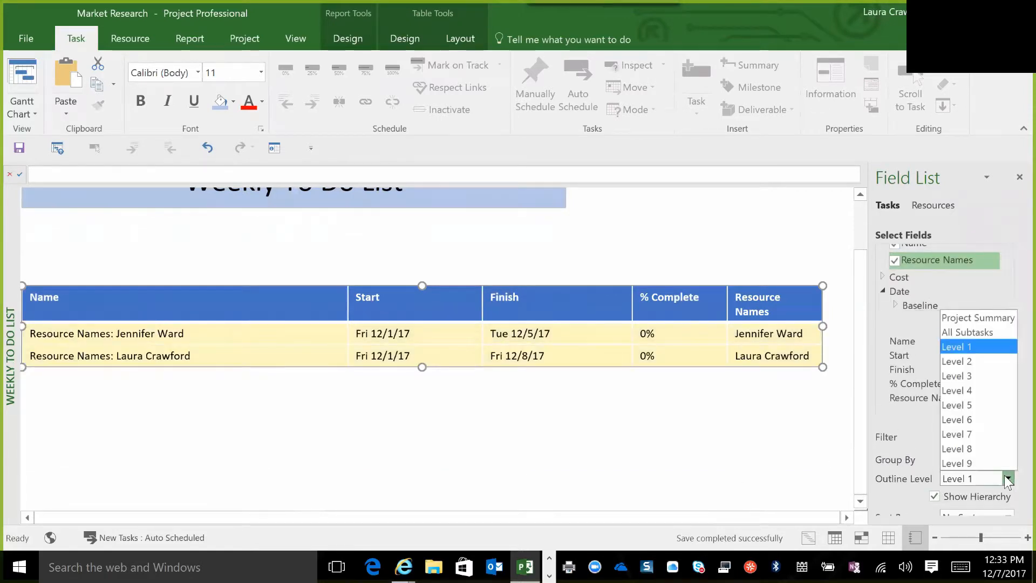
pyautogui.click(966, 390)
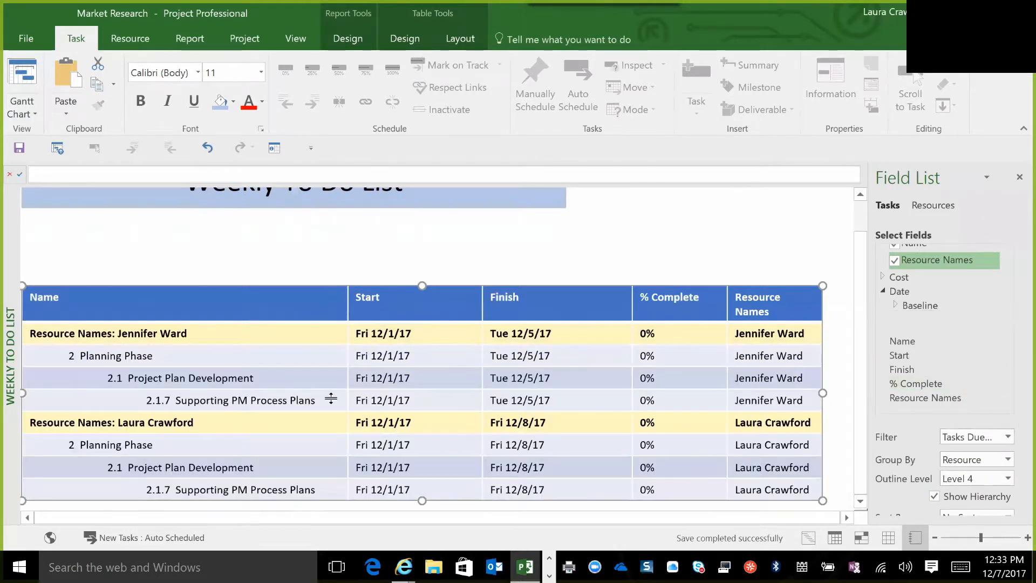
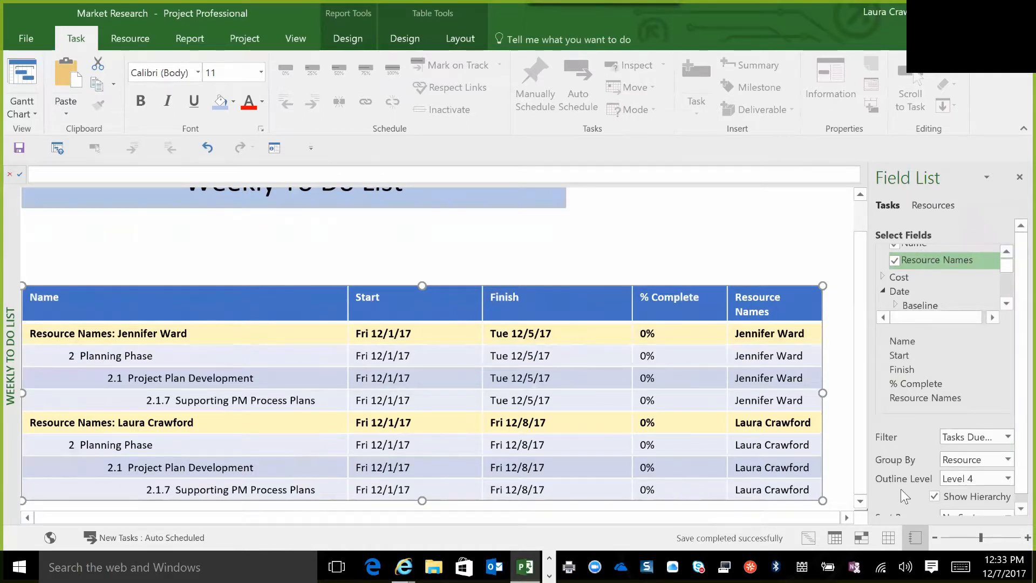
# Set the table's outline level to Level 6 and review the tasks listed under each resource.
pyautogui.click(1007, 478)
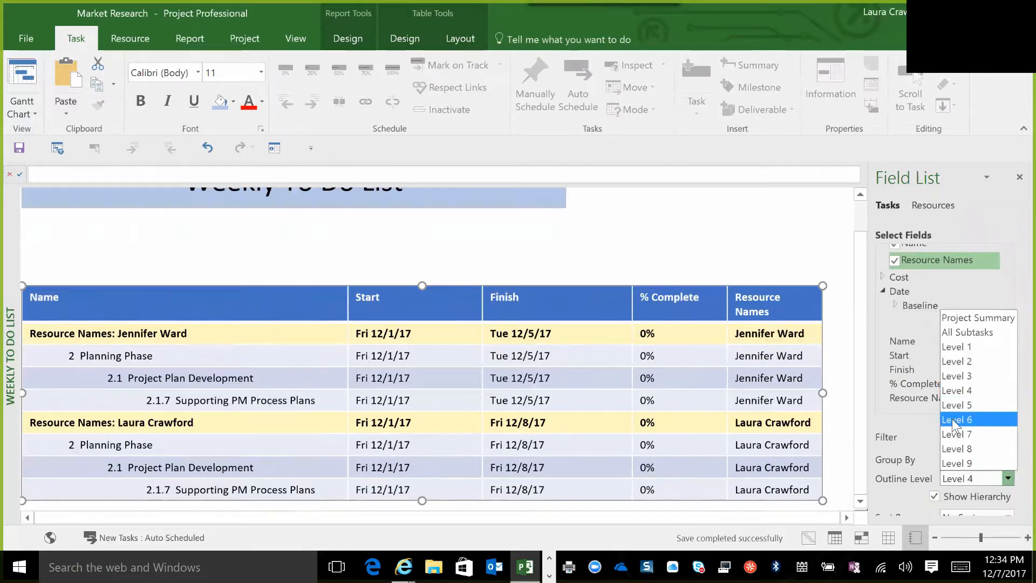
pyautogui.click(952, 419)
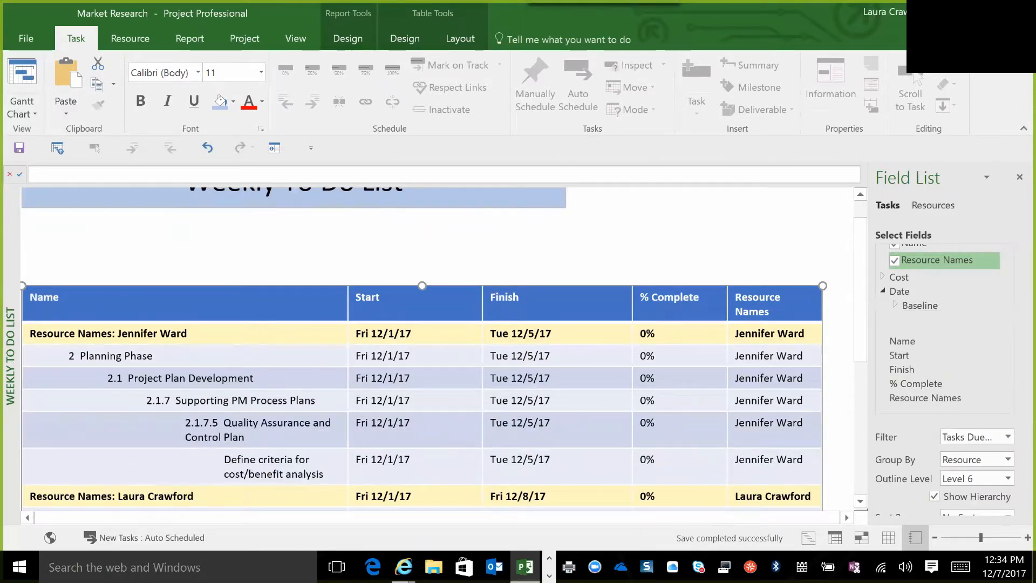
pyautogui.click(863, 505)
pyautogui.moveTo(864, 506); pyautogui.dragTo(863, 505)
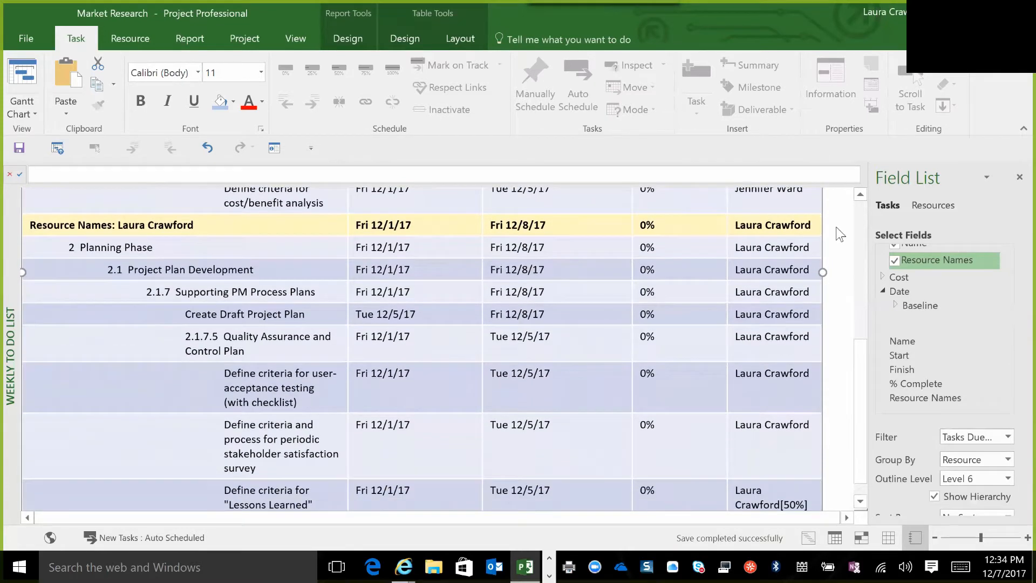
pyautogui.moveTo(863, 218); pyautogui.dragTo(864, 219)
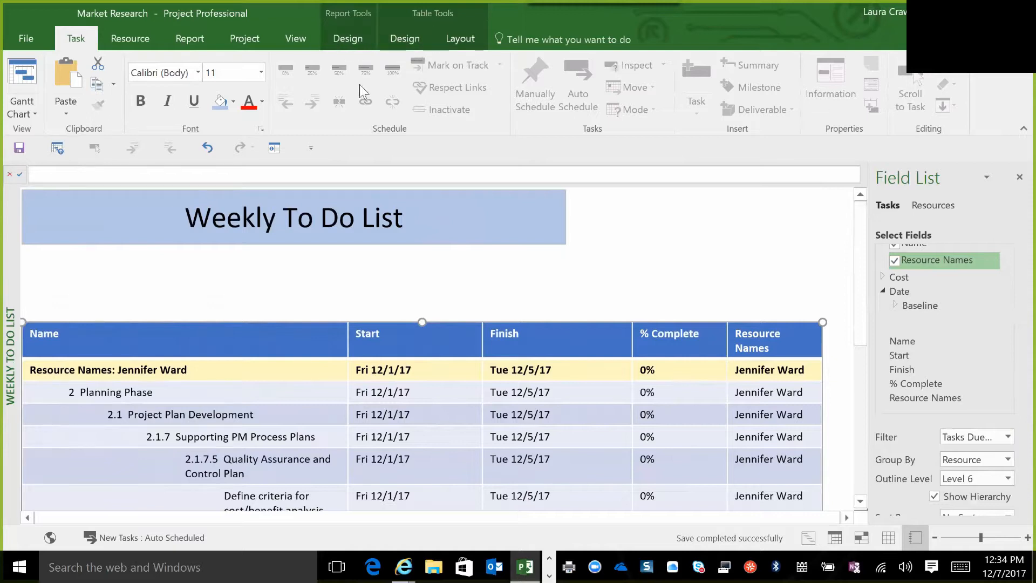
# Check the report's name in the Rename Report dialog, keep it as Weekly To Do List, and save the project.
pyautogui.click(189, 38)
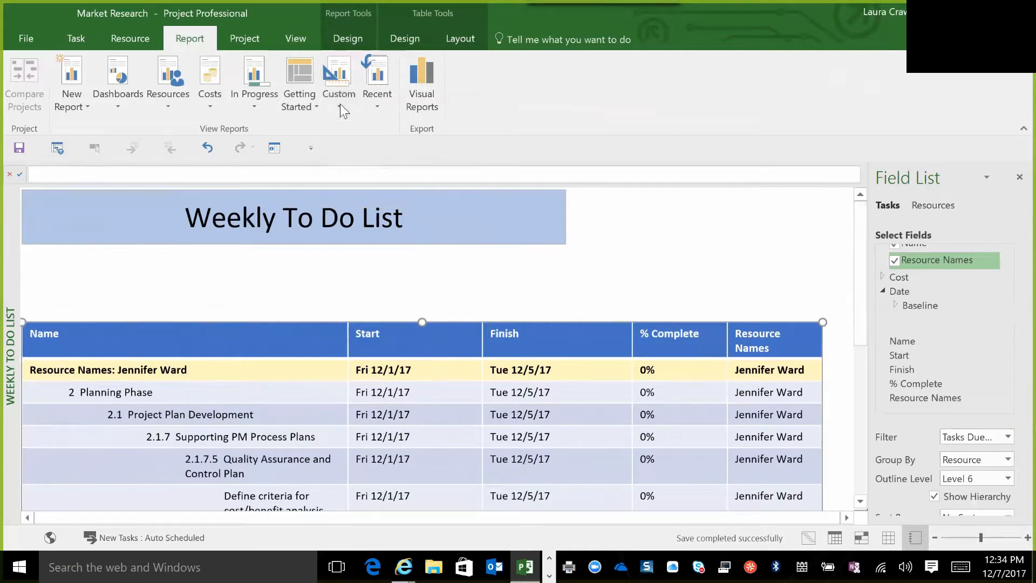
pyautogui.click(406, 39)
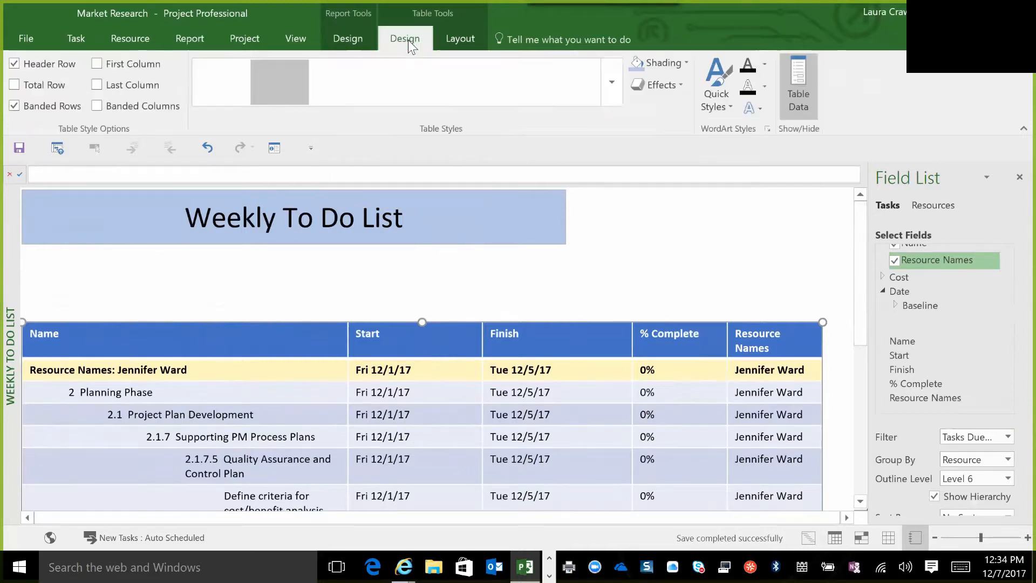
pyautogui.click(457, 39)
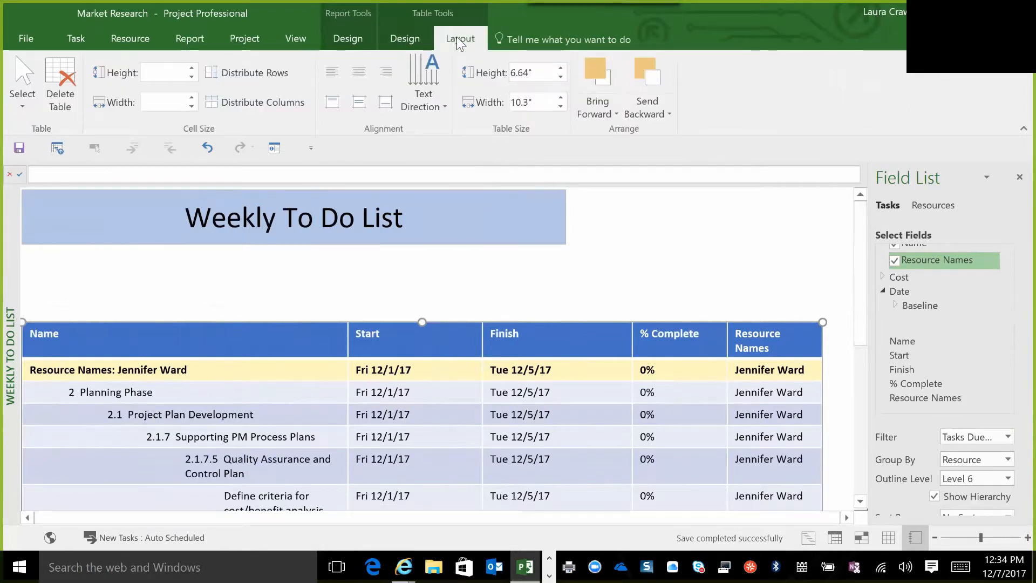
pyautogui.click(347, 40)
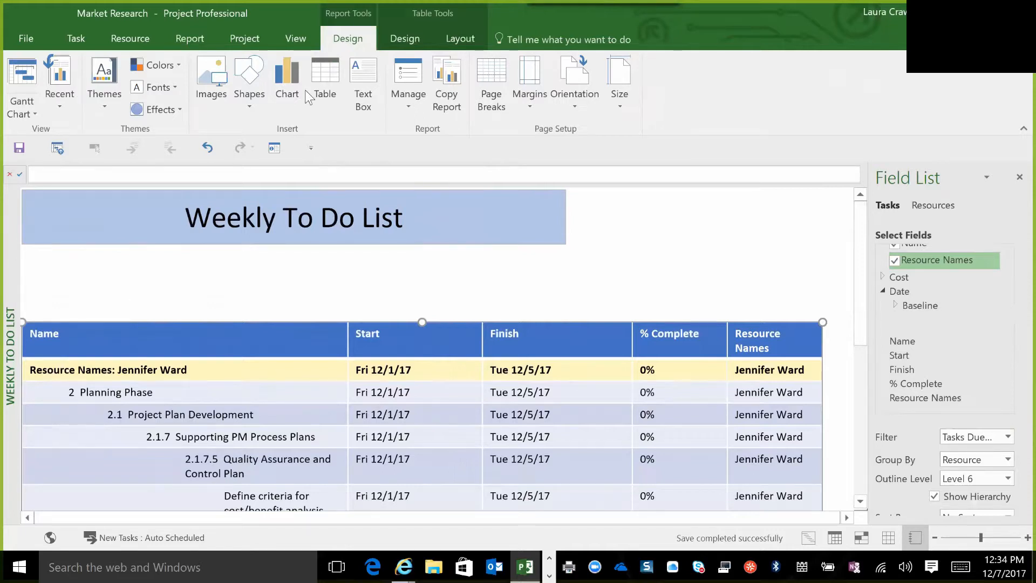
pyautogui.click(410, 80)
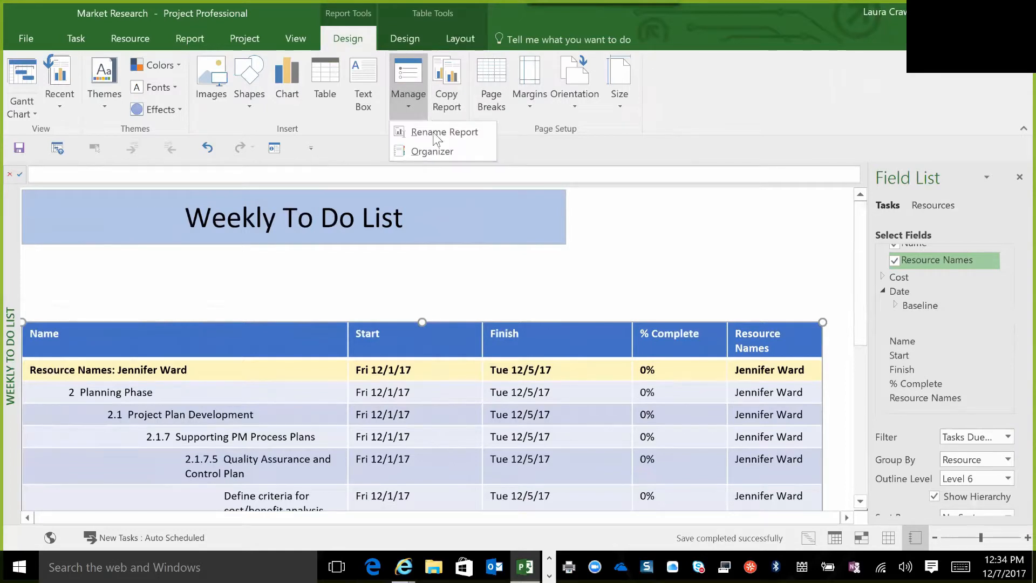
pyautogui.click(454, 128)
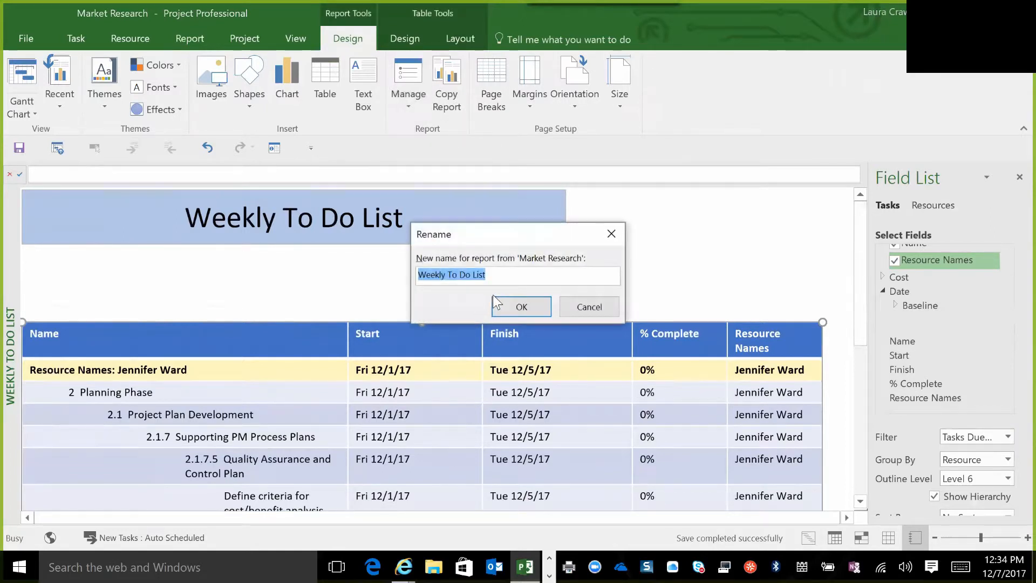
pyautogui.click(522, 307)
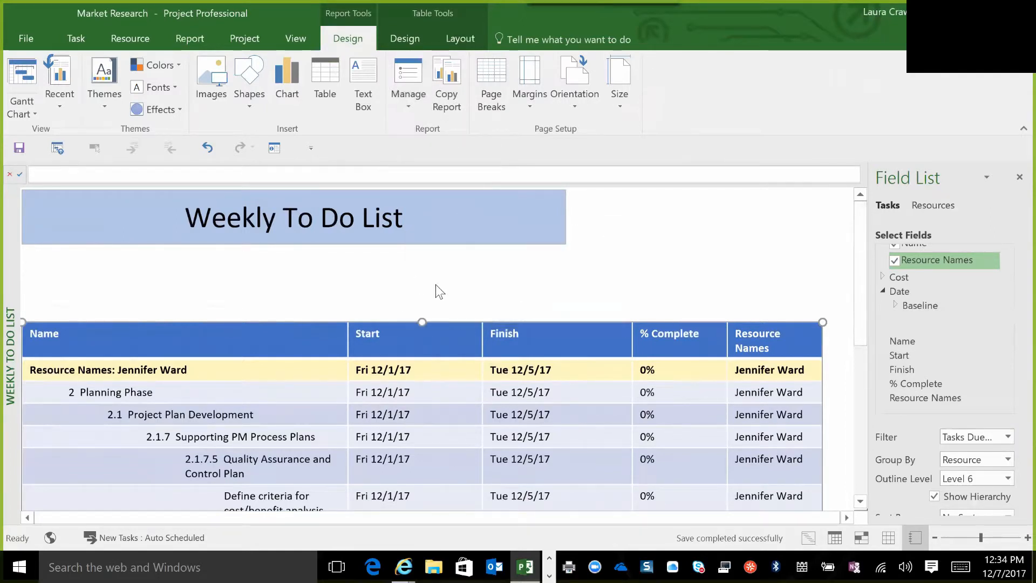
pyautogui.click(443, 289)
pyautogui.click(17, 145)
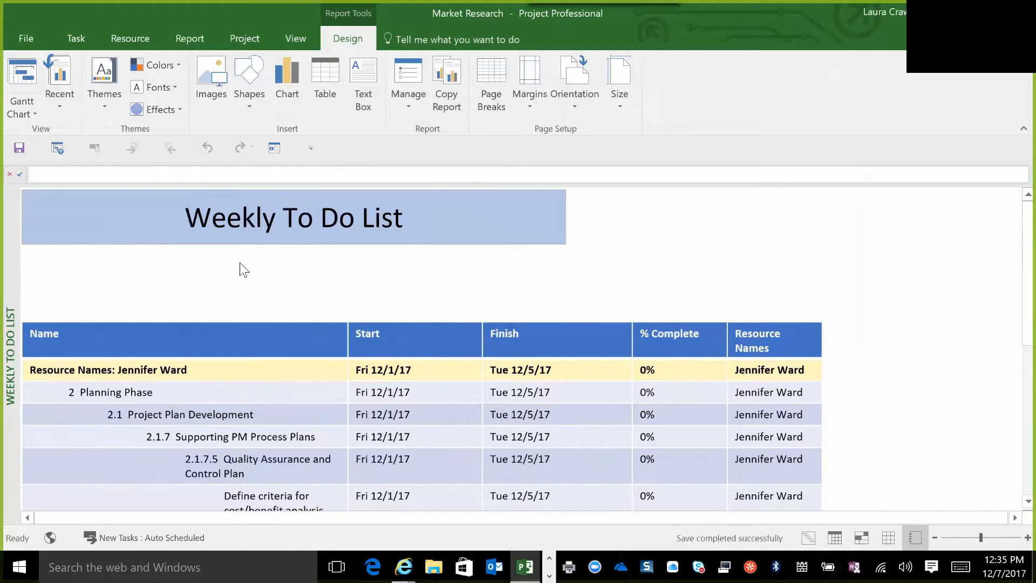
# Create a new blank report named Project Dashboard.
pyautogui.click(188, 37)
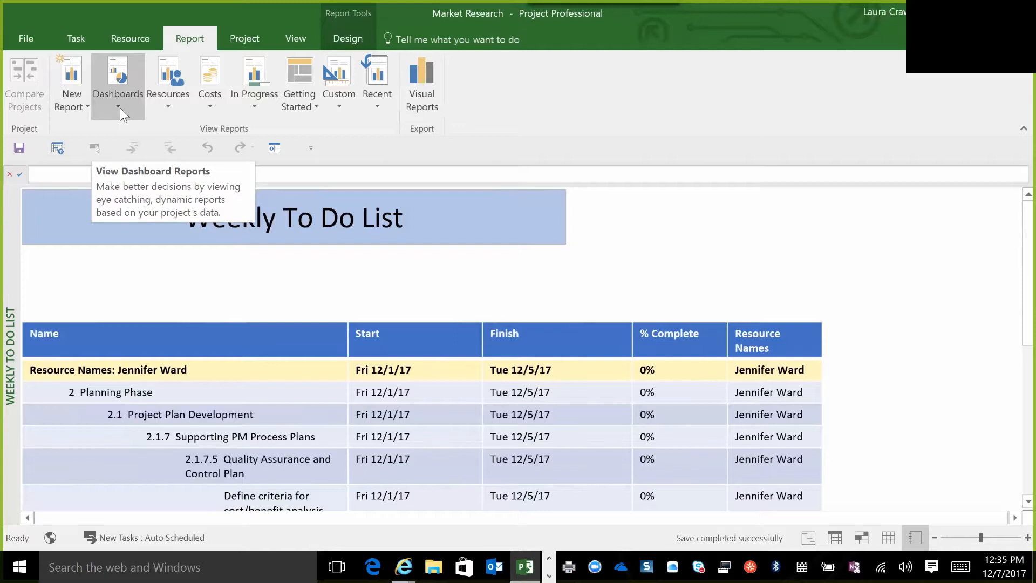
pyautogui.click(88, 111)
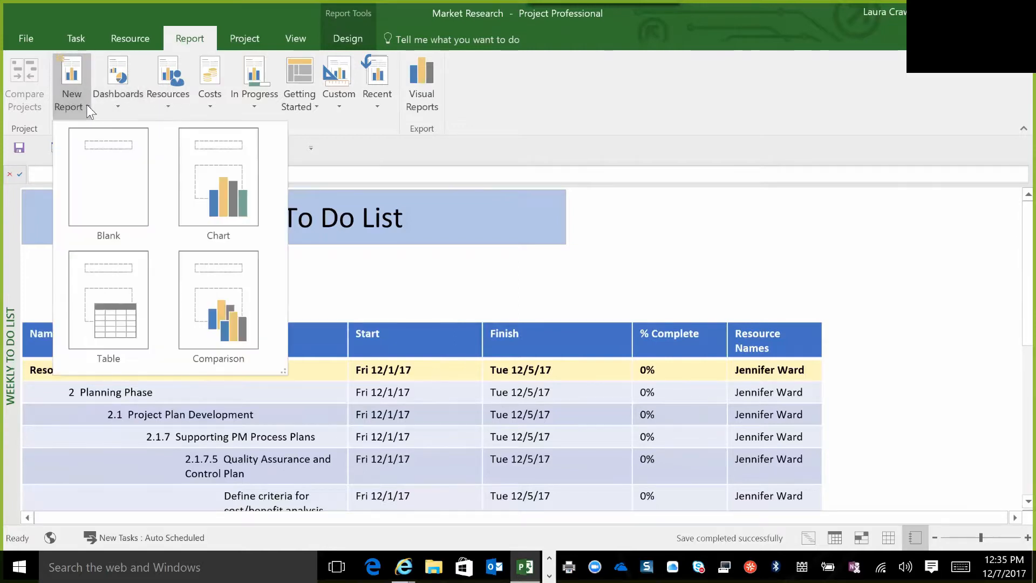
pyautogui.click(135, 190)
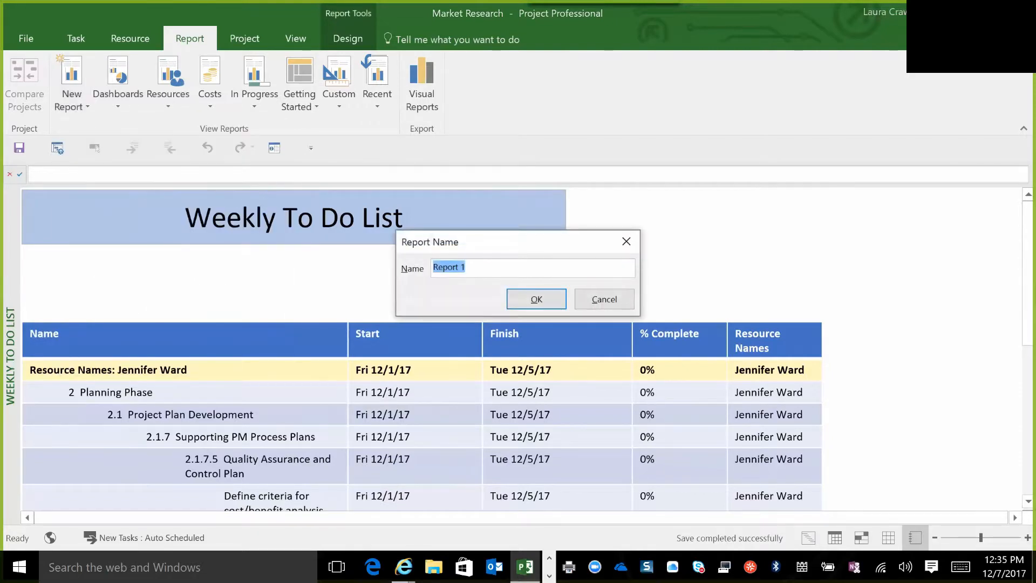
pyautogui.press('BackSpace')
pyautogui.write('Project Dashboard')
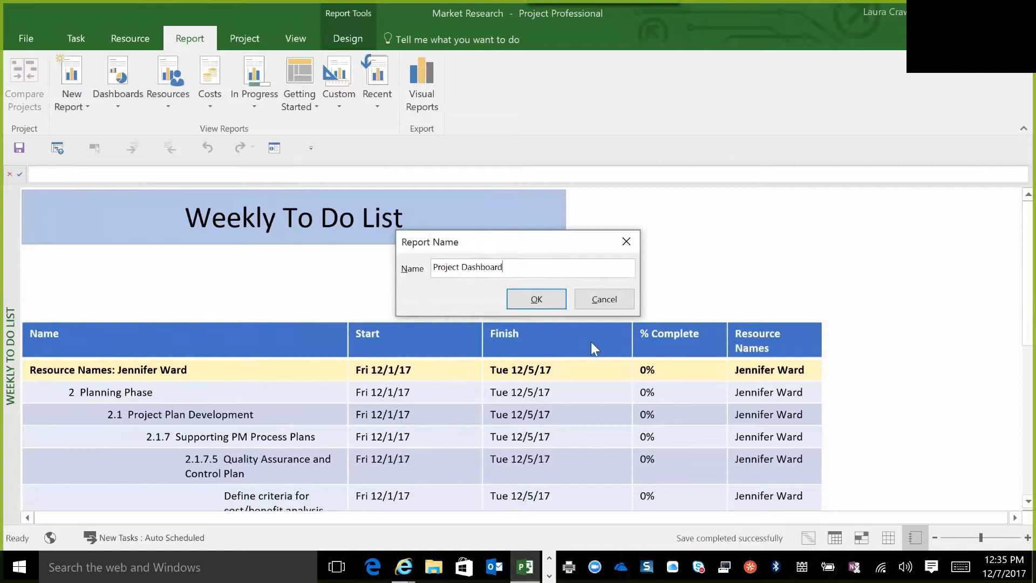
pyautogui.click(522, 297)
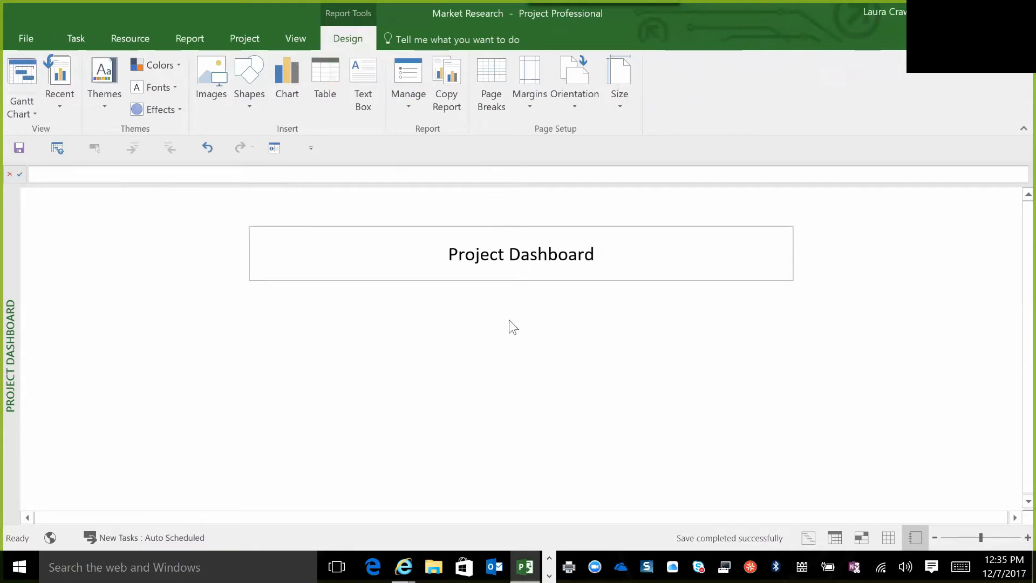
# Set both words of the Project Dashboard title to font size 28.
pyautogui.click(479, 255)
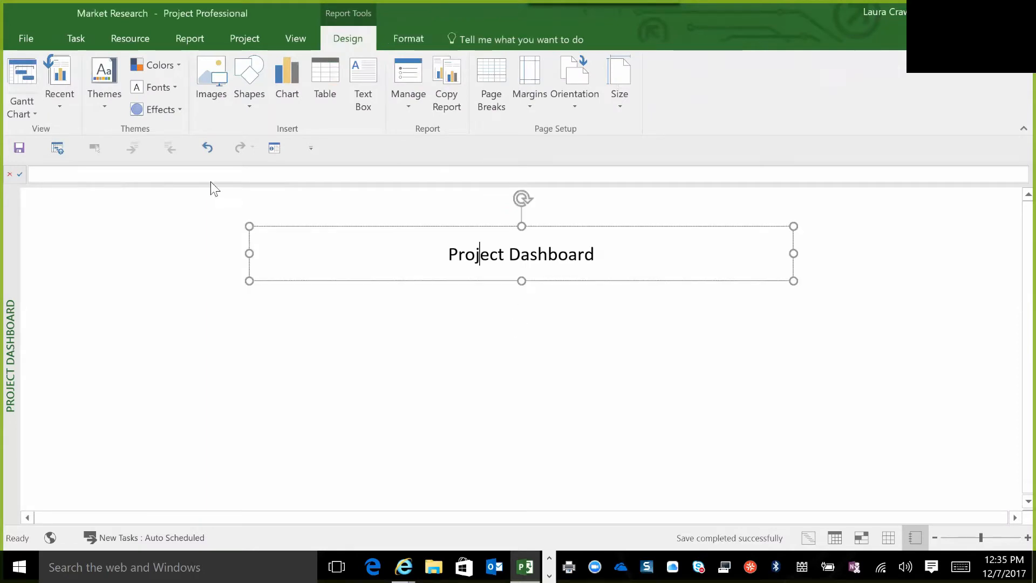
pyautogui.click(77, 37)
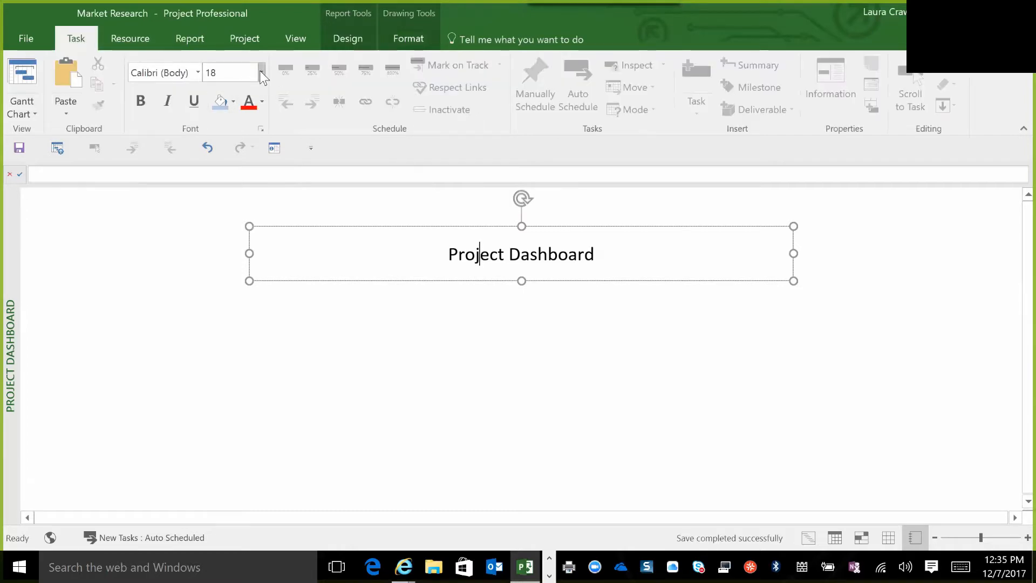
pyautogui.click(261, 72)
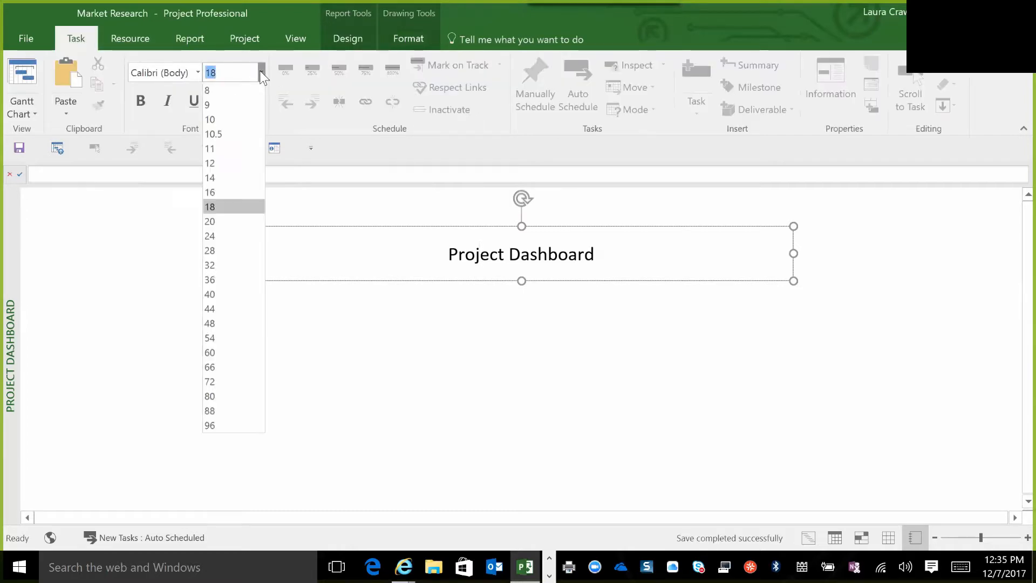
pyautogui.click(212, 254)
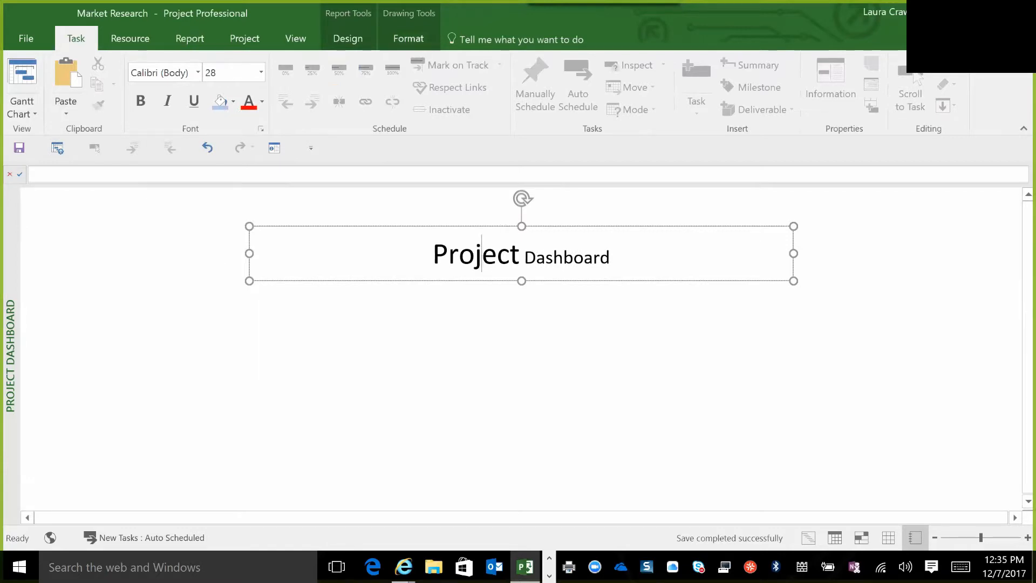
pyautogui.doubleClick(536, 258)
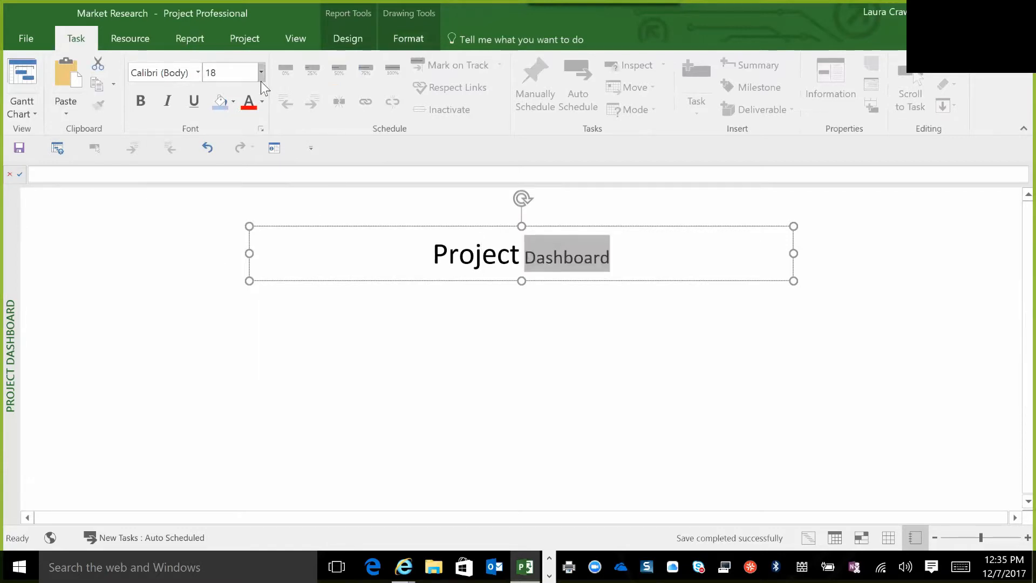
pyautogui.click(261, 72)
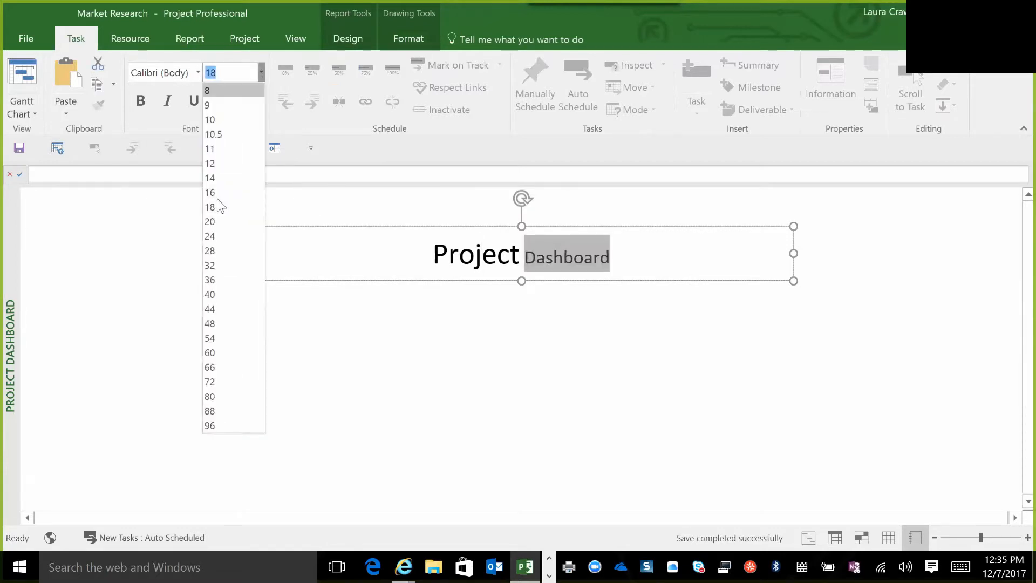
pyautogui.click(214, 253)
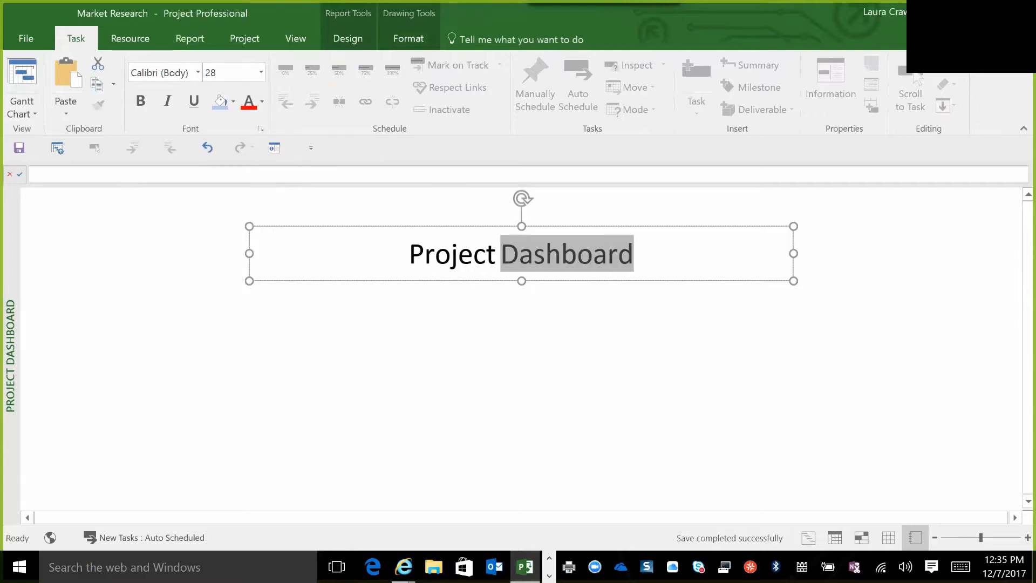
# Fill the Project Dashboard title box with light blue and deselect it.
pyautogui.click(408, 254)
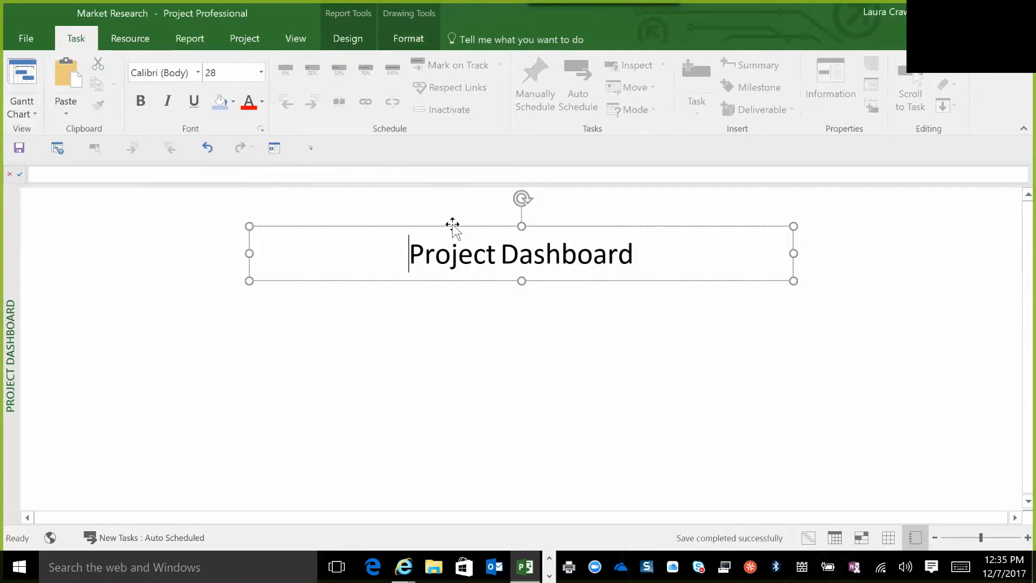
pyautogui.click(452, 226)
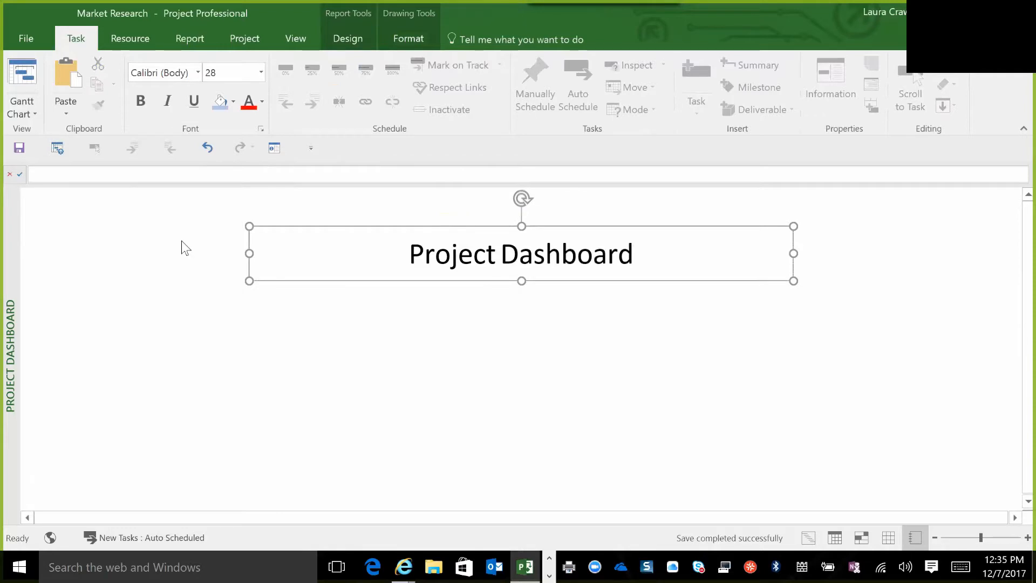
pyautogui.click(351, 43)
pyautogui.click(401, 40)
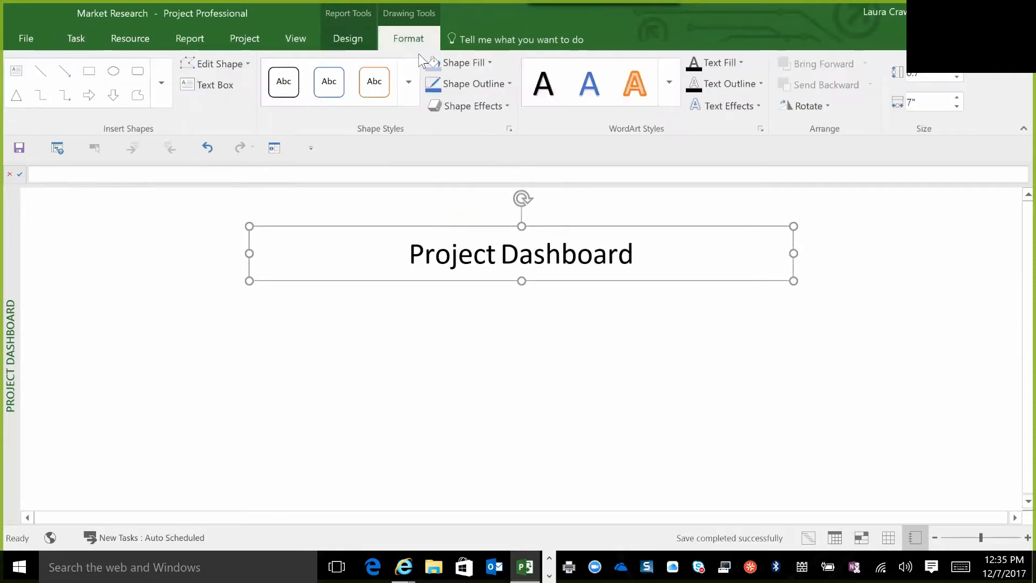
pyautogui.click(434, 62)
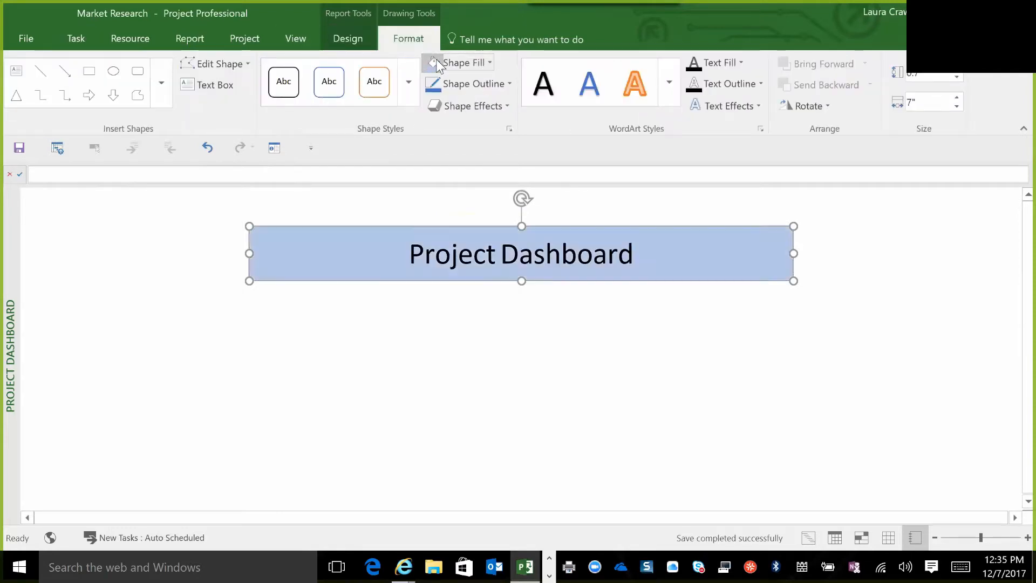
pyautogui.click(418, 356)
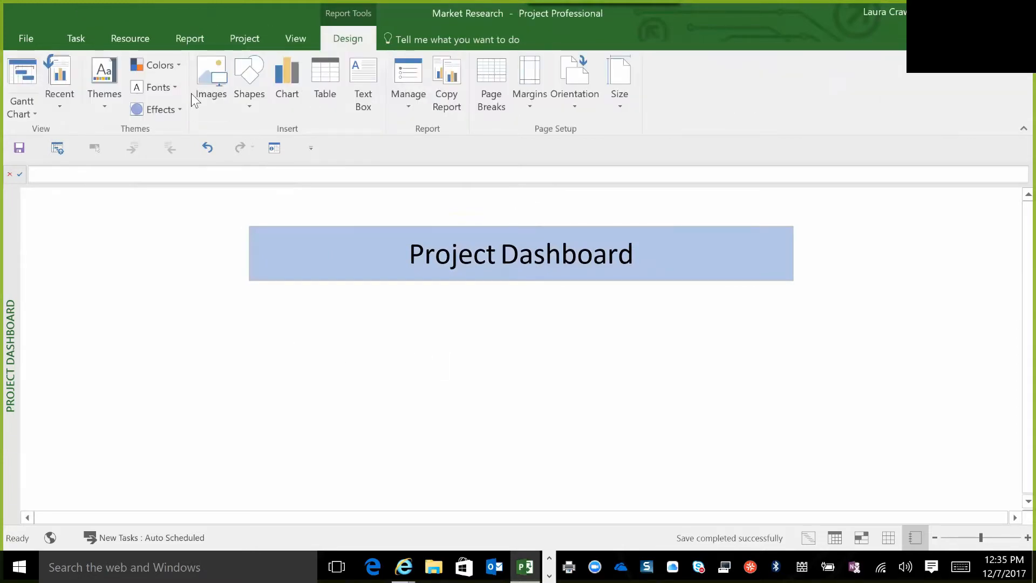
# Start inserting a picture and search the Pictures folder for "PPMW Logo".
pyautogui.click(227, 55)
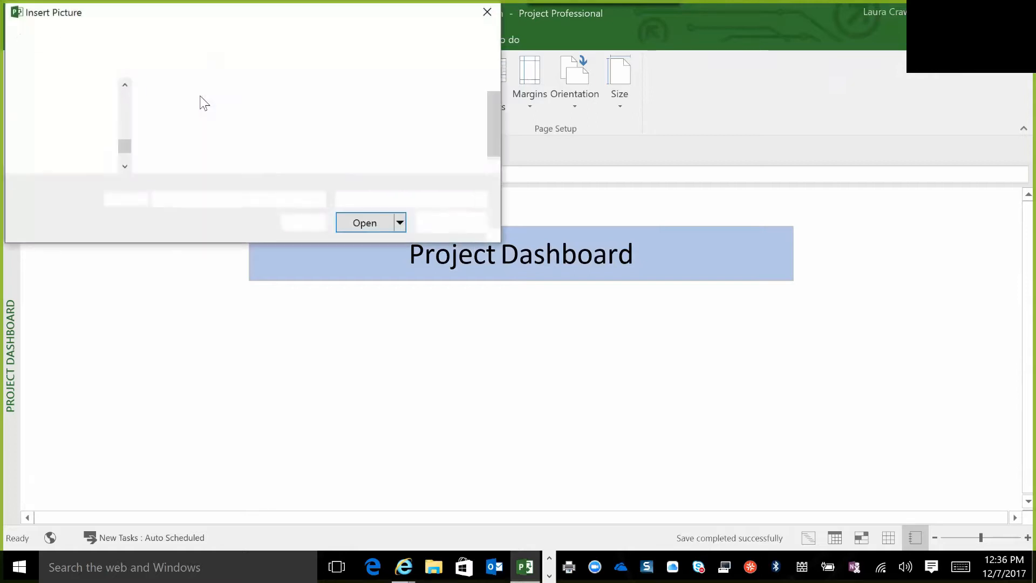
pyautogui.click(357, 38)
pyautogui.write('PPM')
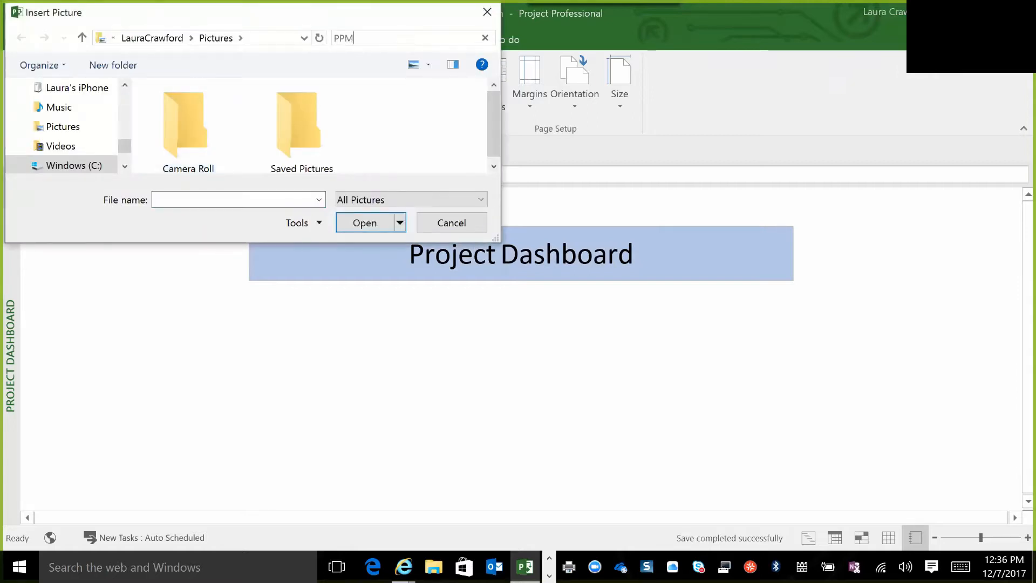
pyautogui.write('W Logo')
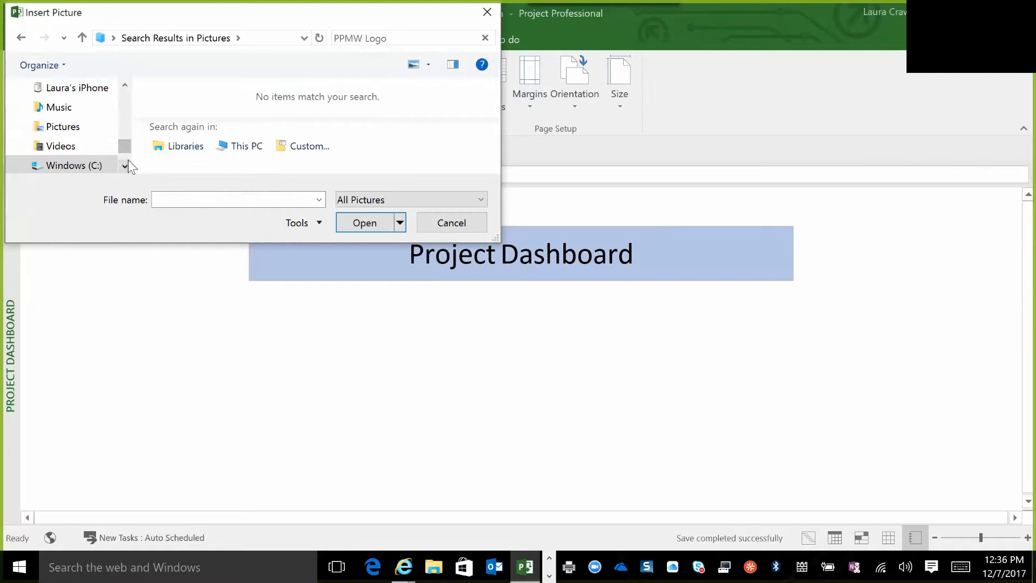
# Search the Documents folder for "PPMW" and insert the PPMW Logo picture into the report.
pyautogui.scroll(1, 125, 91)
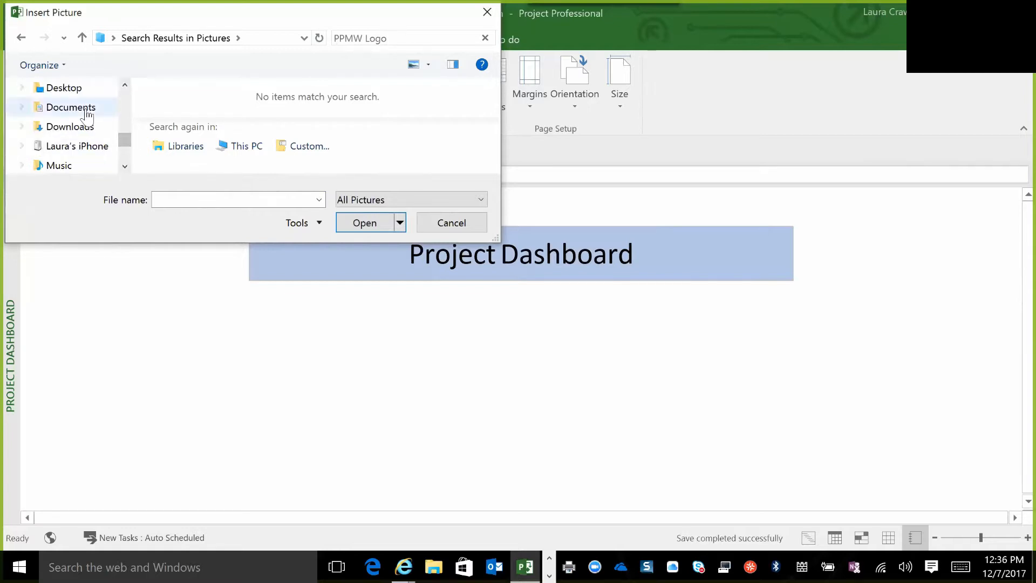
pyautogui.click(86, 111)
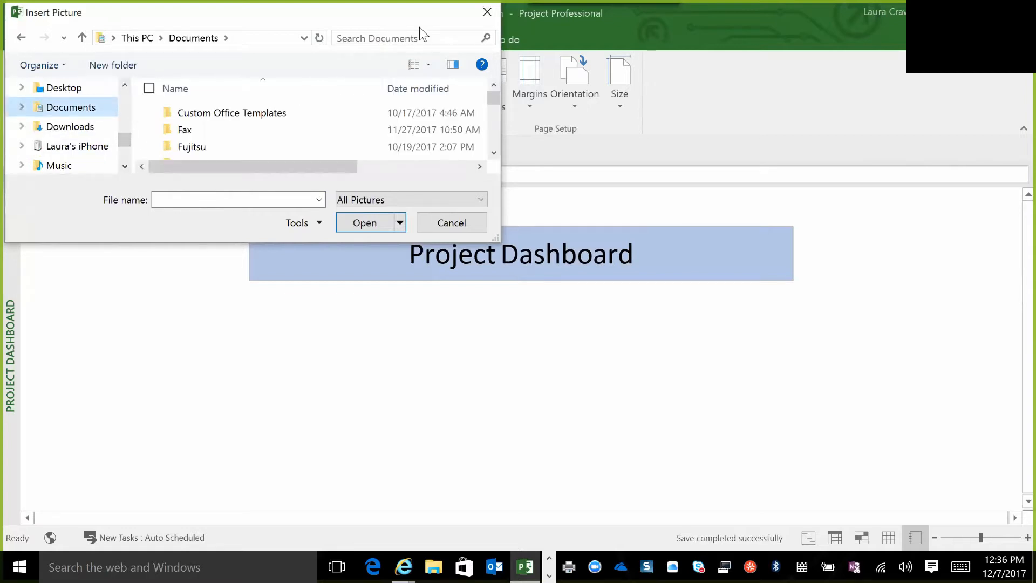
pyautogui.click(400, 39)
pyautogui.write('PPMW')
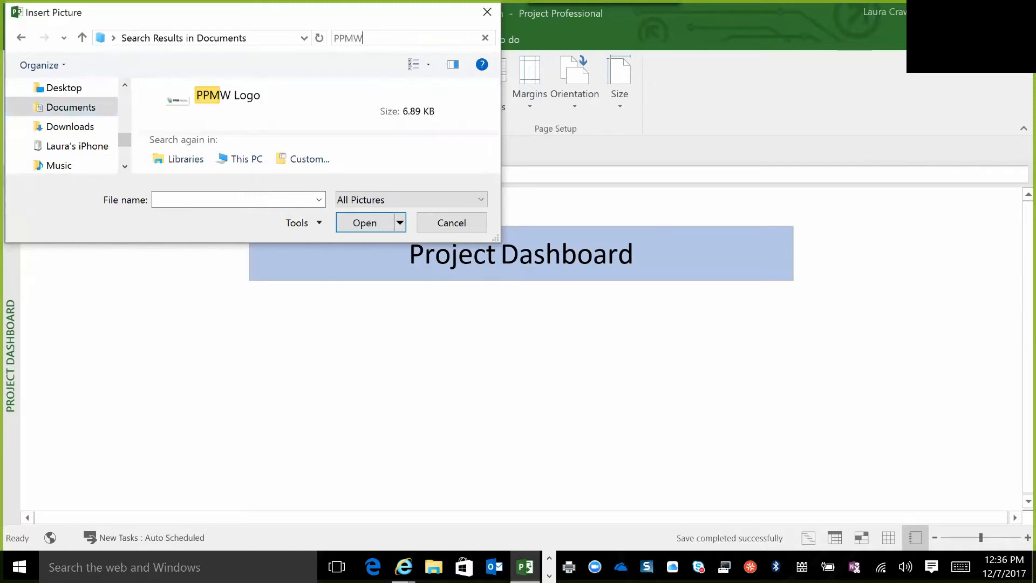
pyautogui.click(243, 99)
pyautogui.click(378, 223)
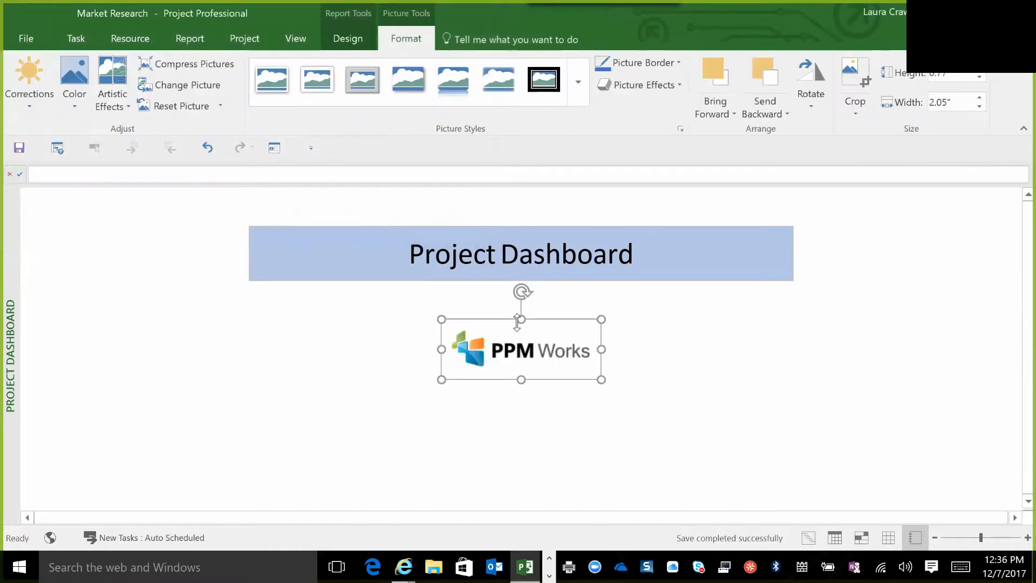
# Shift the title box toward the right and place the enlarged PPM Works logo in the report's upper-left corner.
pyautogui.moveTo(518, 320); pyautogui.dragTo(104, 185)
pyautogui.click(577, 254)
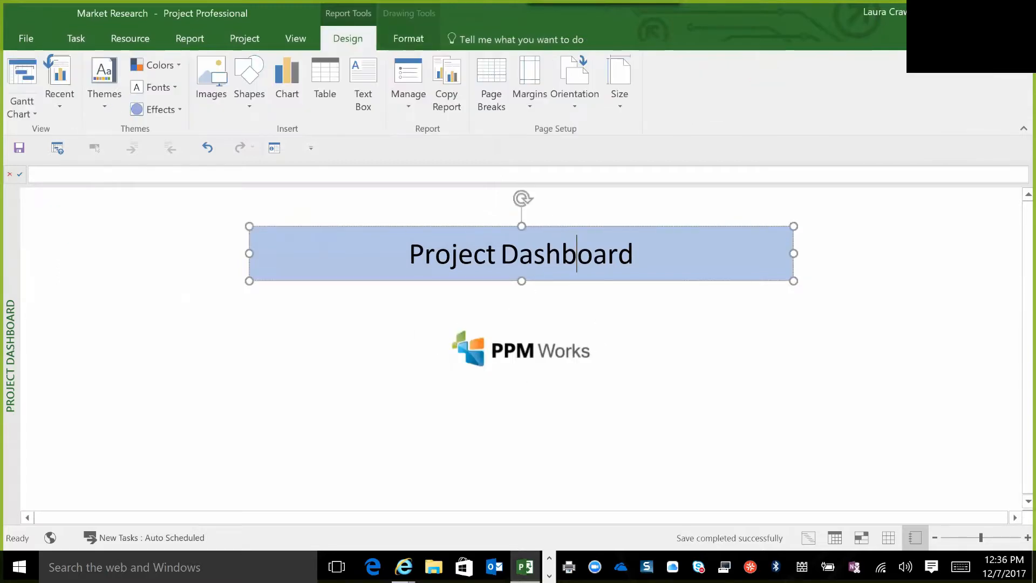
pyautogui.moveTo(622, 244); pyautogui.dragTo(746, 263)
pyautogui.moveTo(544, 359); pyautogui.dragTo(112, 226)
pyautogui.moveTo(183, 222); pyautogui.dragTo(296, 234)
pyautogui.moveTo(160, 252); pyautogui.dragTo(160, 280)
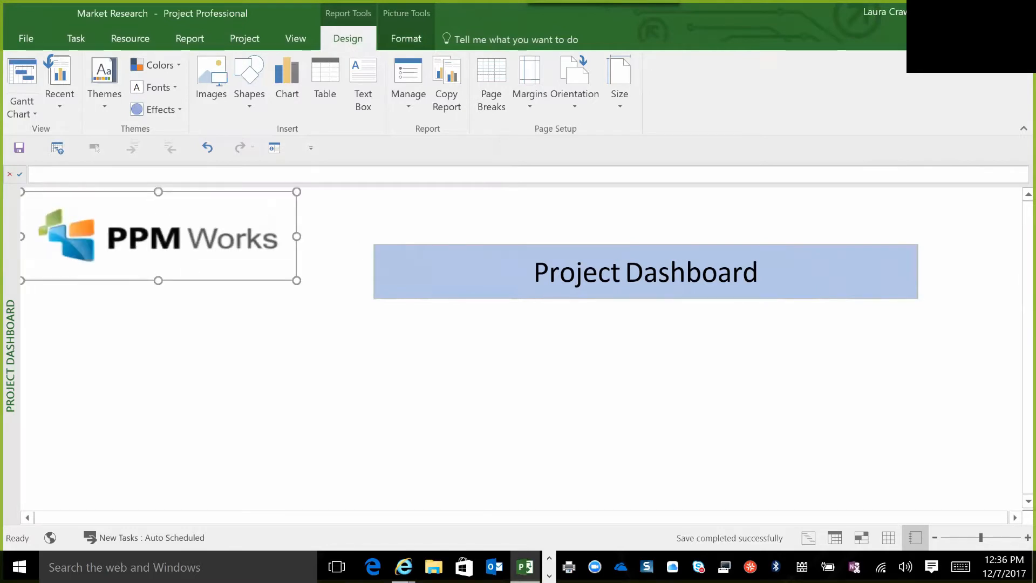
# Reposition the Project Dashboard title box just below and to the right of the logo and deselect it.
pyautogui.click(505, 272)
pyautogui.rightClick(352, 306)
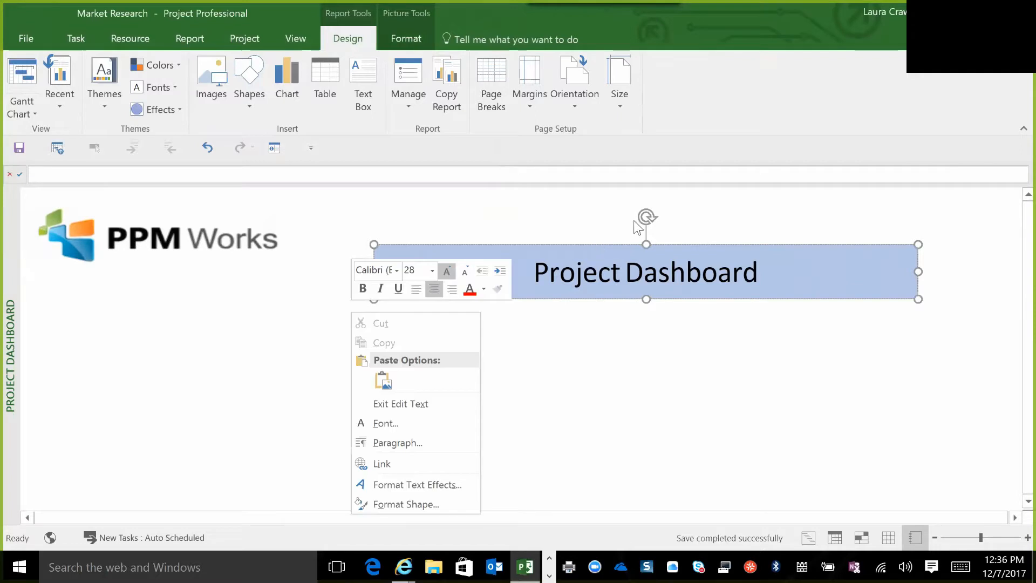
pyautogui.click(622, 244)
pyautogui.moveTo(621, 243); pyautogui.dragTo(520, 299)
pyautogui.click(480, 309)
pyautogui.click(429, 229)
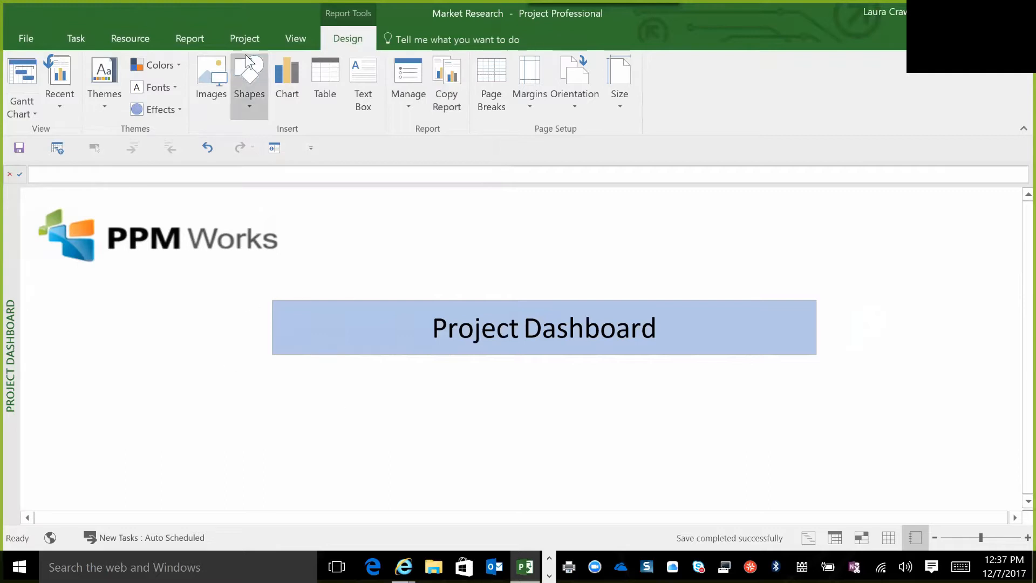
pyautogui.click(181, 36)
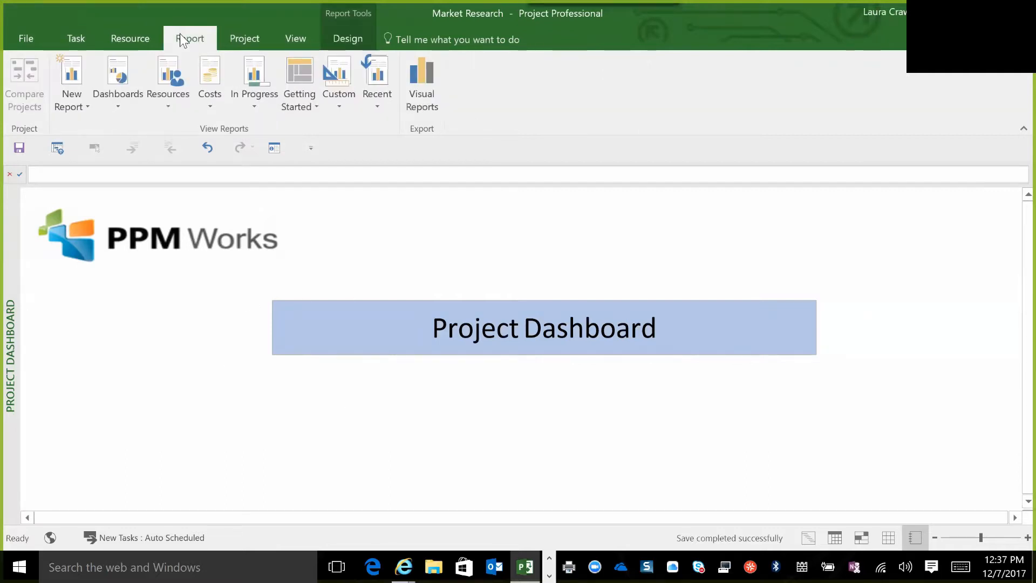
pyautogui.click(338, 111)
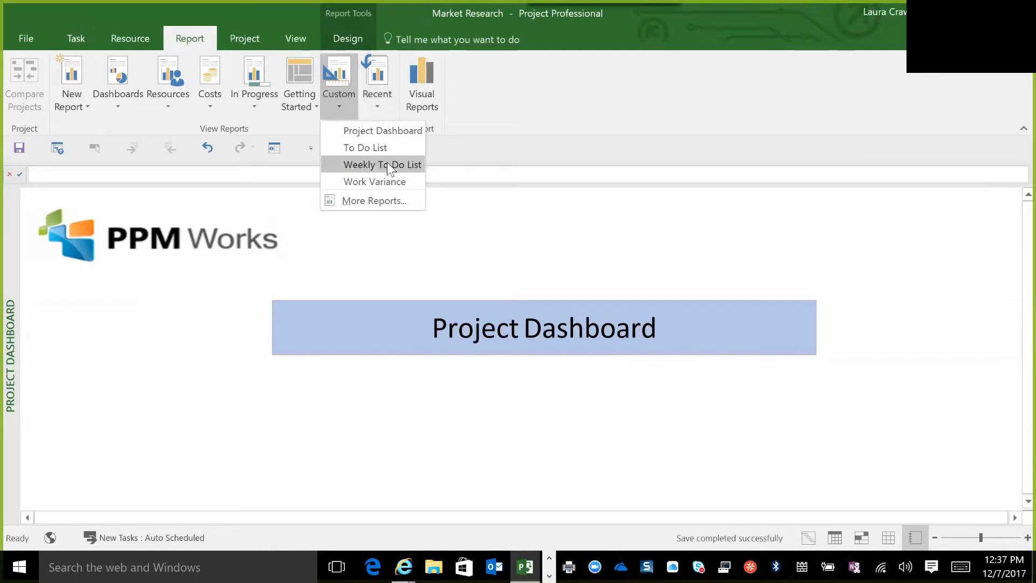
pyautogui.click(360, 133)
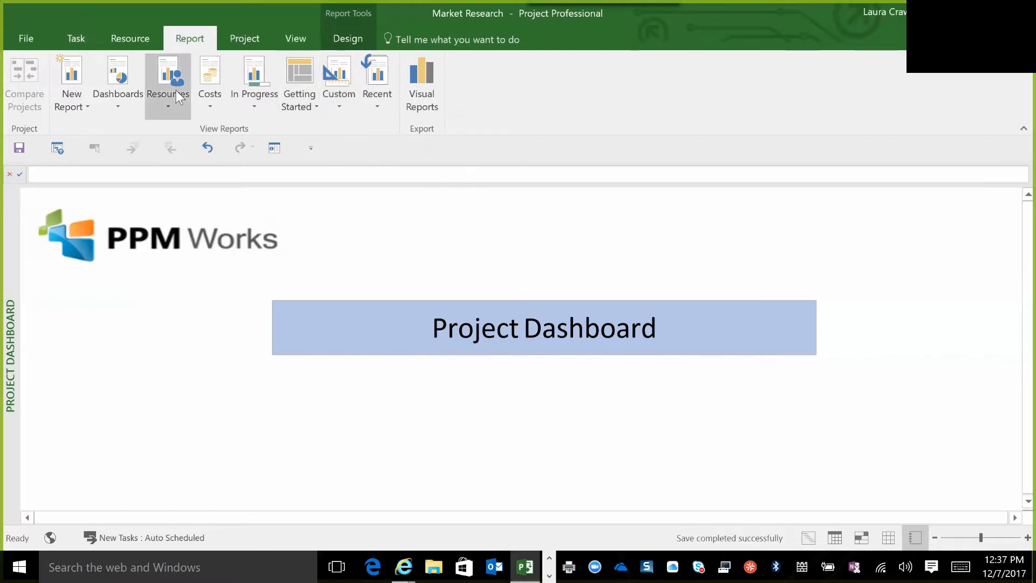
# Open the Project Overview dashboard report so that all its charts and tables fit in view.
pyautogui.click(125, 106)
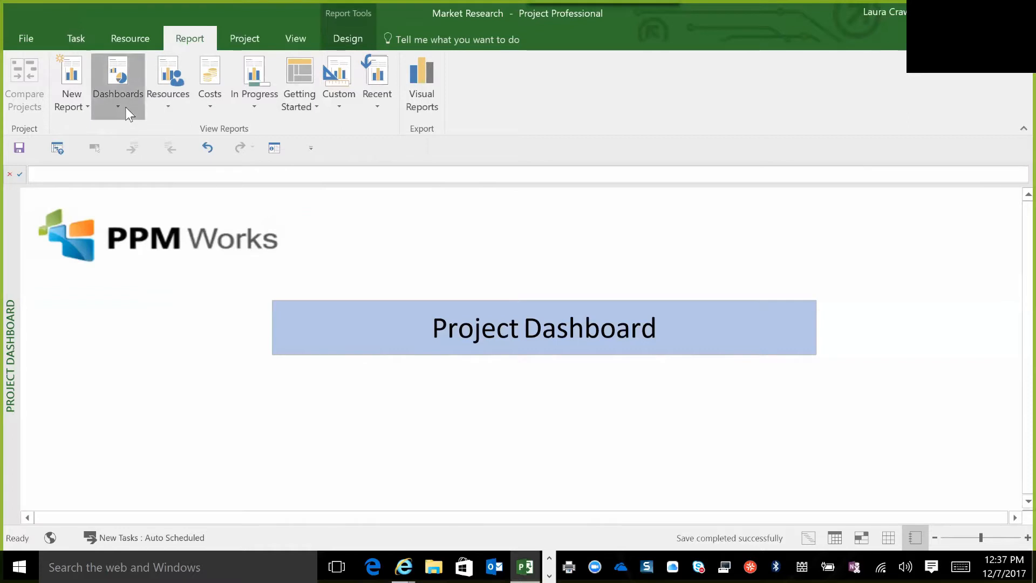
pyautogui.click(161, 164)
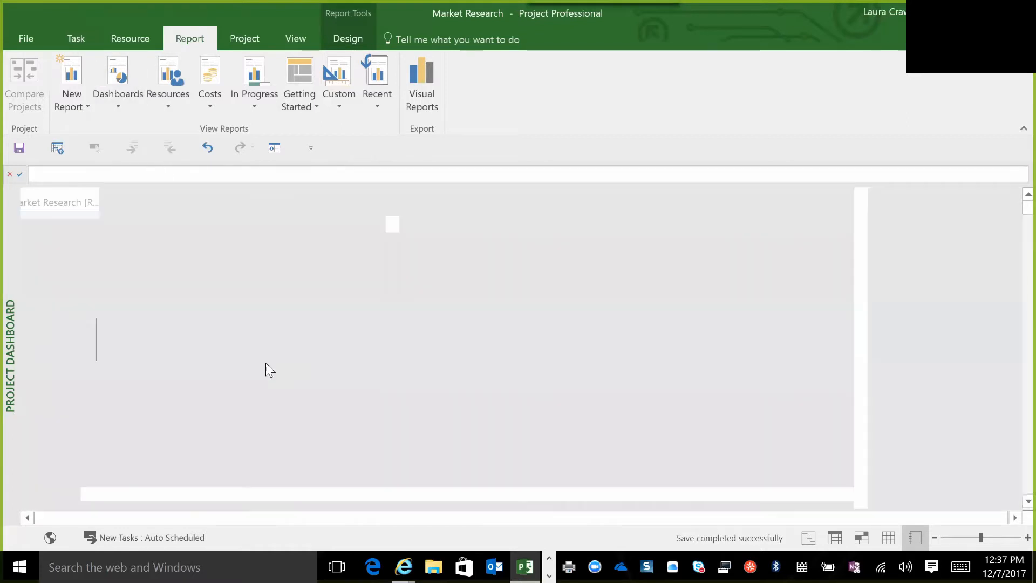
pyautogui.click(936, 538)
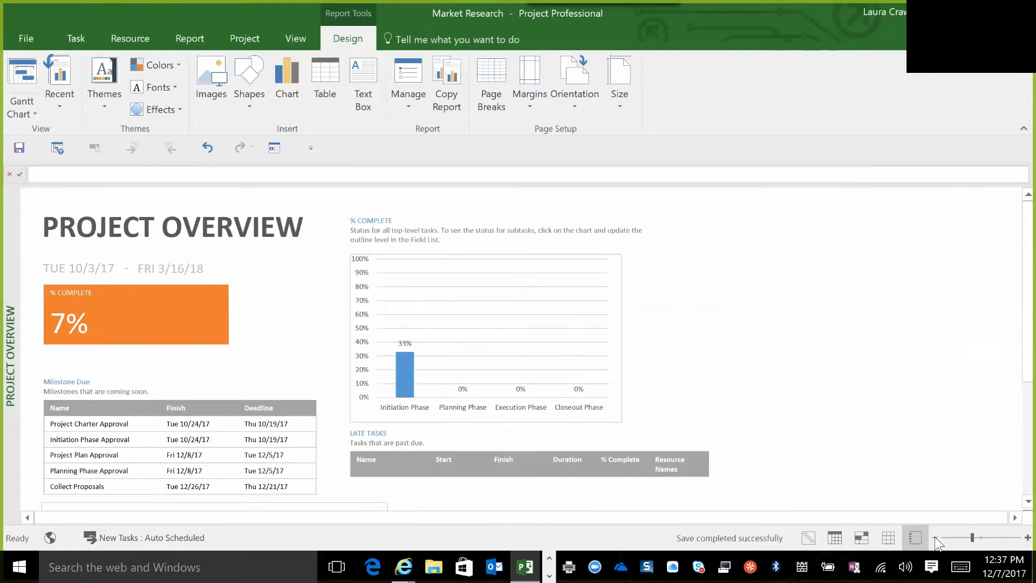
pyautogui.click(935, 538)
pyautogui.click(936, 538)
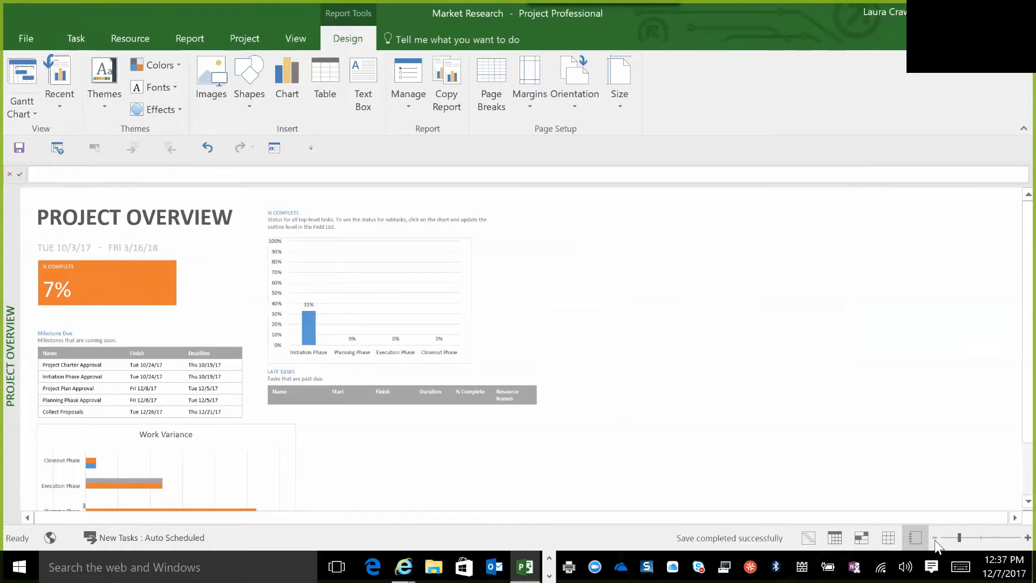
pyautogui.click(936, 538)
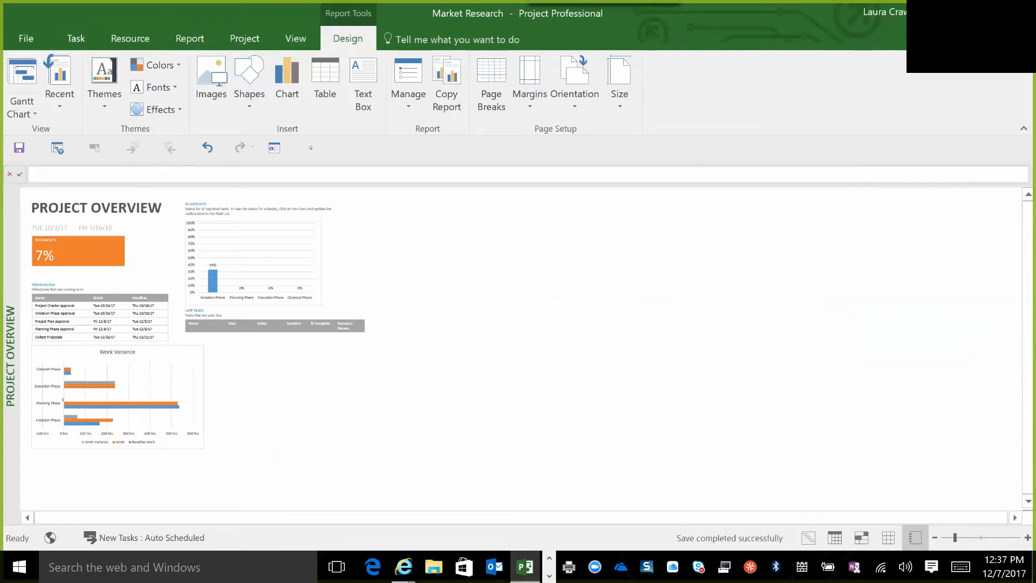
# Search Windows for "sni" and launch the Snipping Tool.
pyautogui.click(100, 564)
pyautogui.write('s')
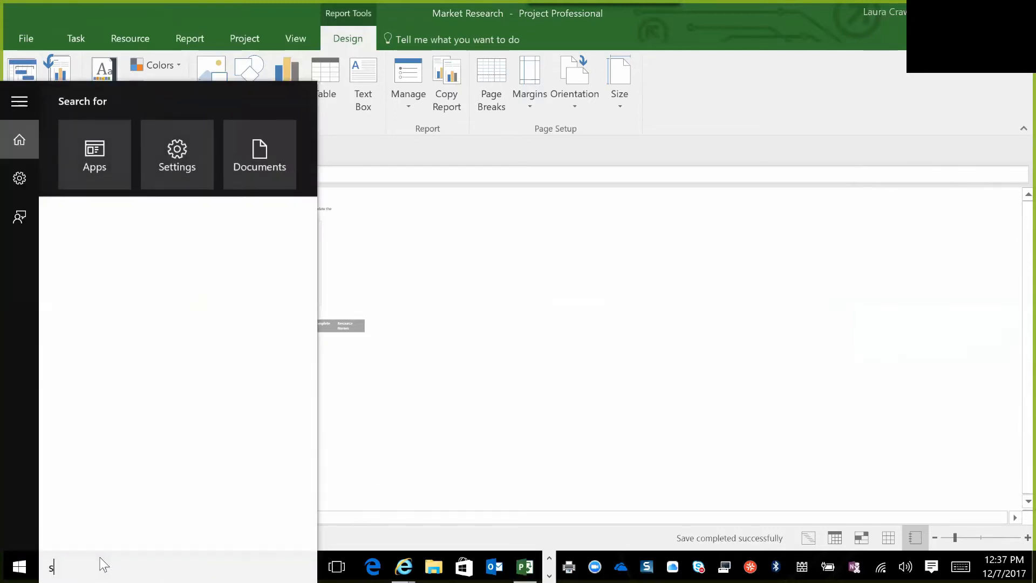
pyautogui.write('inn')
pyautogui.press('BackSpace')
pyautogui.press('BackSpace')
pyautogui.press('BackSpace')
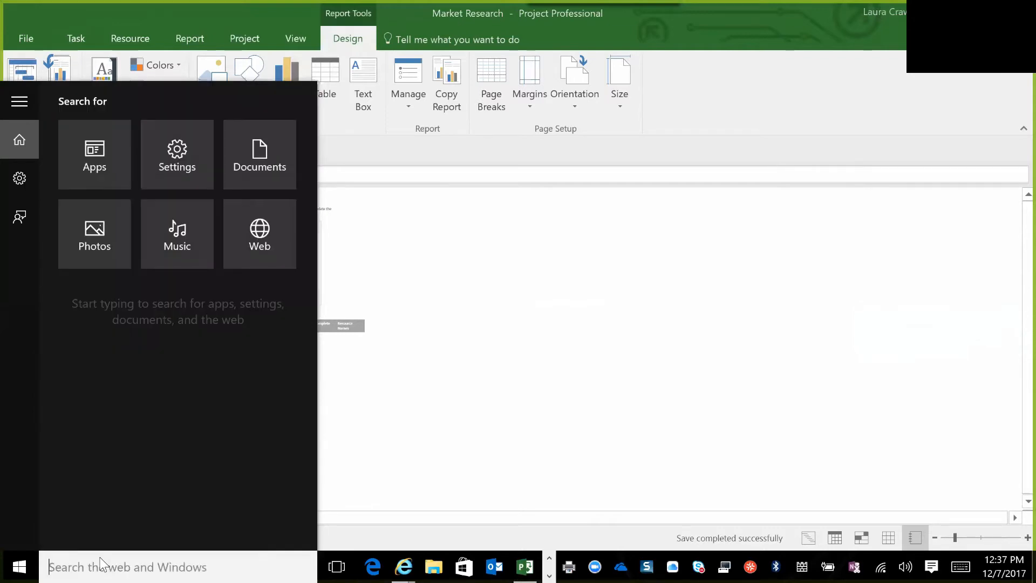
pyautogui.write('sni')
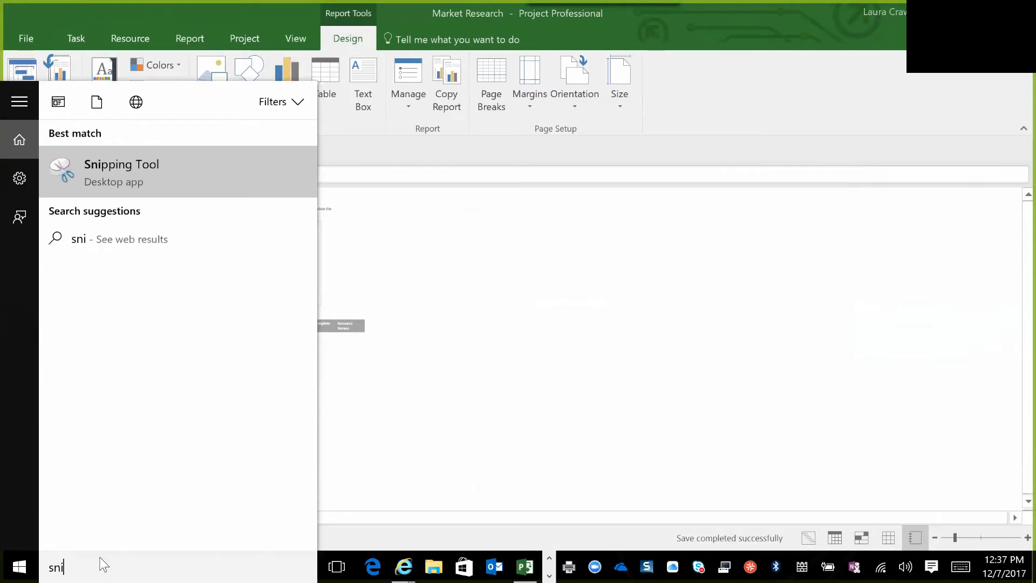
pyautogui.click(164, 167)
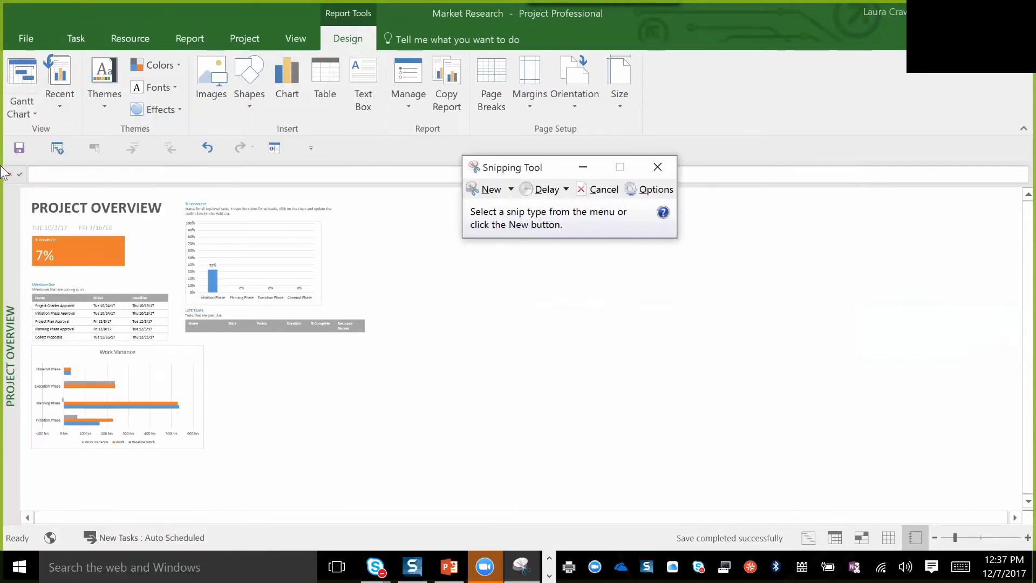
# Capture a new rectangular snip of the entire Project Overview report.
pyautogui.click(489, 188)
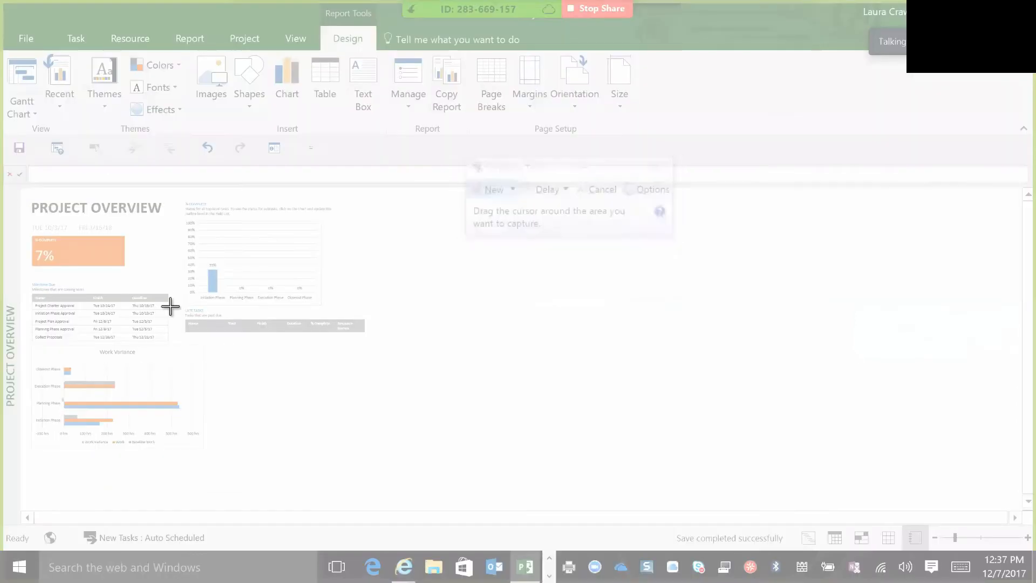
pyautogui.moveTo(169, 306); pyautogui.dragTo(402, 462)
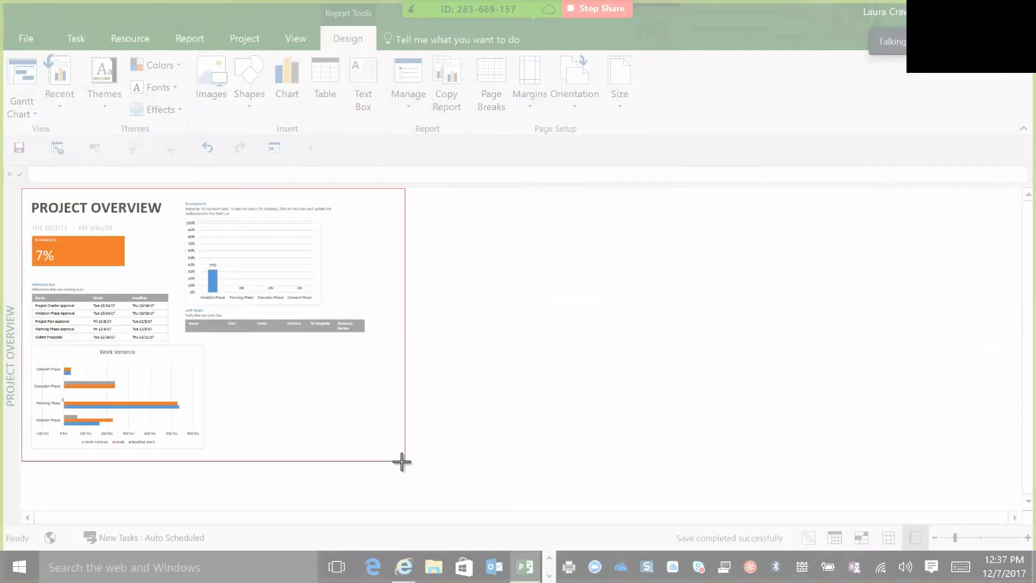
pyautogui.moveTo(402, 461); pyautogui.dragTo(403, 462)
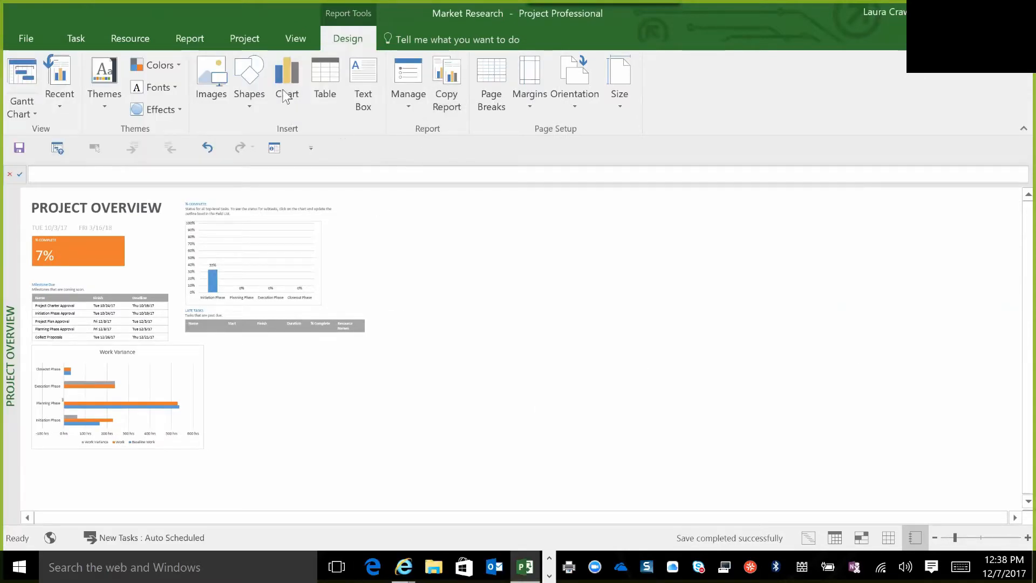
# Return to the custom Project Dashboard report and paste the Project Overview snip into it.
pyautogui.click(183, 36)
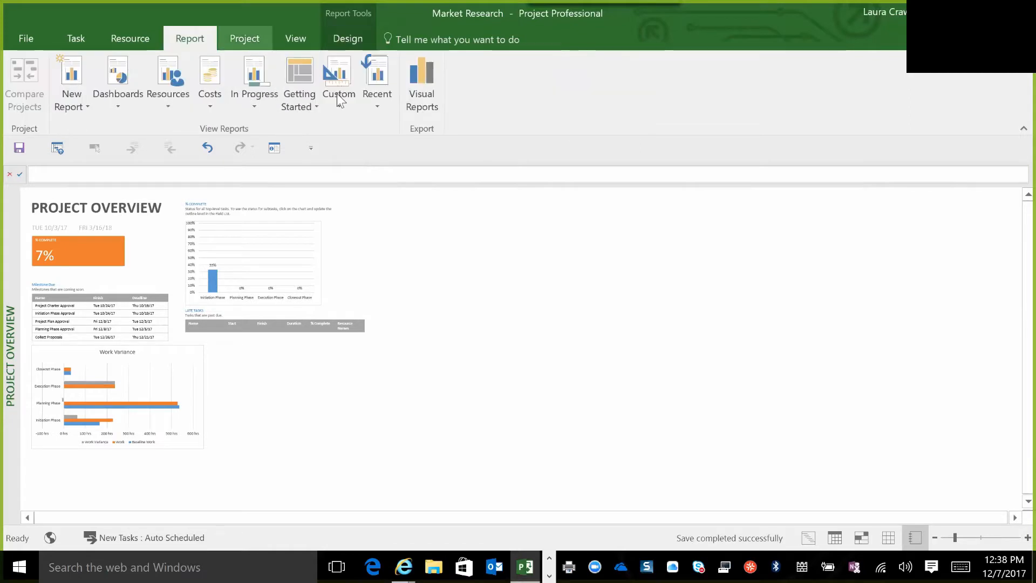
pyautogui.click(338, 107)
pyautogui.click(388, 131)
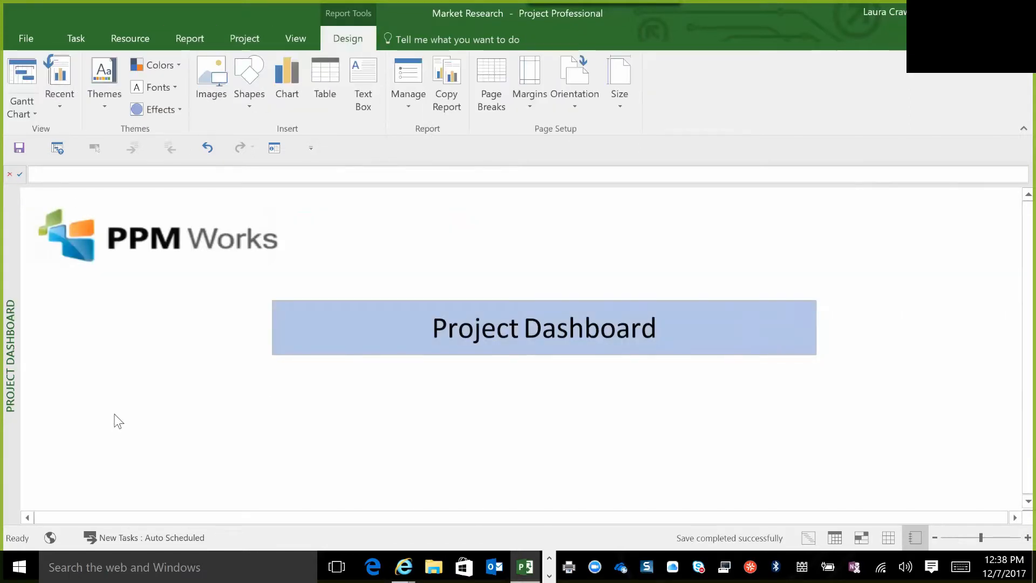
pyautogui.click(246, 329)
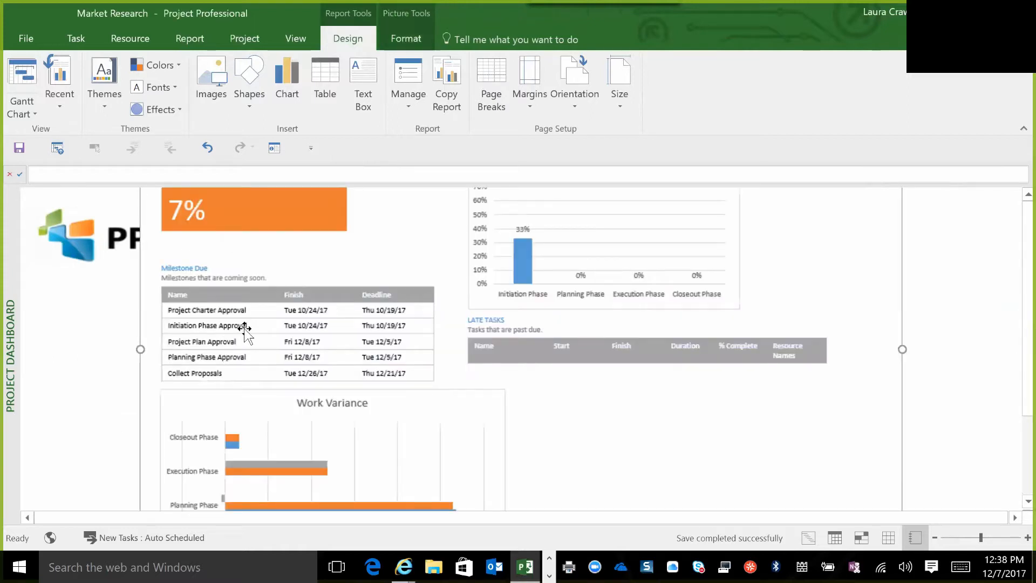
# Set the pasted snip's width to 3" and place it at the report's left edge, beneath the logo.
pyautogui.click(416, 35)
pyautogui.click(939, 102)
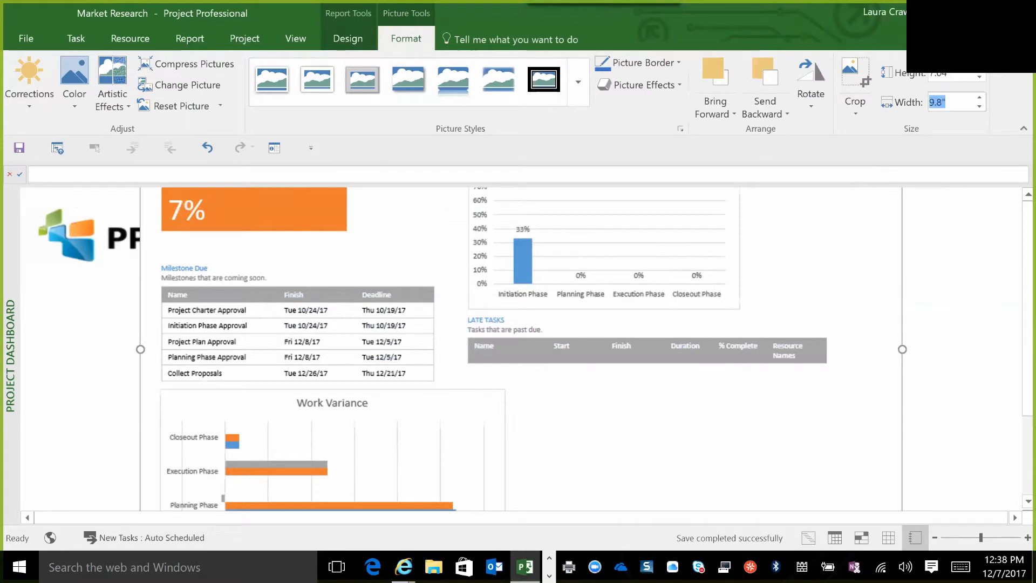
pyautogui.write('3')
pyautogui.press('Return')
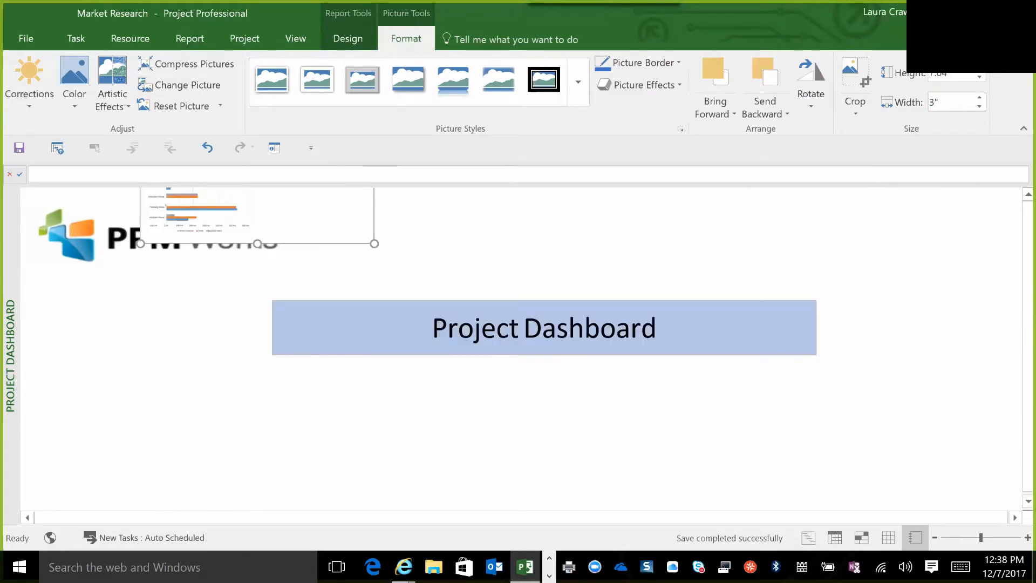
pyautogui.moveTo(308, 219); pyautogui.dragTo(200, 497)
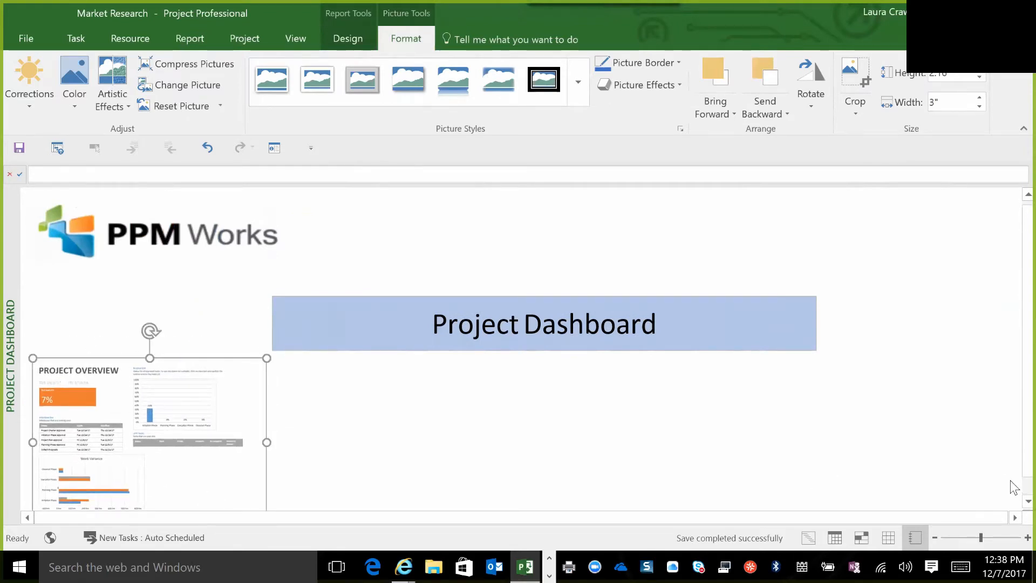
pyautogui.scroll(-1, 1014, 509)
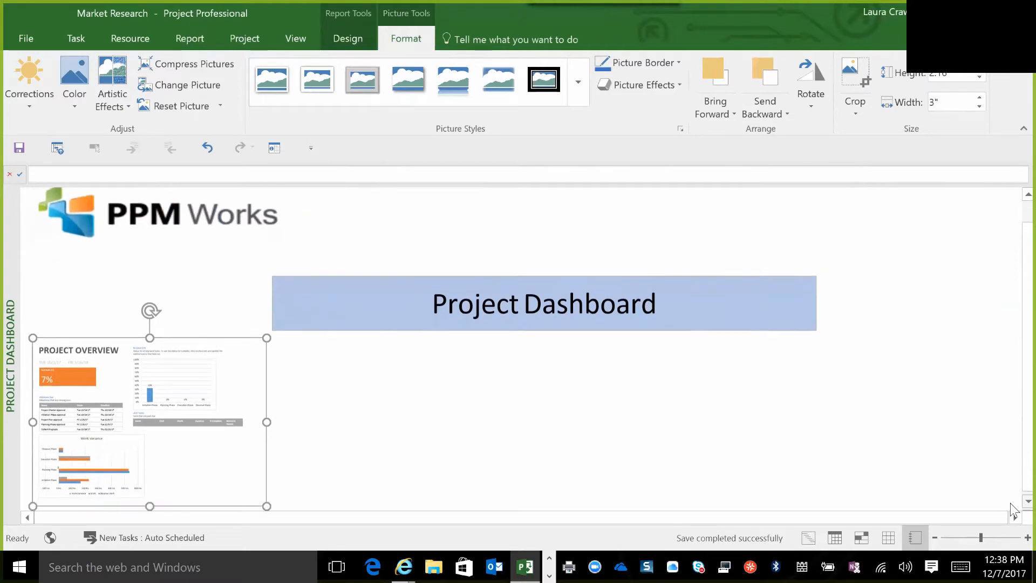
# Open the custom Weekly To Do List report so that its title and full table fit in view.
pyautogui.click(182, 38)
pyautogui.click(341, 101)
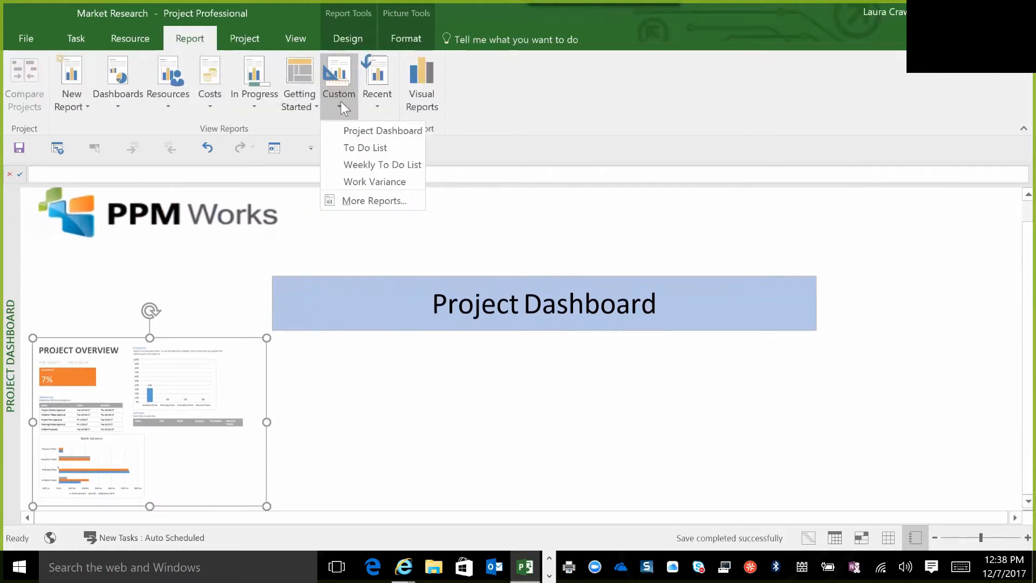
pyautogui.click(387, 163)
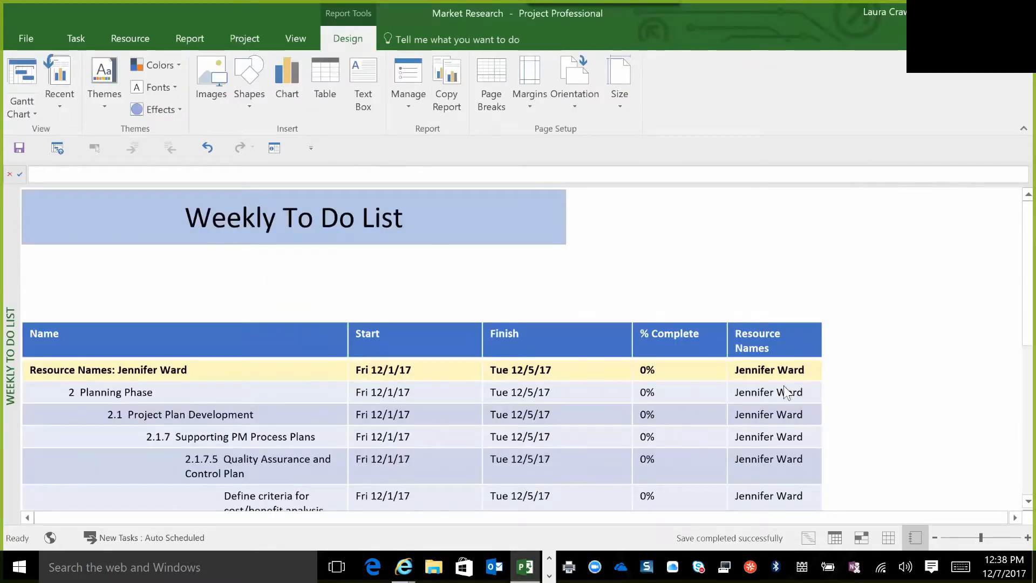
pyautogui.click(936, 538)
pyautogui.click(936, 539)
pyautogui.click(936, 538)
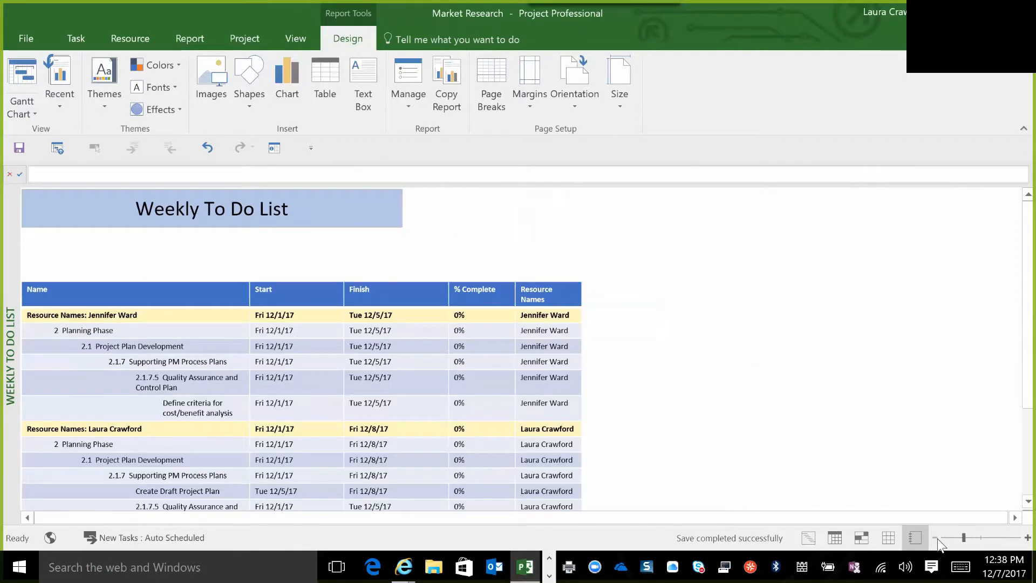
pyautogui.click(937, 539)
pyautogui.click(937, 538)
pyautogui.click(936, 538)
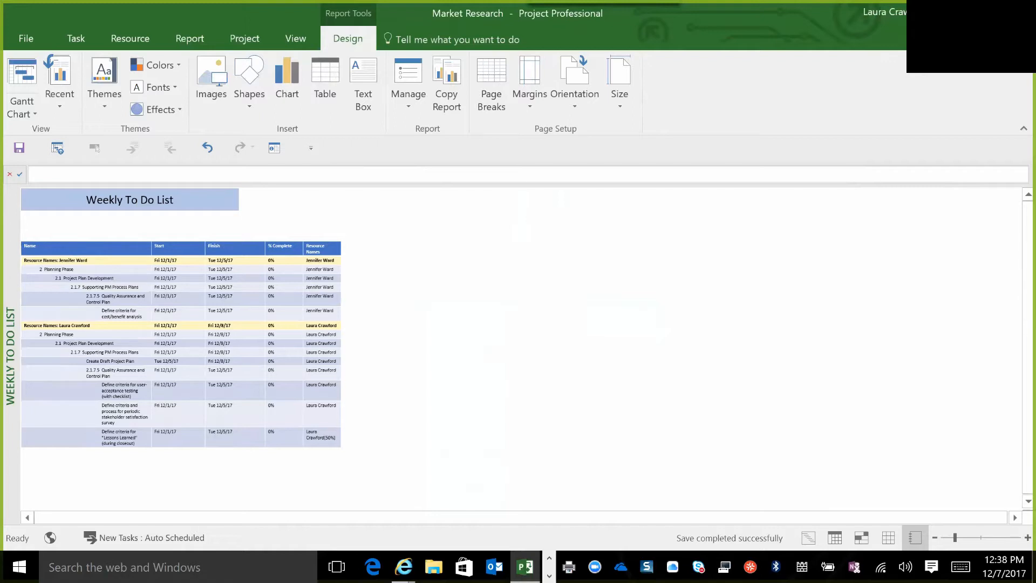
# Switch to the Snipping Tool and capture a new snip of the Weekly To Do List report's title and full table.
pyautogui.hotkey('alt', 'Tab')
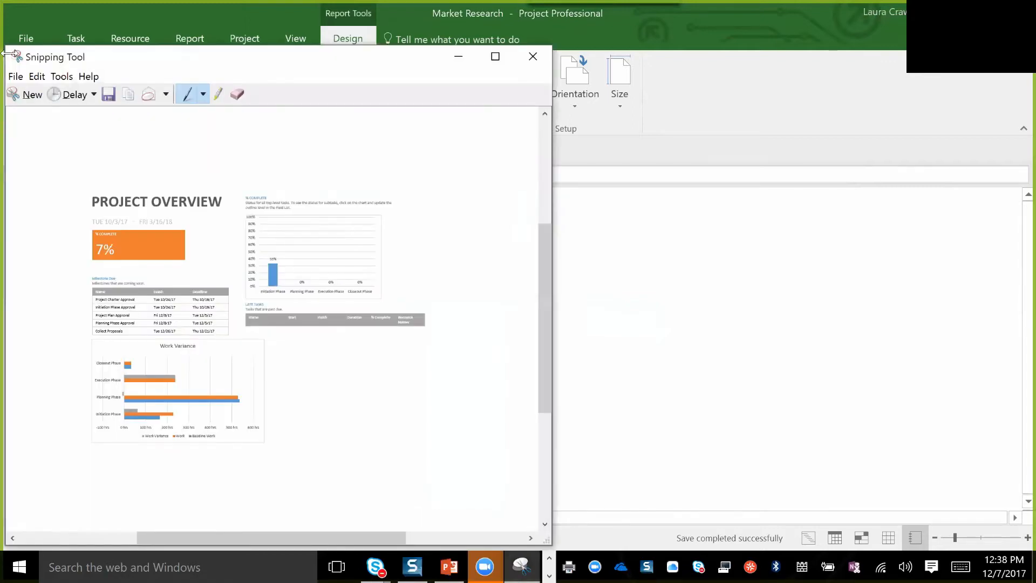
pyautogui.click(31, 98)
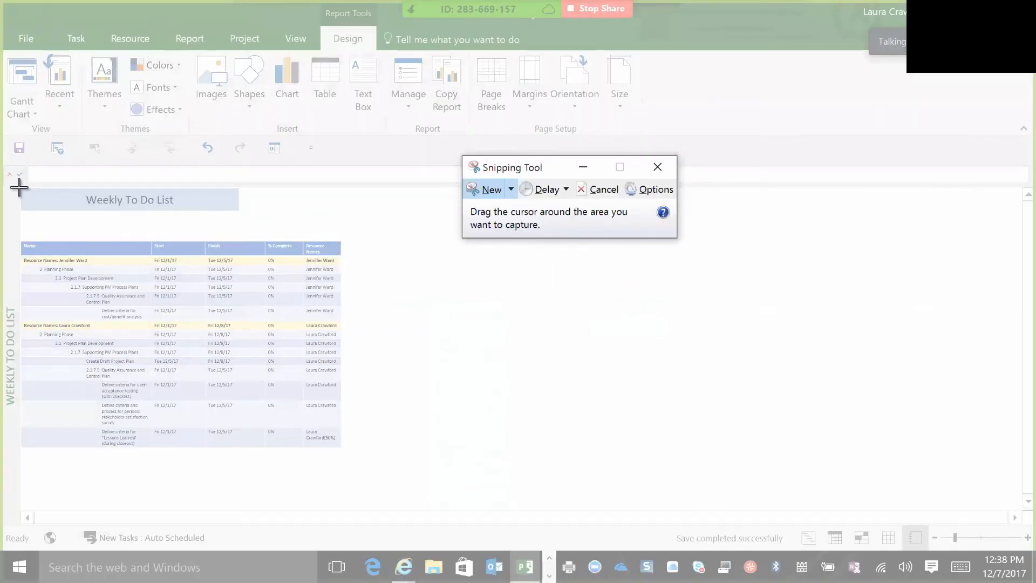
pyautogui.moveTo(19, 187); pyautogui.dragTo(341, 448)
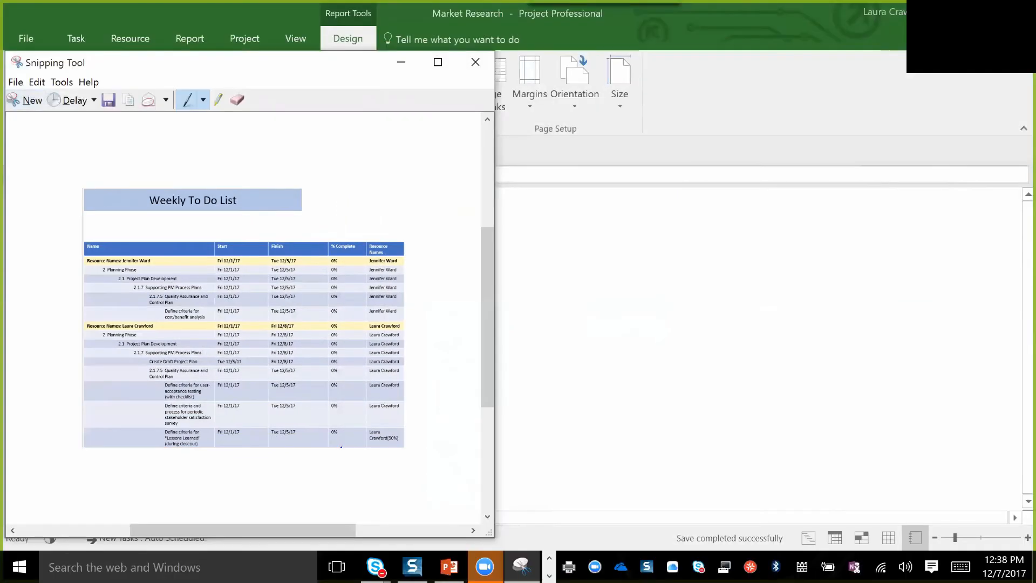
# Return to the custom Project Dashboard report and paste the Weekly To Do List snip into it.
pyautogui.click(605, 414)
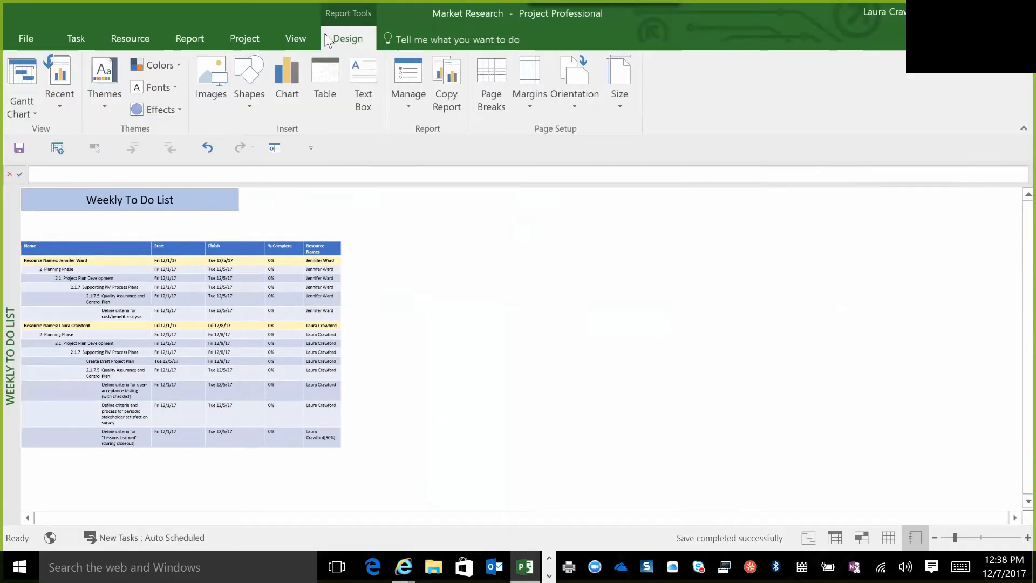
pyautogui.click(189, 39)
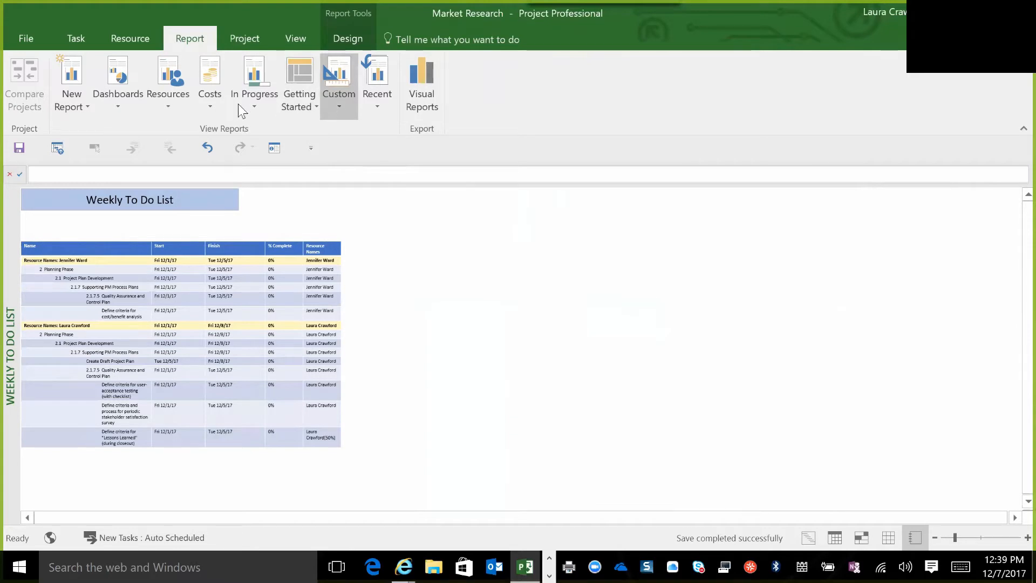
pyautogui.click(338, 103)
pyautogui.click(369, 129)
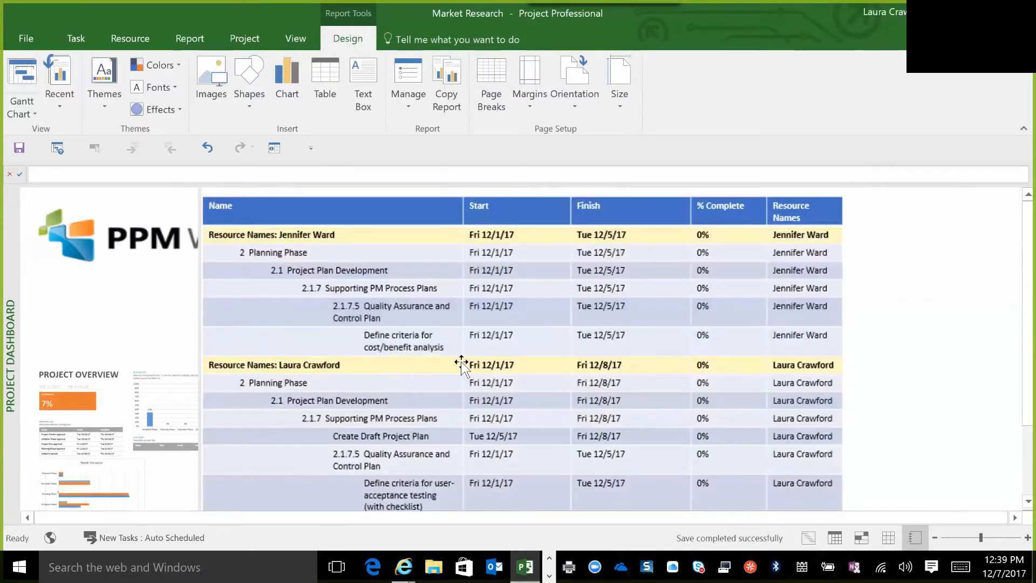
pyautogui.click(462, 363)
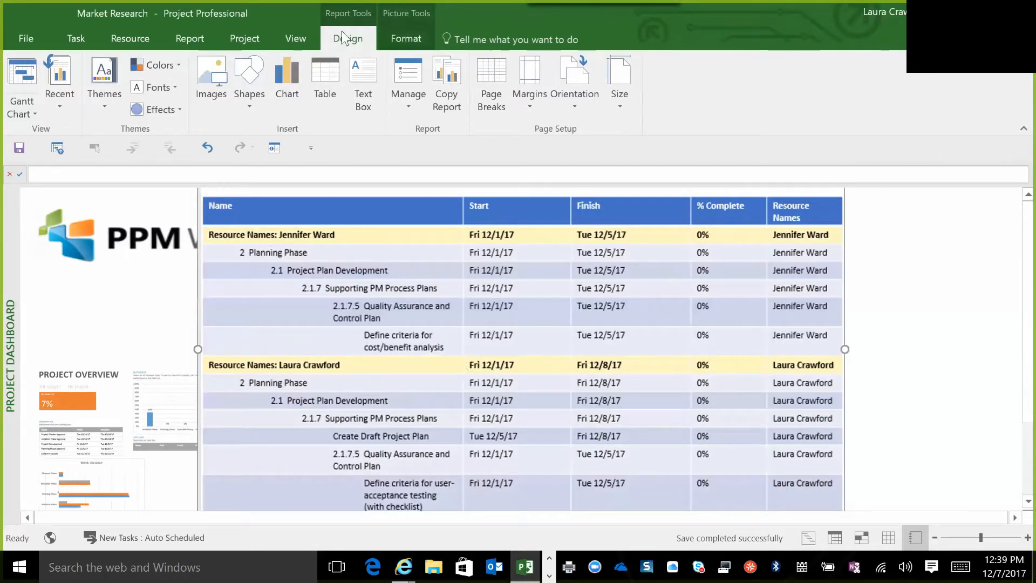
# Set the Weekly To Do List snip's width to 3" and move it beneath the Project Dashboard title.
pyautogui.click(407, 39)
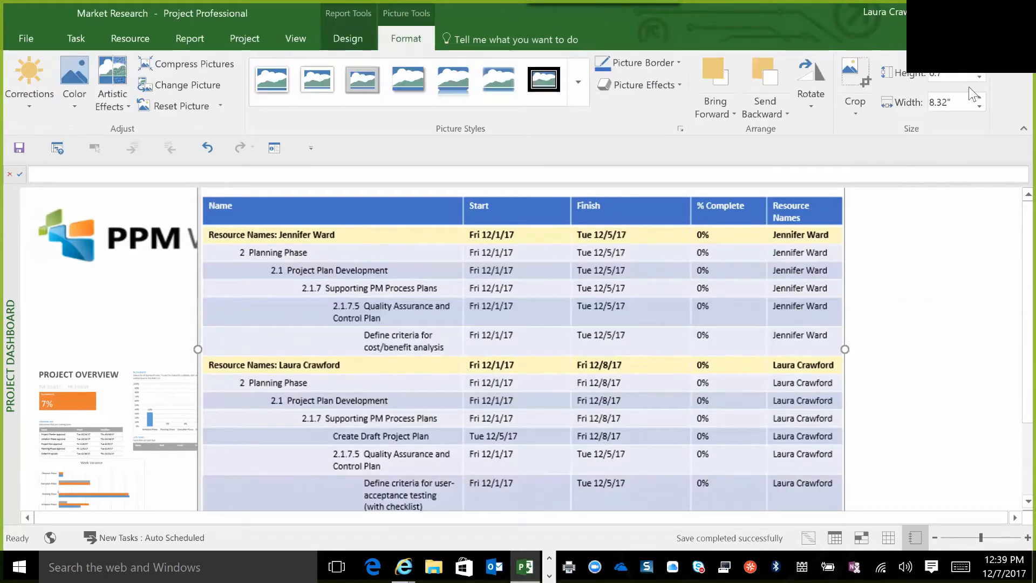
pyautogui.moveTo(943, 102); pyautogui.dragTo(929, 102)
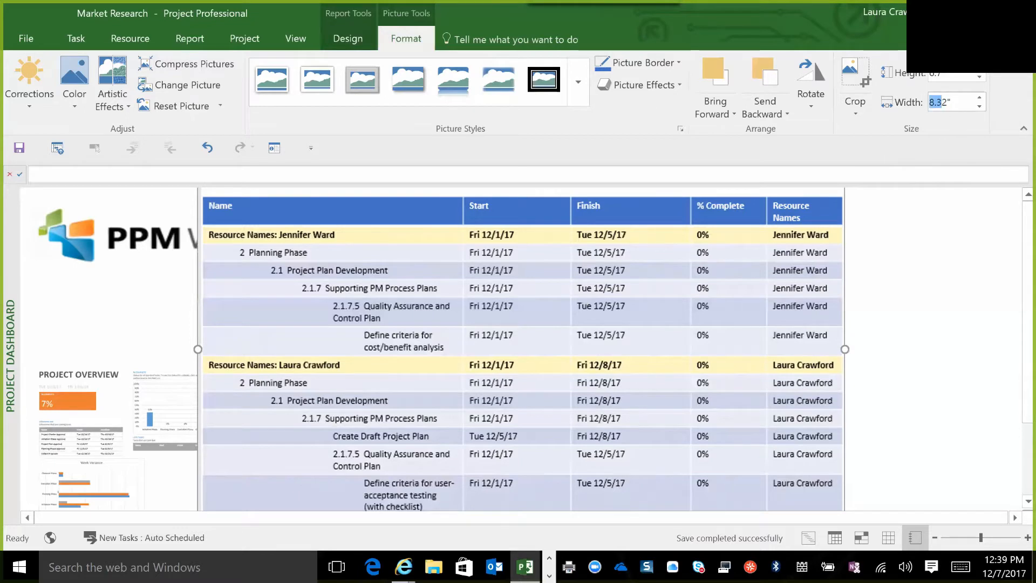
pyautogui.click(951, 102)
pyautogui.press('Return')
pyautogui.moveTo(329, 222); pyautogui.dragTo(514, 499)
# Arrange the two snips side by side beneath the title, with Project Overview on the left and Weekly To Do List on the right.
pyautogui.click(189, 435)
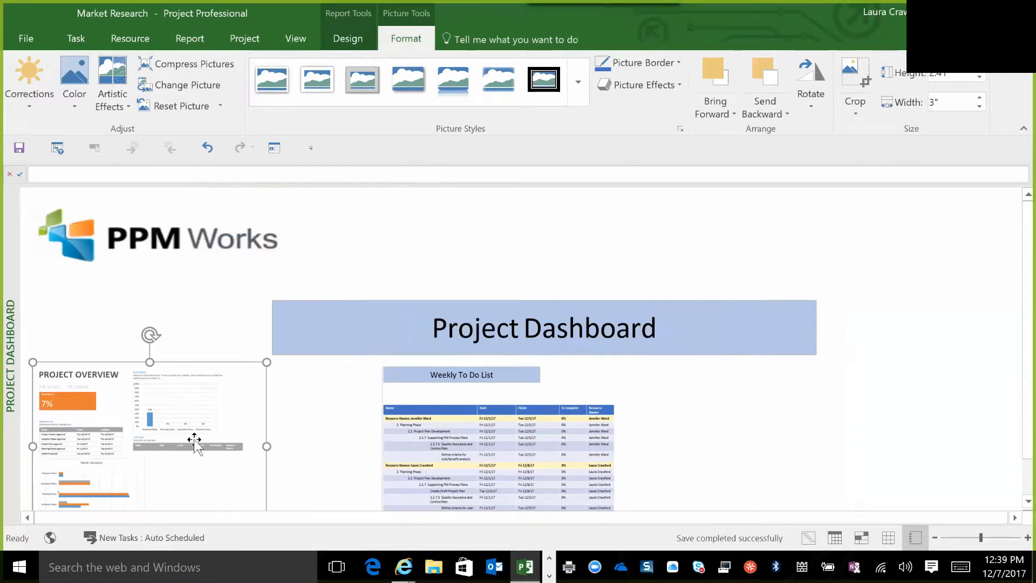
pyautogui.moveTo(208, 394); pyautogui.dragTo(298, 392)
pyautogui.moveTo(595, 414); pyautogui.dragTo(766, 416)
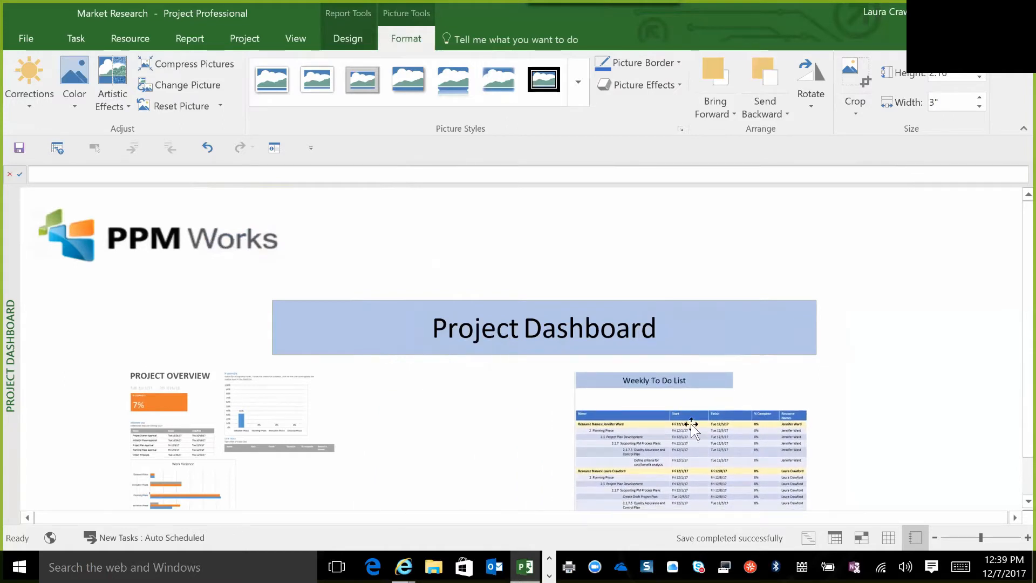
pyautogui.moveTo(267, 430); pyautogui.dragTo(433, 438)
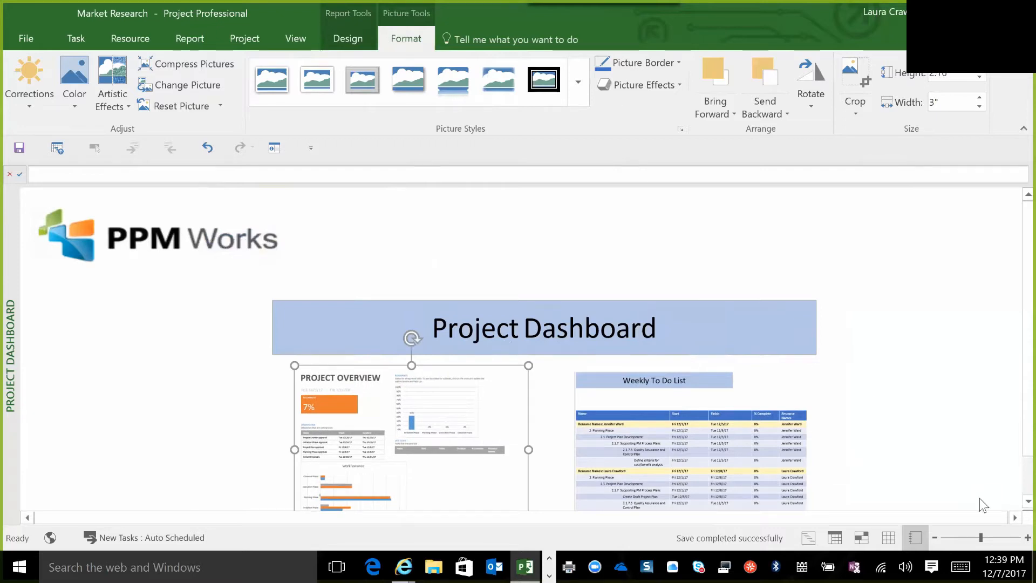
pyautogui.scroll(-2, 1013, 507)
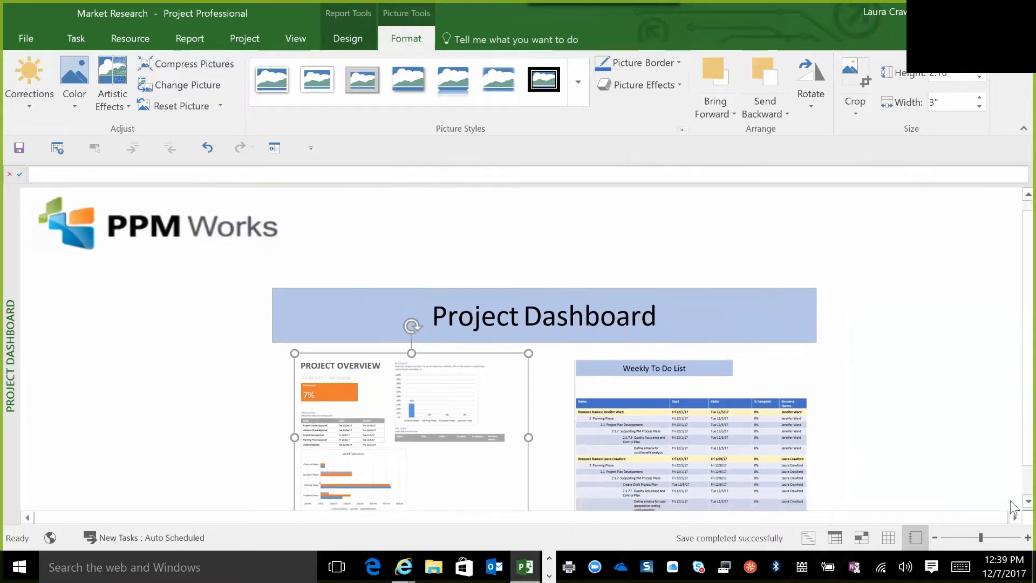
pyautogui.scroll(-2, 1012, 508)
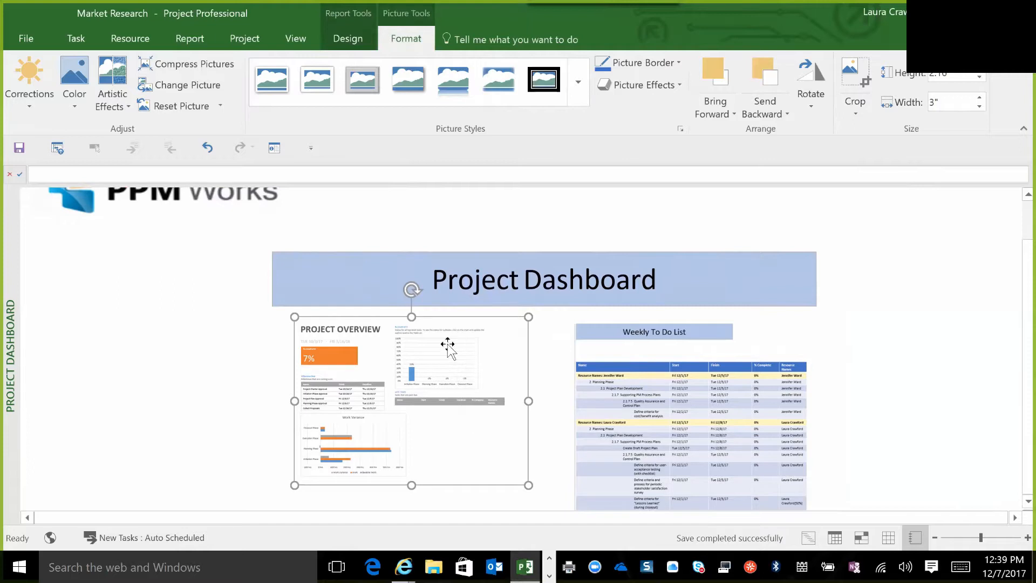
pyautogui.rightClick(455, 417)
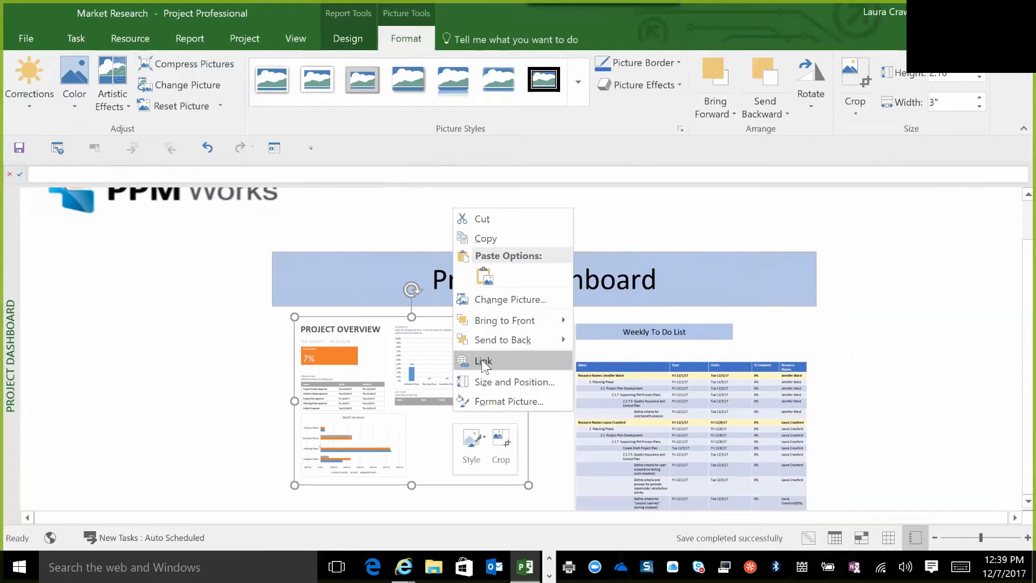
pyautogui.click(401, 425)
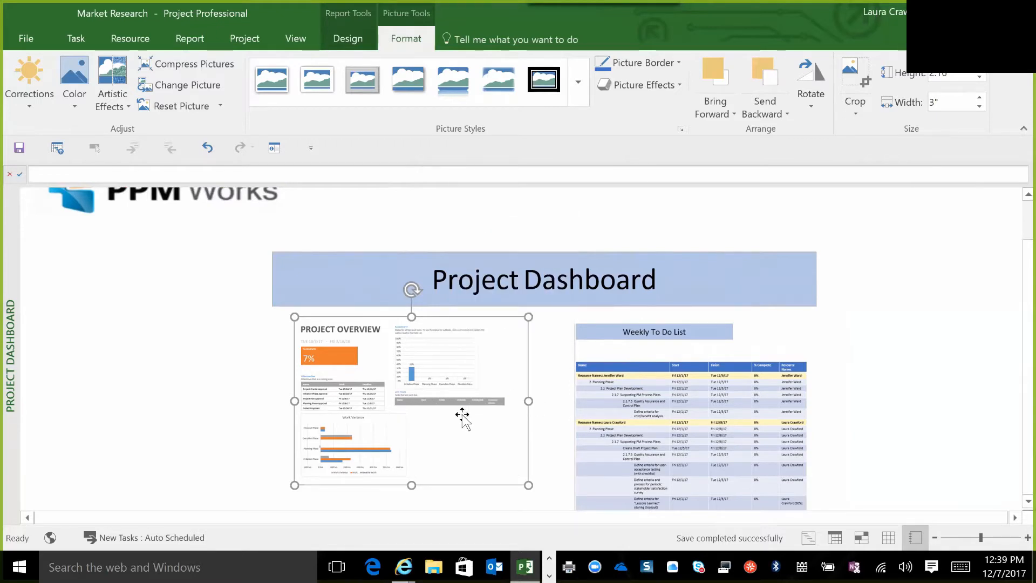
pyautogui.click(686, 390)
pyautogui.rightClick(685, 390)
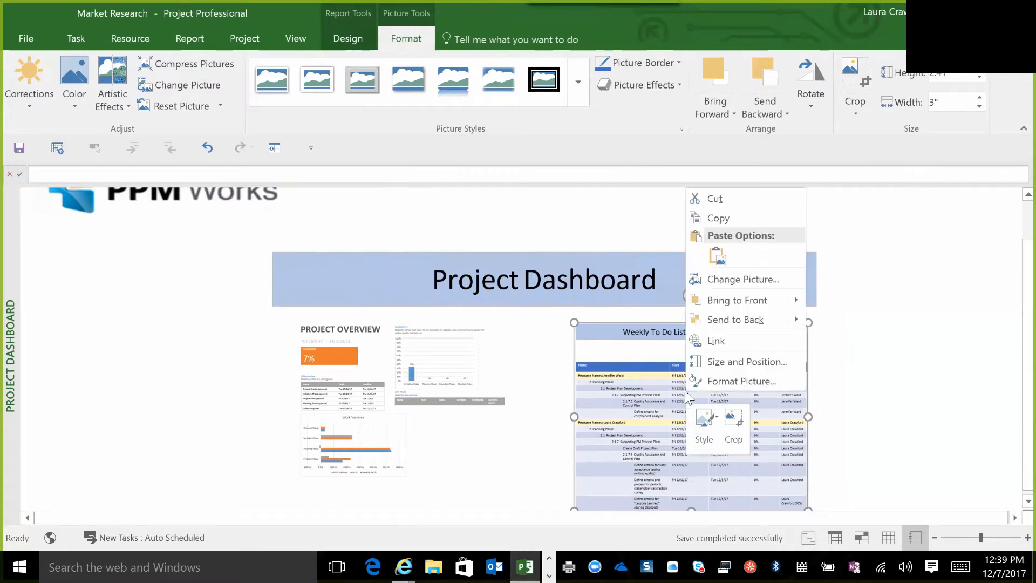
pyautogui.click(422, 384)
# Link the Project Overview snip to the Project Overview report as a place in this document.
pyautogui.click(421, 360)
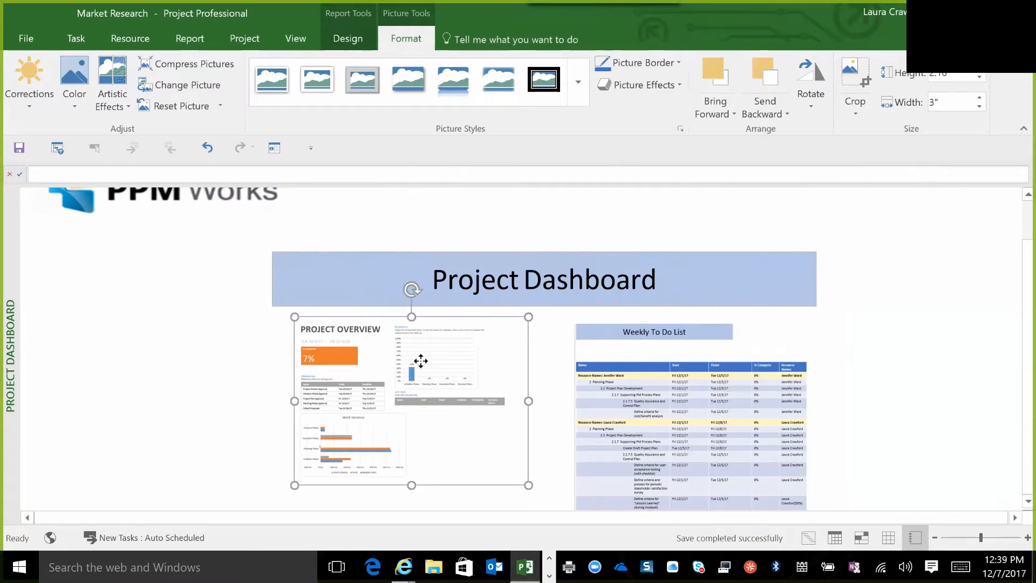
pyautogui.rightClick(421, 361)
pyautogui.click(460, 308)
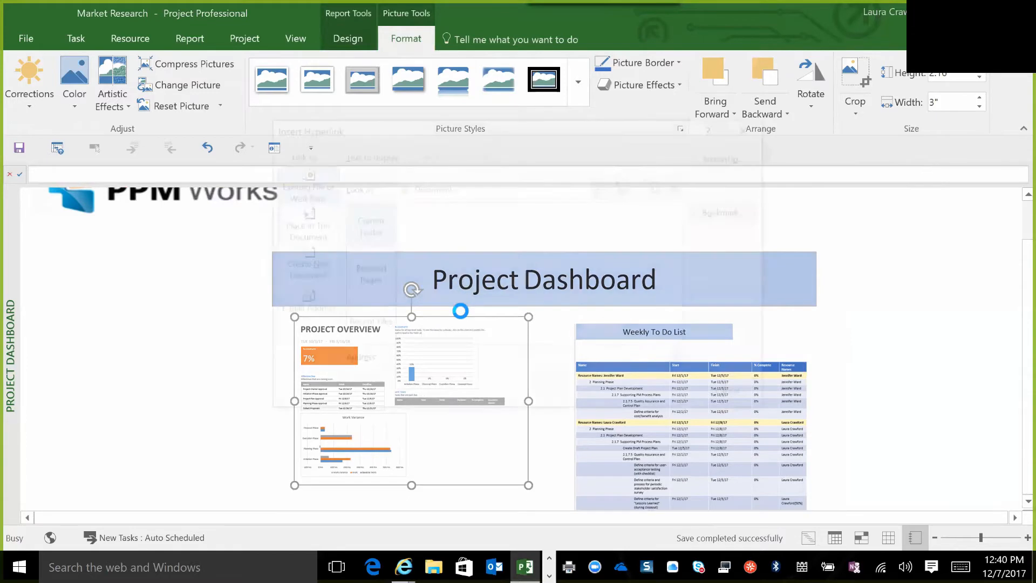
pyautogui.click(311, 227)
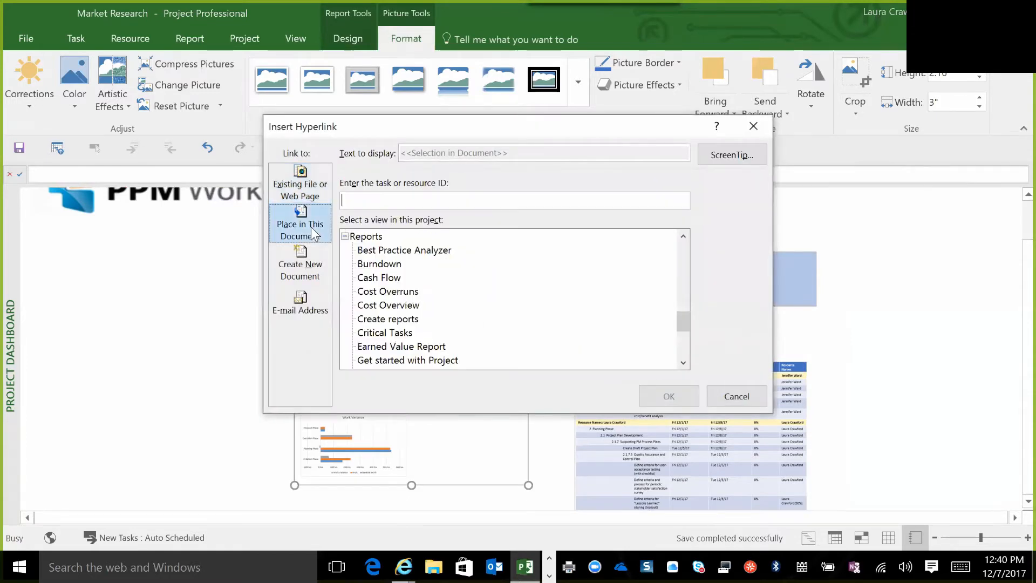
pyautogui.click(682, 363)
pyautogui.click(683, 362)
pyautogui.click(683, 362)
pyautogui.click(683, 362)
pyautogui.click(683, 362)
pyautogui.click(683, 362)
pyautogui.click(683, 362)
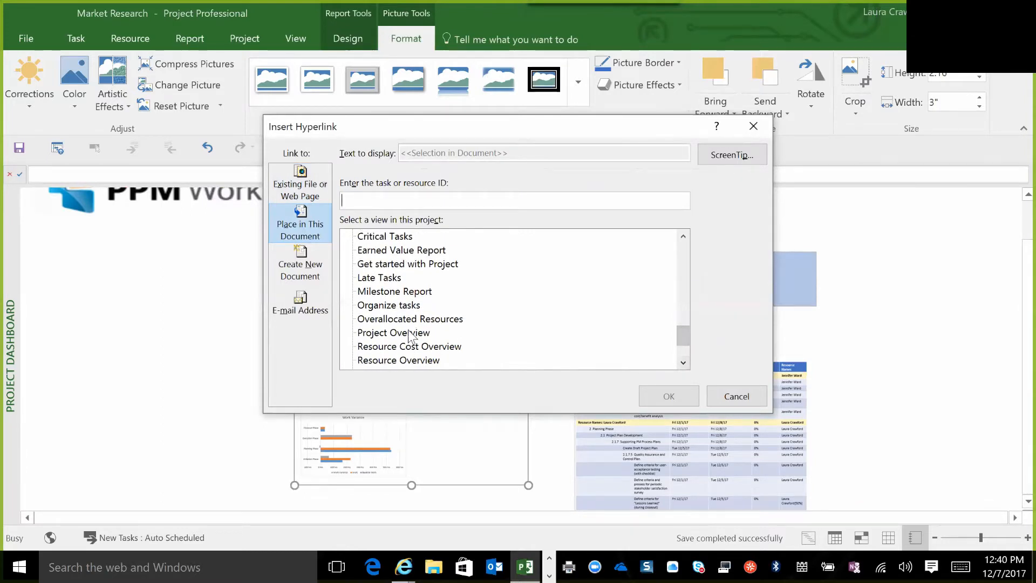
pyautogui.click(412, 335)
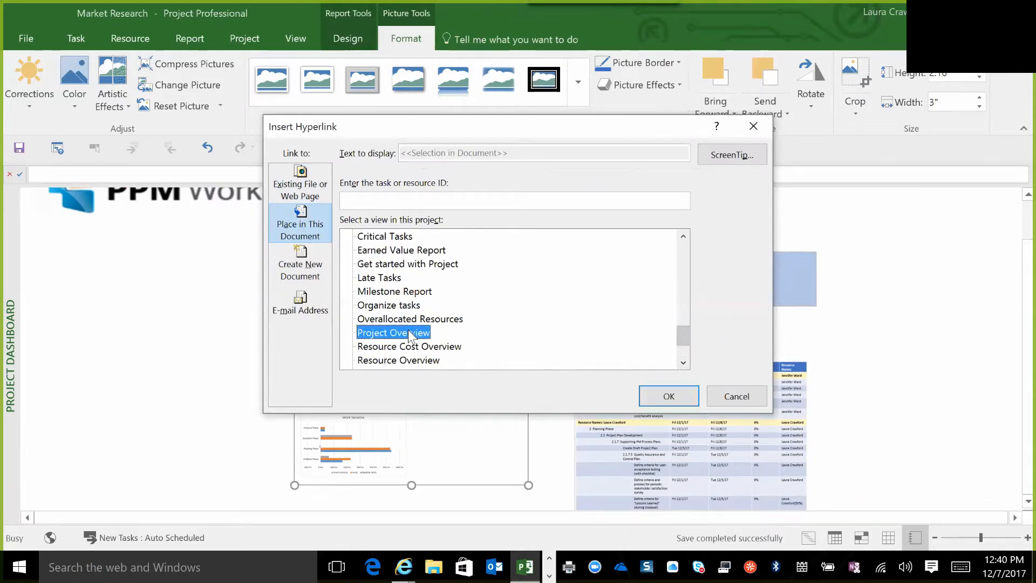
pyautogui.click(674, 402)
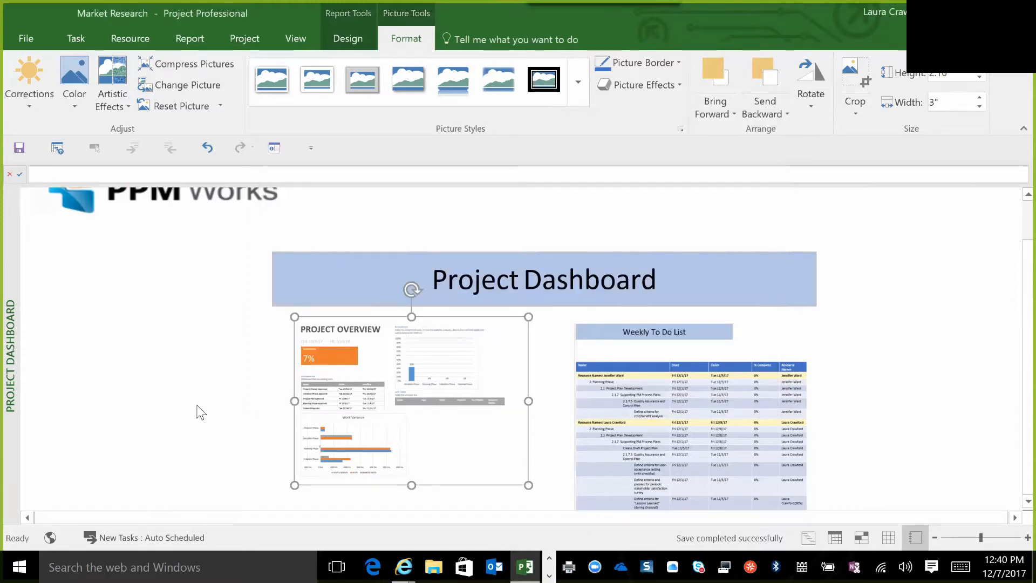
# Follow the Project Overview snip's hyperlink to test it, and return to the custom Project Dashboard report.
pyautogui.click(199, 373)
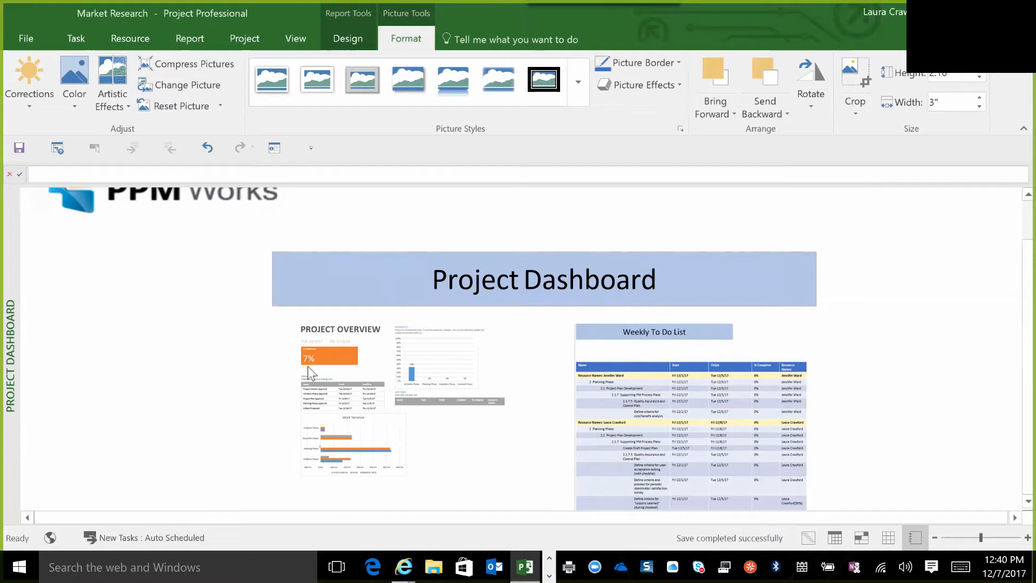
pyautogui.click(363, 385)
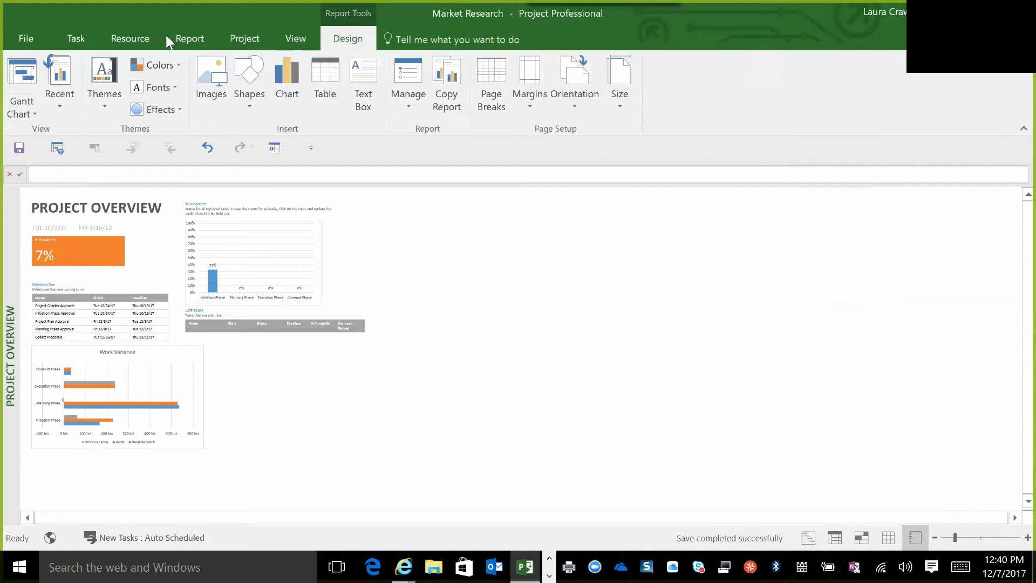
pyautogui.click(190, 36)
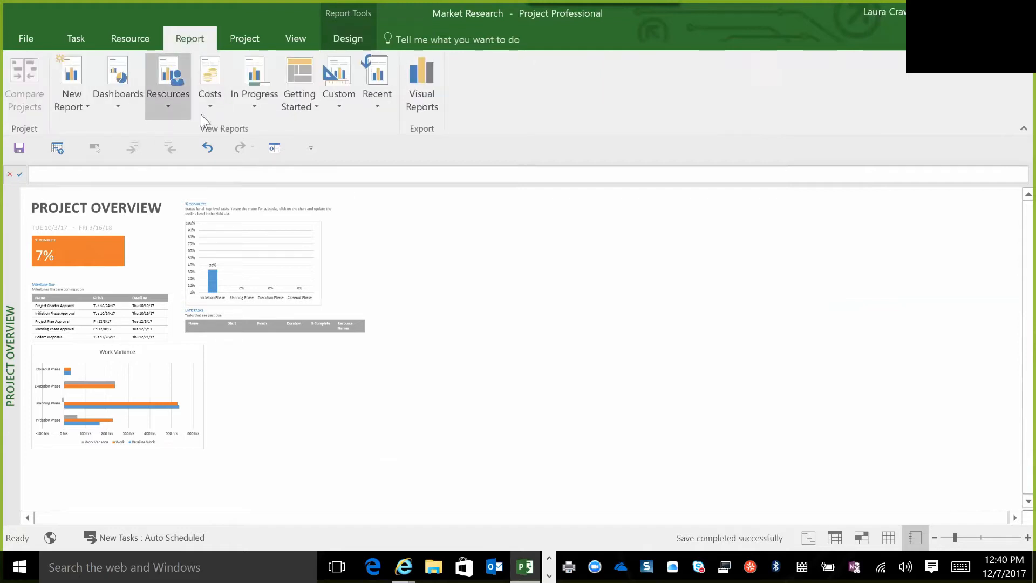
pyautogui.click(340, 106)
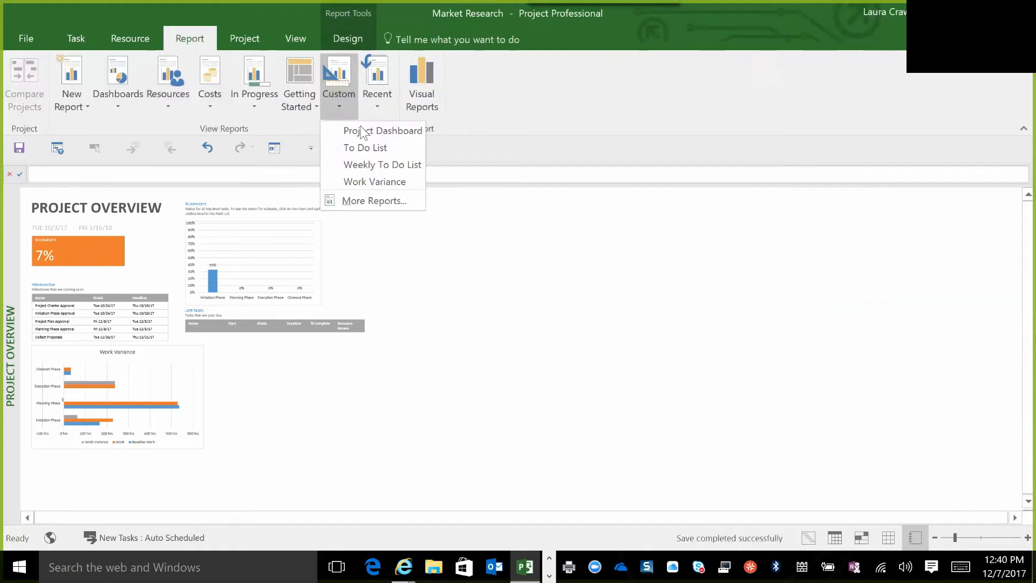
pyautogui.click(367, 129)
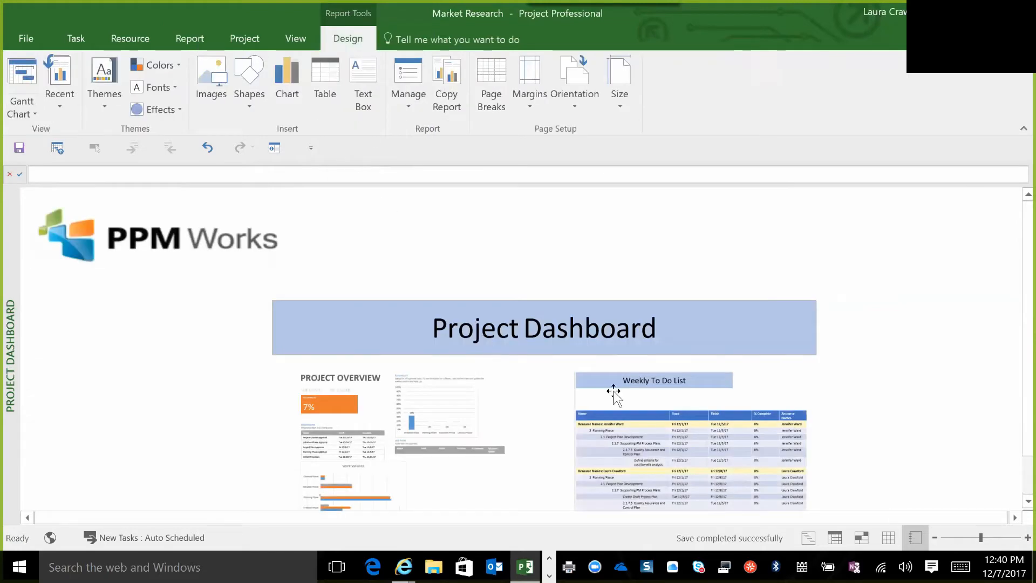
# Try to link the Weekly To Do List snip to its own report as a place in this document.
pyautogui.click(668, 429)
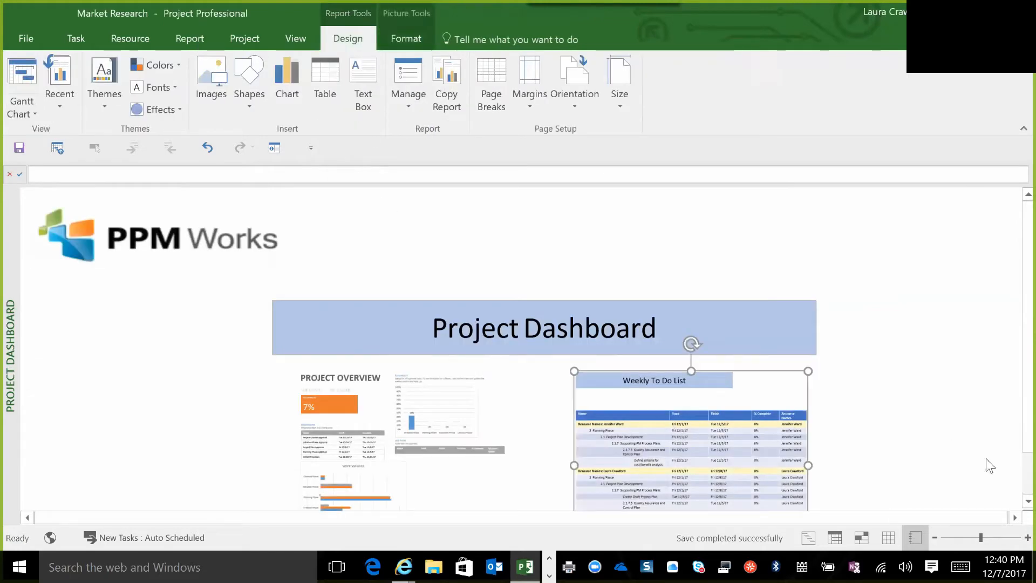
pyautogui.scroll(-2, 1013, 510)
pyautogui.scroll(-1, 1013, 510)
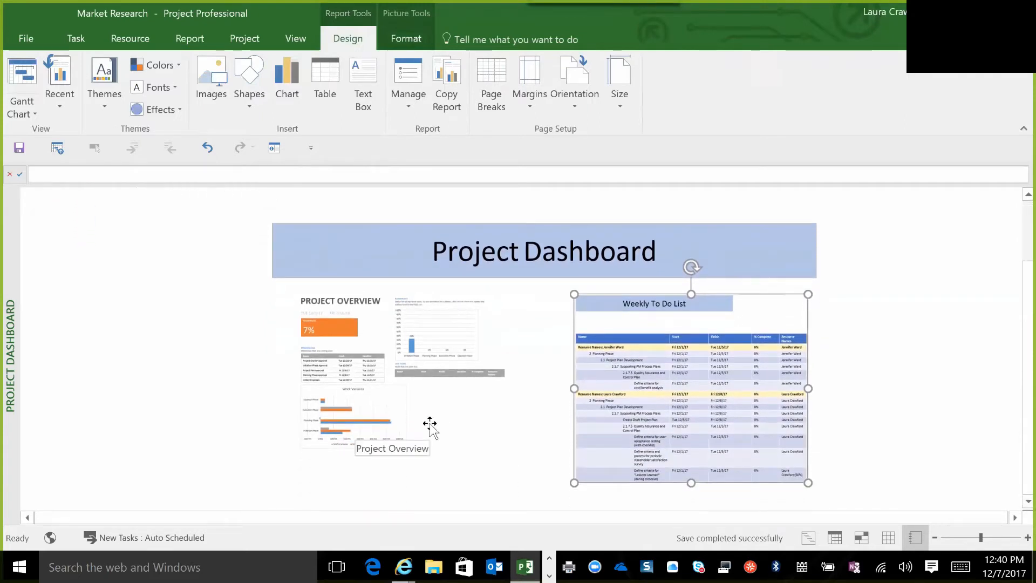
pyautogui.rightClick(657, 409)
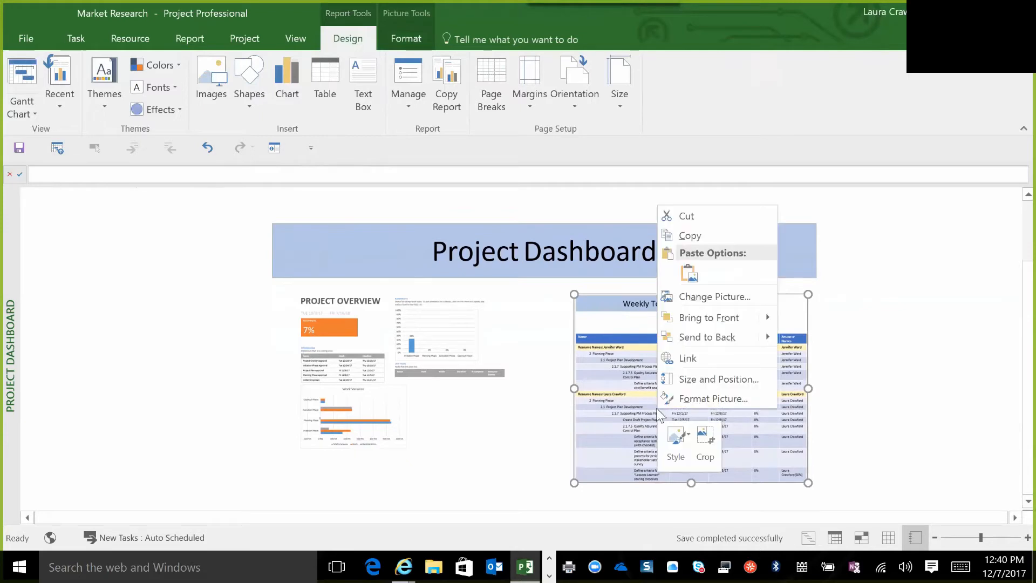
pyautogui.click(685, 359)
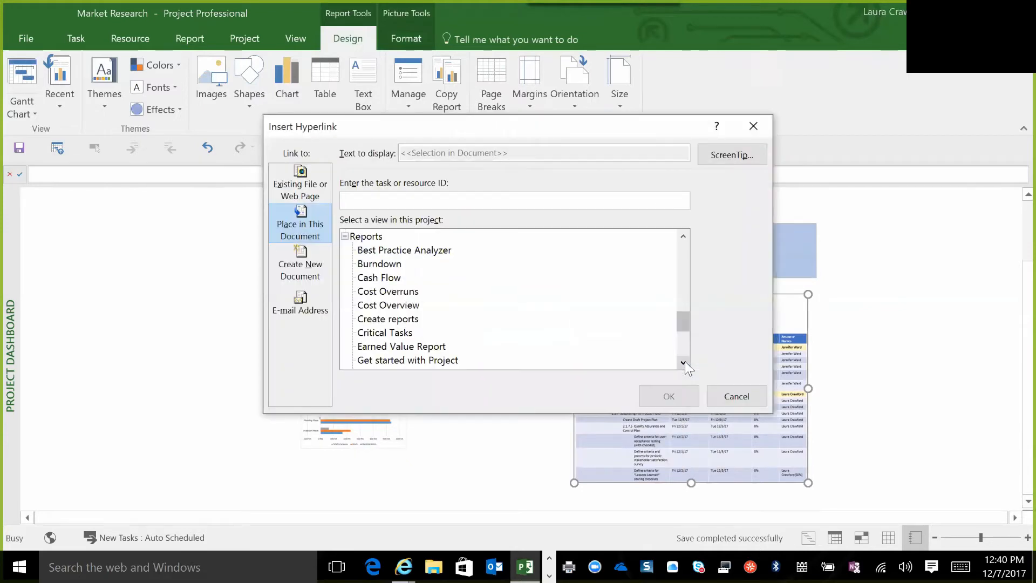
pyautogui.click(684, 363)
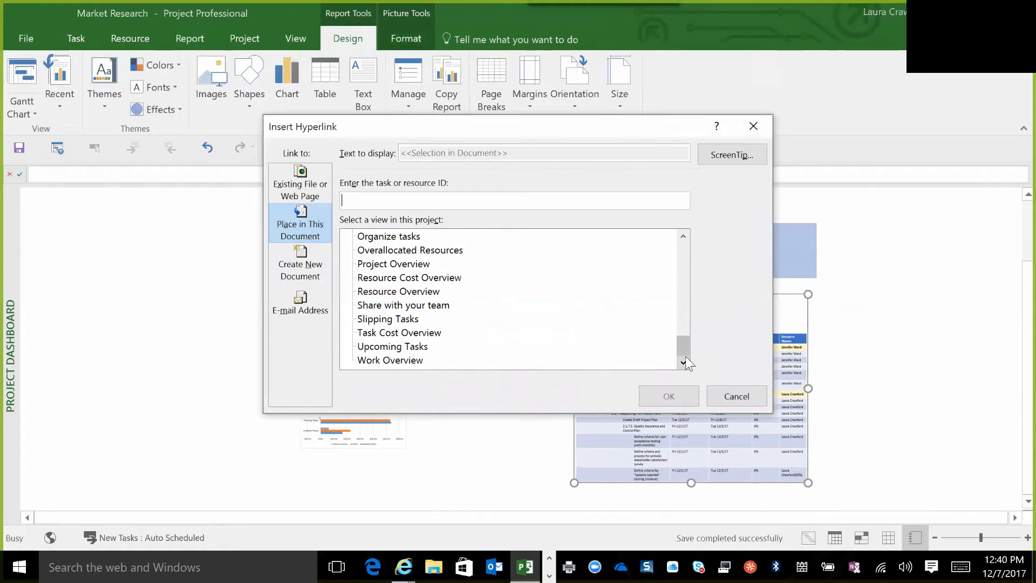
pyautogui.click(736, 396)
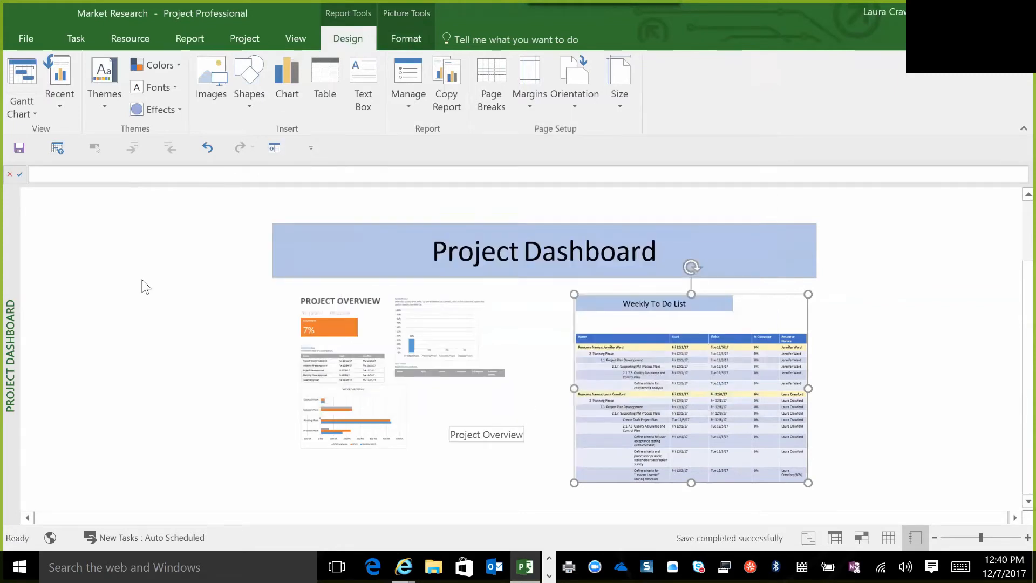
pyautogui.click(146, 286)
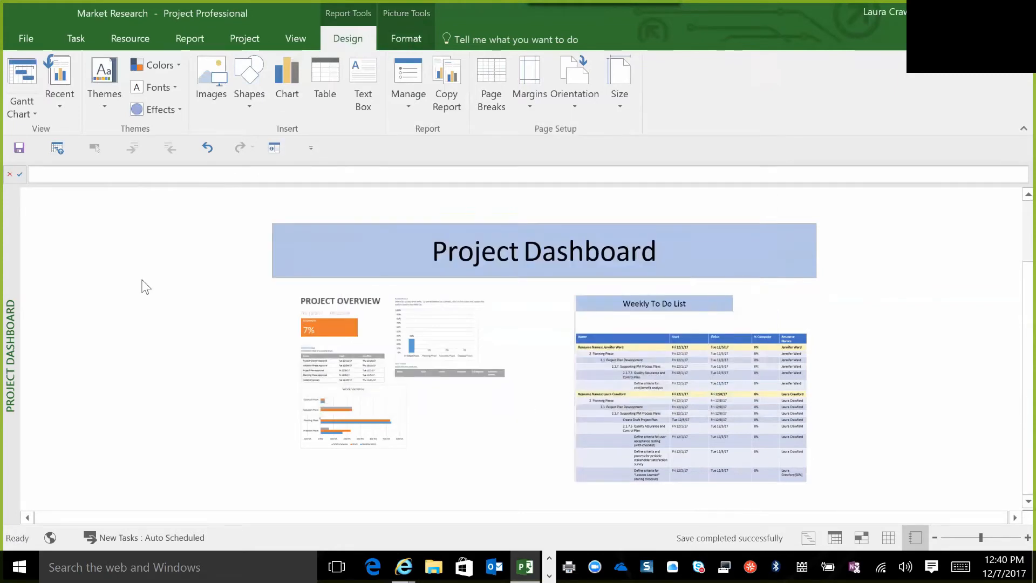
# Copy the Weekly To Do List report from Market Research to the Global template with the Organizer, and return to the dashboard.
pyautogui.click(26, 38)
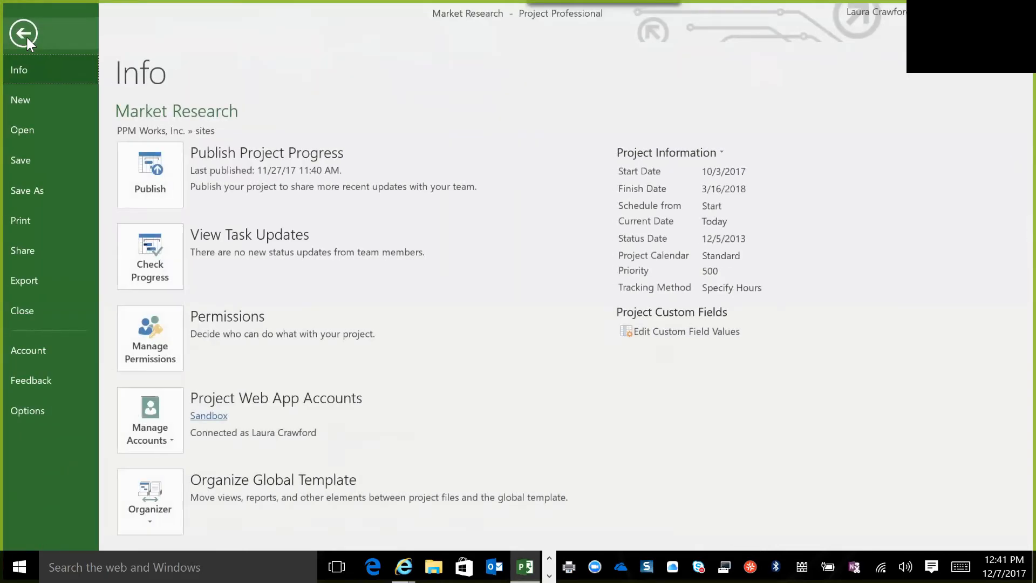
pyautogui.click(154, 520)
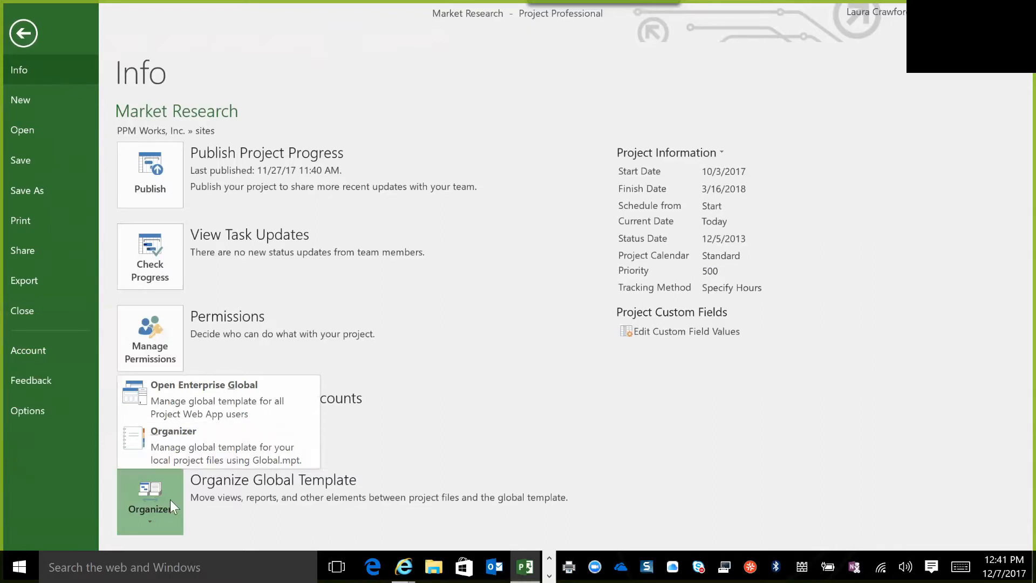
pyautogui.click(205, 448)
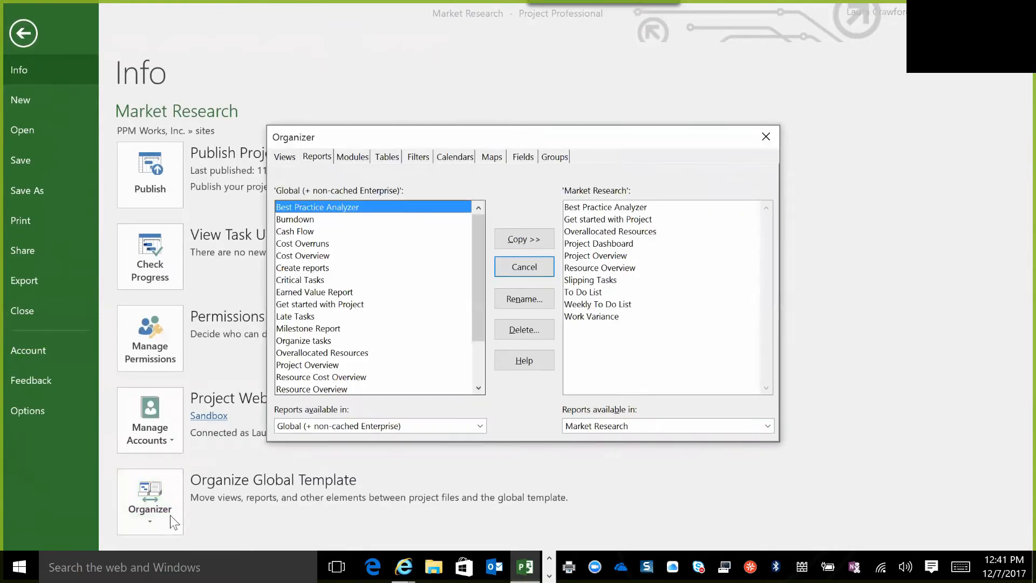
pyautogui.click(323, 157)
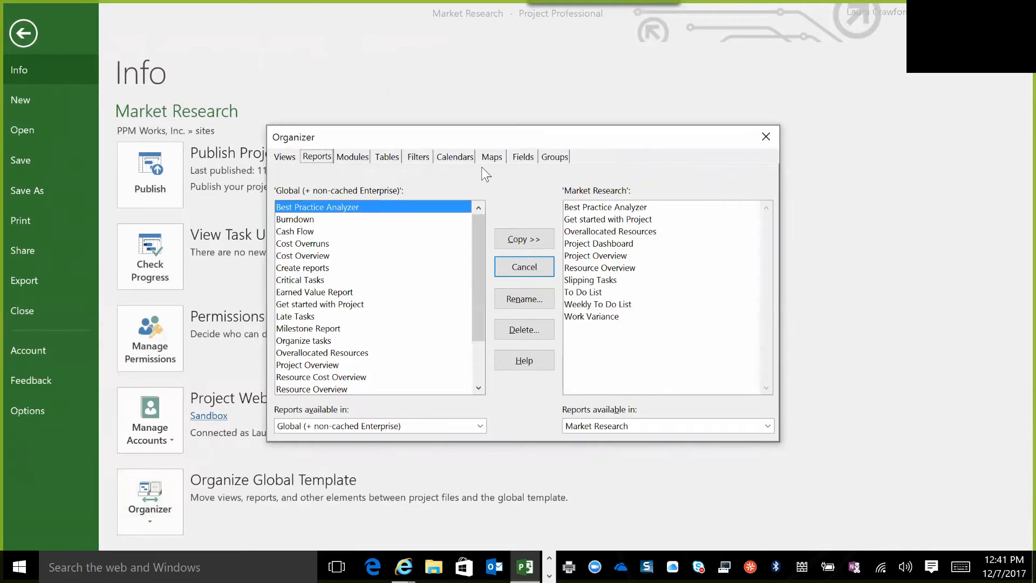
pyautogui.click(627, 303)
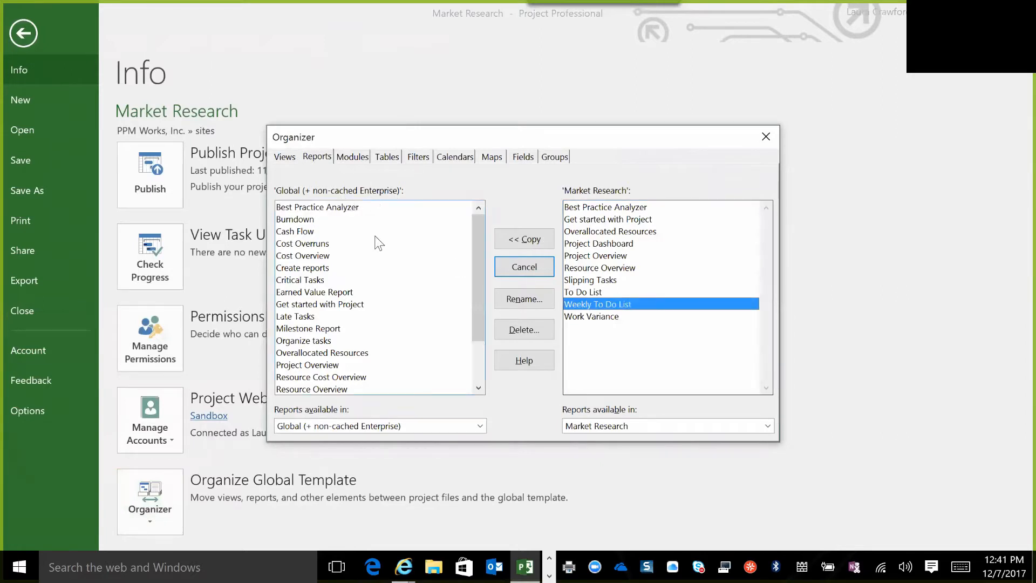
pyautogui.click(519, 242)
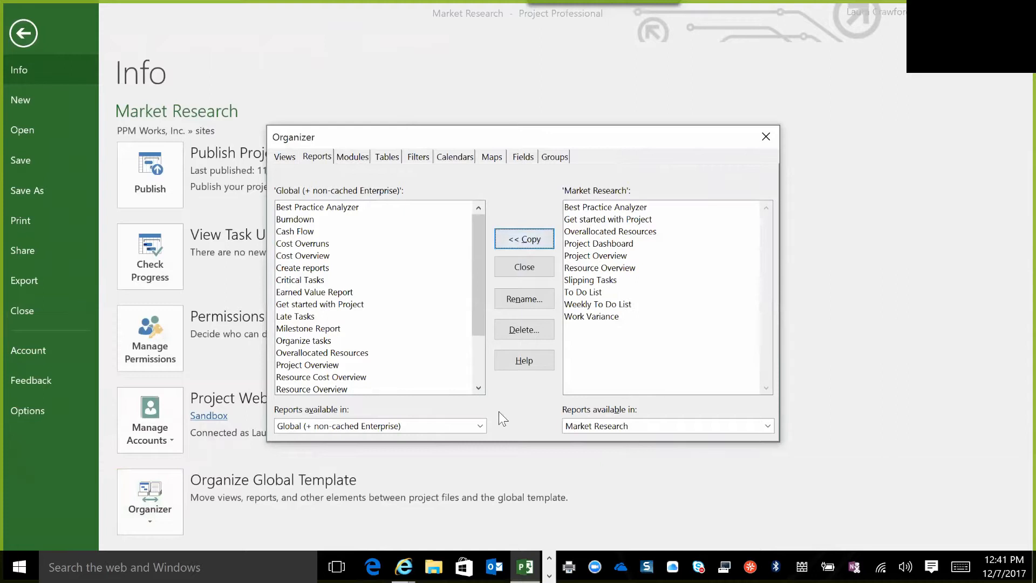
pyautogui.moveTo(480, 383); pyautogui.dragTo(479, 383)
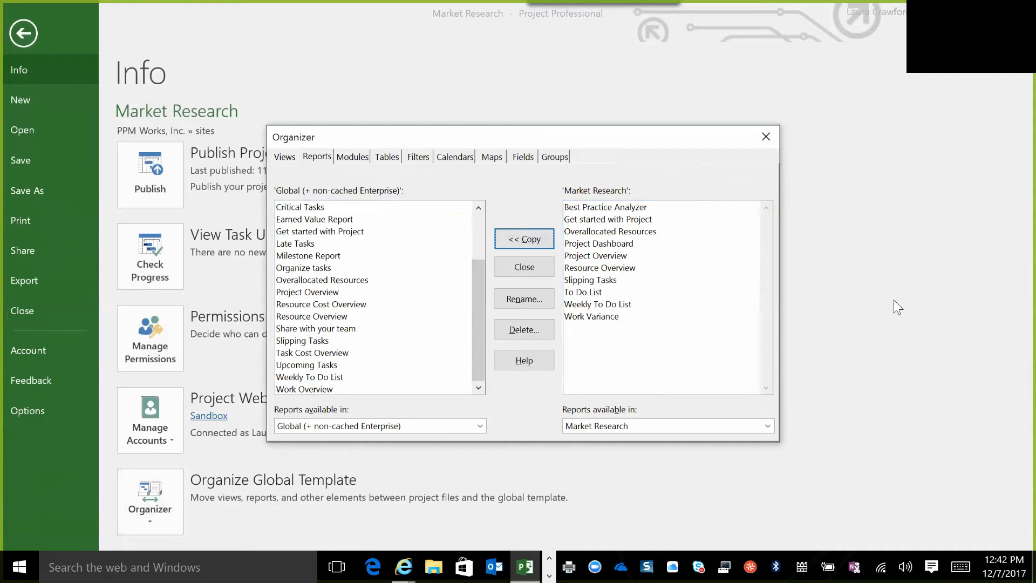
pyautogui.click(766, 137)
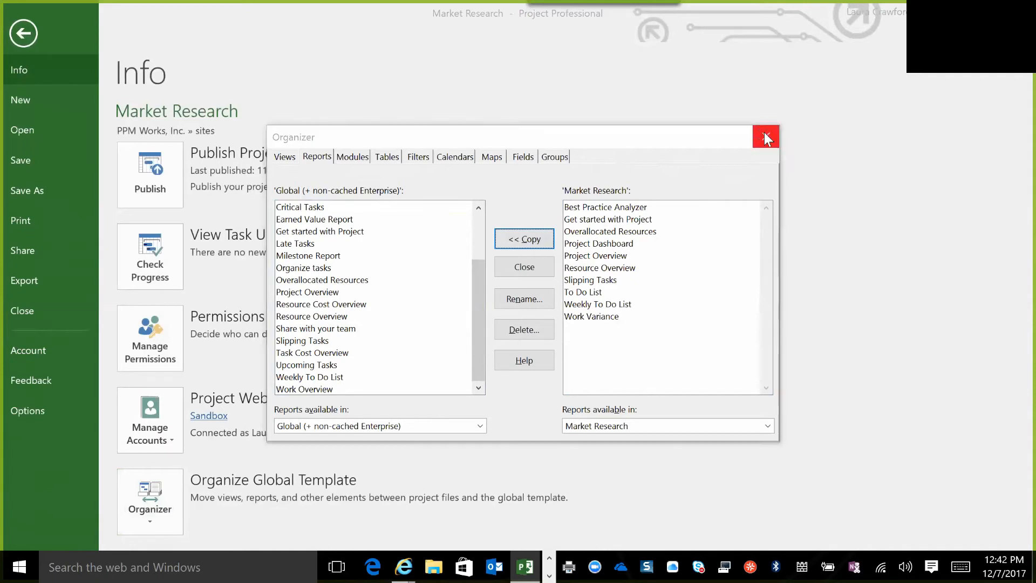
pyautogui.click(23, 34)
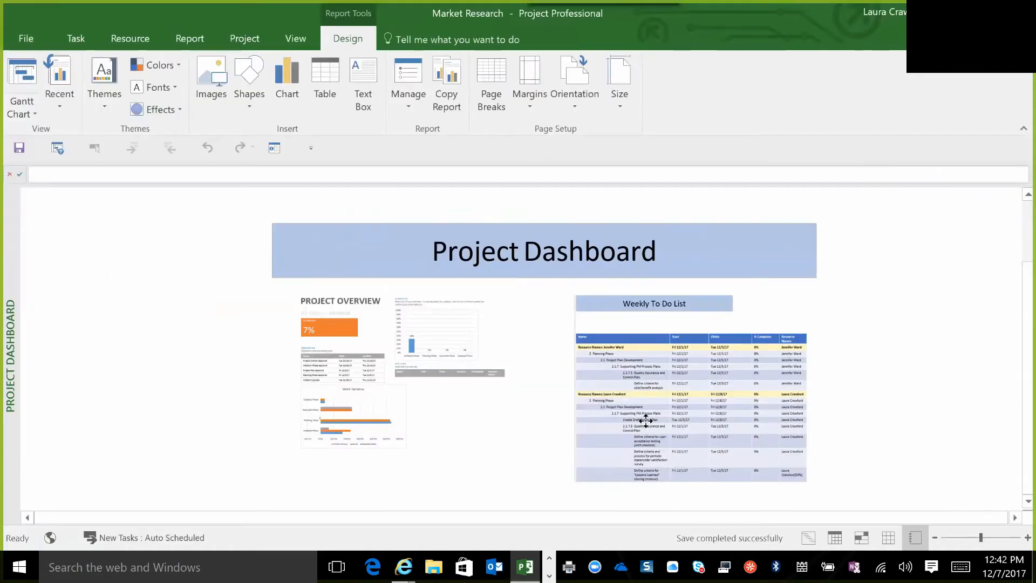
# Link the Weekly To Do List snip to the Weekly To Do List report as a place in this document.
pyautogui.rightClick(646, 422)
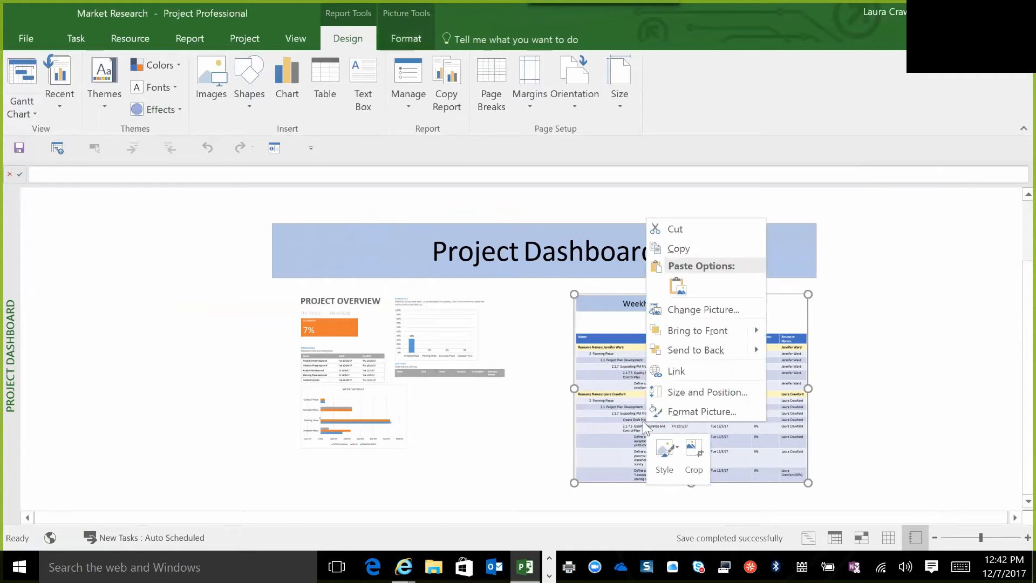
pyautogui.click(601, 366)
pyautogui.rightClick(610, 364)
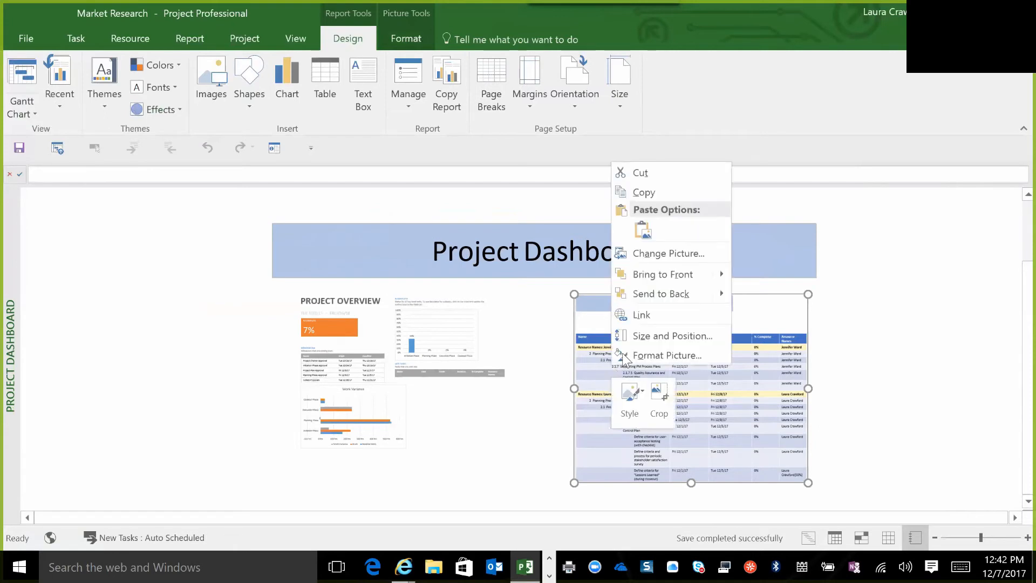
pyautogui.click(661, 311)
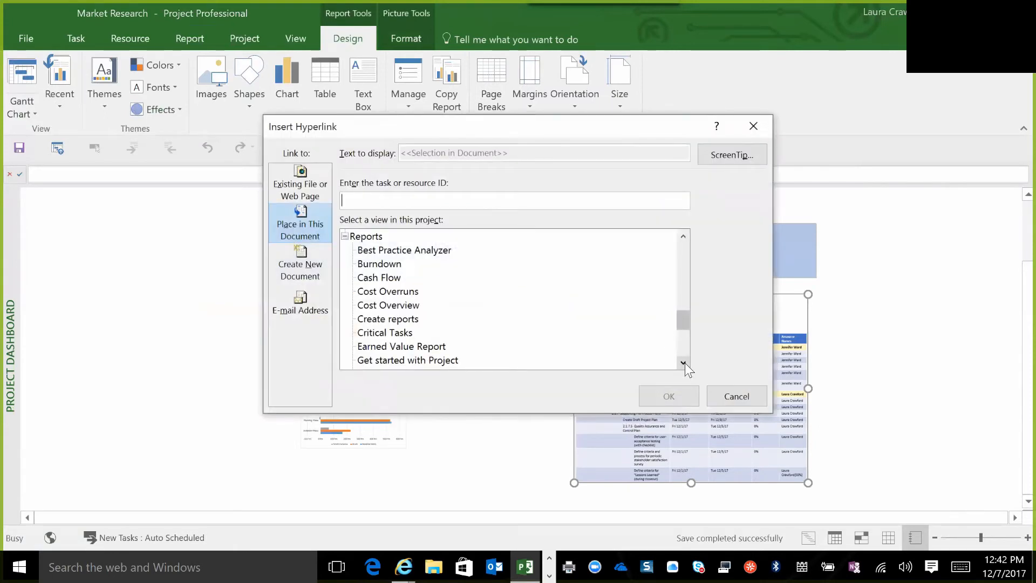
pyautogui.click(684, 363)
pyautogui.click(684, 363)
pyautogui.click(684, 364)
pyautogui.click(684, 364)
pyautogui.click(684, 363)
pyautogui.click(684, 364)
pyautogui.click(684, 364)
pyautogui.click(684, 363)
pyautogui.click(684, 363)
pyautogui.click(684, 363)
pyautogui.click(684, 363)
pyautogui.click(683, 363)
pyautogui.click(684, 363)
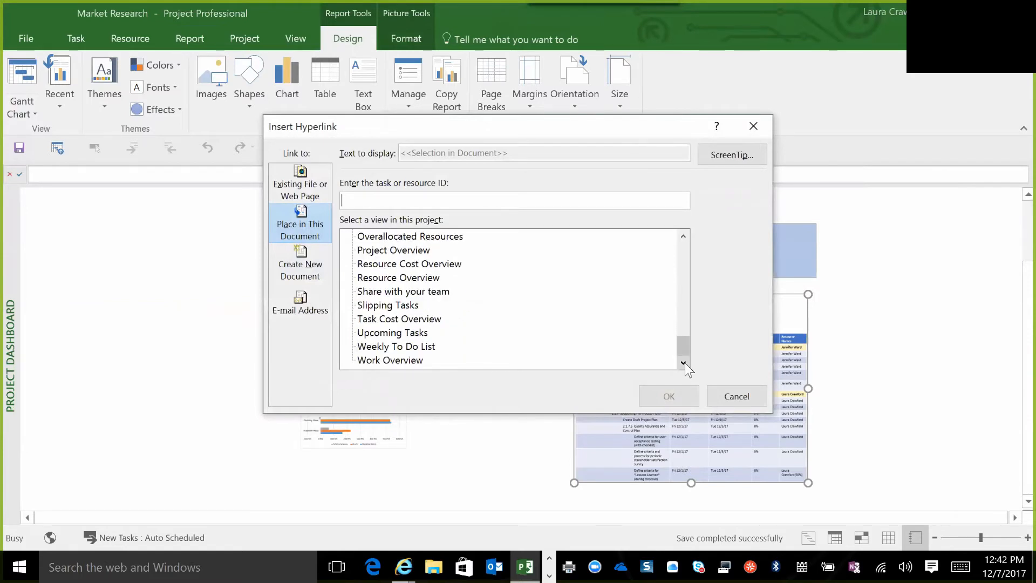
pyautogui.click(394, 346)
pyautogui.click(667, 396)
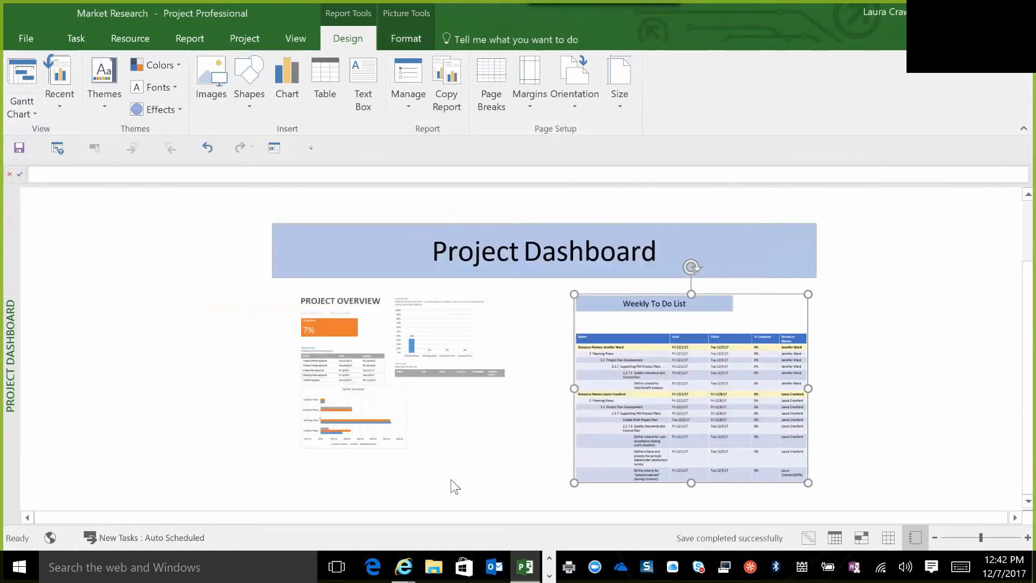
pyautogui.click(453, 485)
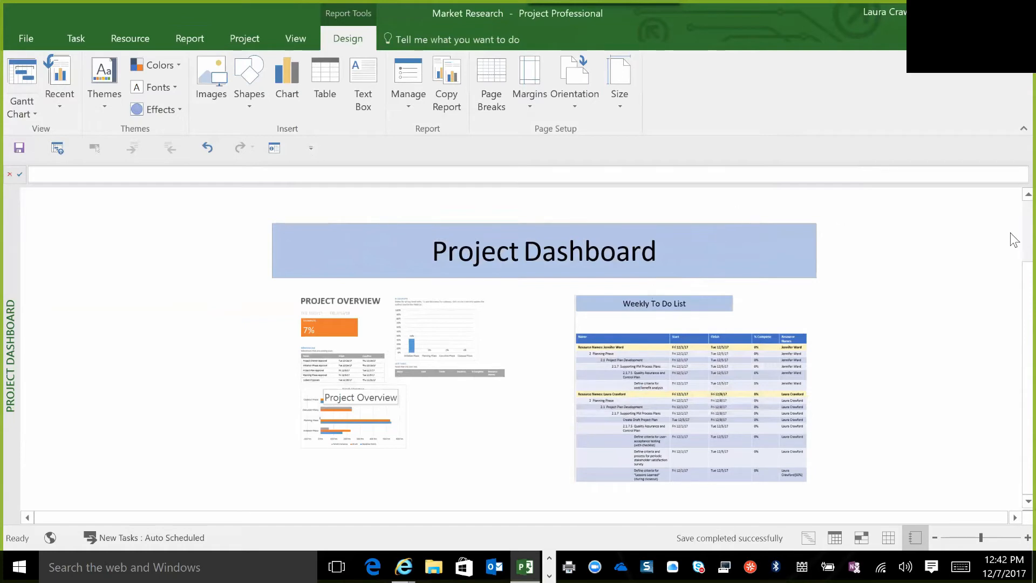
# Add a light blue text box about 1.59" wide reading "Project Overview" on the far side of the page from the logo.
pyautogui.scroll(3, 1014, 204)
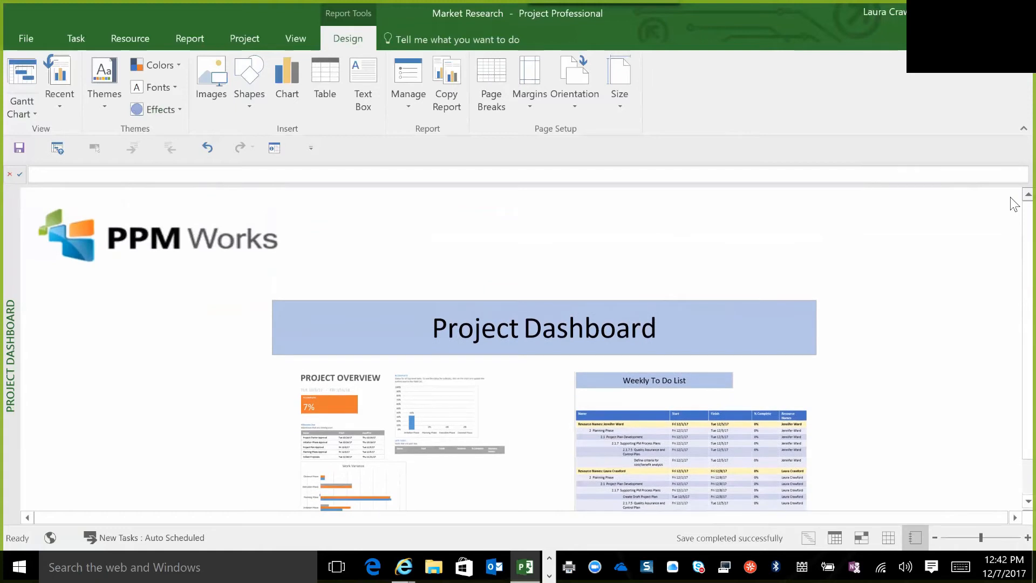
pyautogui.click(368, 78)
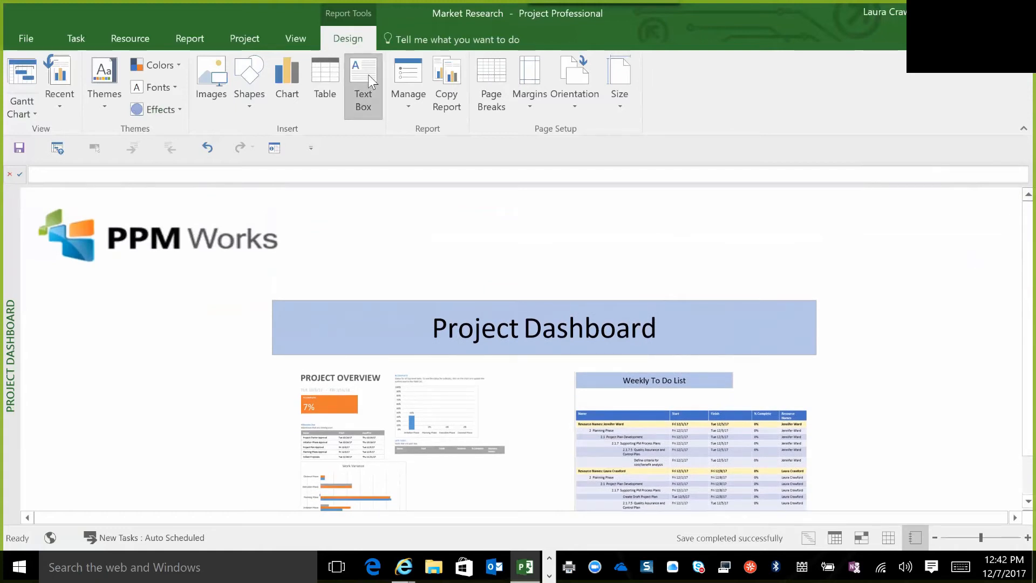
pyautogui.moveTo(875, 230); pyautogui.dragTo(999, 262)
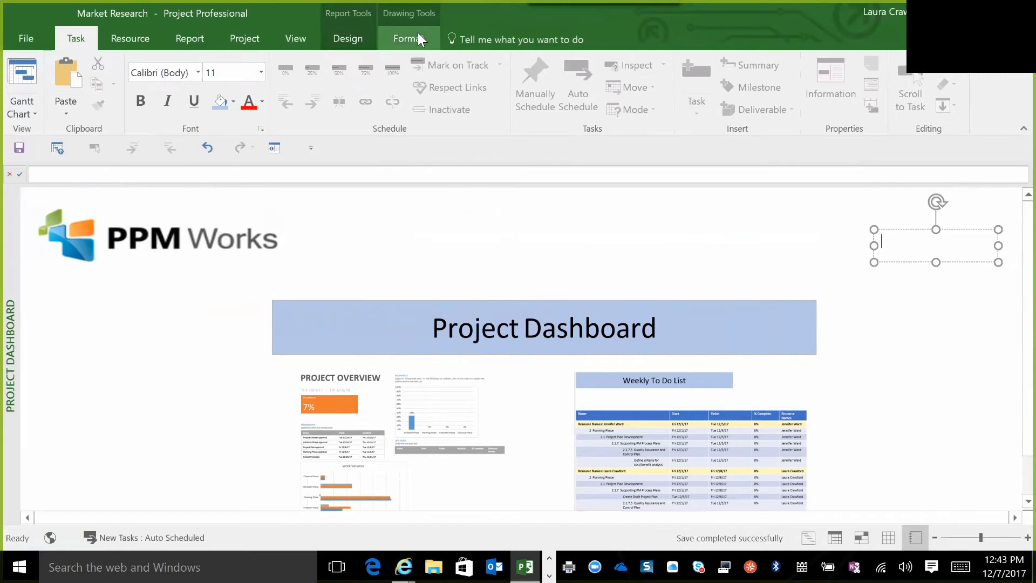
pyautogui.click(418, 38)
pyautogui.click(436, 63)
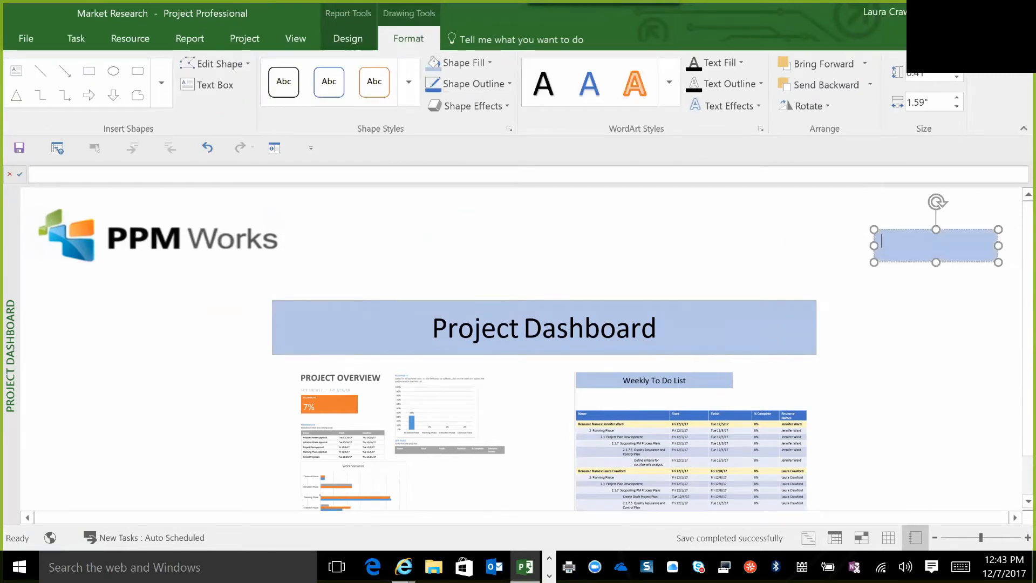
pyautogui.write('Project C')
pyautogui.write('verview')
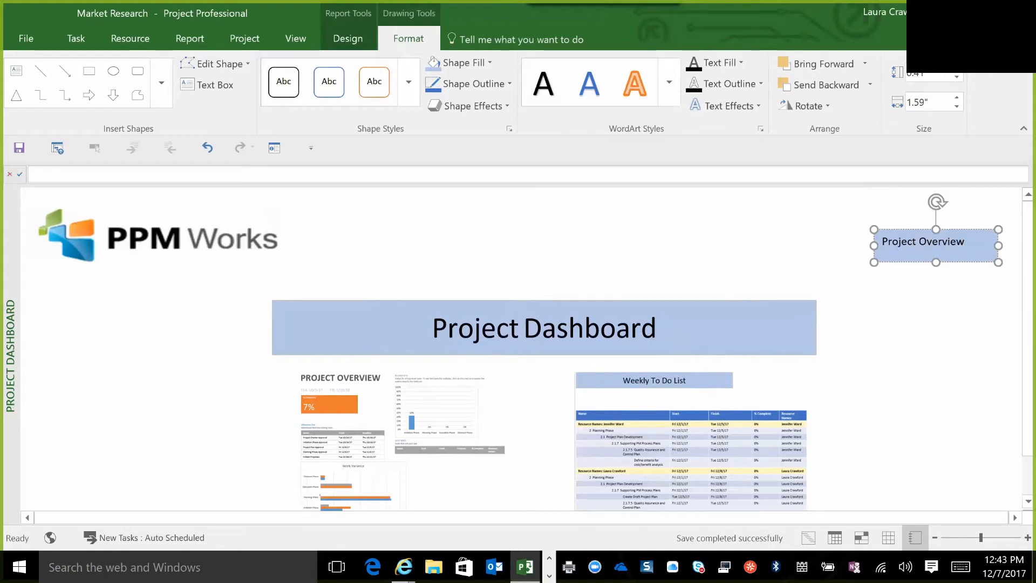
# Duplicate the Project Overview text box and place the copy directly beneath the original.
pyautogui.click(903, 229)
pyautogui.rightClick(902, 228)
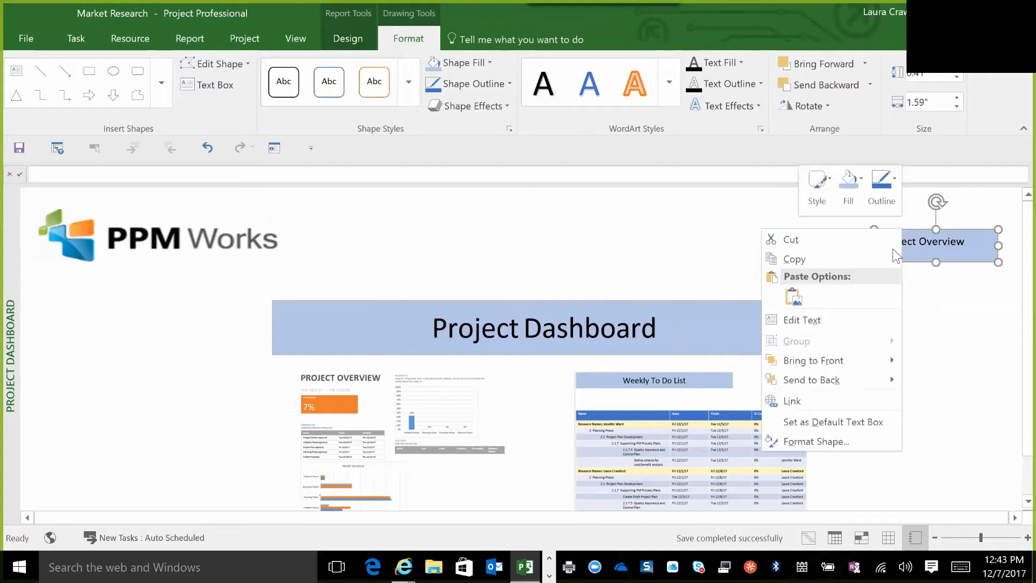
pyautogui.click(879, 251)
pyautogui.click(936, 294)
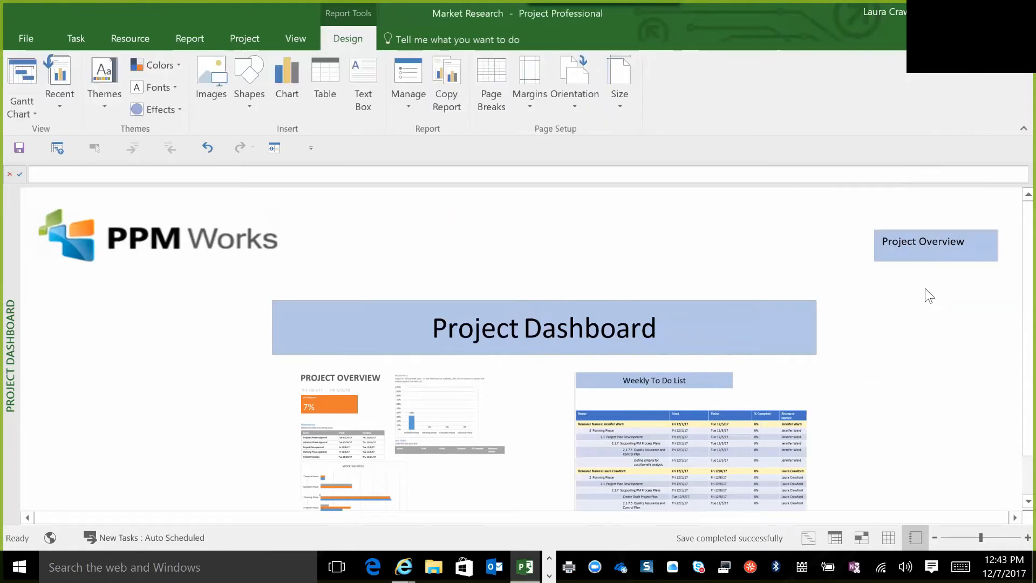
pyautogui.hotkey('ctrl', 'v')
pyautogui.moveTo(925, 248); pyautogui.dragTo(912, 270)
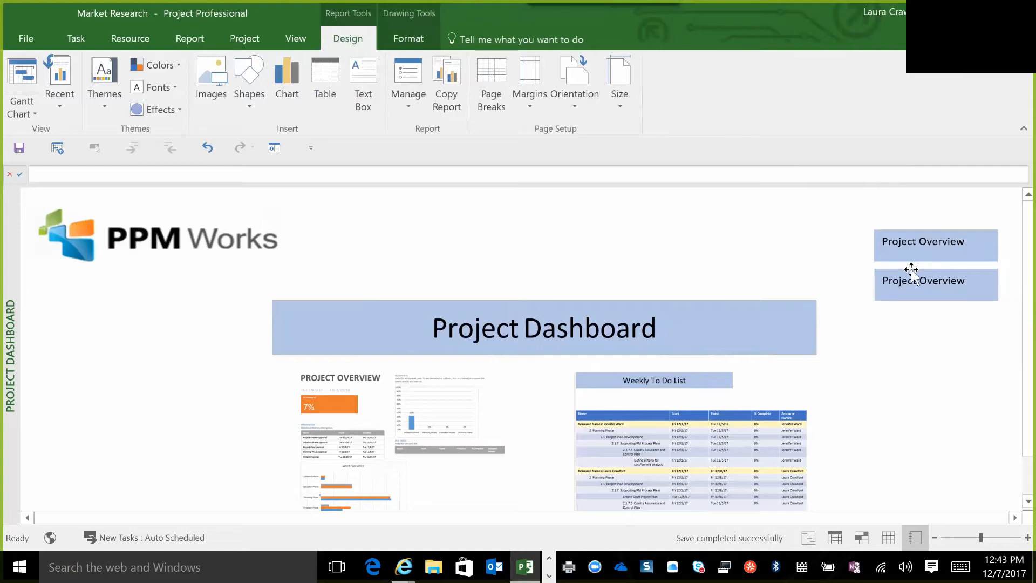
# Replace the text of the lower text box with "Weekly To Do List".
pyautogui.click(916, 279)
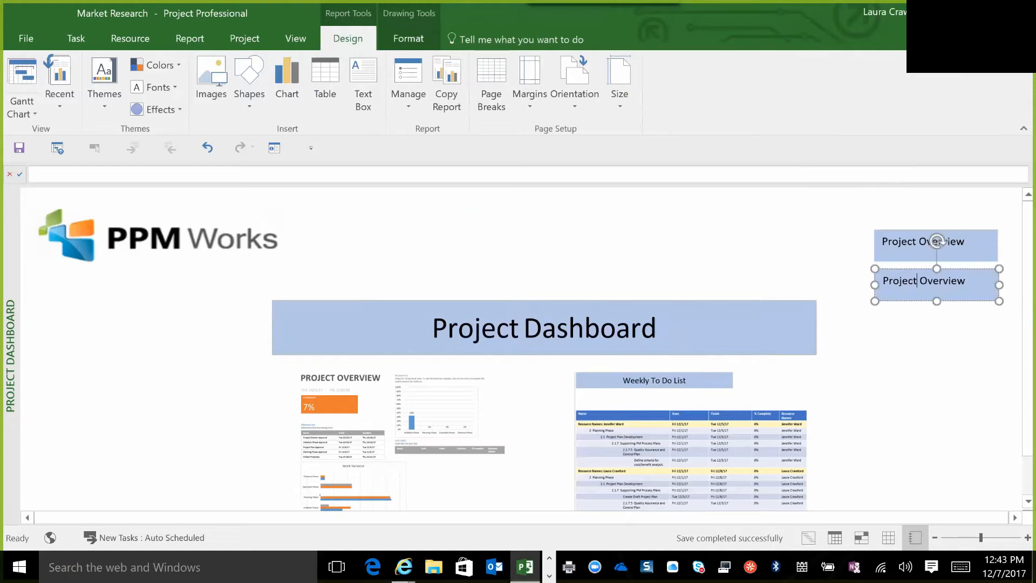
pyautogui.press('Right')
pyautogui.press('Right')
pyautogui.press('Right')
pyautogui.press('Right')
pyautogui.press('Right')
pyautogui.press('Right')
pyautogui.press('Right')
pyautogui.press('Right')
pyautogui.press('Right')
pyautogui.press('BackSpace')
pyautogui.press('BackSpace')
pyautogui.press('BackSpace')
pyautogui.press('BackSpace')
pyautogui.press('BackSpace')
pyautogui.press('BackSpace')
pyautogui.press('BackSpace')
pyautogui.press('BackSpace')
pyautogui.press('BackSpace')
pyautogui.press('BackSpace')
pyautogui.press('BackSpace')
pyautogui.press('BackSpace')
pyautogui.press('BackSpace')
pyautogui.press('BackSpace')
pyautogui.press('BackSpace')
pyautogui.press('BackSpace')
pyautogui.write('W')
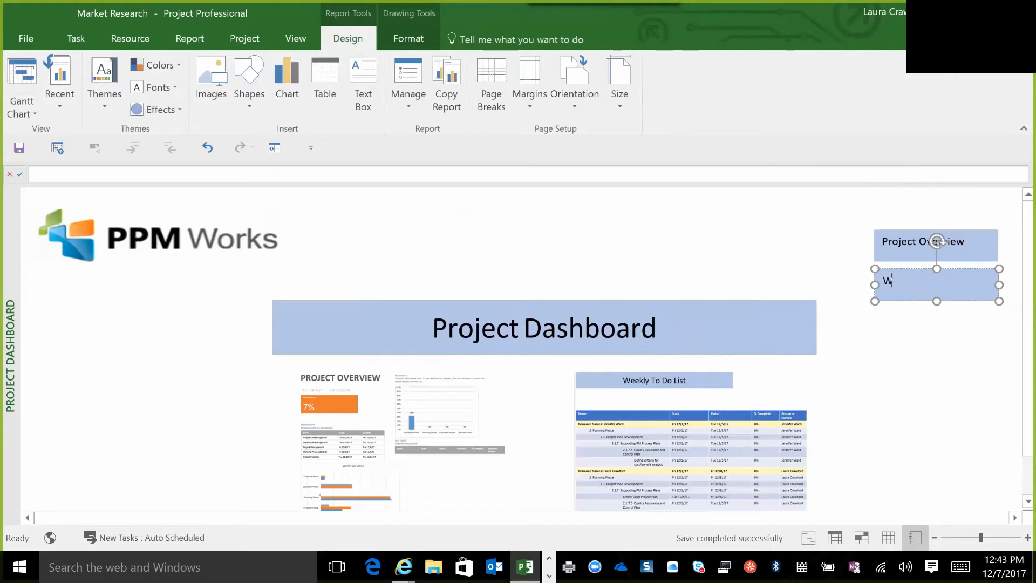
pyautogui.write('eekly To Do')
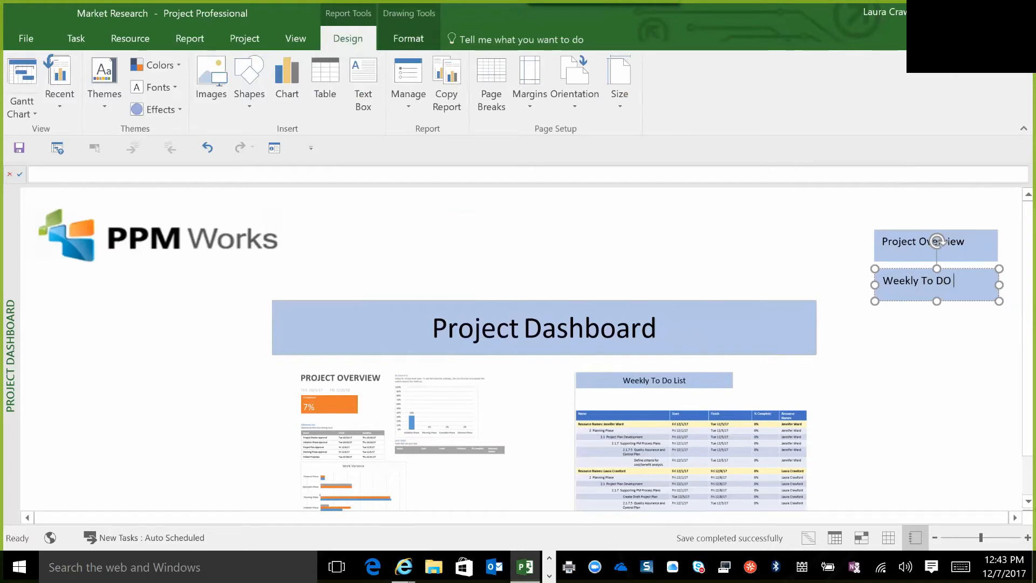
pyautogui.press('BackSpace')
pyautogui.press('BackSpace')
pyautogui.write('o List')
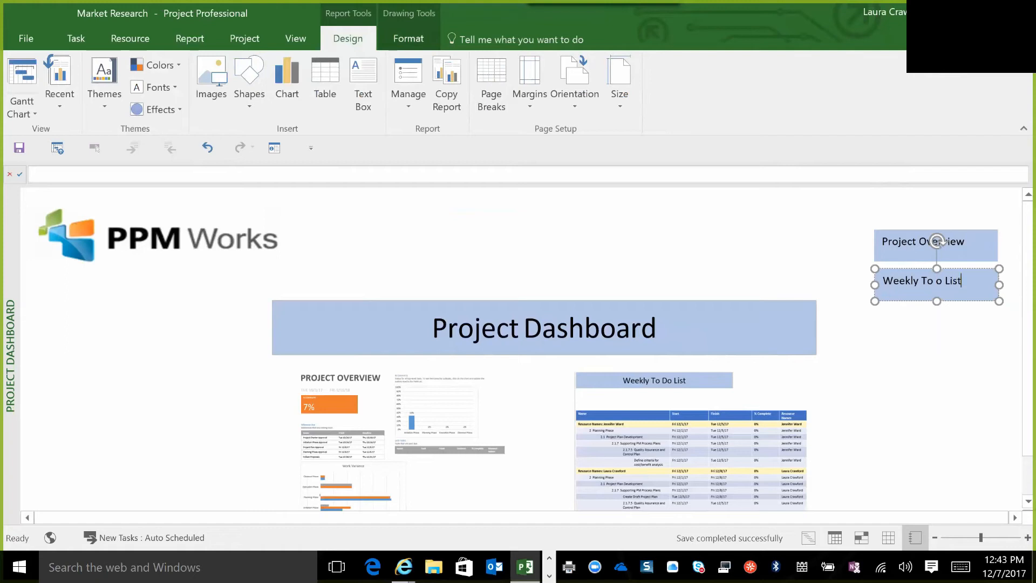
pyautogui.click(936, 281)
pyautogui.write('D')
pyautogui.click(947, 329)
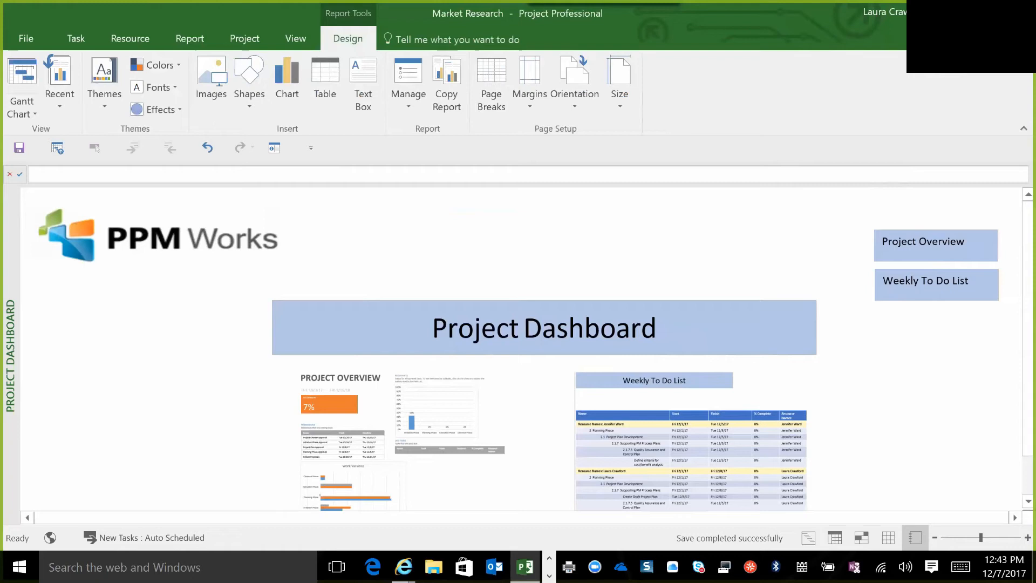
# Link the Project Overview text box to the Project Overview report as a place in this document.
pyautogui.rightClick(905, 246)
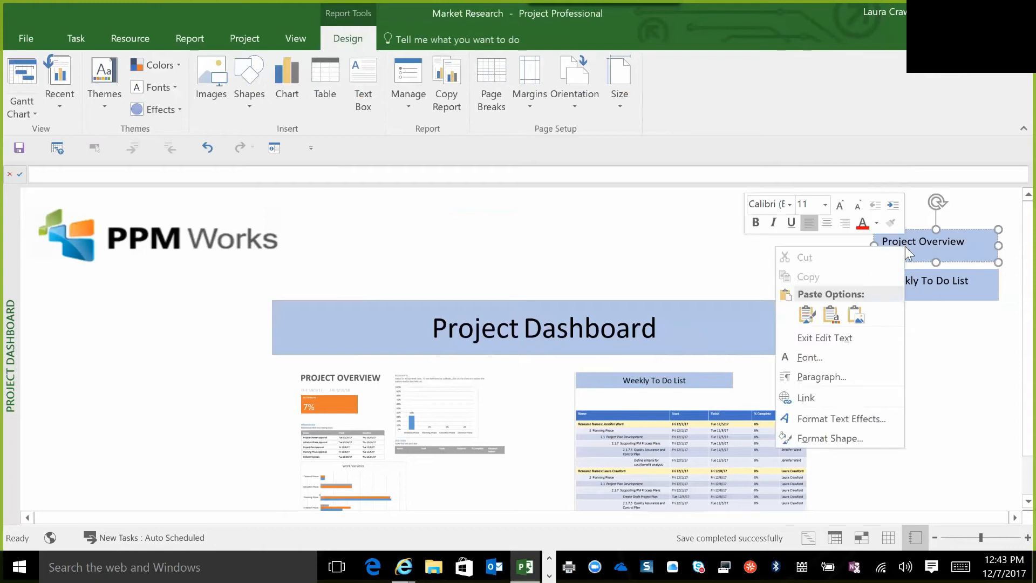
pyautogui.click(817, 398)
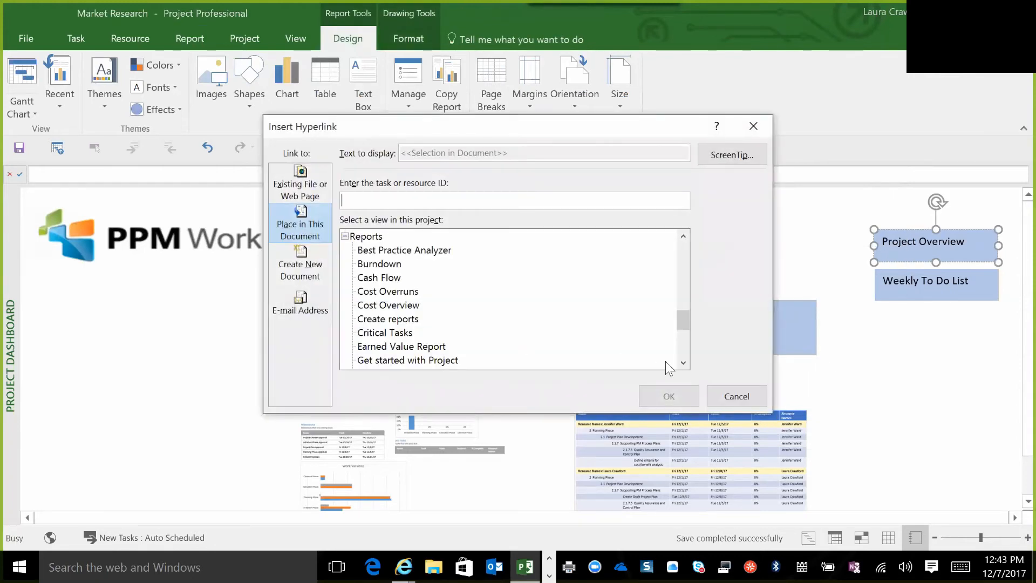
pyautogui.click(683, 363)
pyautogui.click(683, 363)
pyautogui.click(682, 364)
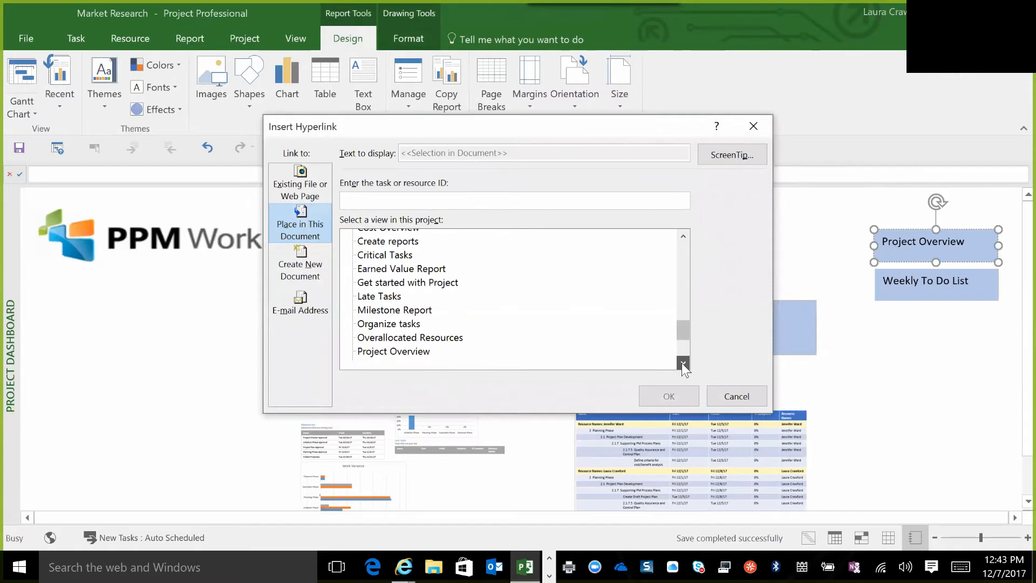
pyautogui.click(683, 363)
pyautogui.click(419, 335)
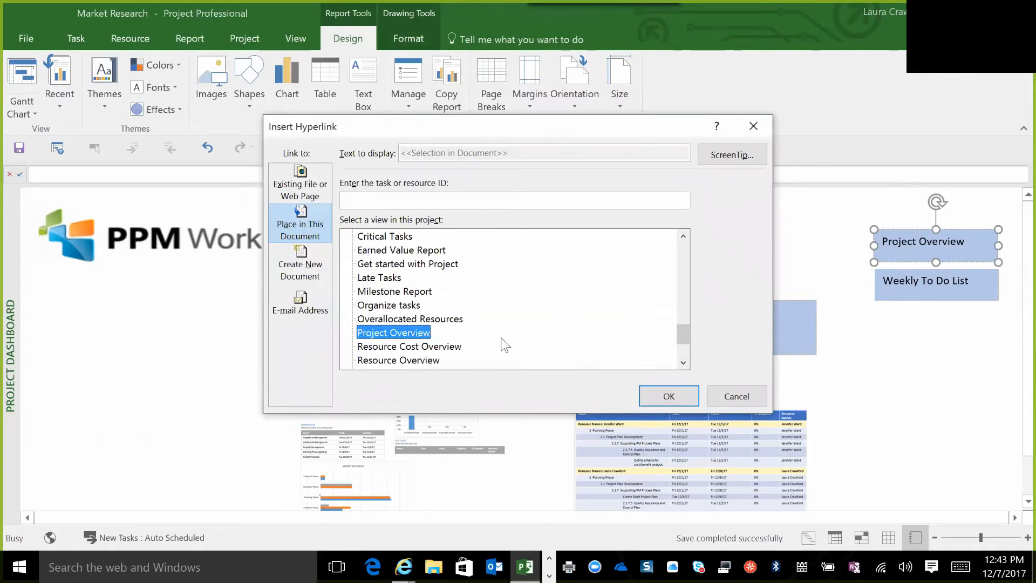
pyautogui.click(653, 395)
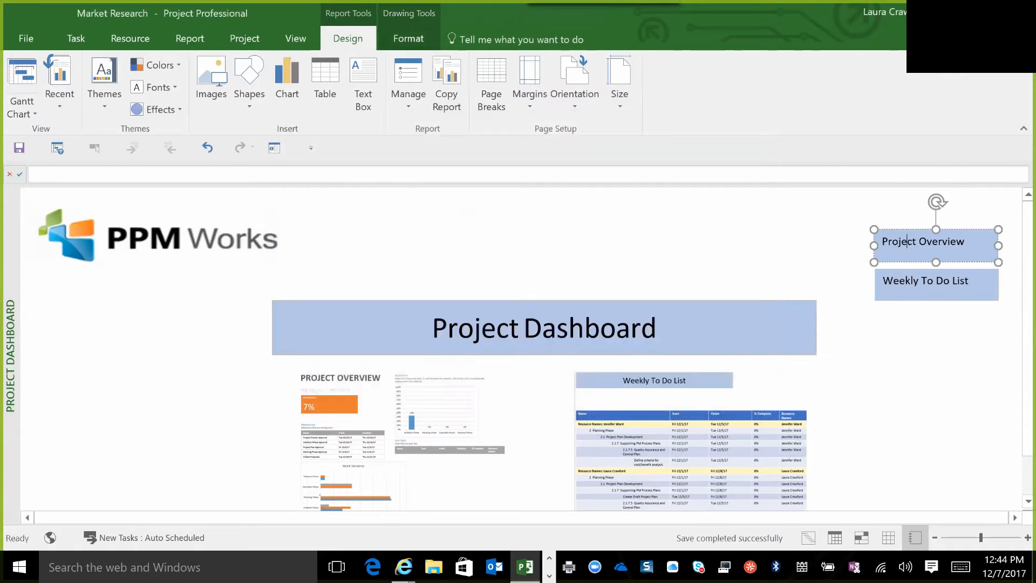
# Link the Weekly To Do List text box to the Weekly To Do List report as a place in this document.
pyautogui.click(951, 285)
pyautogui.rightClick(950, 285)
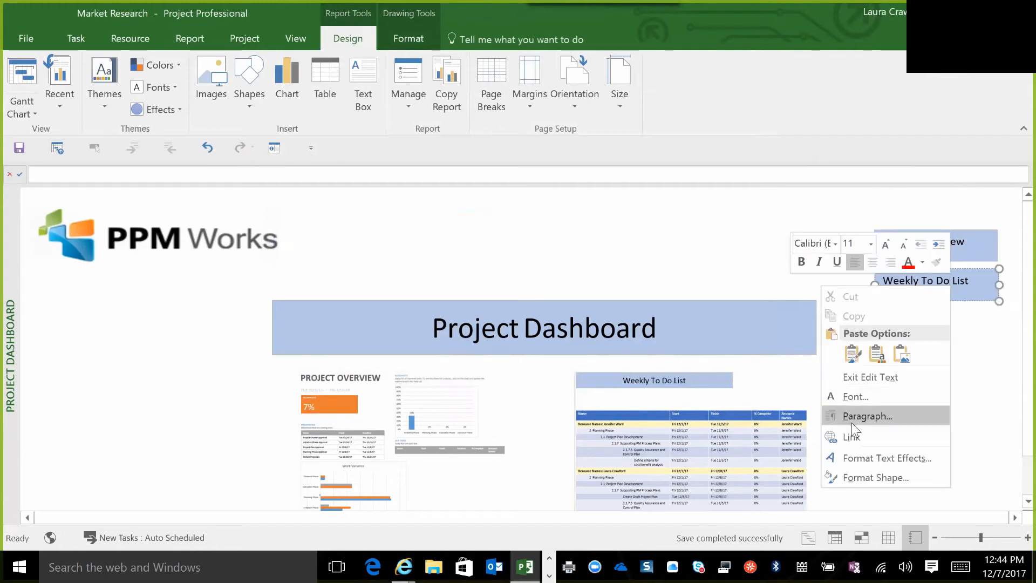
pyautogui.click(856, 438)
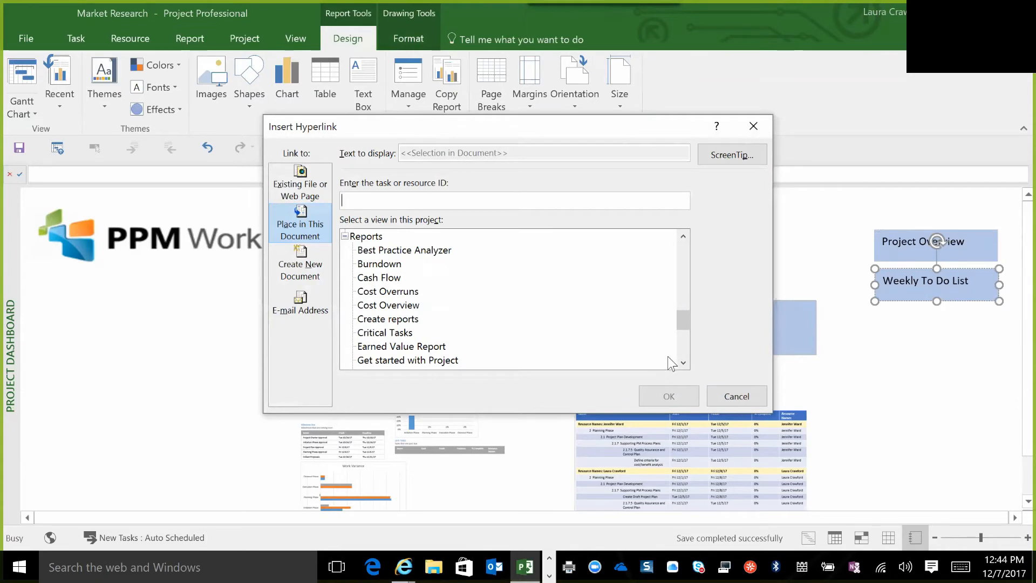
pyautogui.moveTo(683, 362); pyautogui.dragTo(684, 363)
pyautogui.click(399, 347)
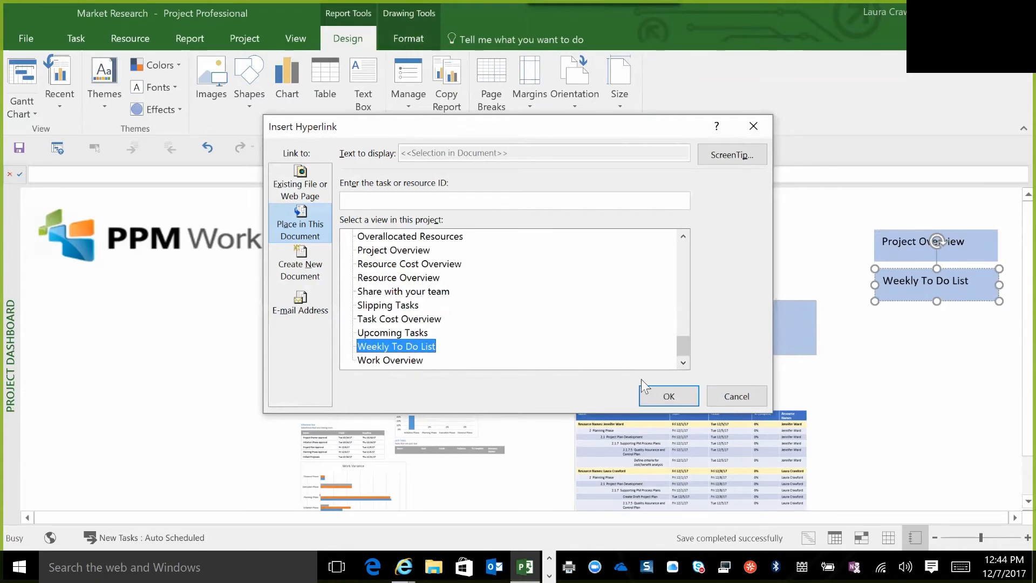
pyautogui.click(650, 394)
pyautogui.click(937, 329)
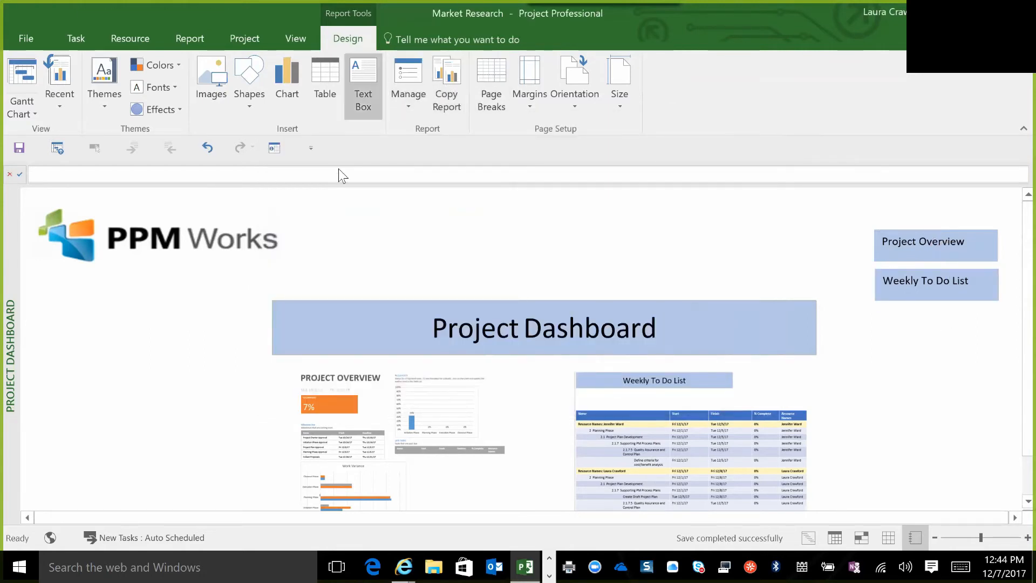
pyautogui.click(363, 81)
pyautogui.moveTo(879, 313)
pyautogui.mouseDown()
pyautogui.moveTo(948, 310)
pyautogui.moveTo(999, 326)
pyautogui.moveTo(996, 345)
pyautogui.mouseUp()
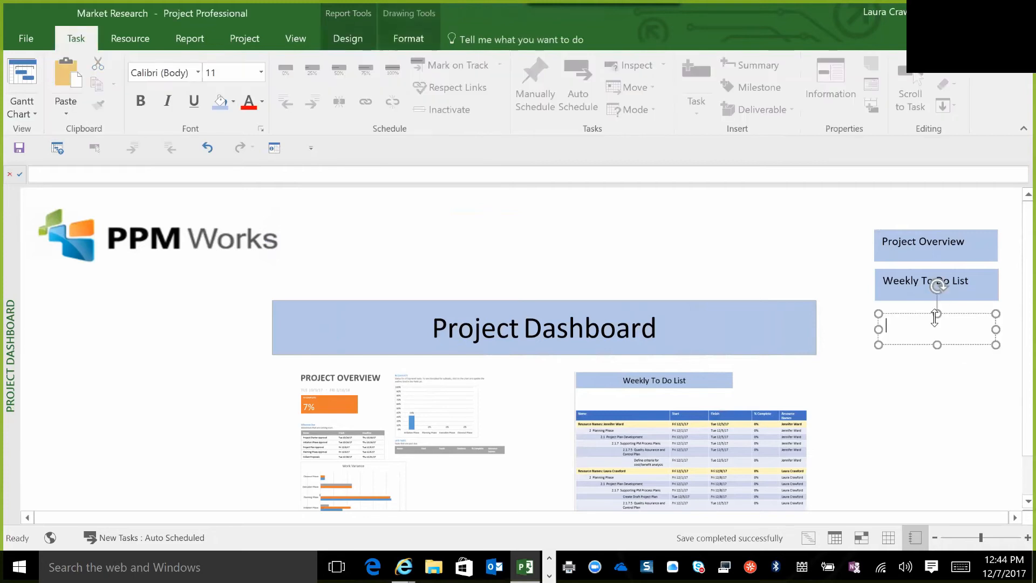
pyautogui.click(207, 147)
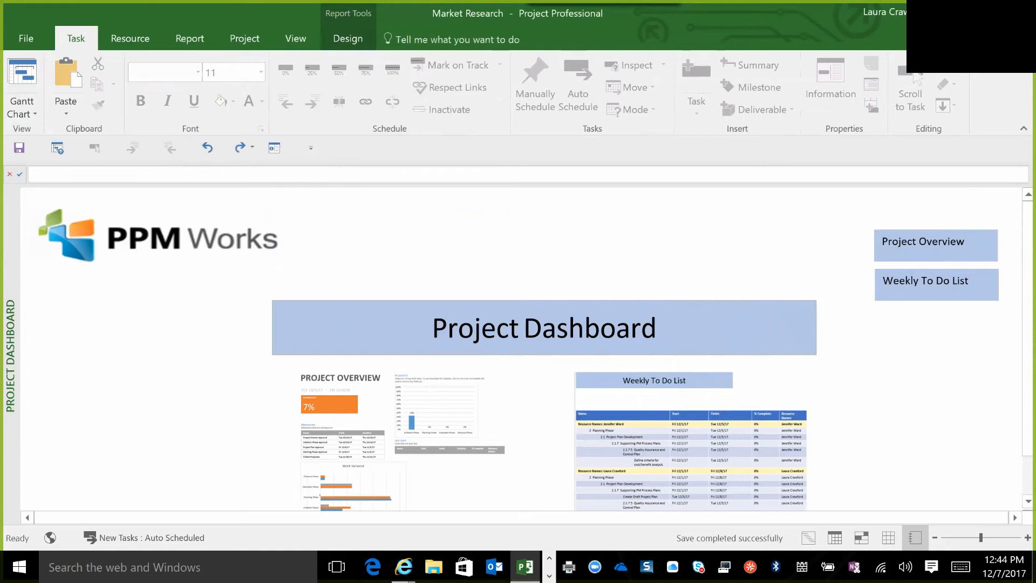
pyautogui.rightClick(890, 274)
pyautogui.press('Escape')
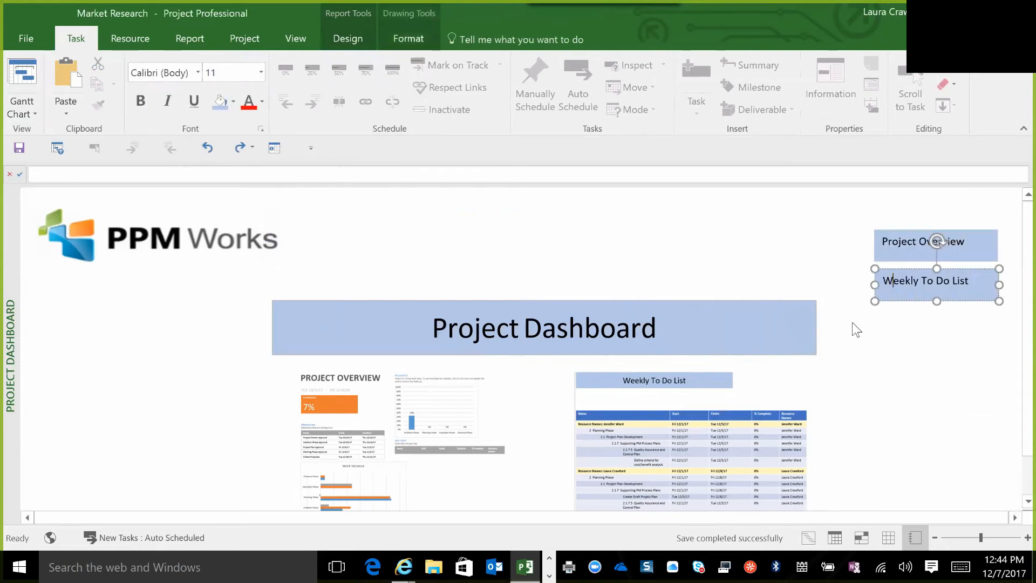
# Add a light blue text box about 1.55" wide reading "Project Dashboard" beneath the Weekly To Do List text box.
pyautogui.click(361, 39)
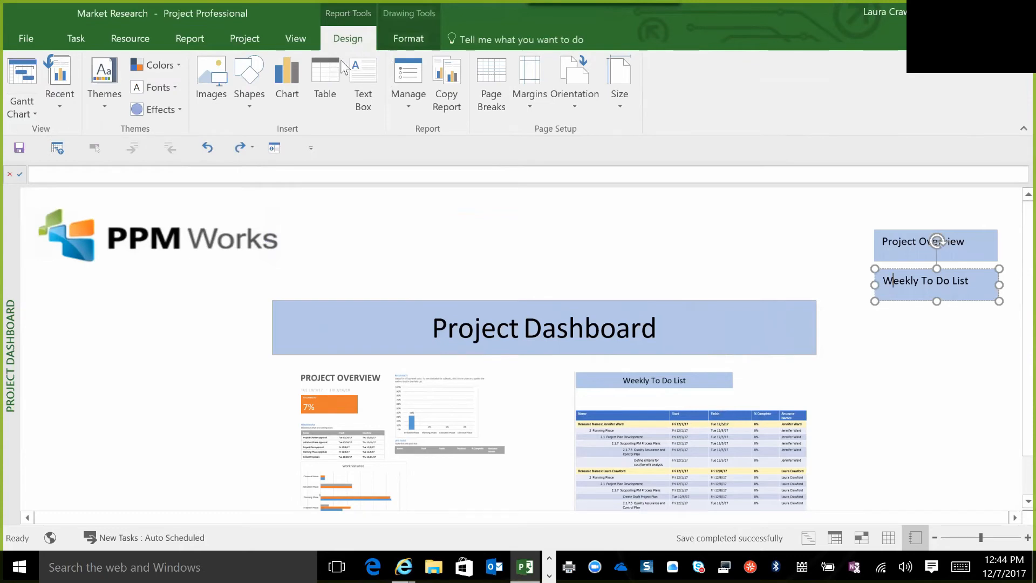
pyautogui.click(362, 81)
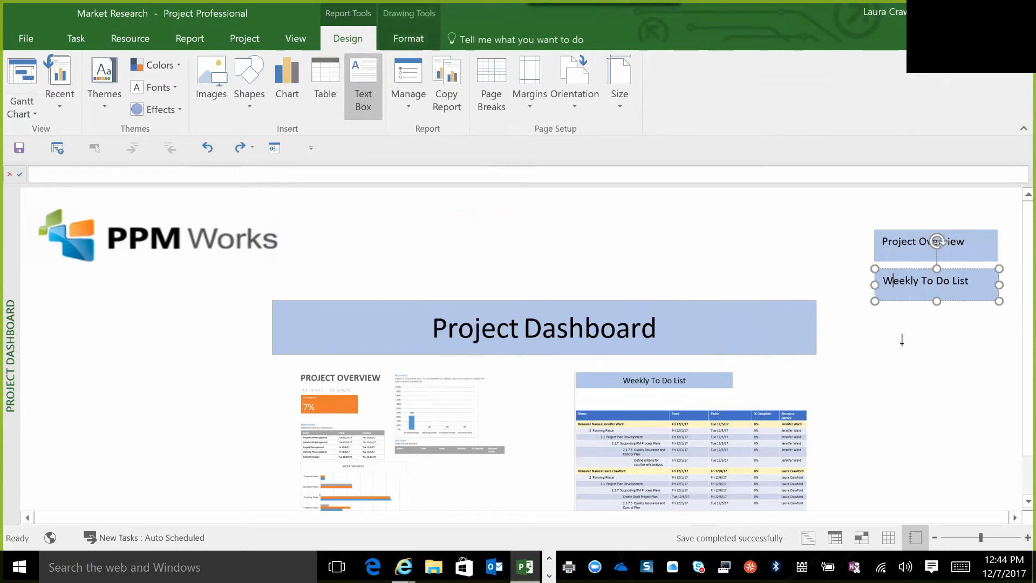
pyautogui.moveTo(877, 318); pyautogui.dragTo(995, 352)
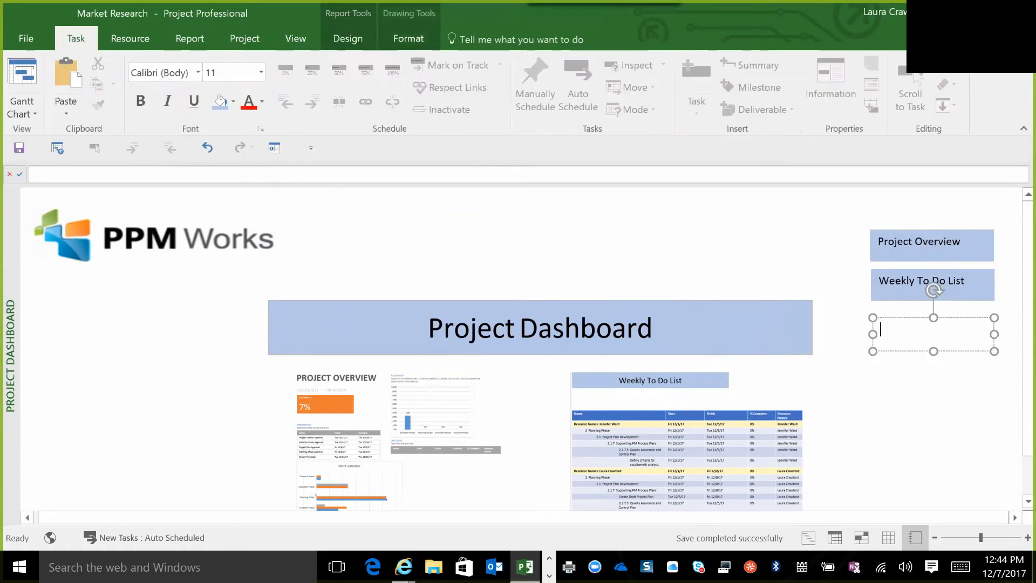
pyautogui.write('Project Dashboard')
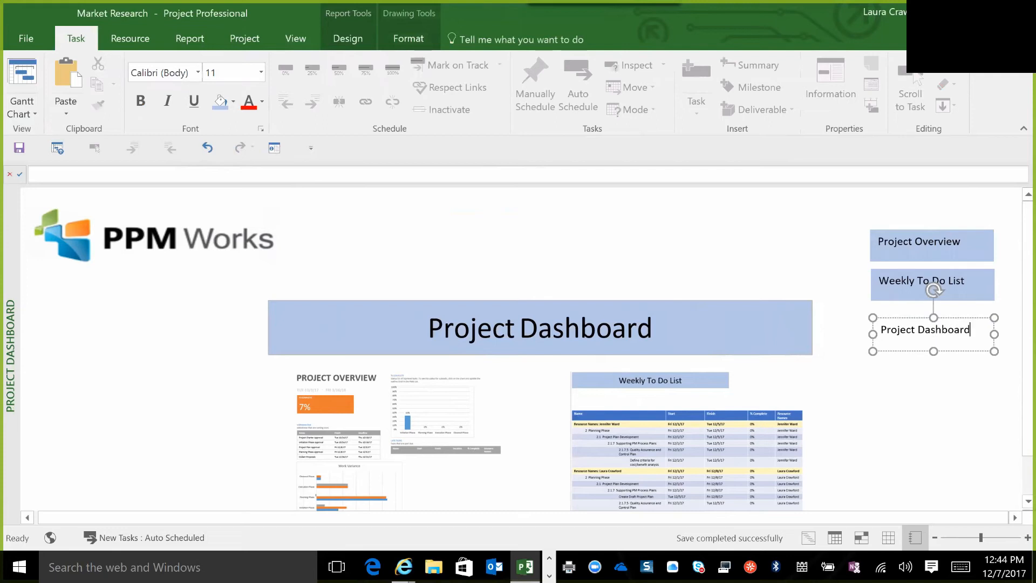
pyautogui.click(925, 383)
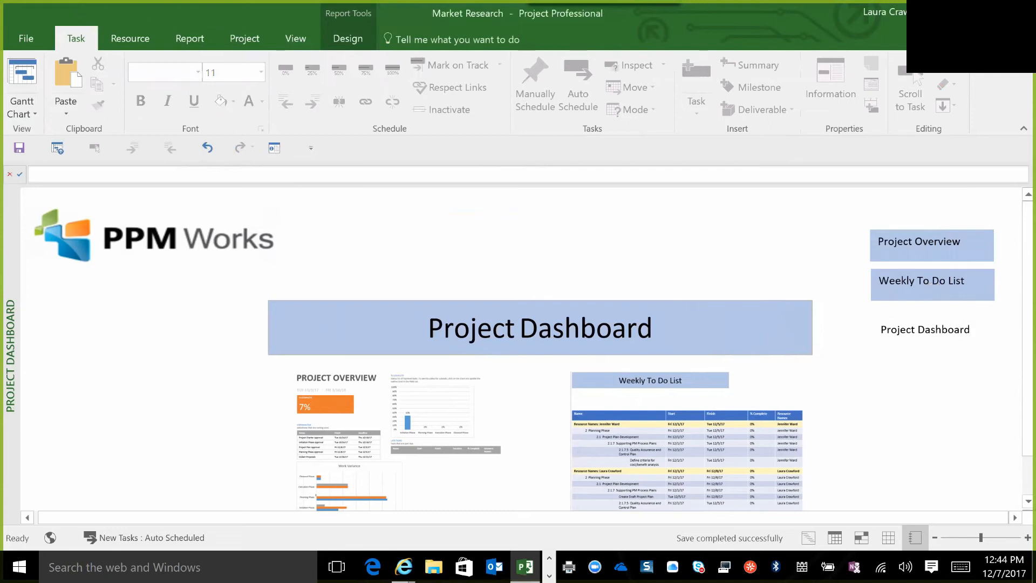
pyautogui.click(918, 330)
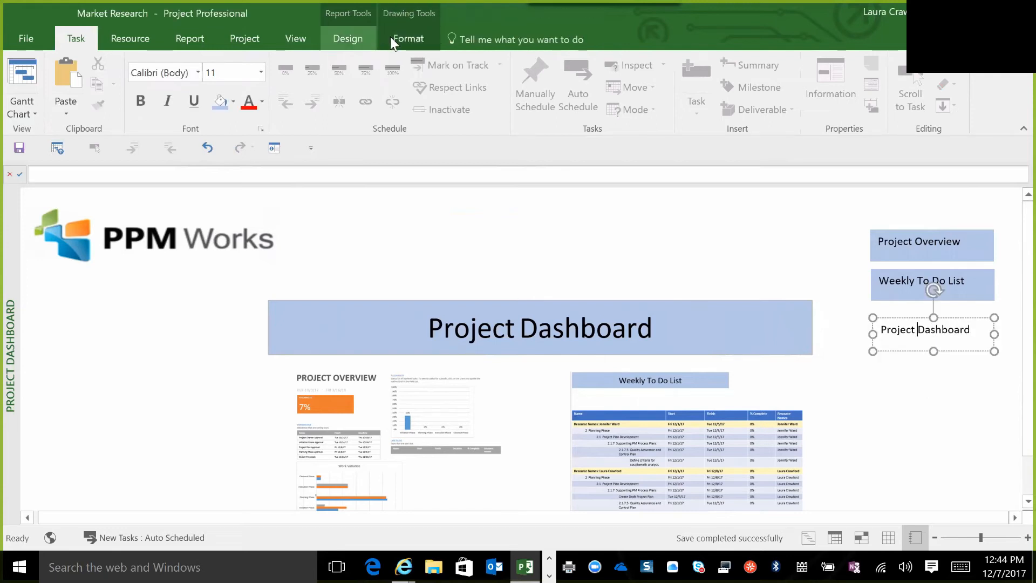
pyautogui.click(398, 36)
pyautogui.click(436, 66)
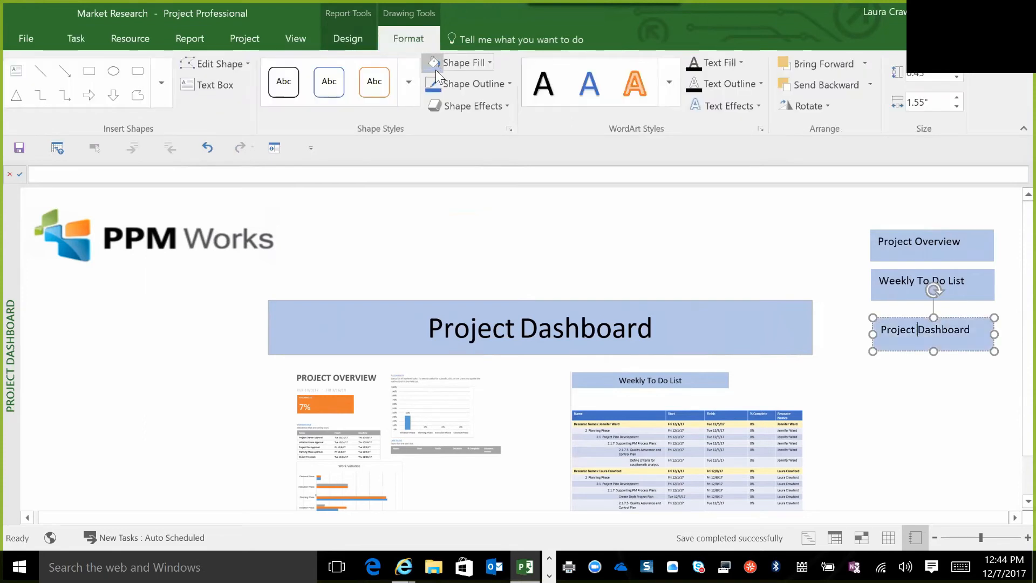
pyautogui.rightClick(893, 332)
pyautogui.click(932, 487)
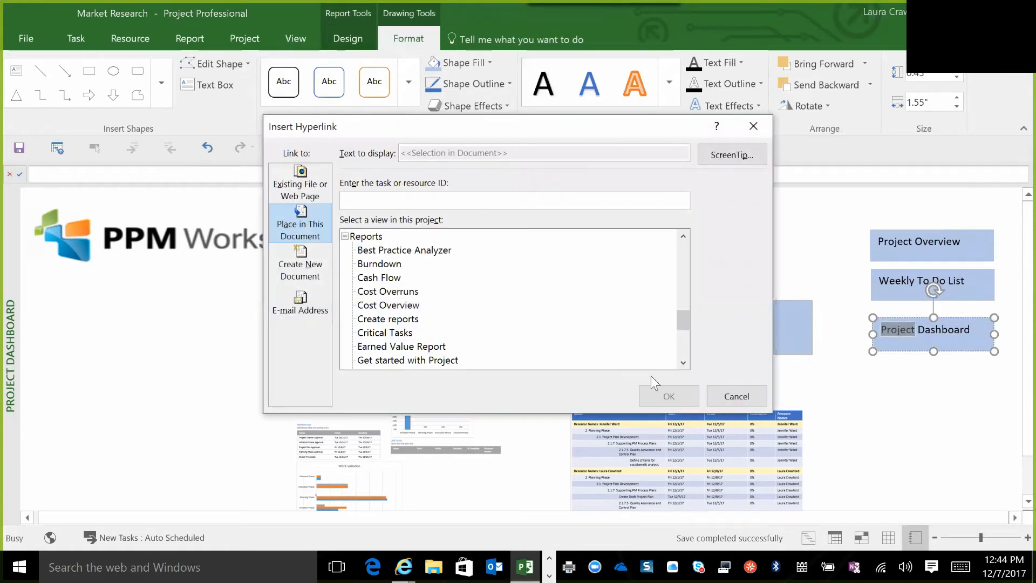
pyautogui.click(683, 363)
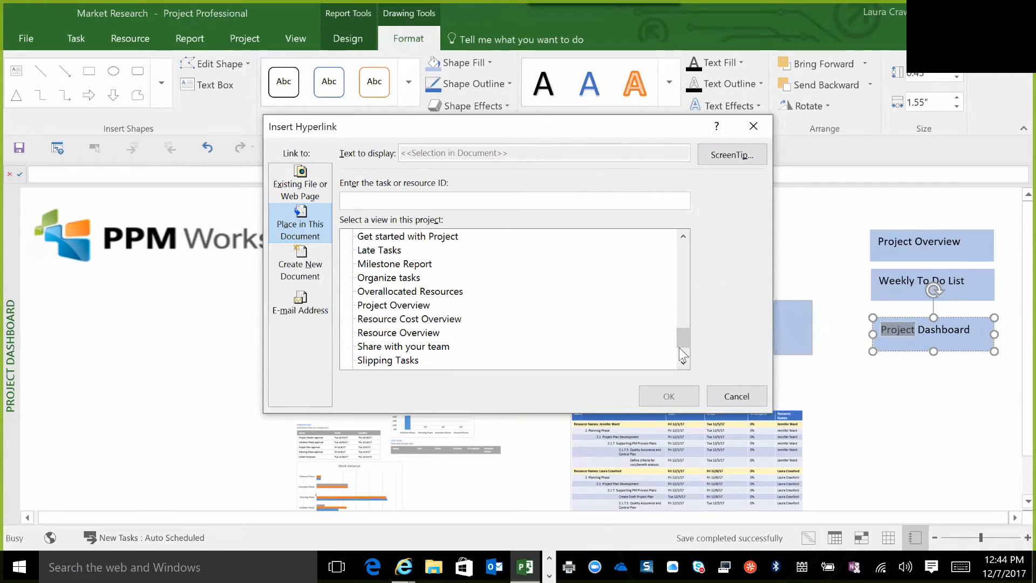
pyautogui.click(683, 363)
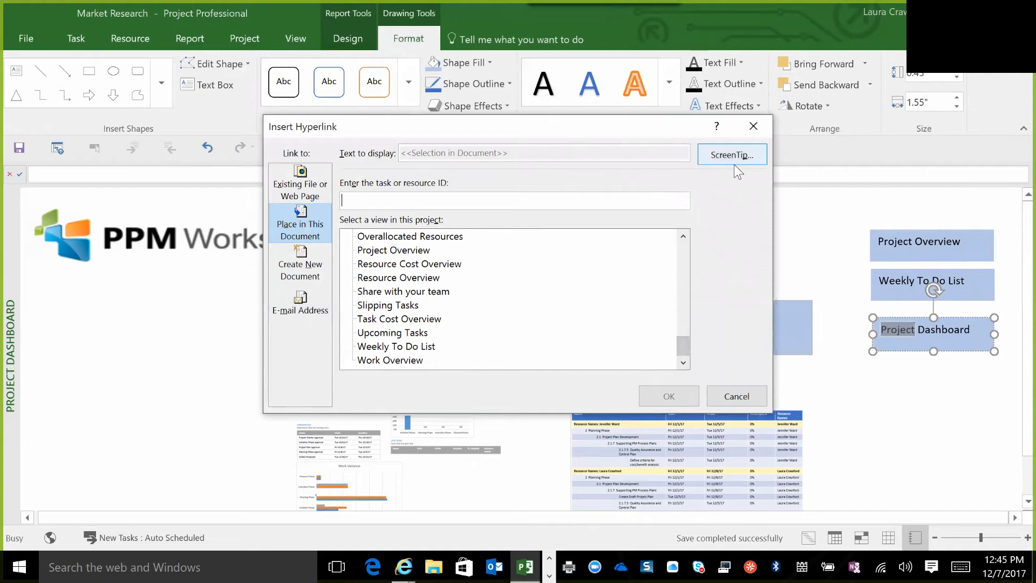
pyautogui.click(750, 399)
pyautogui.click(902, 398)
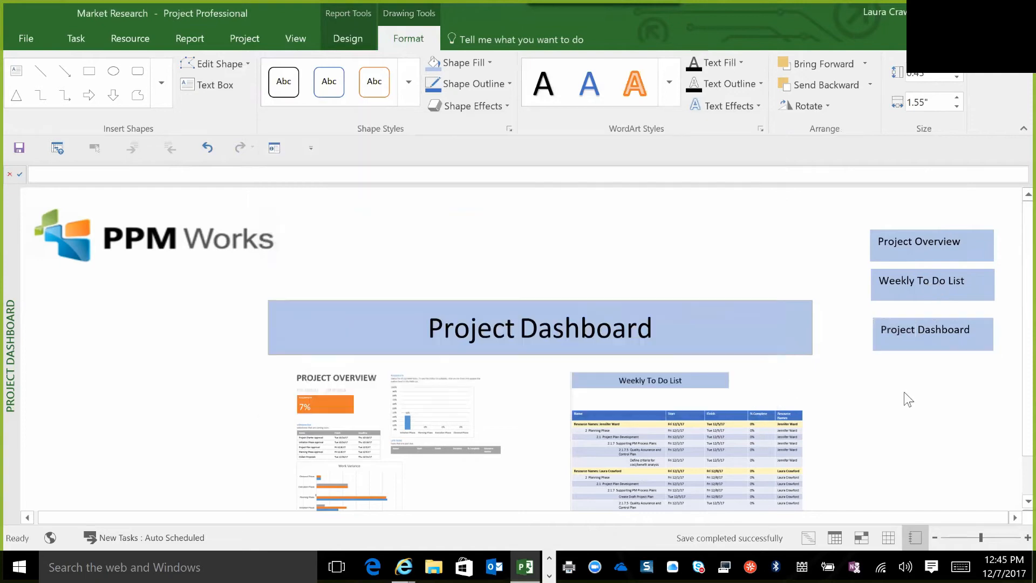
# Copy the Project Dashboard report from Market Research to the global template with the Organizer and return to the report.
pyautogui.click(27, 39)
pyautogui.click(154, 504)
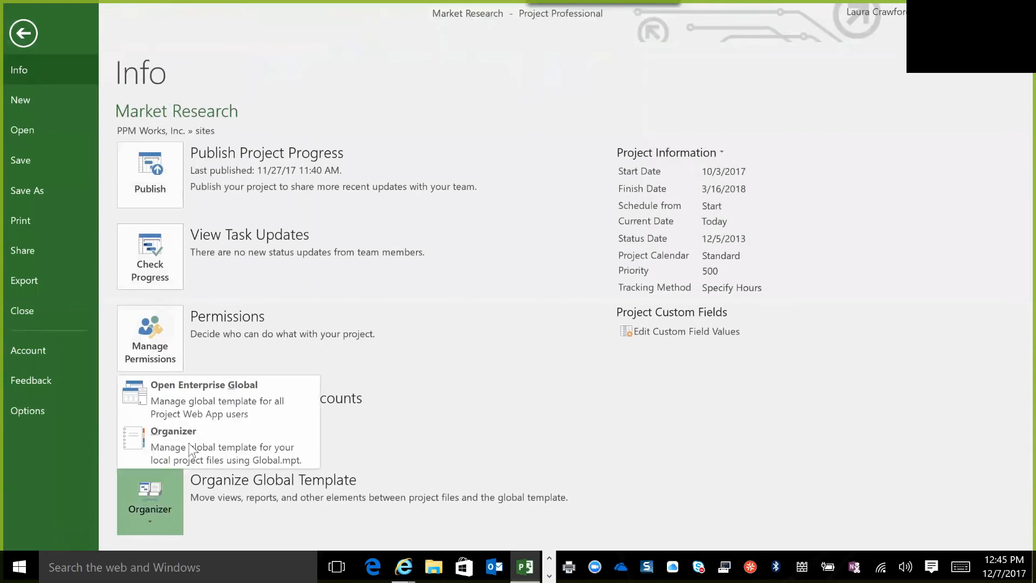
pyautogui.click(189, 449)
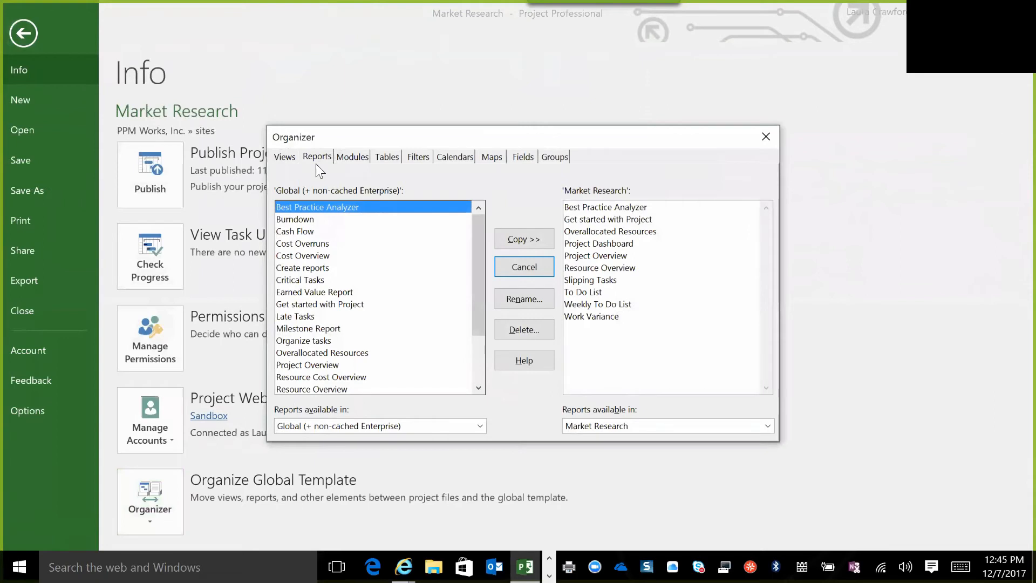
pyautogui.click(615, 244)
pyautogui.click(523, 240)
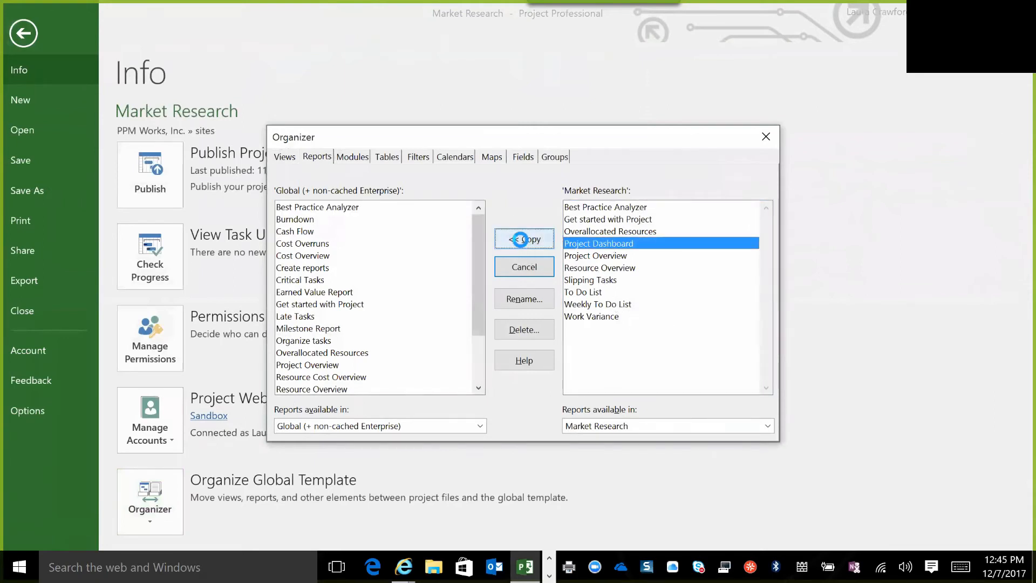
pyautogui.click(767, 136)
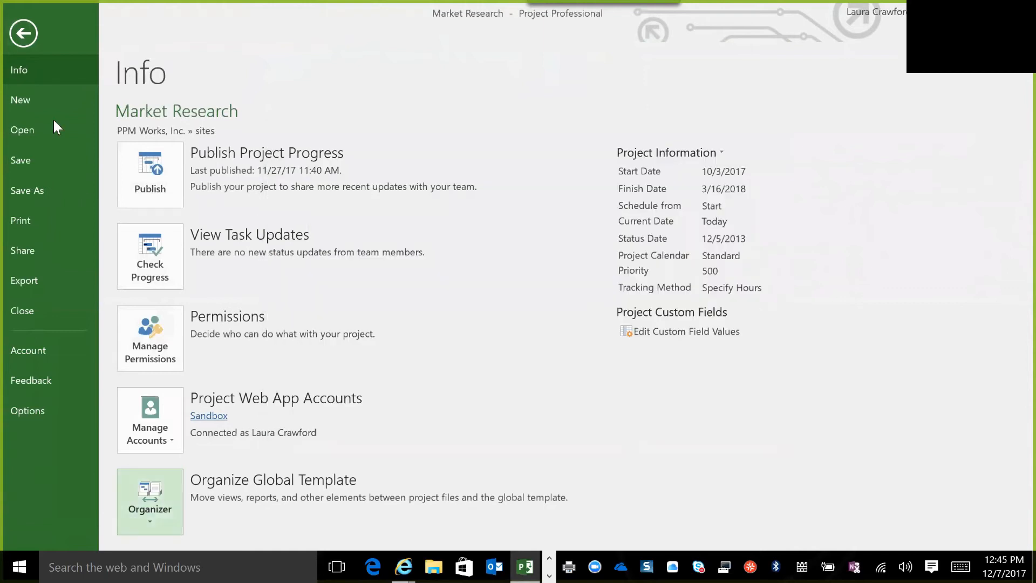
pyautogui.click(25, 38)
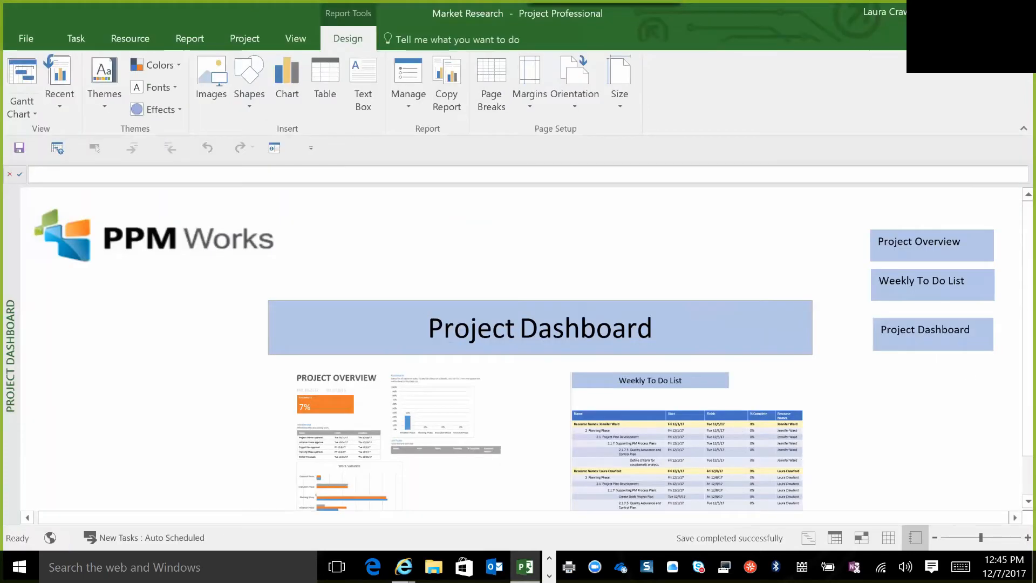
# Link the Project Dashboard text box to the Project Dashboard report as a place in this document.
pyautogui.click(957, 343)
pyautogui.rightClick(957, 343)
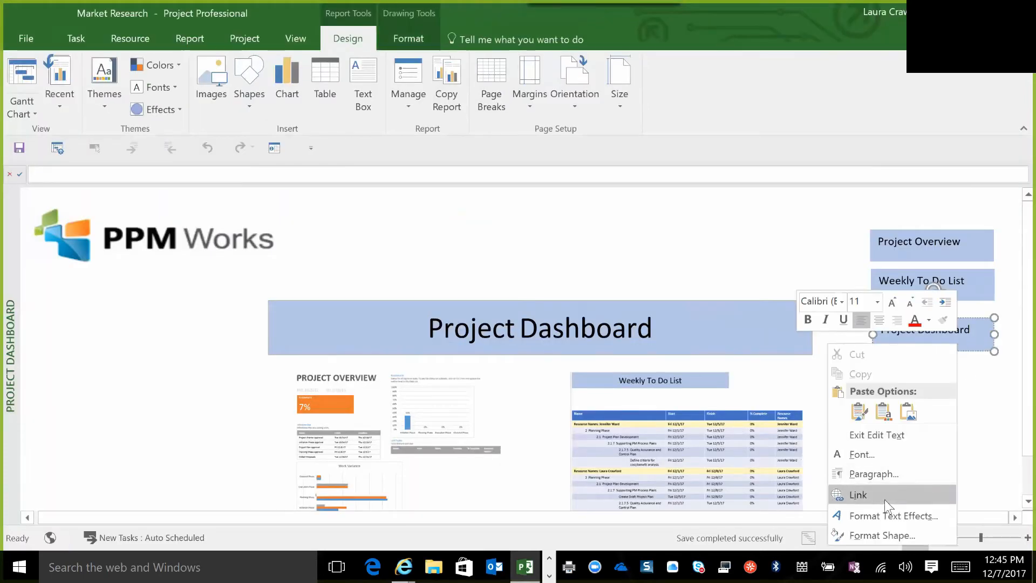
pyautogui.click(859, 496)
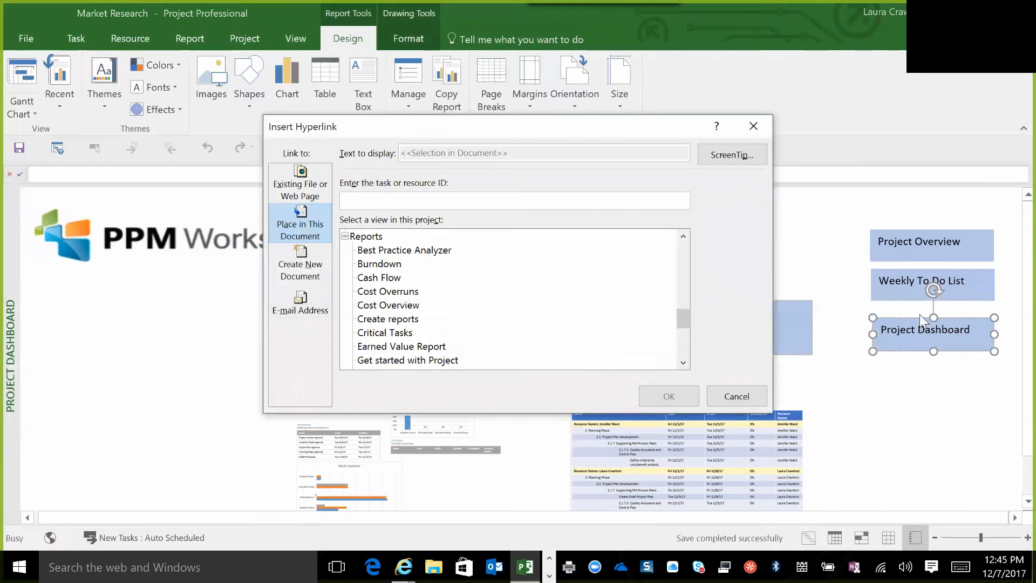
pyautogui.click(684, 362)
pyautogui.scroll(-4, 685, 360)
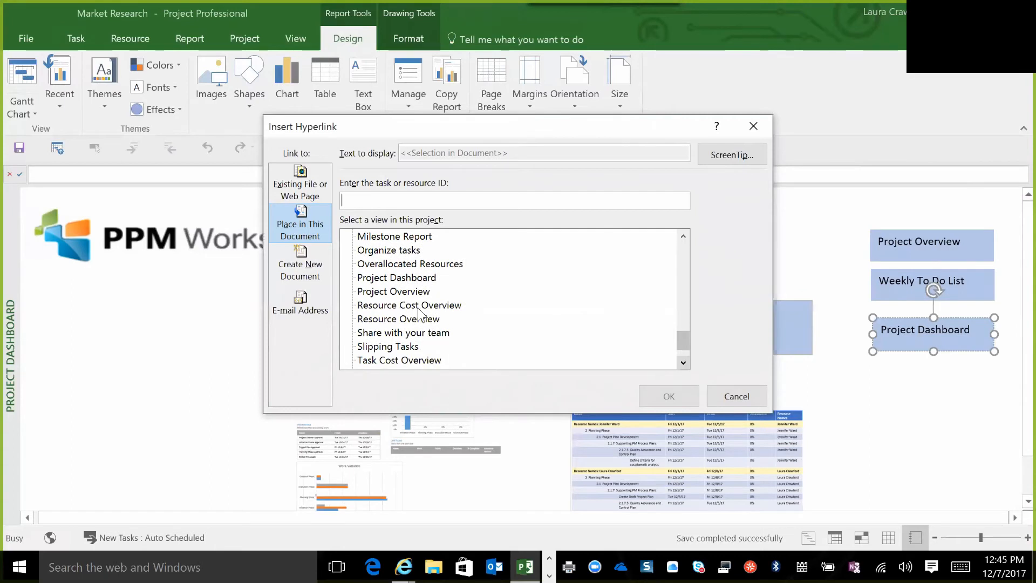
pyautogui.click(397, 278)
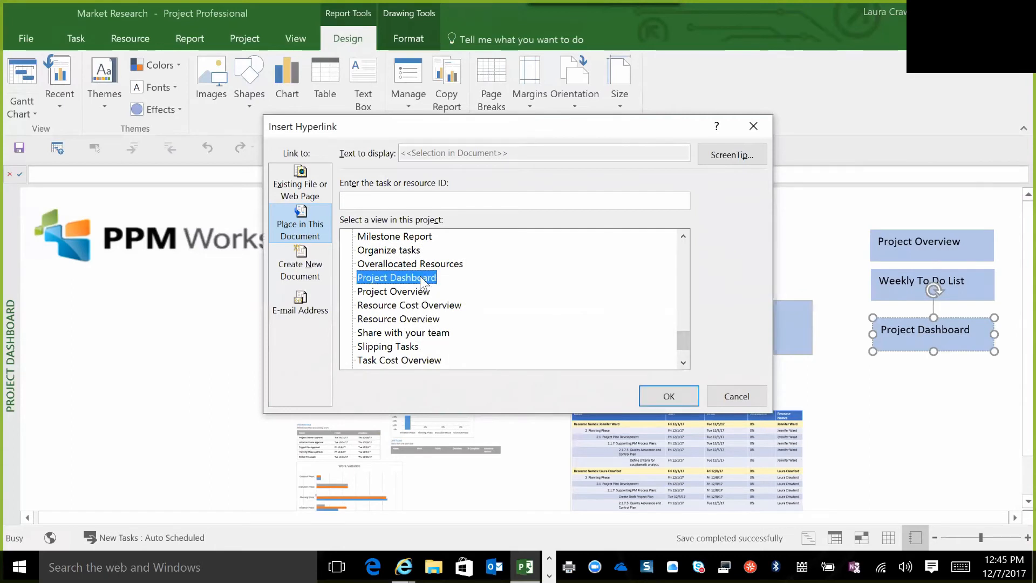
pyautogui.click(668, 396)
pyautogui.click(939, 420)
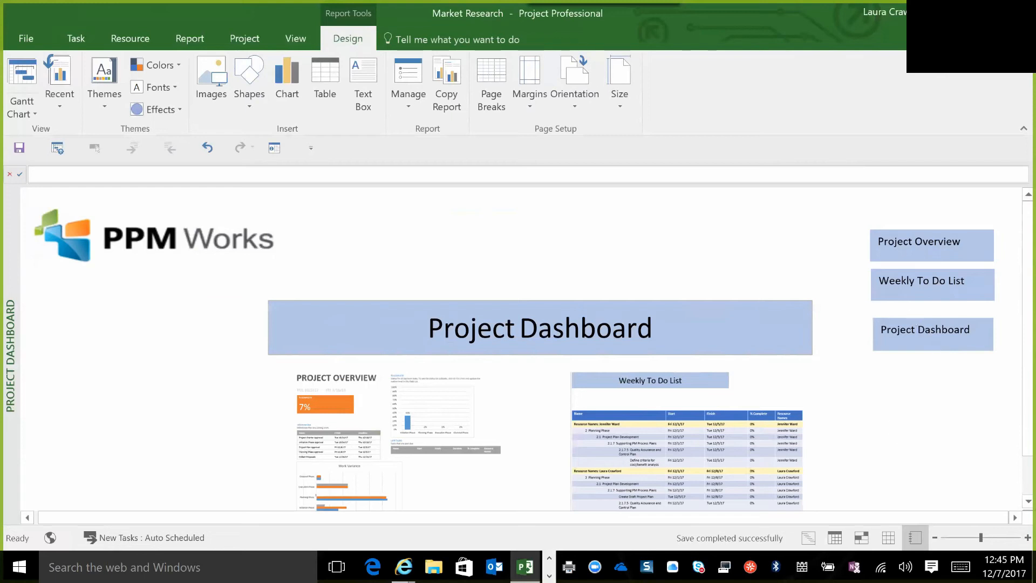
# Move the Project Dashboard text box up closer to the Weekly To Do List text box and widen it slightly.
pyautogui.rightClick(913, 341)
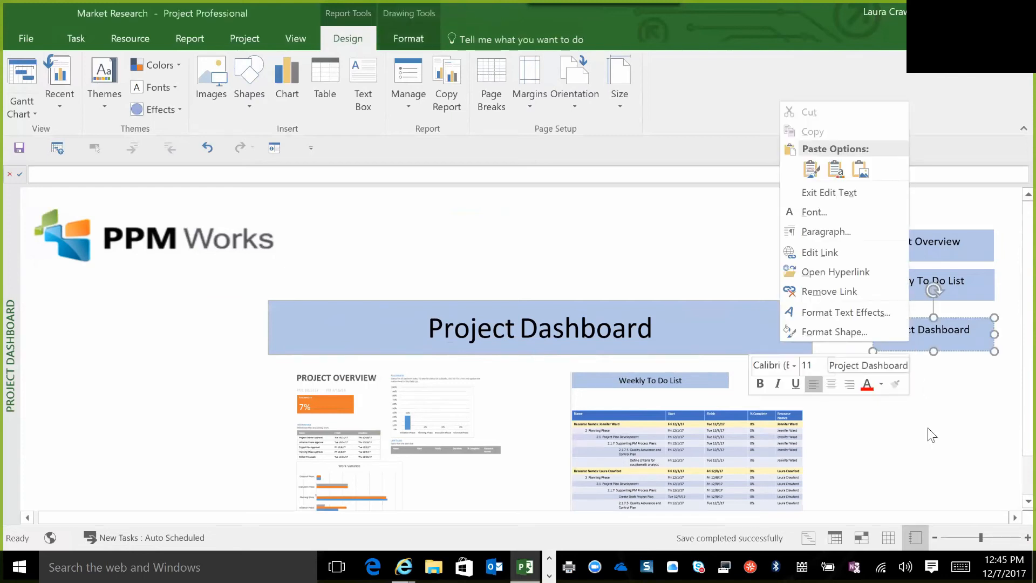
pyautogui.press('Escape')
pyautogui.moveTo(925, 318); pyautogui.dragTo(924, 310)
pyautogui.click(925, 310)
pyautogui.moveTo(993, 323); pyautogui.dragTo(997, 322)
pyautogui.click(954, 367)
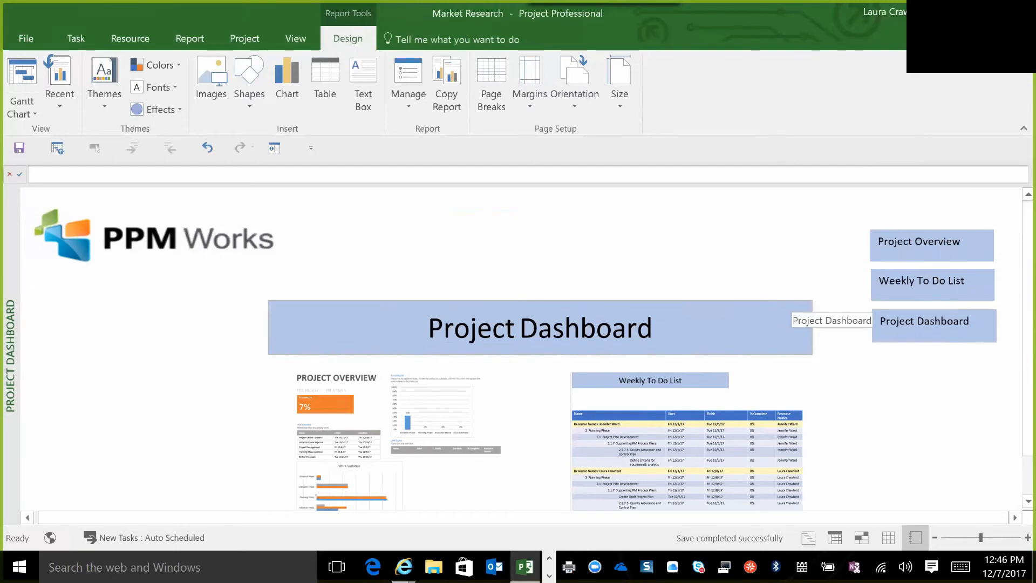
# Test the hyperlink on the Weekly To Do List image and reopen the custom Project Dashboard report.
pyautogui.click(665, 389)
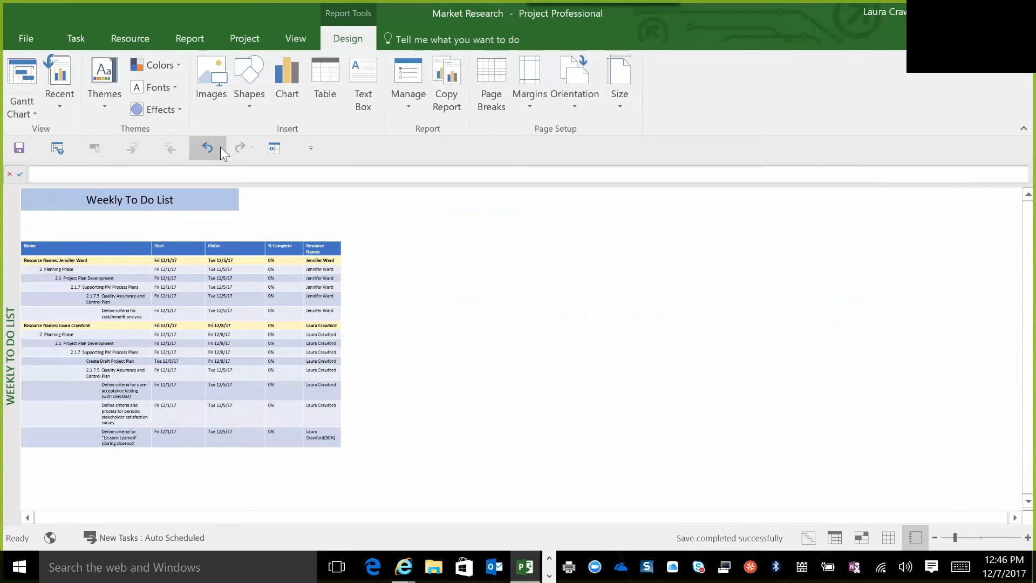
pyautogui.click(190, 38)
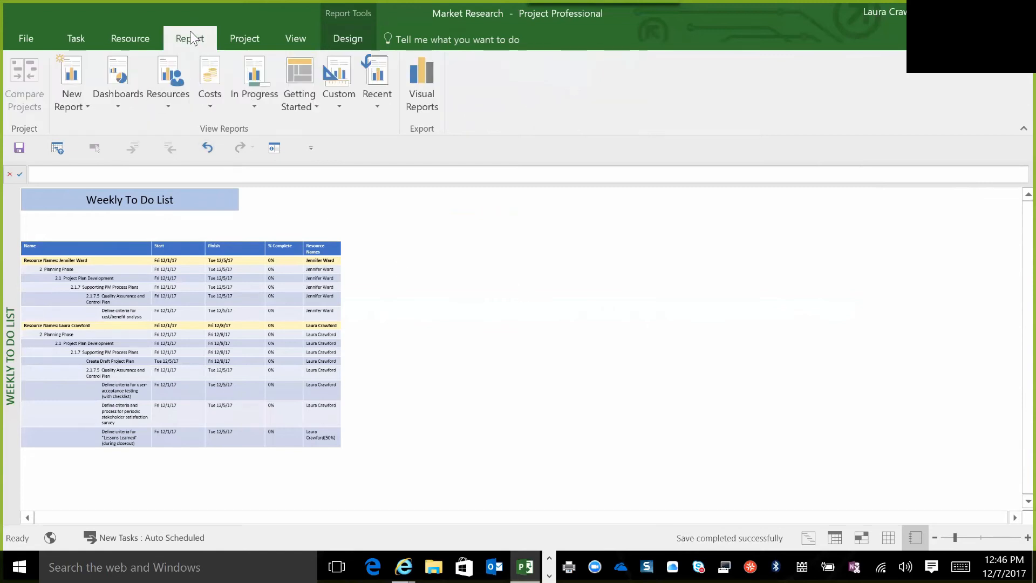
pyautogui.click(118, 104)
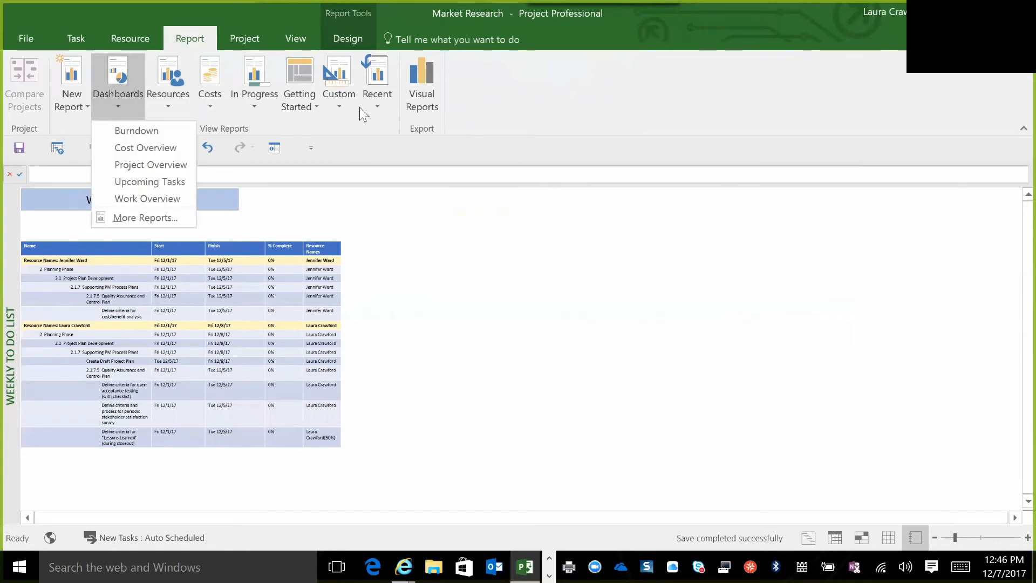
pyautogui.click(341, 107)
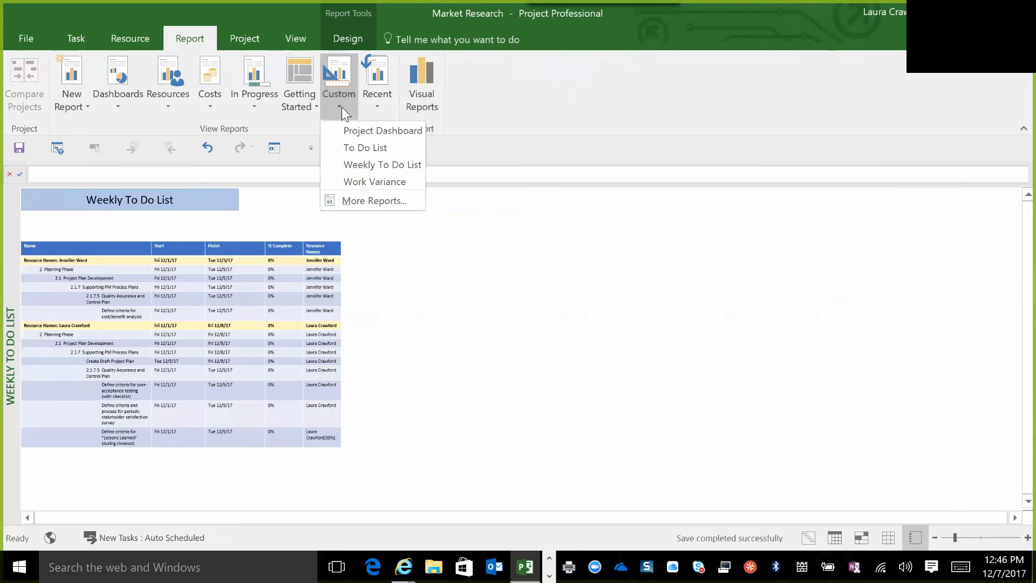
pyautogui.click(359, 131)
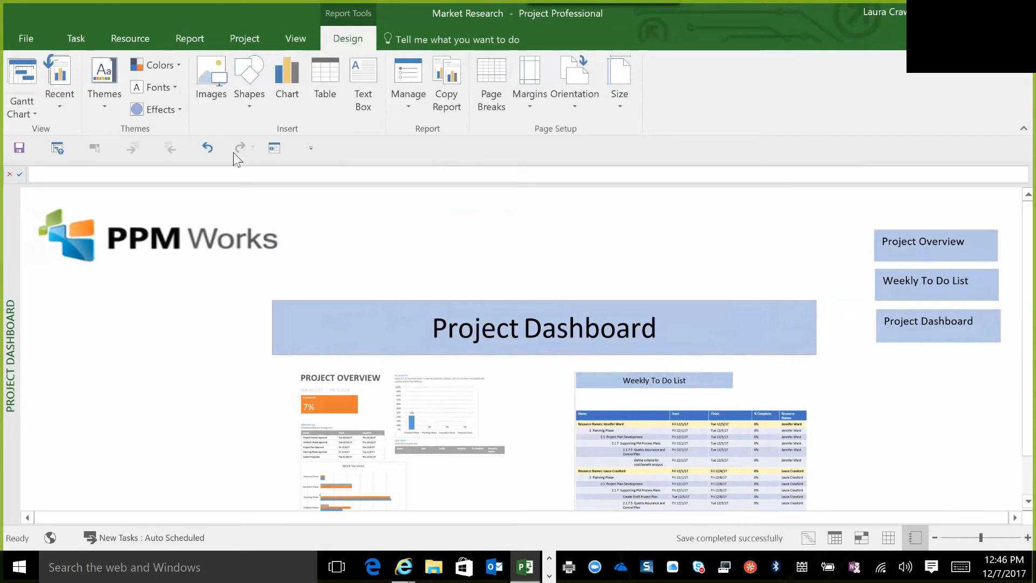
# Draw a text box on the Project Dashboard report beneath the PPM Works logo, beside the title.
pyautogui.click(188, 42)
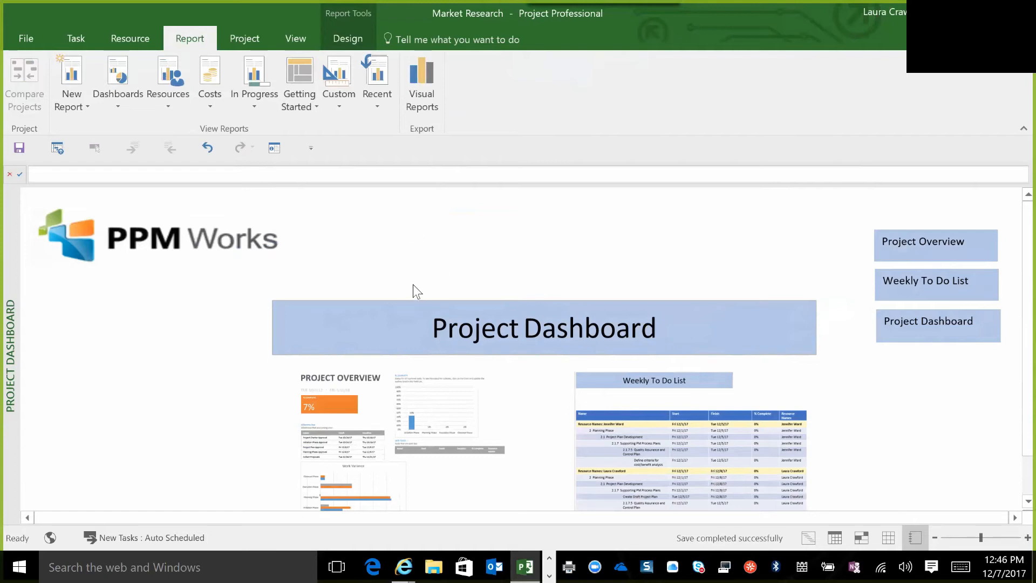
pyautogui.click(348, 36)
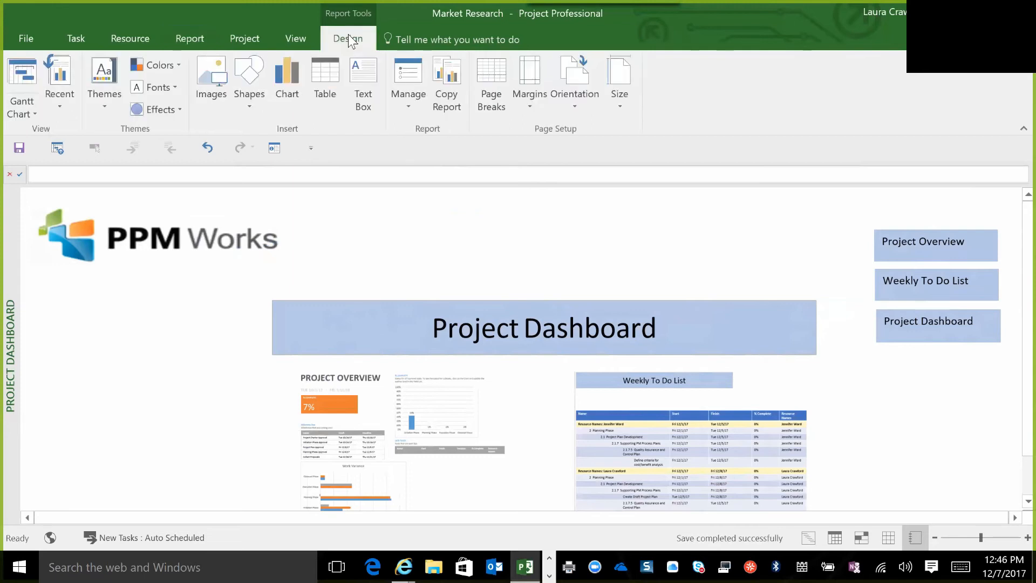
pyautogui.click(363, 70)
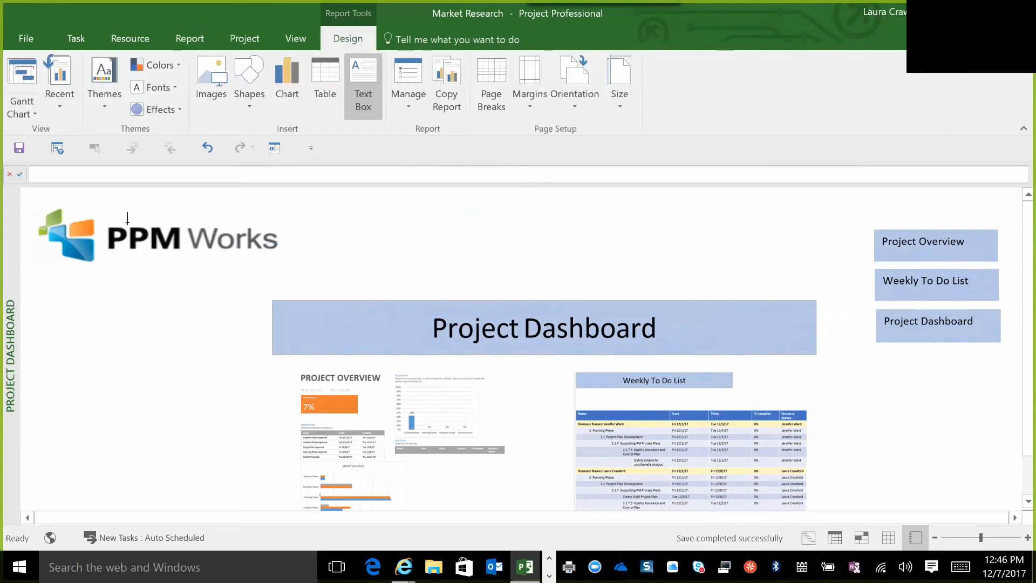
pyautogui.moveTo(25, 311)
pyautogui.mouseDown()
pyautogui.moveTo(173, 338)
pyautogui.moveTo(253, 322)
pyautogui.moveTo(255, 363)
pyautogui.mouseUp()
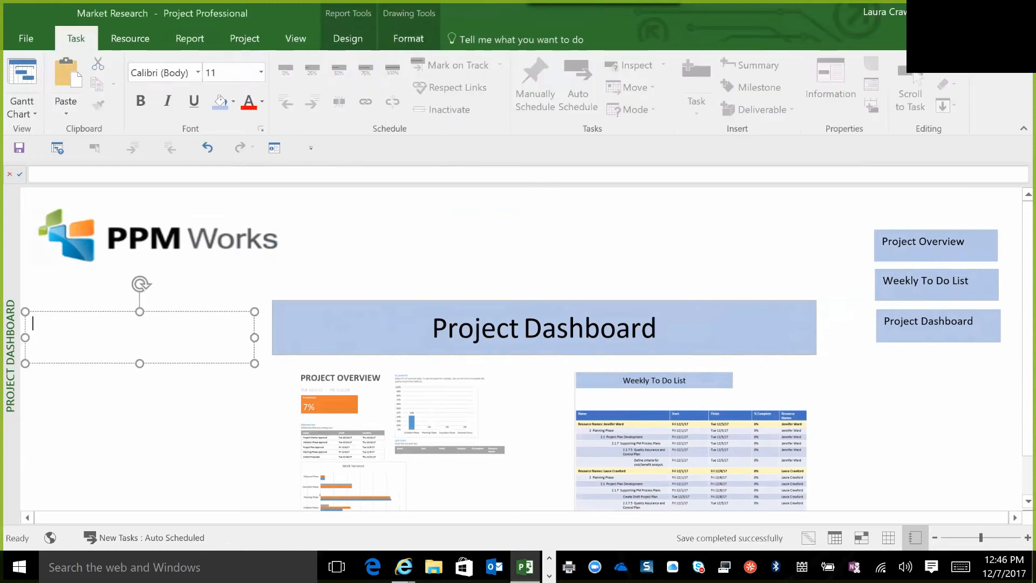
# Enter "Click on the report to navigate to the report" in the new text box, correcting the spelling of the last word.
pyautogui.write('Click on the report ')
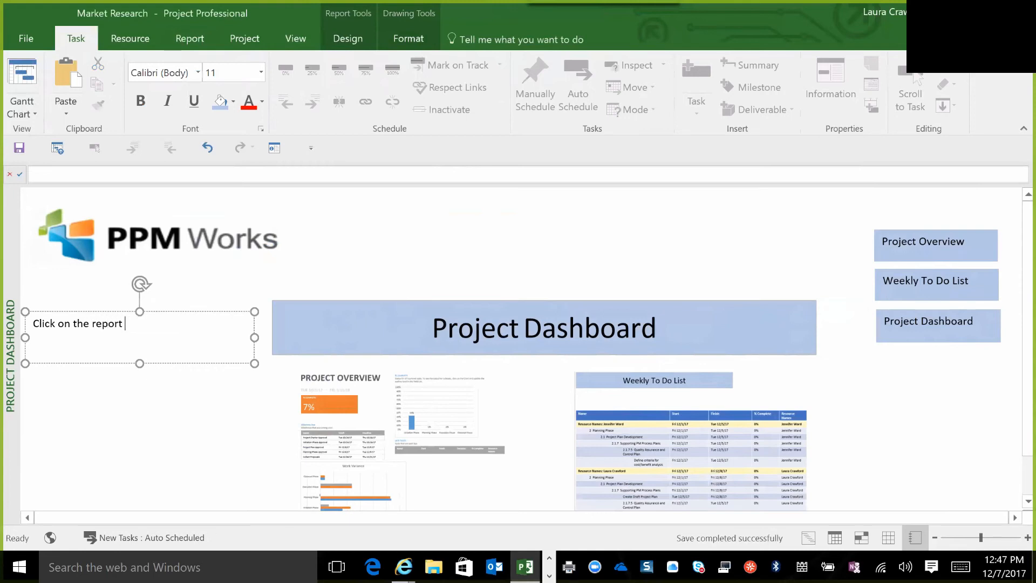
pyautogui.write('to navigate to the reprot')
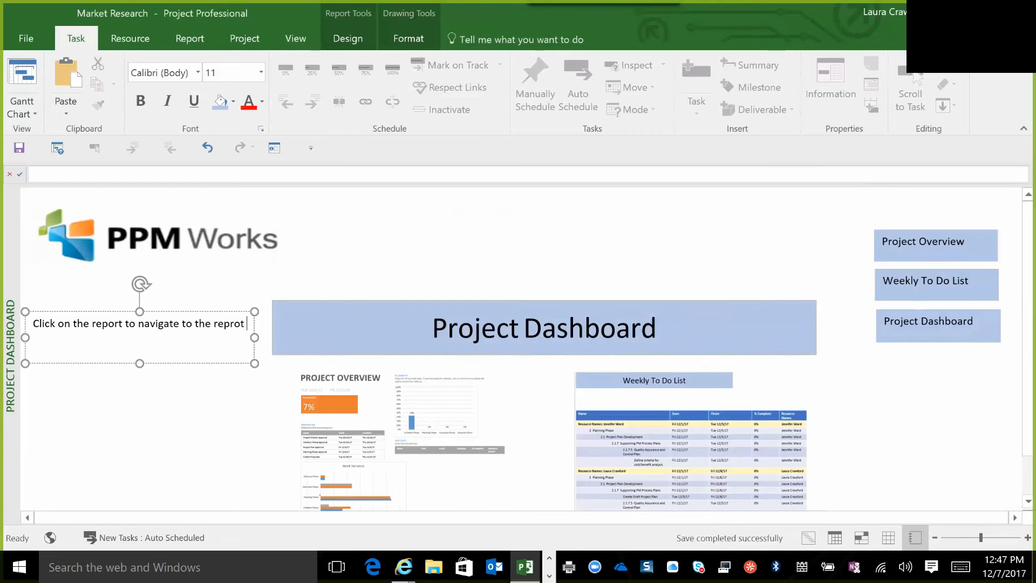
pyautogui.press('BackSpace')
pyautogui.press('BackSpace')
pyautogui.press('BackSpace')
# Shorten the instruction text so it reads "To navigate to the report".
pyautogui.press('BackSpace')
pyautogui.write('porto')
pyautogui.press('BackSpace')
pyautogui.press('BackSpace')
pyautogui.press('BackSpace')
pyautogui.press('BackSpace')
pyautogui.press('BackSpace')
pyautogui.press('BackSpace')
pyautogui.press('BackSpace')
pyautogui.press('BackSpace')
pyautogui.press('BackSpace')
pyautogui.press('BackSpace')
pyautogui.press('BackSpace')
pyautogui.press('BackSpace')
pyautogui.press('BackSpace')
pyautogui.press('BackSpace')
pyautogui.press('BackSpace')
pyautogui.press('BackSpace')
pyautogui.press('BackSpace')
pyautogui.press('BackSpace')
pyautogui.press('BackSpace')
pyautogui.press('BackSpace')
pyautogui.press('BackSpace')
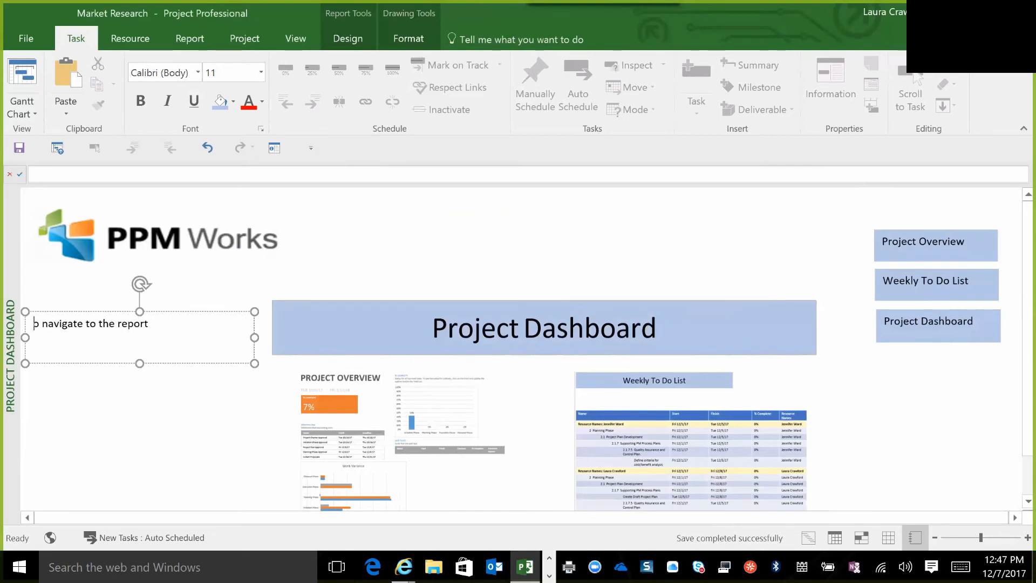
pyautogui.write('To')
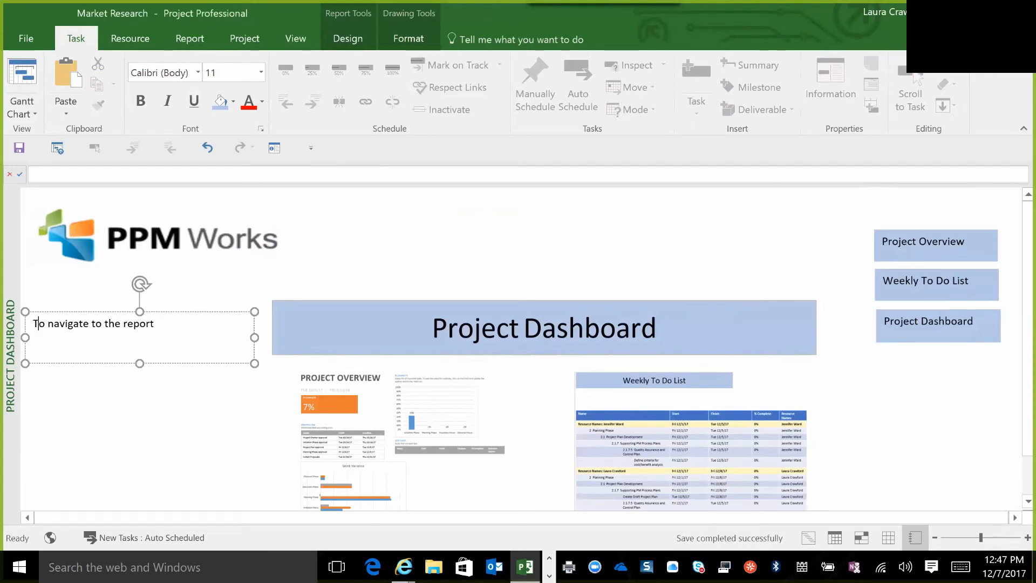
pyautogui.write(' navigate to the report click on the picture or ')
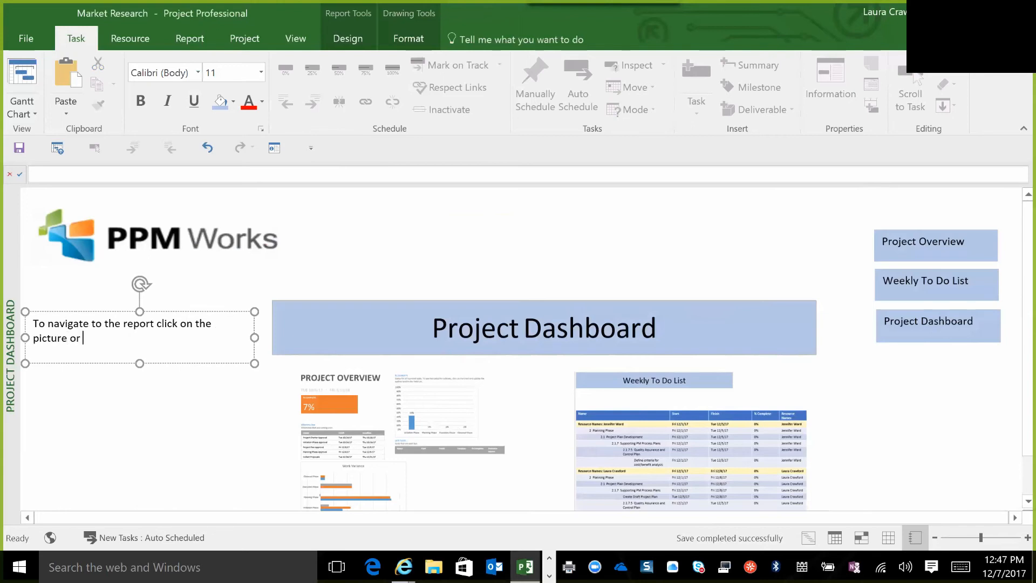
pyautogui.write('the bott')
# Complete the instruction with "click on the picture or the buttons on the right side." and leave the text box.
pyautogui.press('BackSpace')
pyautogui.press('BackSpace')
pyautogui.write('uttons on the righ')
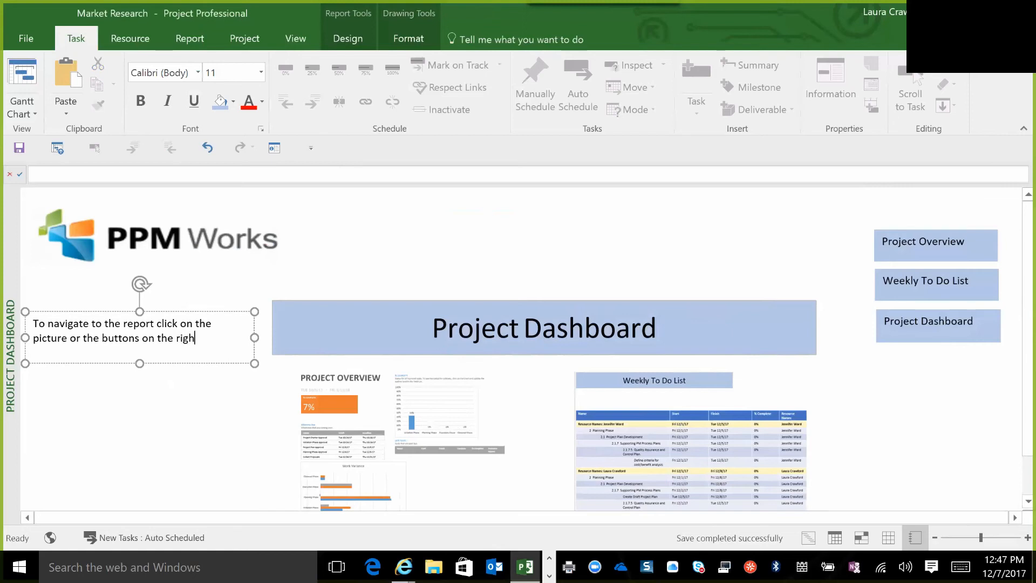
pyautogui.write('t side.')
pyautogui.click(201, 483)
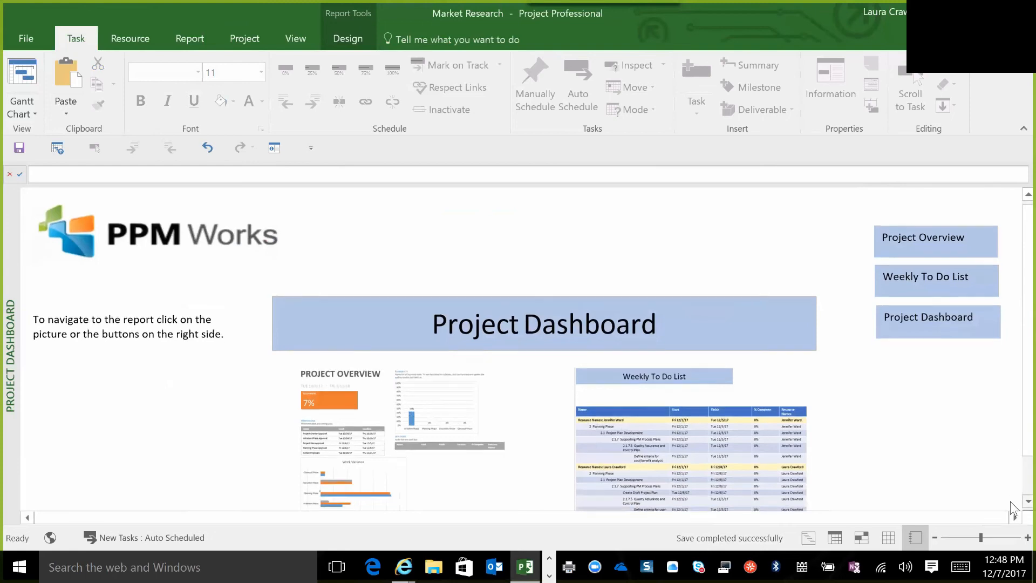
# Look over the whole dashboard, test the hyperlink on the Project Overview image and enlarge the opened report.
pyautogui.scroll(-3, 1013, 507)
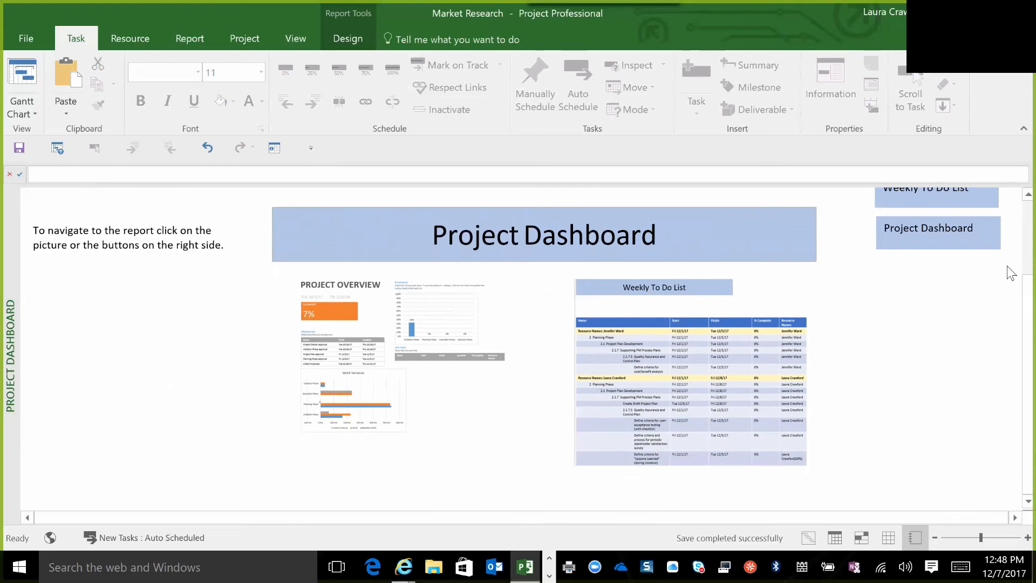
pyautogui.scroll(3, 1014, 216)
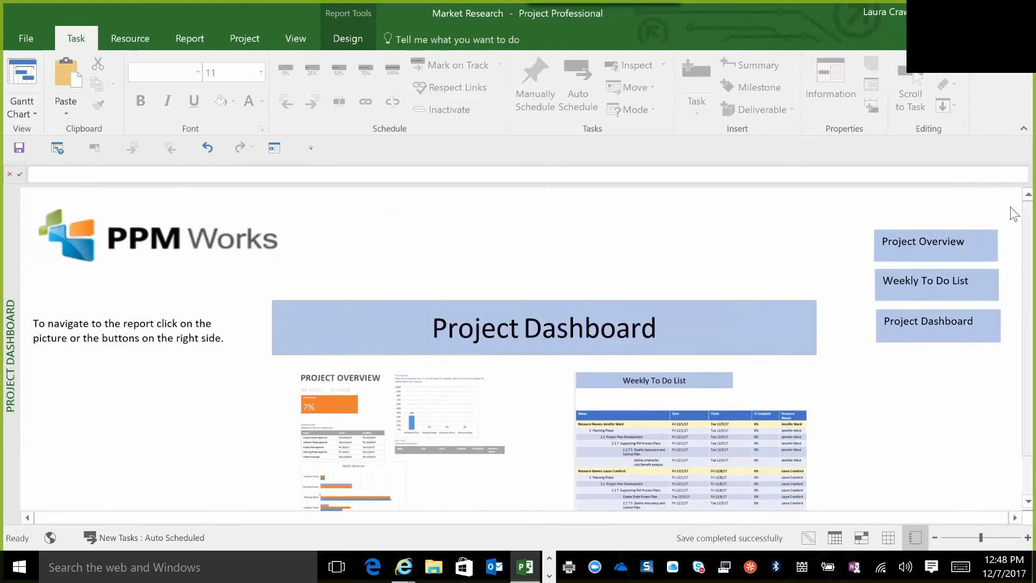
pyautogui.click(404, 450)
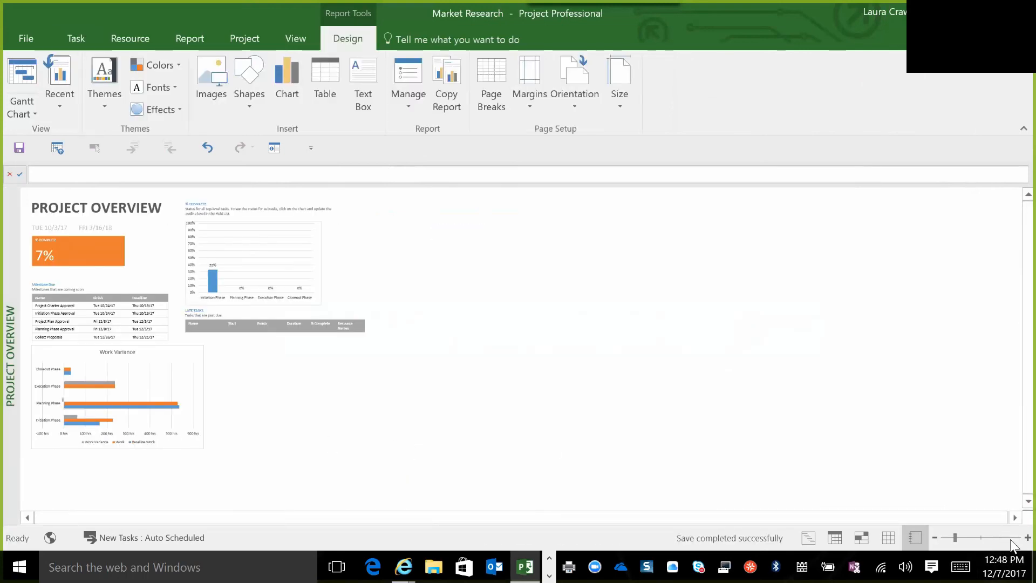
pyautogui.click(981, 538)
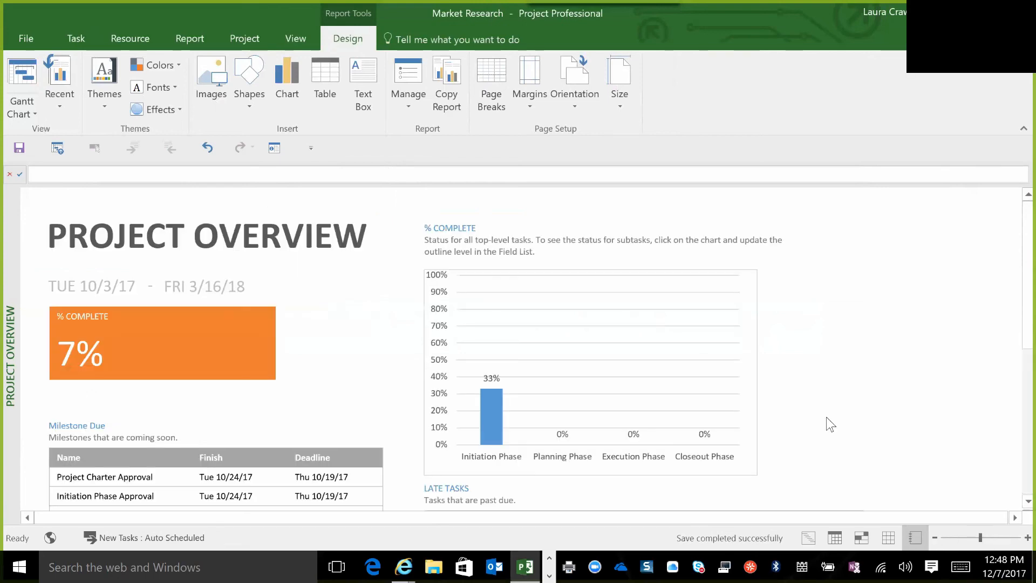
# Switch to the Creating Custom Dashboards presentation in PowerPoint and go to the Call to Action slide.
pyautogui.click(637, 377)
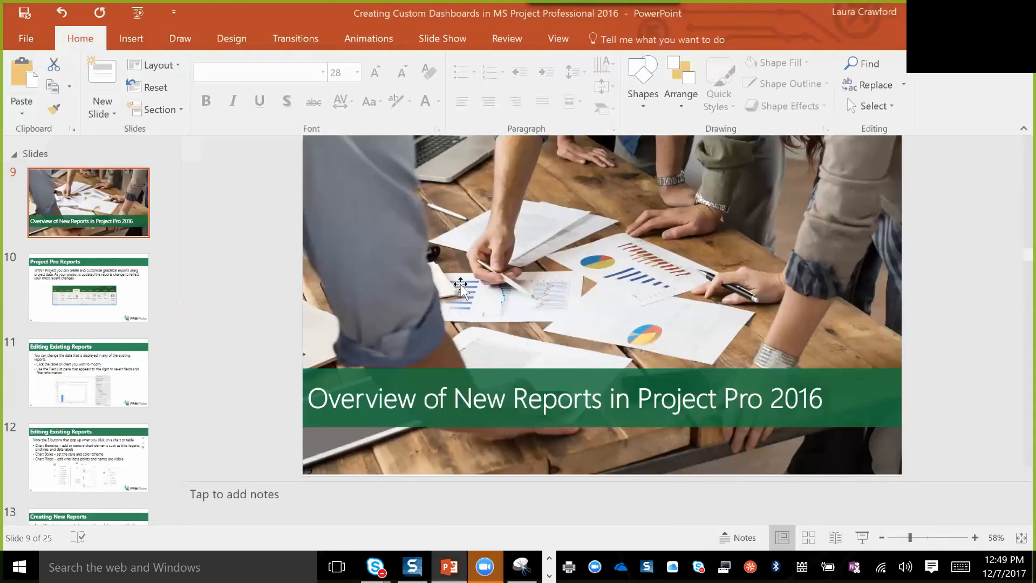
pyautogui.click(67, 469)
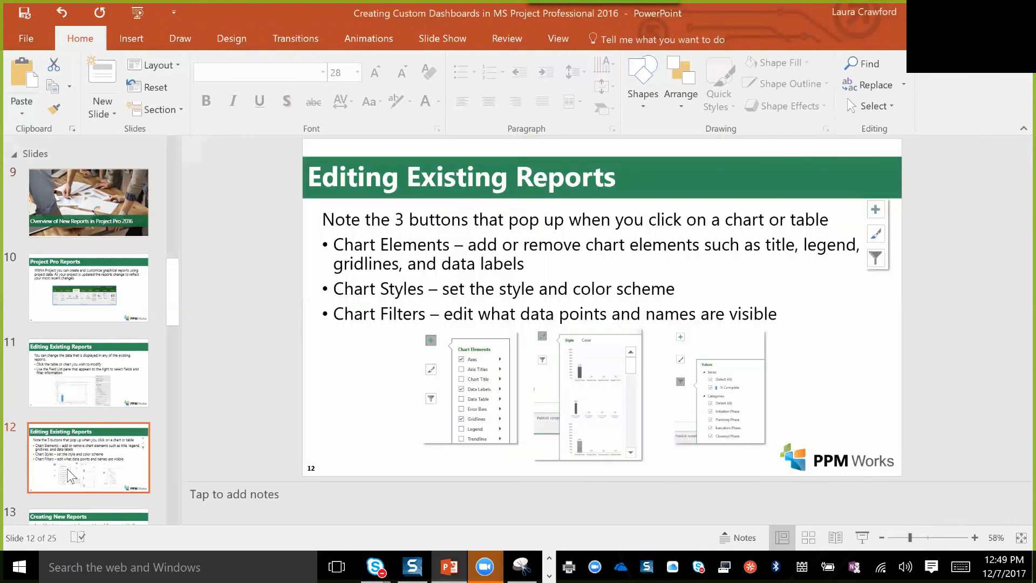
pyautogui.press('Down')
pyautogui.press('Down')
pyautogui.press('Down')
pyautogui.press('Down')
pyautogui.press('Down')
pyautogui.press('Down')
pyautogui.press('Down')
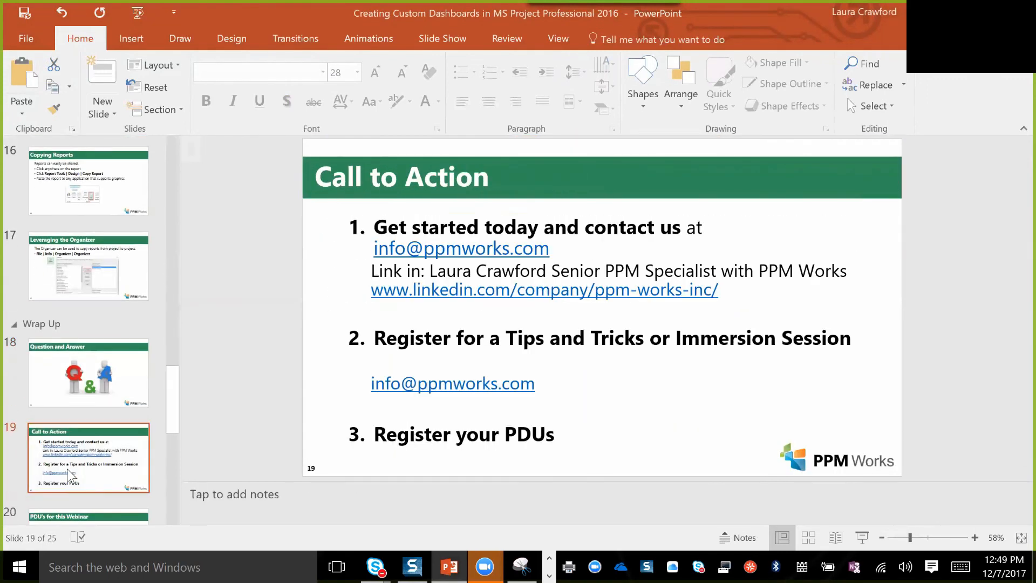